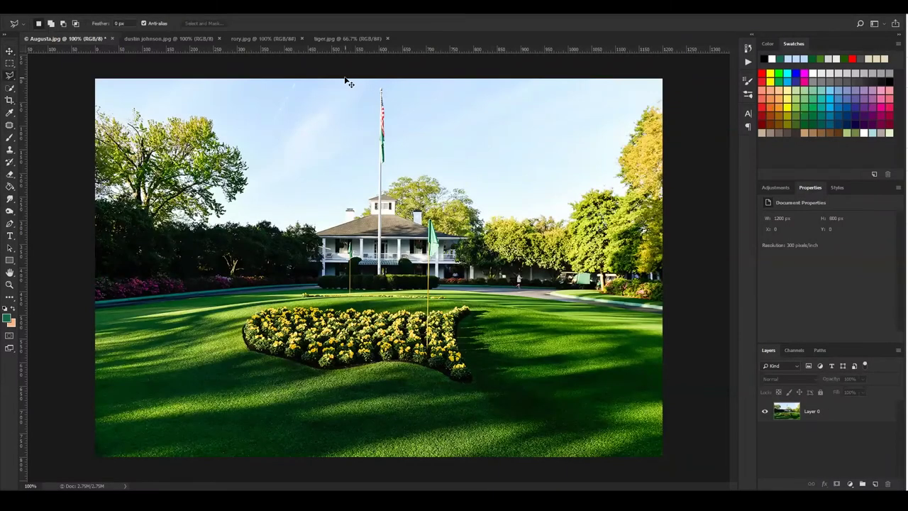
# - Remove the flag from the Augusta photo with Content-Aware Fill
pyautogui.scroll(1, 348, 82)
pyautogui.scroll(1, 440, 78)
pyautogui.scroll(-2, 430, 435)
pyautogui.scroll(1, 461, 134)
pyautogui.scroll(1, 462, 135)
pyautogui.click(812, 411)
pyautogui.click(71, 152)
pyautogui.press('Return')
pyautogui.hotkey('ctrl', '0')
# - Extend the Augusta canvas upward into a taller portrait
pyautogui.press('v')
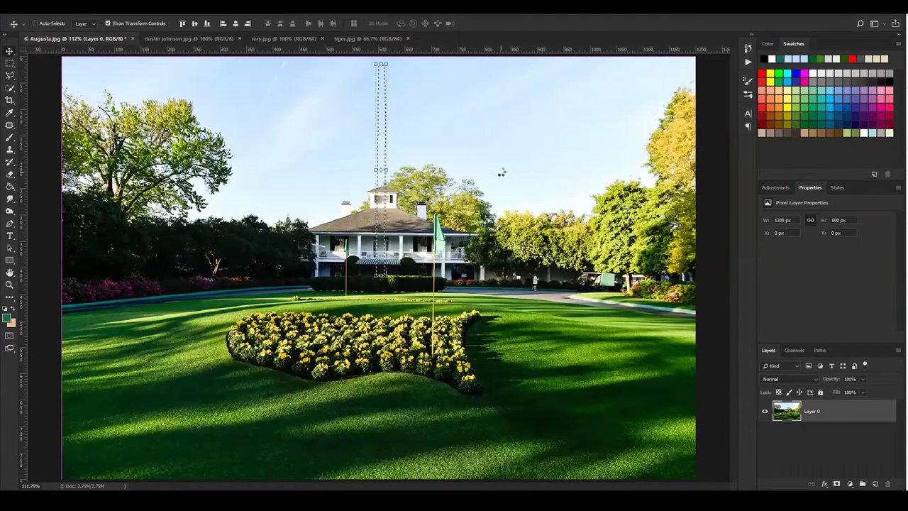
pyautogui.scroll(-2, 623, 277)
pyautogui.press('c')
pyautogui.moveTo(379, 141); pyautogui.dragTo(333, 37)
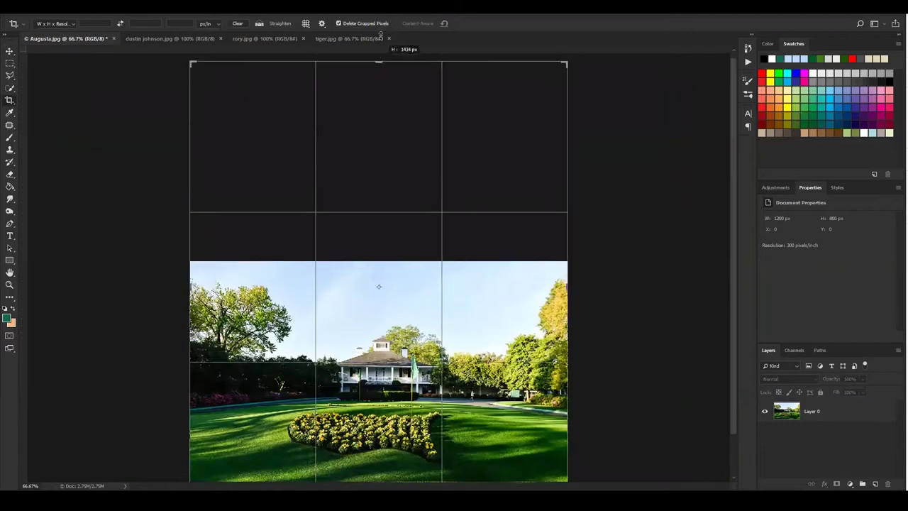
pyautogui.press('Return')
pyautogui.press('v')
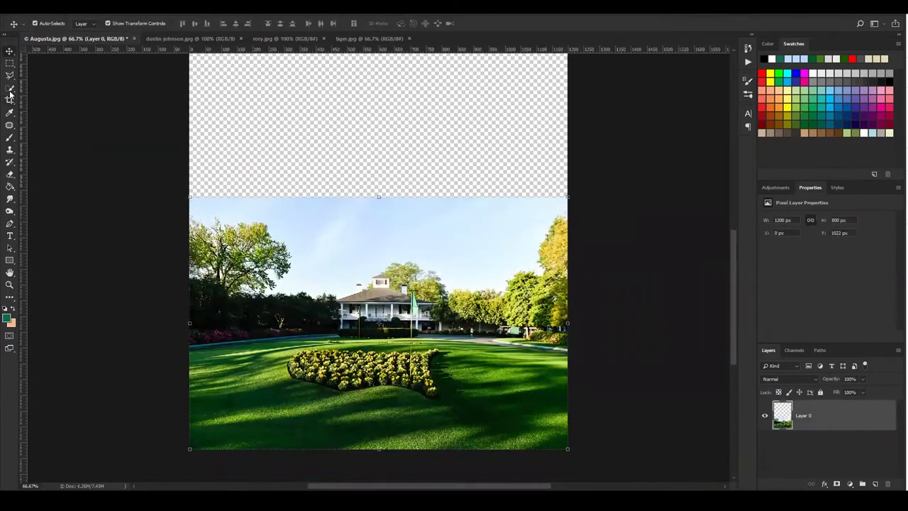
# - Fill the empty area above the photo with sky using Content-Aware Fill
pyautogui.click(589, 210)
pyautogui.scroll(5, 568, 177)
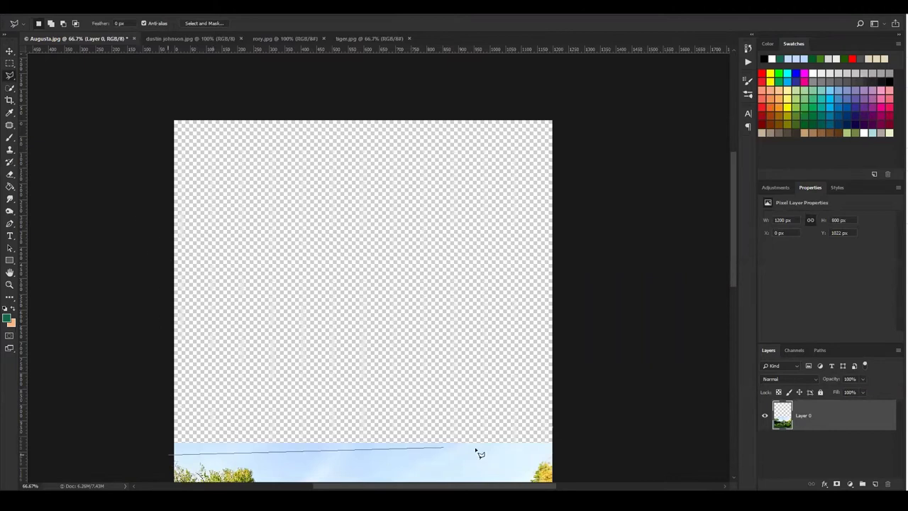
pyautogui.click(165, 105)
pyautogui.click(42, 7)
pyautogui.click(61, 154)
pyautogui.press('Return')
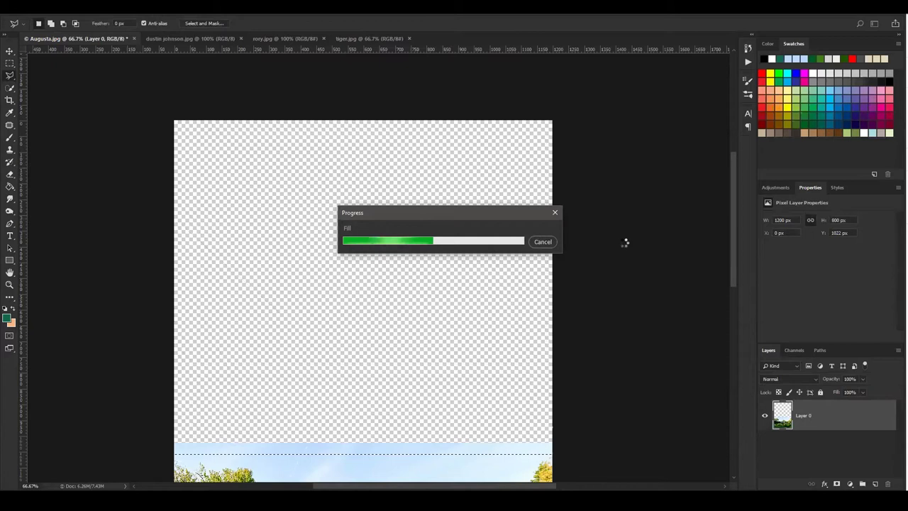
# - Brush the mottled sky into a smooth light blue
pyautogui.click(624, 243)
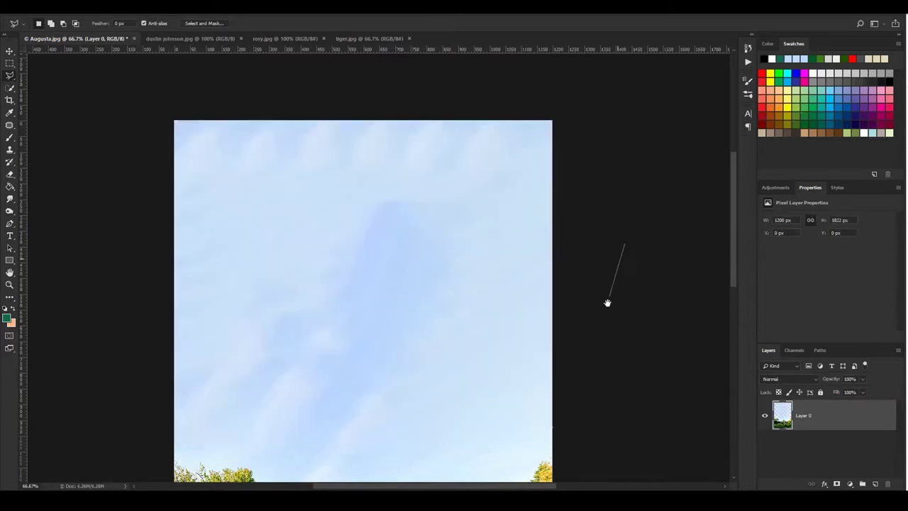
pyautogui.click(28, 56)
pyautogui.hotkey('ctrl', '-')
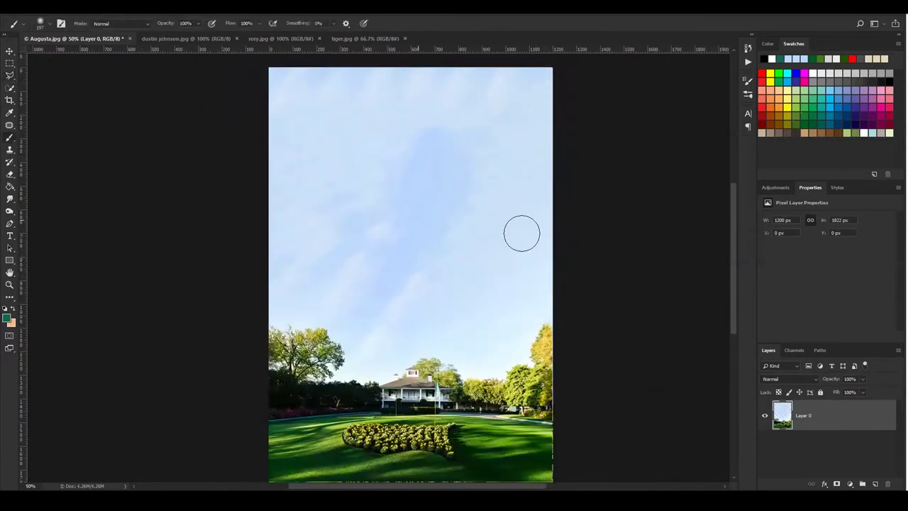
pyautogui.press('b')
pyautogui.moveTo(284, 91)
pyautogui.mouseDown()
pyautogui.moveTo(547, 132)
pyautogui.moveTo(450, 118)
pyautogui.mouseUp()
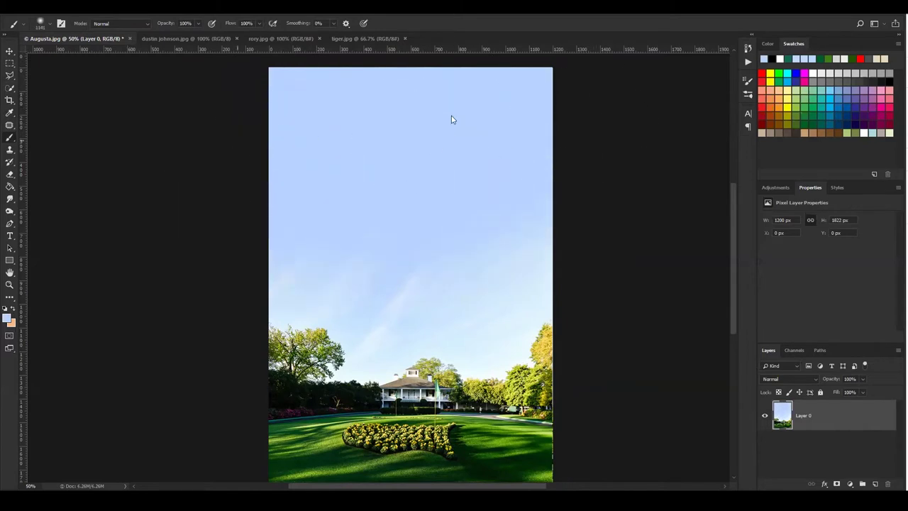
# - Crop the excess sky off the top of the canvas
pyautogui.press('c')
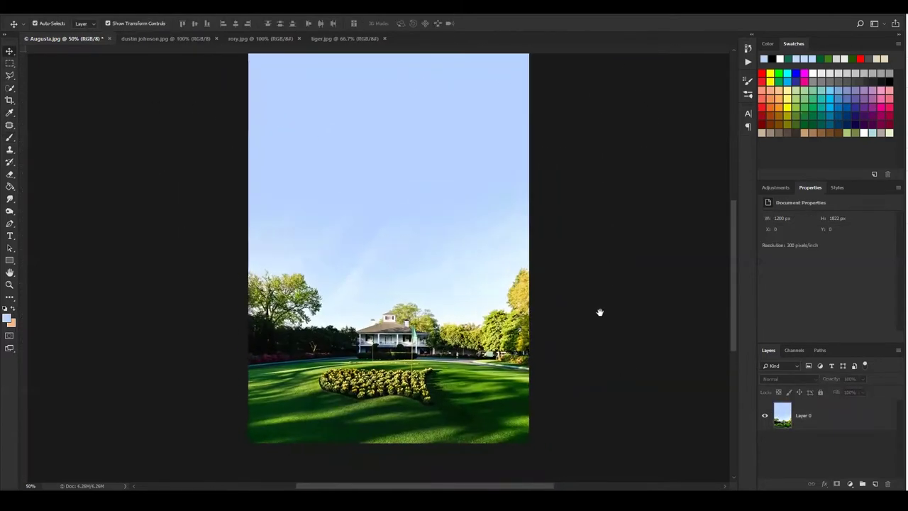
pyautogui.moveTo(401, 111); pyautogui.dragTo(397, 136)
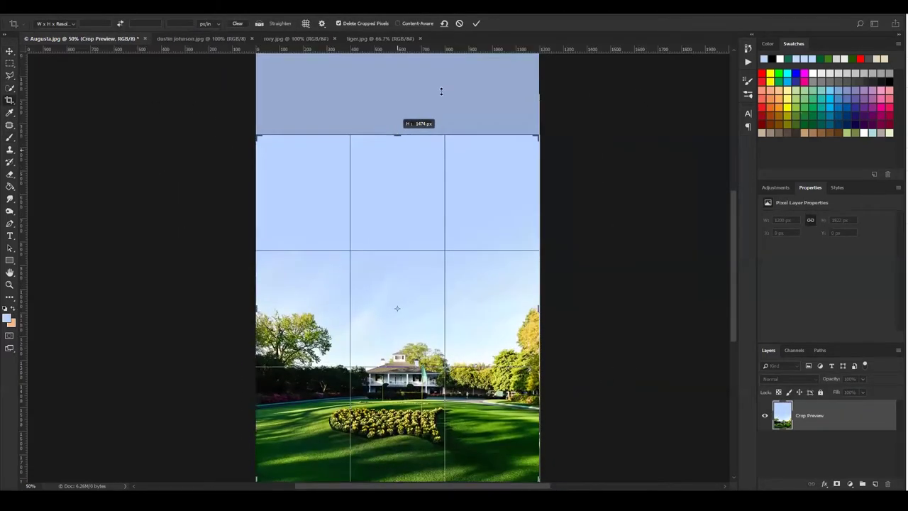
pyautogui.press('Return')
# - Open the blue-shirted golfer's photo and unlock its background layer
pyautogui.click(10, 51)
pyautogui.hotkey('ctrl', 'Tab')
pyautogui.click(888, 412)
# - Quick Select the blue-shirted golfer, including his shirt and cap crown
pyautogui.scroll(5, 413, 253)
pyautogui.moveTo(413, 252); pyautogui.dragTo(315, 209)
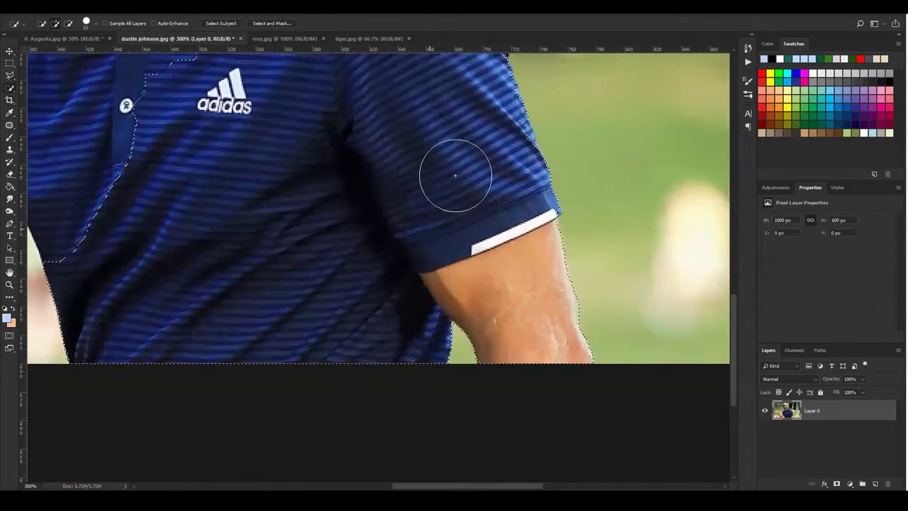
pyautogui.scroll(3, 455, 175)
pyautogui.scroll(3, 424, 225)
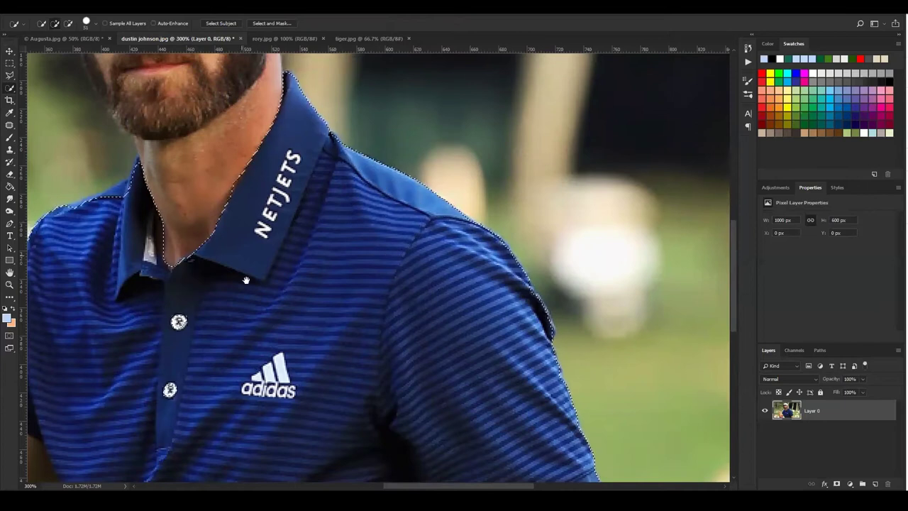
pyautogui.hscroll(-3, 324, 244)
pyautogui.hscroll(-4, 432, 324)
pyautogui.scroll(-3, 432, 324)
pyautogui.scroll(1, 346, 190)
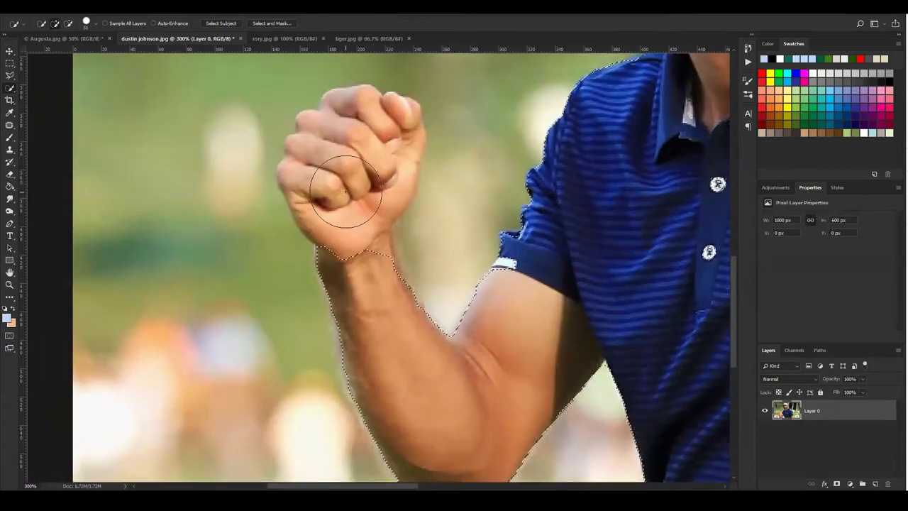
pyautogui.scroll(5, 442, 308)
pyautogui.hscroll(4, 442, 308)
pyautogui.scroll(2, 517, 199)
pyautogui.hscroll(1, 517, 198)
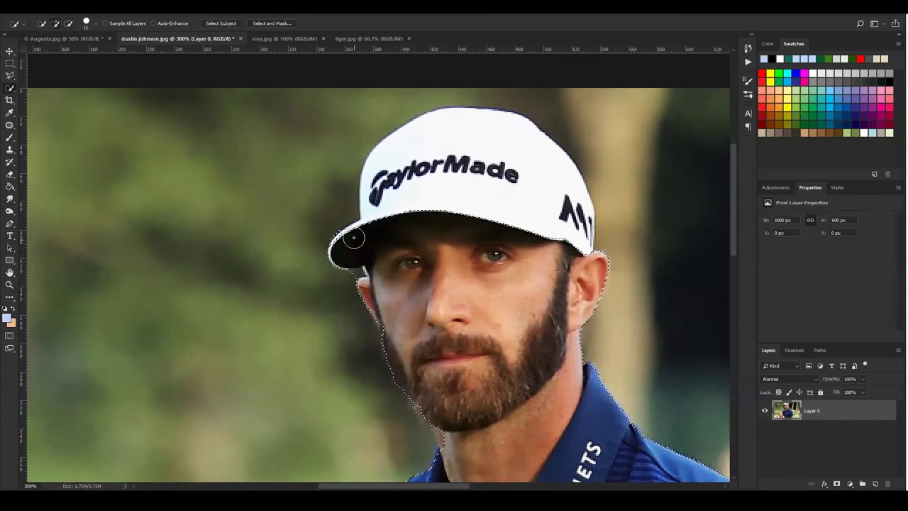
pyautogui.moveTo(415, 190); pyautogui.dragTo(510, 190)
pyautogui.hotkey('ctrl', '0')
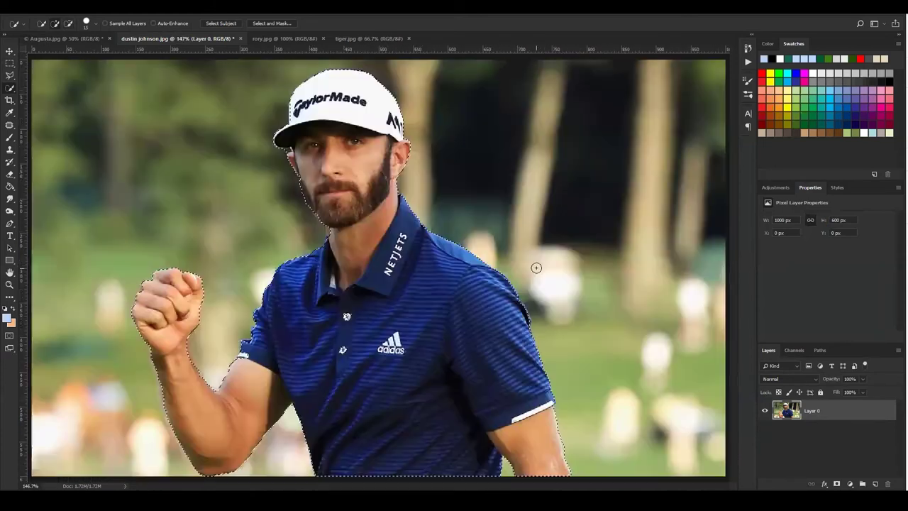
# - Feather the selection, size the golfer in the poster, and erase his edges
pyautogui.click(241, 178)
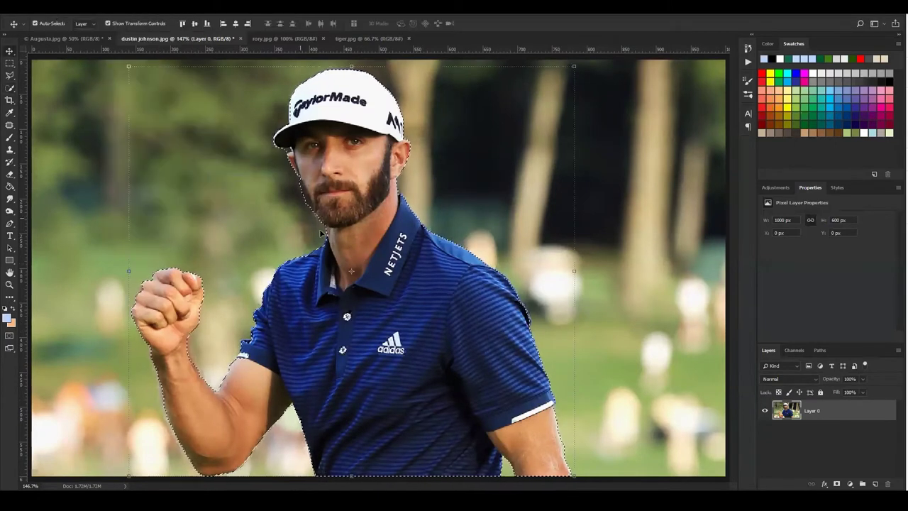
pyautogui.press('Return')
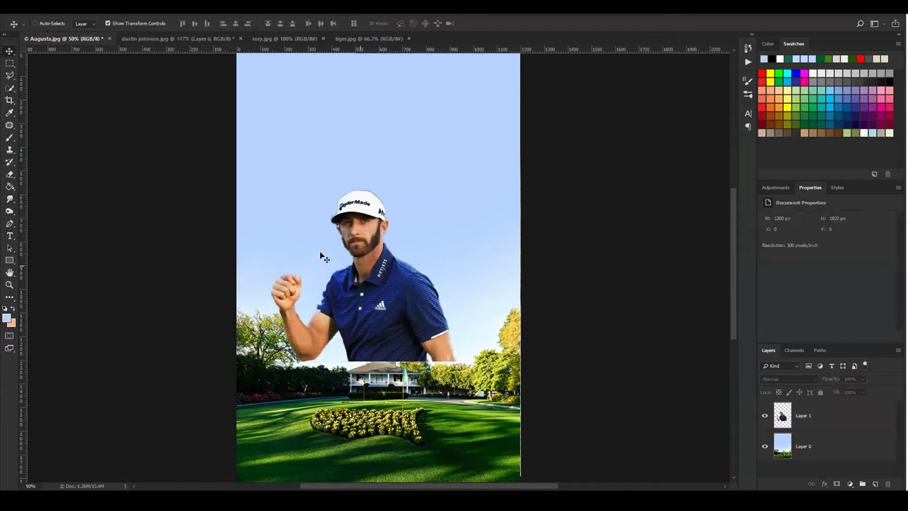
pyautogui.hotkey('ctrl', '+')
pyautogui.hotkey('ctrl', '+')
pyautogui.hotkey('ctrl', '+')
pyautogui.press('e')
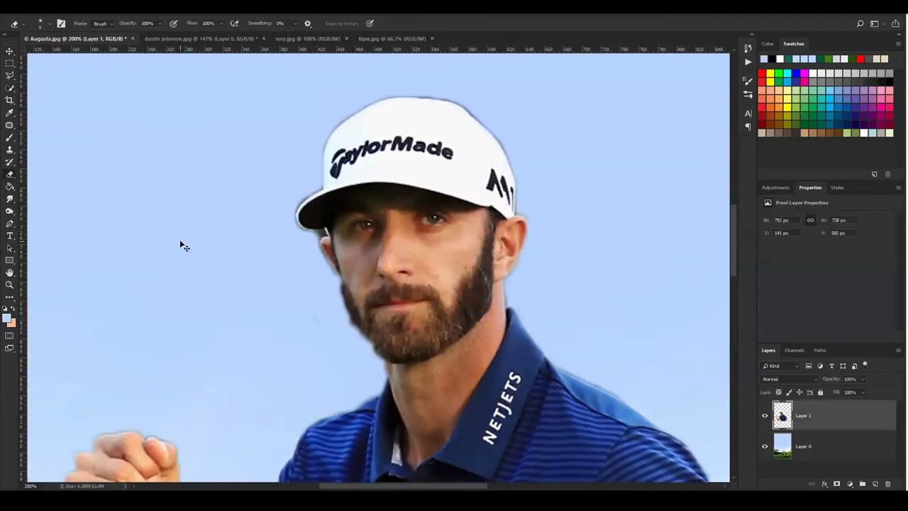
pyautogui.scroll(3, 326, 237)
# - Move the golfer left and down in the sky above the clubhouse
pyautogui.hotkey('ctrl', '0')
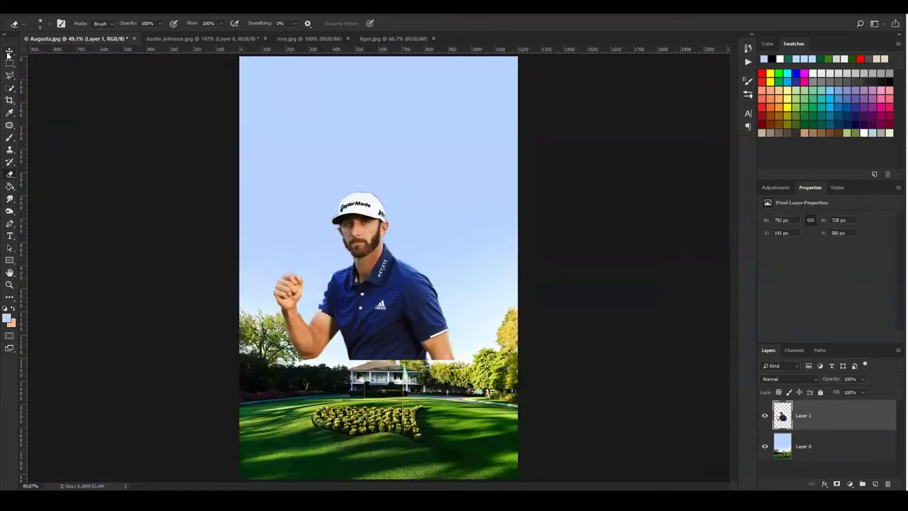
pyautogui.click(8, 54)
pyautogui.moveTo(355, 284); pyautogui.dragTo(328, 304)
# - Close the golfer's source photo without saving and open the pink-shirted golfer's photo
pyautogui.click(149, 39)
pyautogui.hotkey('ctrl', 'w')
pyautogui.press('n')
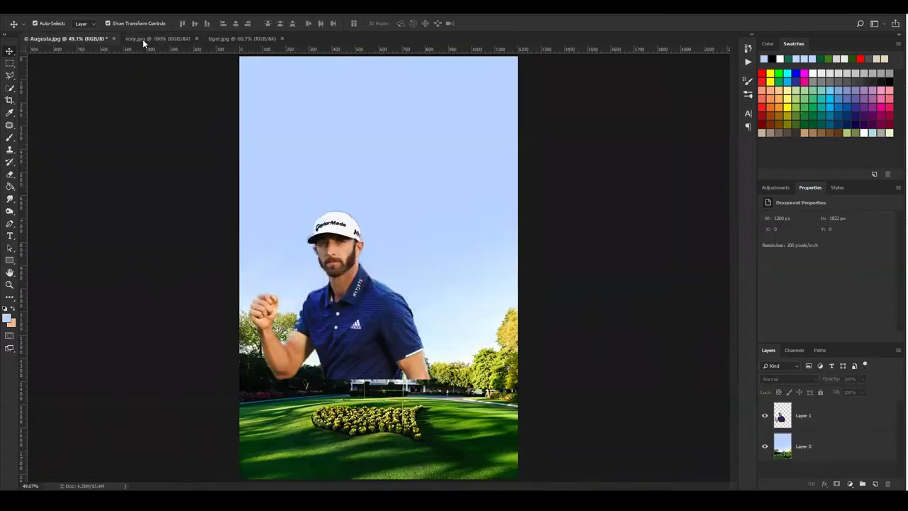
pyautogui.click(144, 40)
# - Unlock rory.jpg and Quick Select the pink-shirted golfer with his club and hands
pyautogui.click(886, 413)
pyautogui.moveTo(277, 156); pyautogui.dragTo(355, 365)
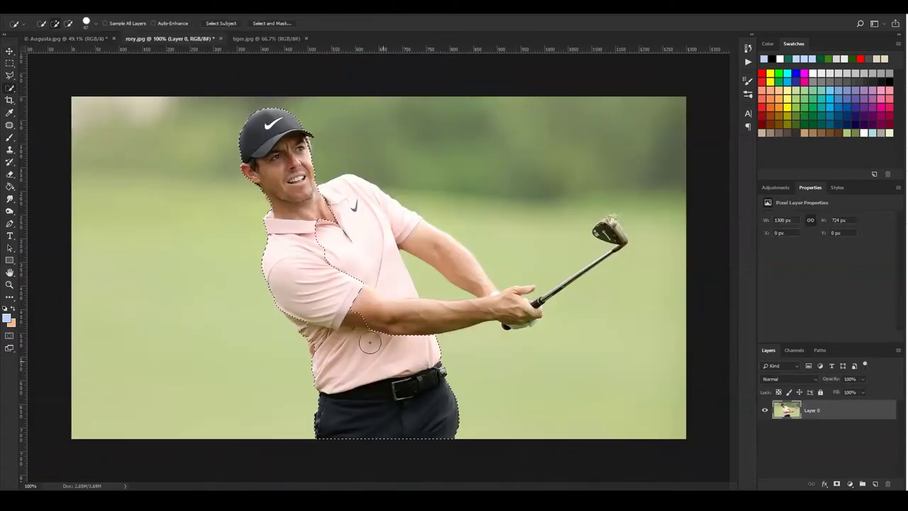
pyautogui.scroll(3, 370, 342)
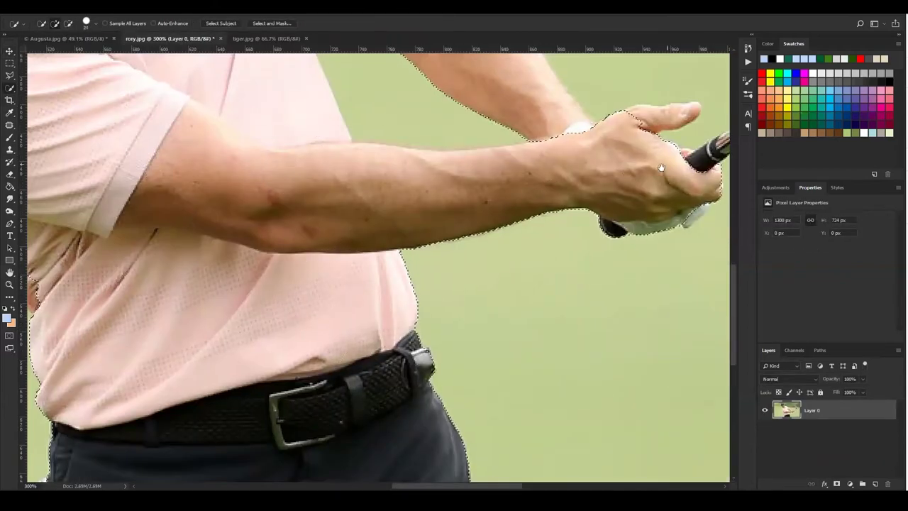
pyautogui.scroll(3, 374, 213)
pyautogui.hscroll(5, 426, 213)
pyautogui.press('[')
pyautogui.press('[')
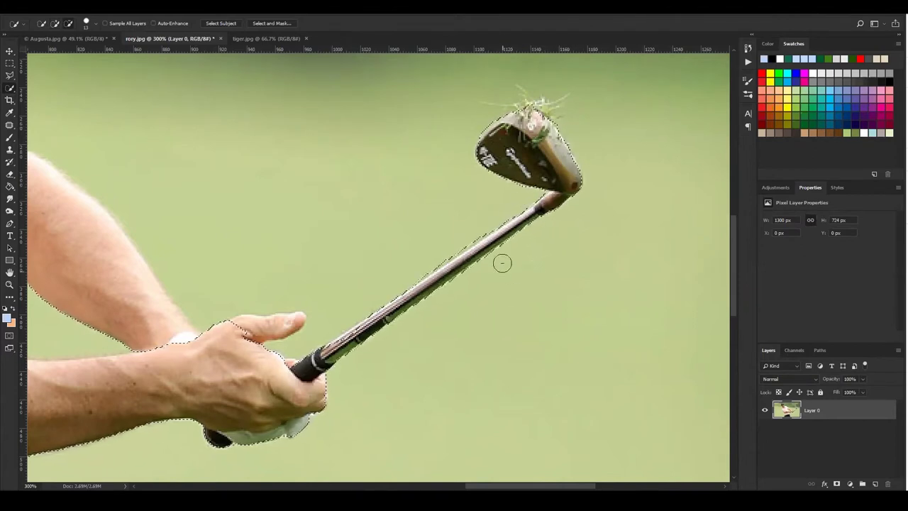
pyautogui.moveTo(225, 330)
pyautogui.mouseDown()
pyautogui.moveTo(416, 162)
pyautogui.moveTo(629, 442)
pyautogui.moveTo(423, 322)
pyautogui.moveTo(517, 308)
pyautogui.moveTo(523, 245)
pyautogui.mouseUp()
pyautogui.hscroll(-5, 389, 415)
pyautogui.scroll(10, 425, 319)
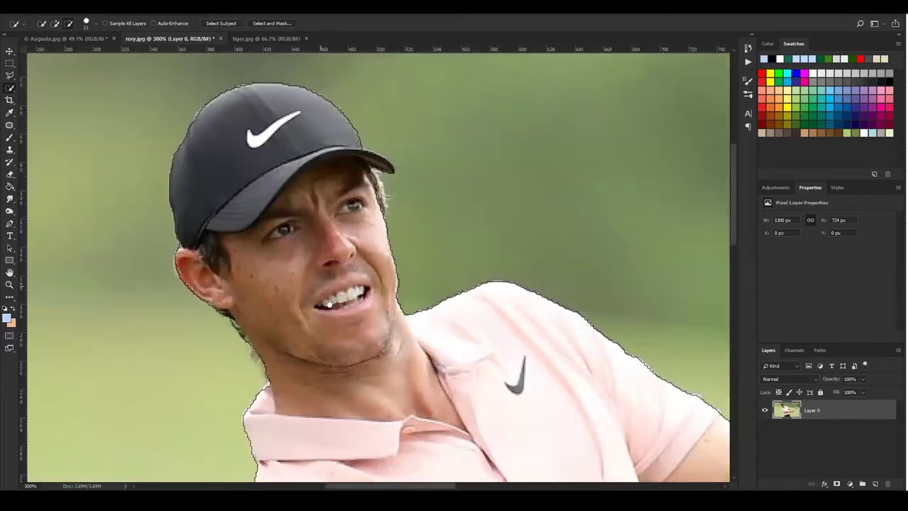
pyautogui.hotkey('ctrl', '1')
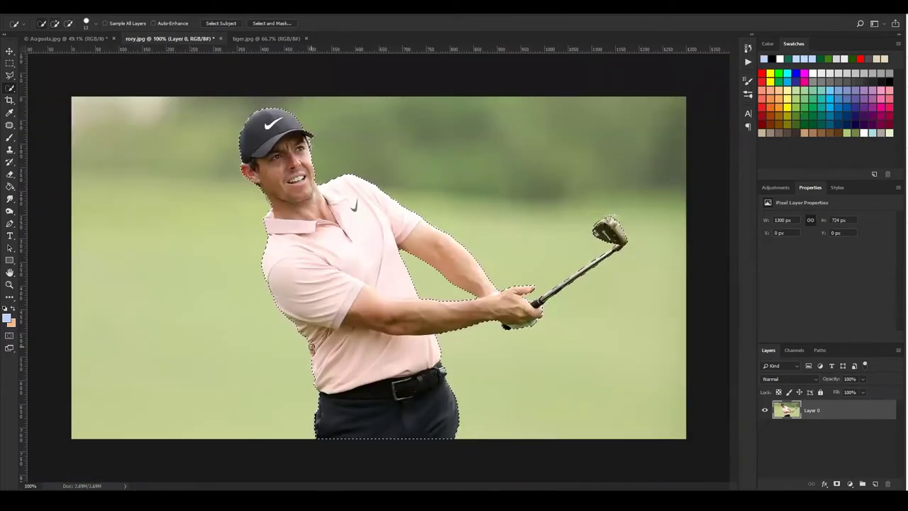
# - Feather the golfer selection via Select > Modify
pyautogui.hotkey('alt', 's')
pyautogui.press('m')
pyautogui.press('f')
pyautogui.press('Return')
# - Place the golfer in Augusta.jpg, resize him, send him behind Layer 1, and raise him
pyautogui.moveTo(341, 270)
pyautogui.mouseDown()
pyautogui.moveTo(121, 163)
pyautogui.moveTo(371, 242)
pyautogui.mouseUp()
pyautogui.hotkey('ctrl', 't')
pyautogui.moveTo(455, 213); pyautogui.dragTo(537, 345)
pyautogui.moveTo(398, 284); pyautogui.dragTo(461, 369)
pyautogui.press('Return')
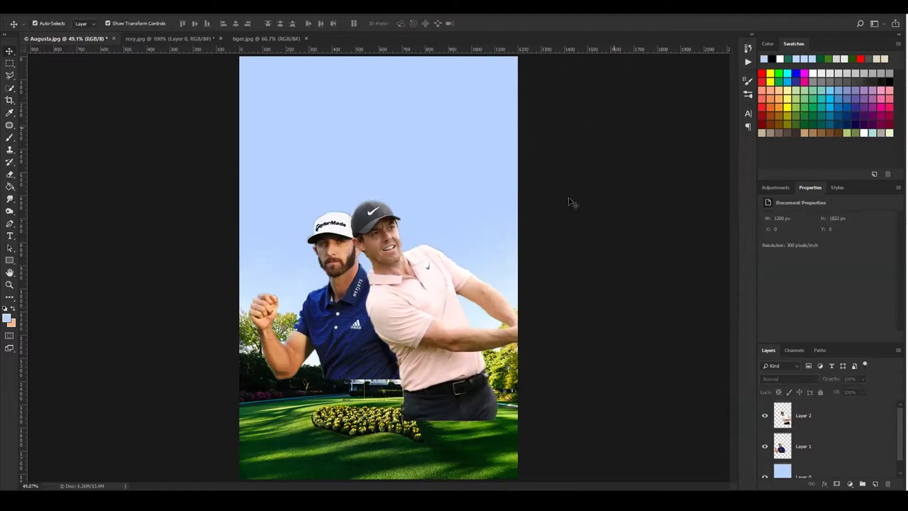
pyautogui.moveTo(426, 320); pyautogui.dragTo(372, 248)
pyautogui.hotkey('ctrl', '[')
pyautogui.moveTo(346, 178); pyautogui.dragTo(346, 150)
# - Close rory.jpg, open the third golfer's photo, and unlock its background layer
pyautogui.click(284, 38)
pyautogui.click(240, 38)
pyautogui.click(886, 410)
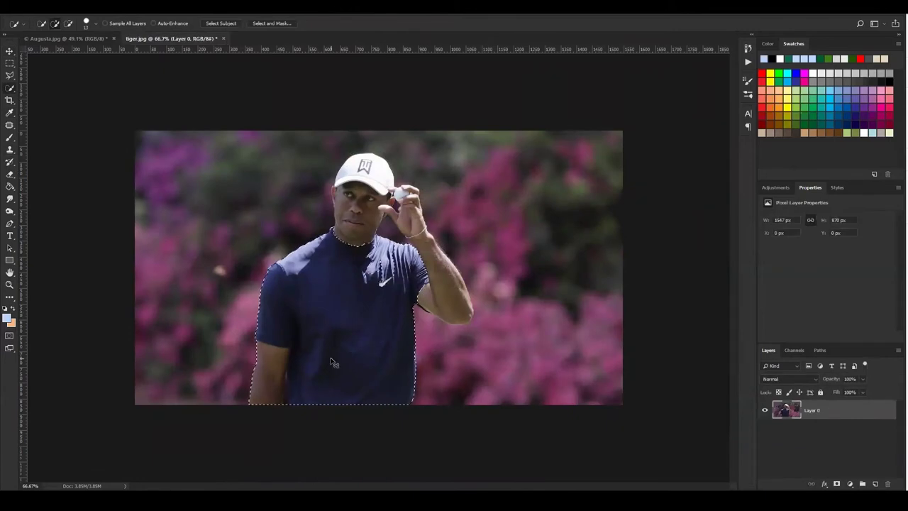
# - Quick Select the cap-wearing golfer, including his face, arm and lower edge
pyautogui.scroll(5, 369, 267)
pyautogui.scroll(2, 483, 242)
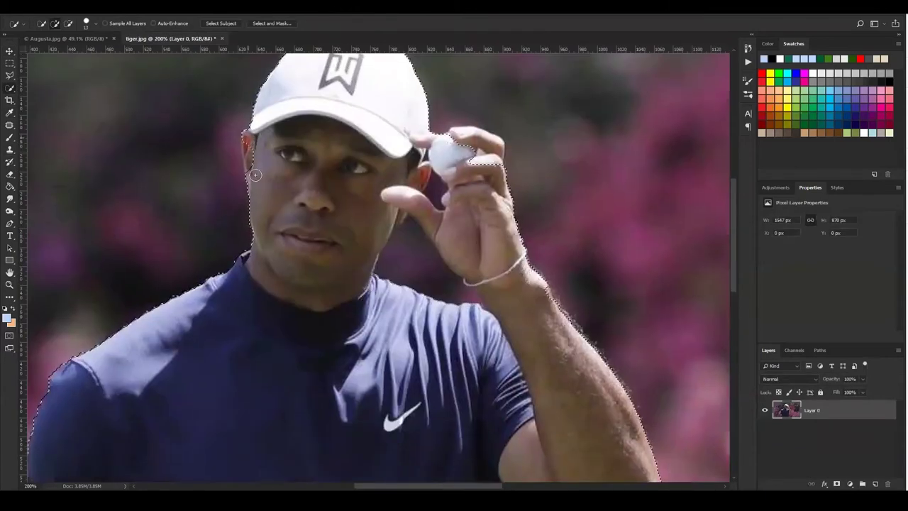
pyautogui.scroll(3, 472, 226)
pyautogui.press('[')
pyautogui.press('[')
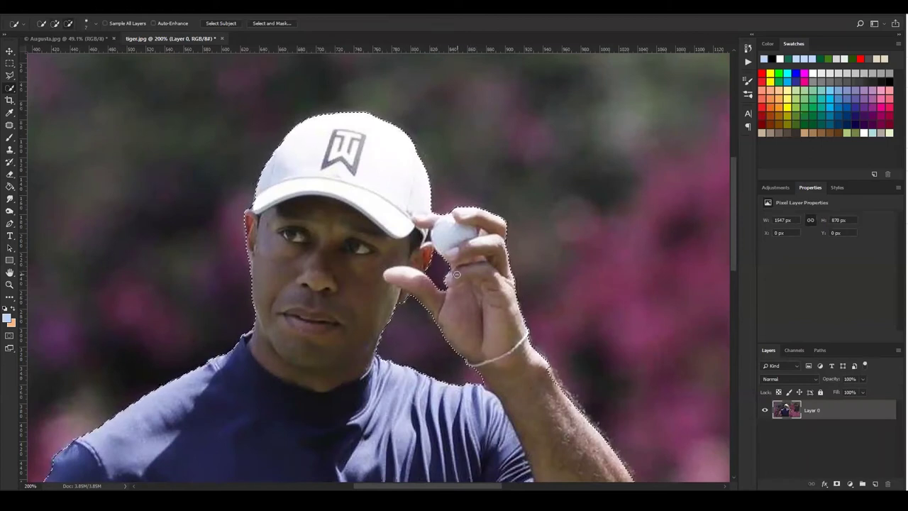
pyautogui.hotkey('ctrl', '+')
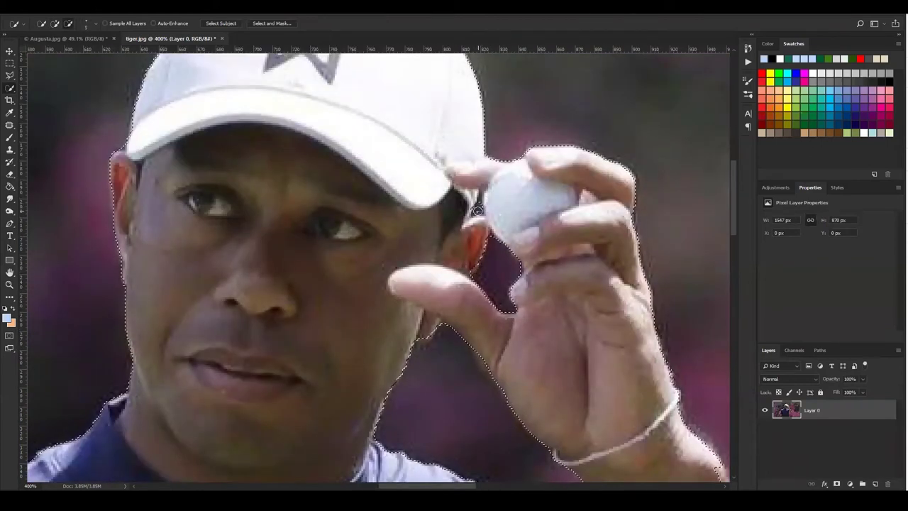
pyautogui.moveTo(346, 367); pyautogui.dragTo(64, 26)
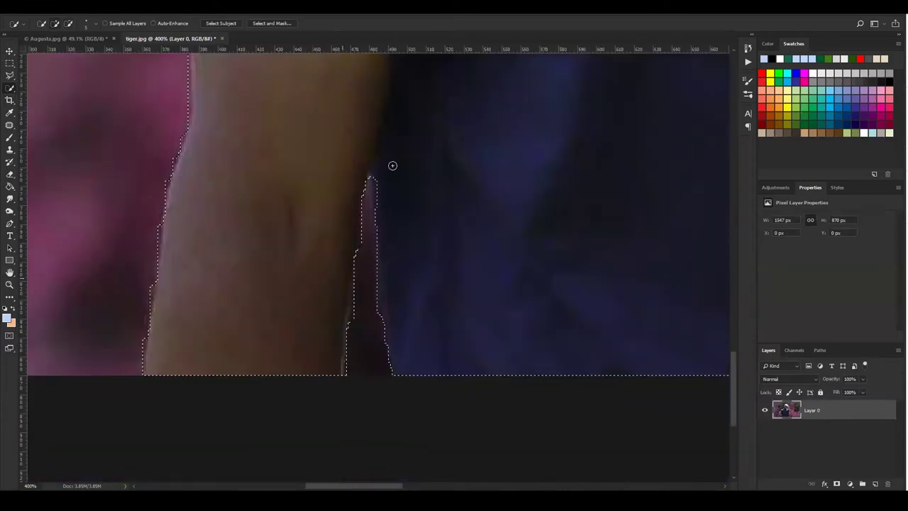
# - View the photo at 100% and feather the golfer selection by 1 pixel
pyautogui.hotkey('ctrl', '1')
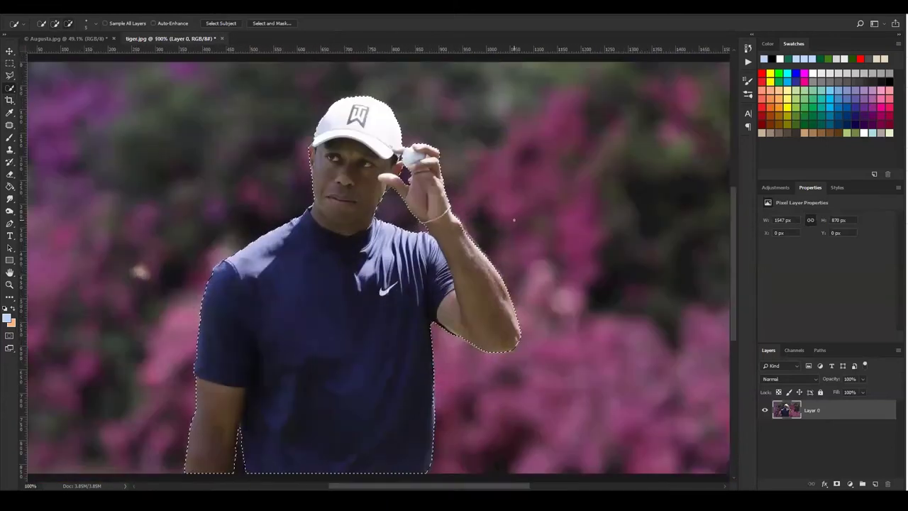
pyautogui.click(122, 6)
pyautogui.click(234, 179)
pyautogui.press('Return')
# - Bring the cap-tipping golfer into the Augusta poster, scale him down, and nudge him into place
pyautogui.press('v')
pyautogui.moveTo(401, 293); pyautogui.dragTo(468, 296)
pyautogui.hotkey('ctrl', 't')
pyautogui.moveTo(516, 207)
pyautogui.mouseDown()
pyautogui.moveTo(524, 201)
pyautogui.moveTo(512, 211)
pyautogui.mouseUp()
pyautogui.moveTo(433, 318); pyautogui.dragTo(437, 309)
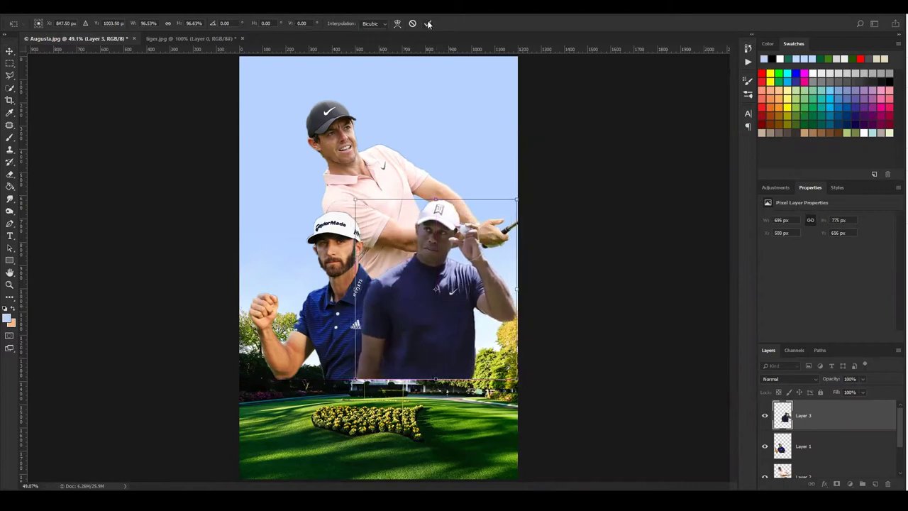
pyautogui.click(428, 24)
pyautogui.hotkey('ctrl', 't')
pyautogui.moveTo(518, 197); pyautogui.dragTo(500, 211)
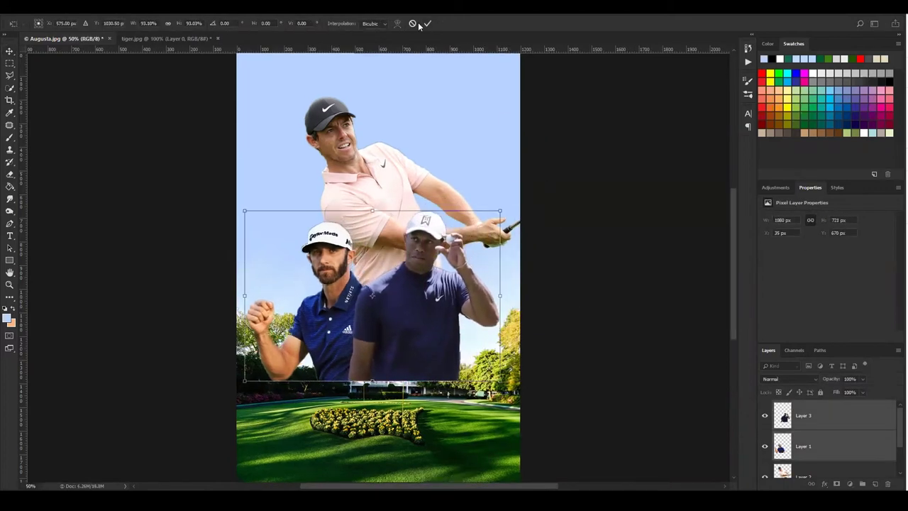
pyautogui.click(426, 24)
pyautogui.moveTo(415, 313); pyautogui.dragTo(422, 313)
# - Scale the pink-shirted golfer down and tuck him behind the others
pyautogui.click(803, 462)
pyautogui.hotkey('ctrl', 't')
pyautogui.moveTo(572, 96); pyautogui.dragTo(534, 124)
pyautogui.moveTo(358, 220); pyautogui.dragTo(359, 225)
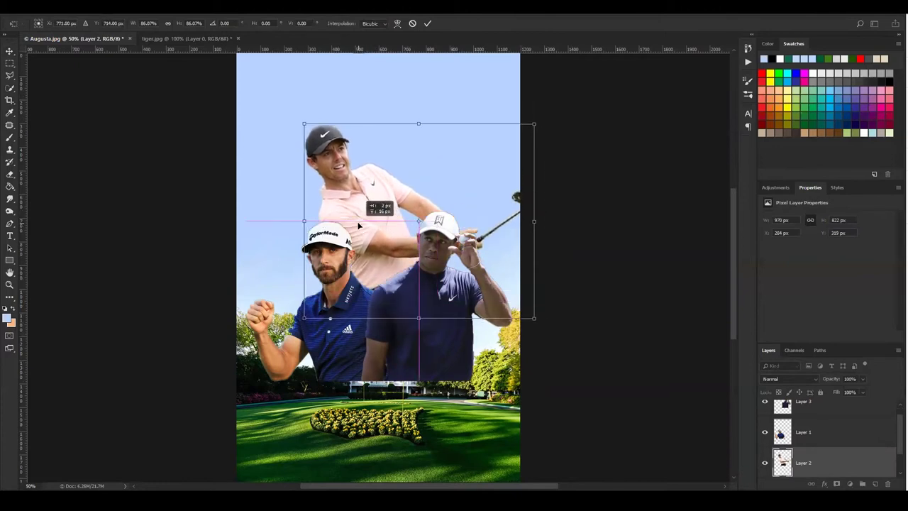
pyautogui.press('Return')
pyautogui.hotkey('alt', ']')
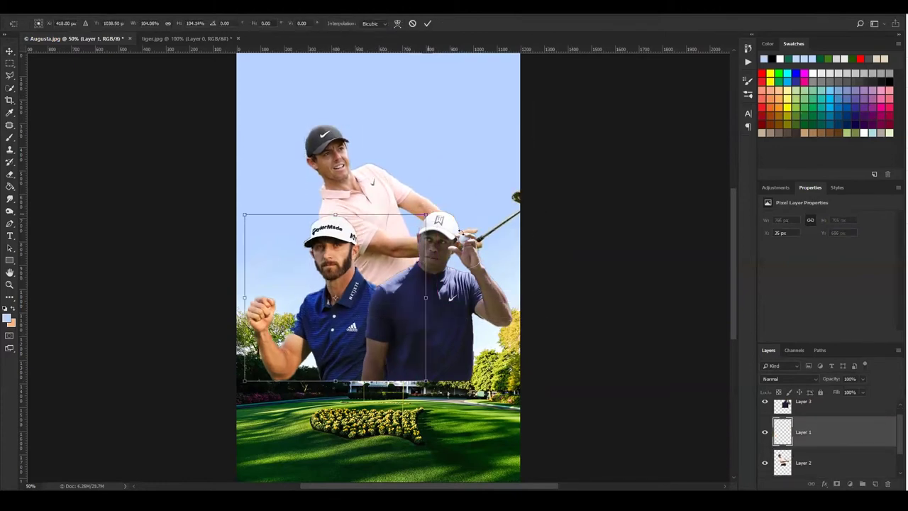
# - Rearrange the three golfers, adjusting the pink and cap-tipping golfers' heights
pyautogui.moveTo(451, 355); pyautogui.dragTo(432, 355)
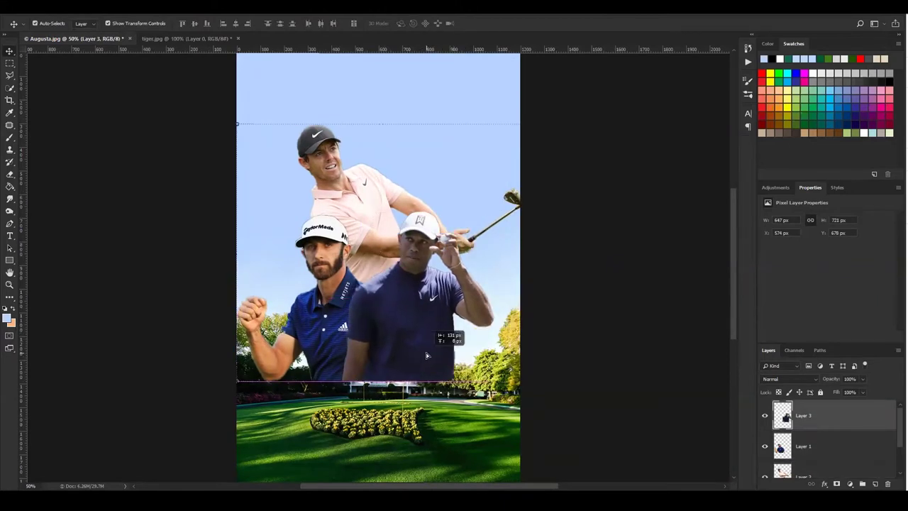
pyautogui.keyDown('shift'); pyautogui.click(334, 348); pyautogui.keyUp('shift')
pyautogui.moveTo(473, 144); pyautogui.dragTo(425, 325)
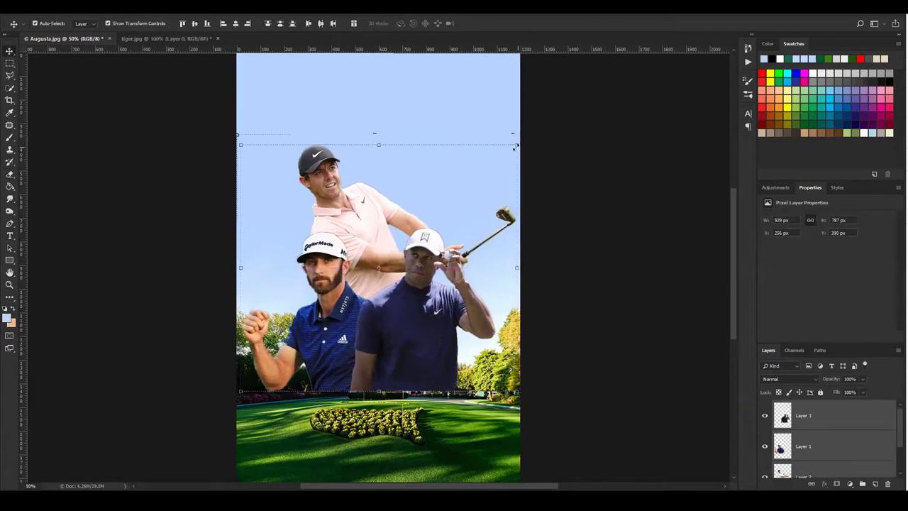
pyautogui.moveTo(364, 211); pyautogui.dragTo(364, 244)
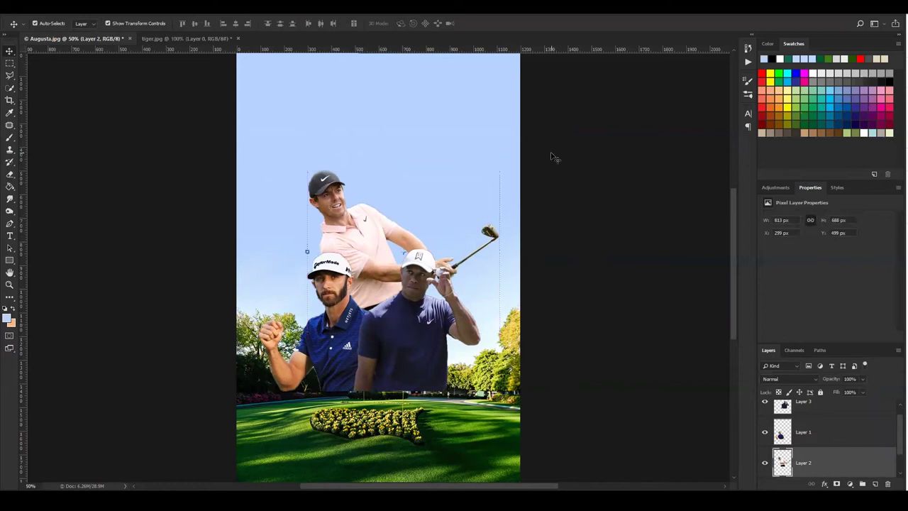
pyautogui.moveTo(411, 334); pyautogui.dragTo(418, 336)
pyautogui.moveTo(376, 232); pyautogui.dragTo(376, 210)
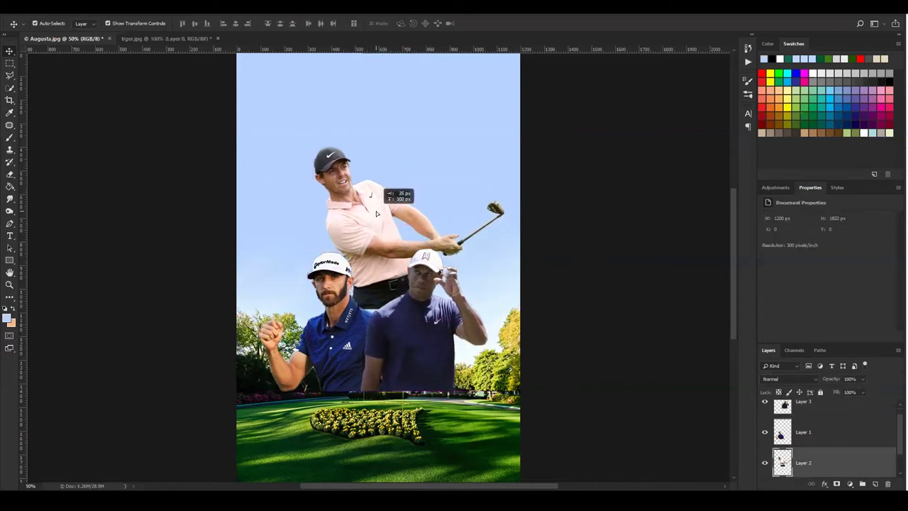
pyautogui.moveTo(376, 303)
pyautogui.mouseDown()
pyautogui.moveTo(377, 326)
pyautogui.moveTo(330, 337)
pyautogui.mouseUp()
pyautogui.click(639, 344)
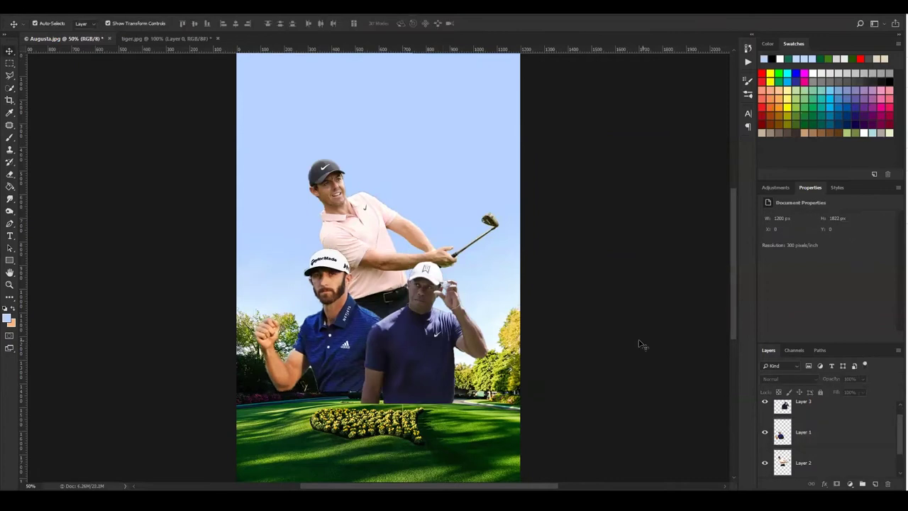
# - Scale all three golfers smaller together
pyautogui.click(357, 211)
pyautogui.hotkey('ctrl', 't')
pyautogui.press('Return')
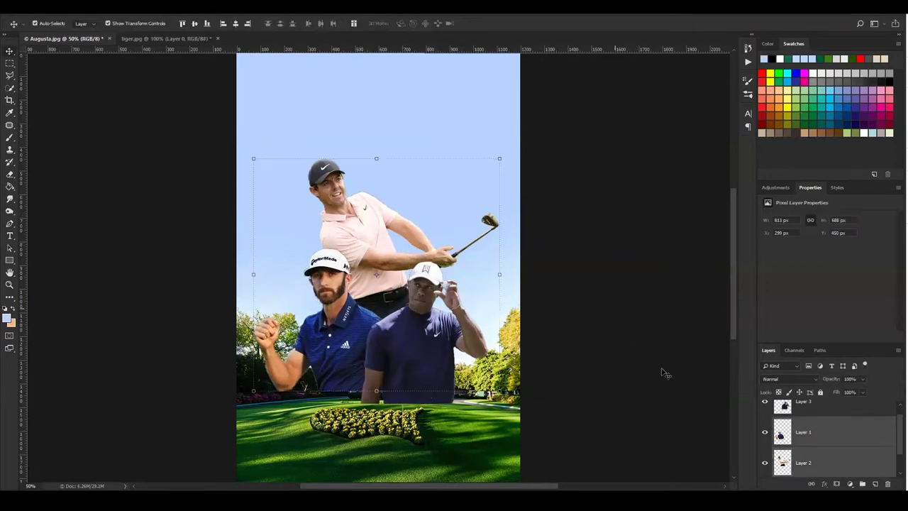
pyautogui.moveTo(502, 160); pyautogui.dragTo(491, 169)
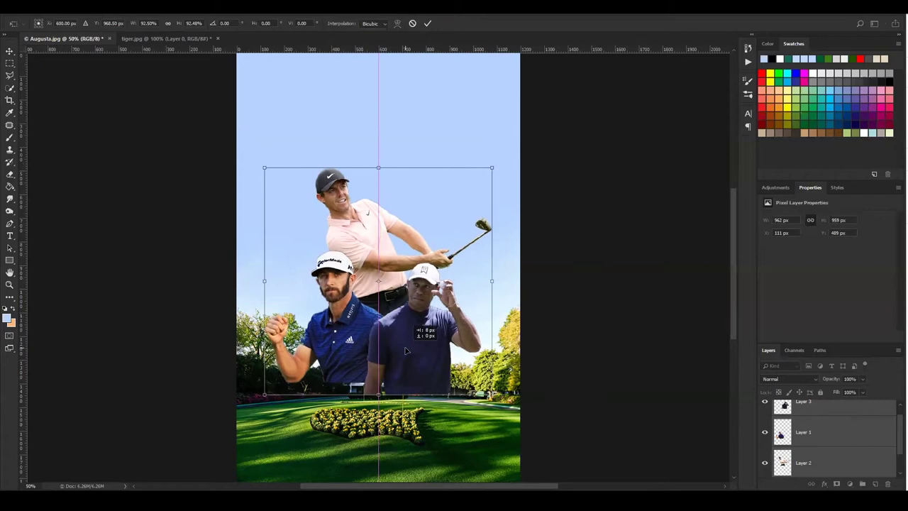
pyautogui.click(607, 270)
# - Raise the cap-tipping golfer slightly and select the course photo copy layer
pyautogui.click(369, 228)
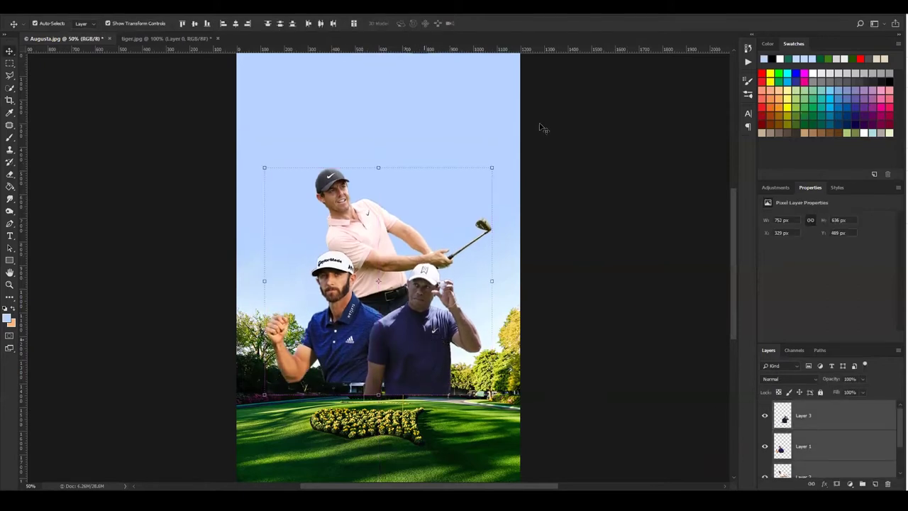
pyautogui.moveTo(424, 355); pyautogui.dragTo(424, 350)
pyautogui.click(588, 189)
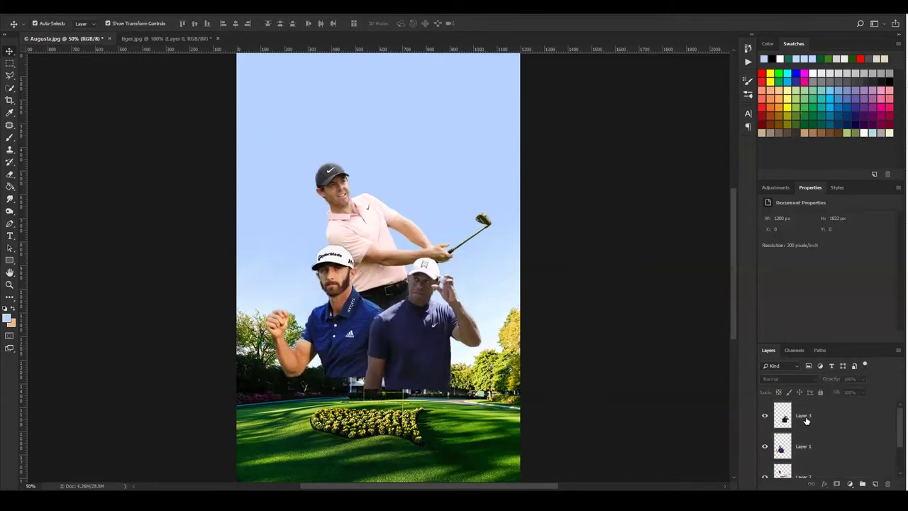
pyautogui.scroll(-2, 815, 454)
pyautogui.click(815, 464)
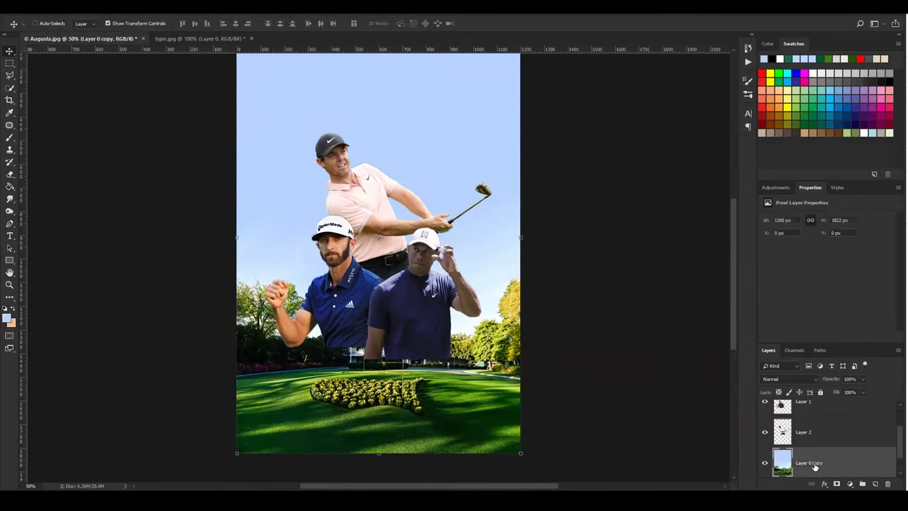
# - Move Layer 0 copy above the golfers and select the sky with Color Range at higher fuzziness
pyautogui.moveTo(815, 465); pyautogui.dragTo(813, 422)
pyautogui.click(658, 312)
pyautogui.hotkey('alt', 's')
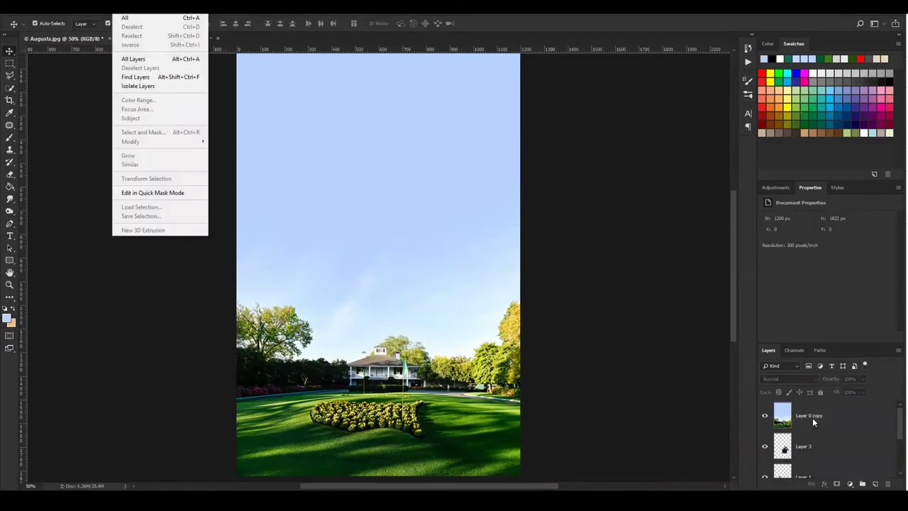
pyautogui.click(138, 100)
pyautogui.moveTo(661, 229); pyautogui.dragTo(703, 233)
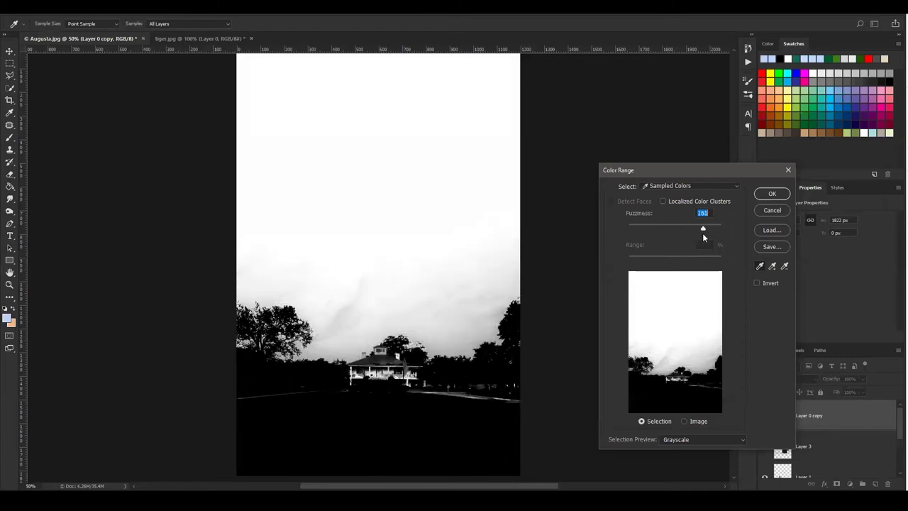
pyautogui.press('Return')
pyautogui.hotkey('ctrl', '1')
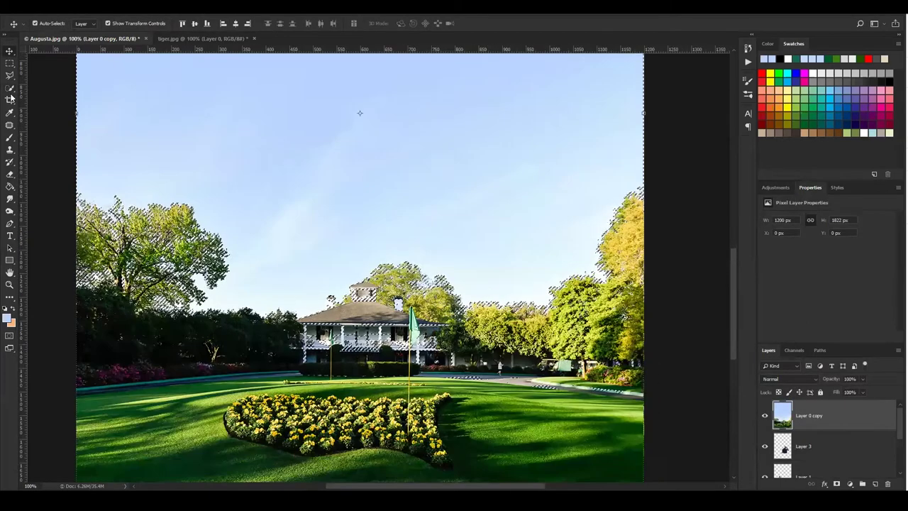
# - Refine the sky selection around the clubhouse with Quick Selection and delete the sky
pyautogui.click(10, 88)
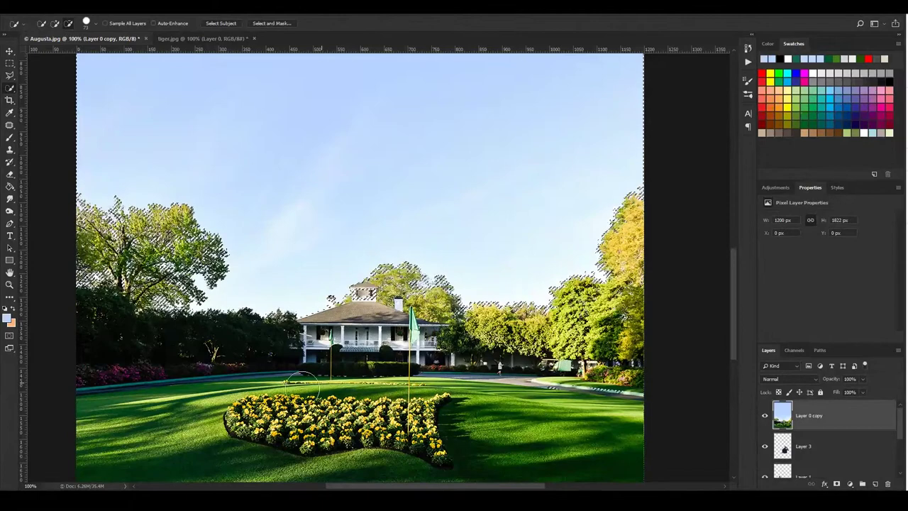
pyautogui.hotkey('ctrl', '+')
pyautogui.hotkey('ctrl', '+')
pyautogui.scroll(-2, 246, 270)
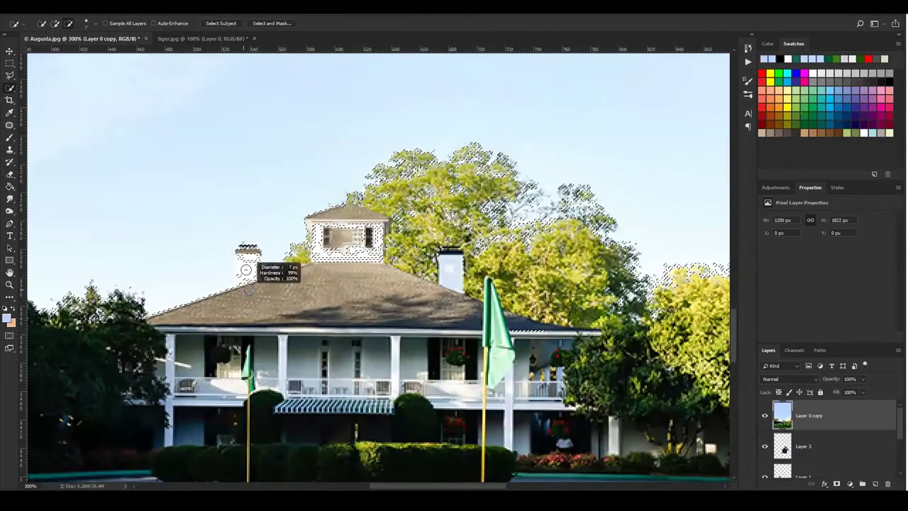
pyautogui.hotkey('ctrl', '1')
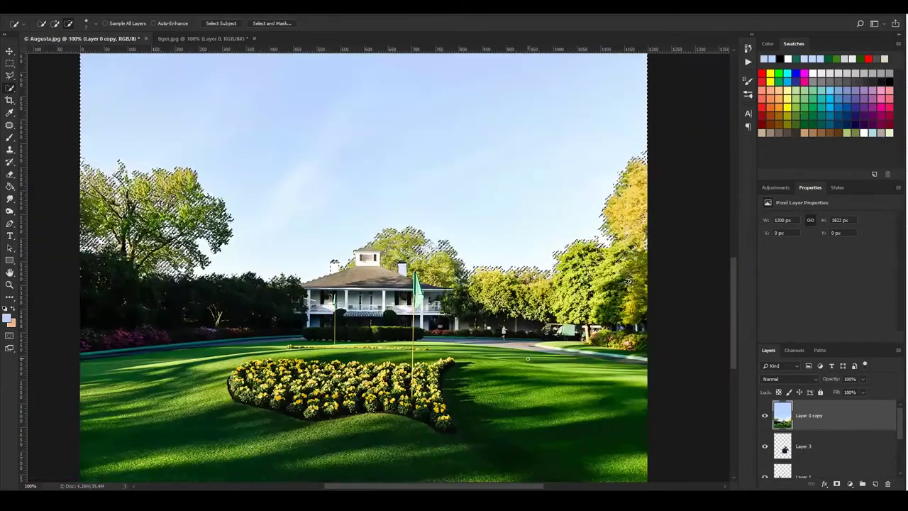
pyautogui.press('Delete')
pyautogui.hotkey('ctrl', 'd')
pyautogui.press('v')
pyautogui.hotkey('ctrl', '-')
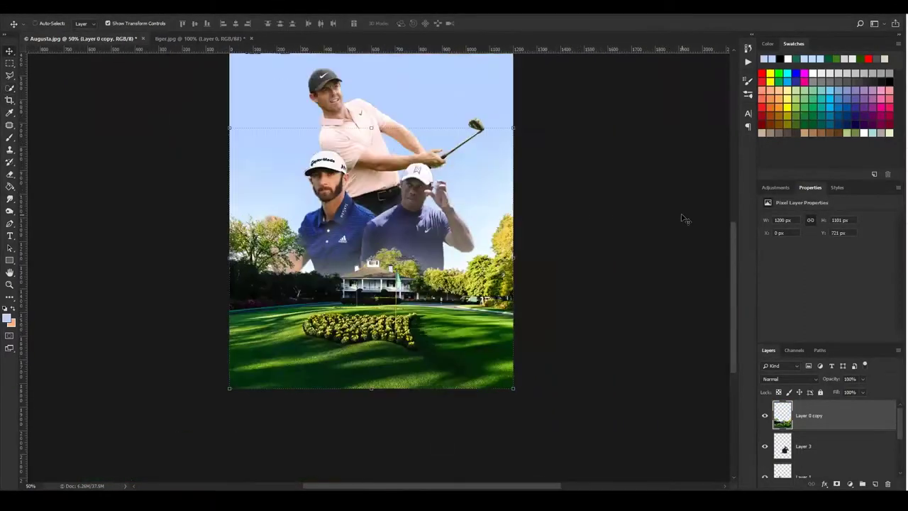
pyautogui.hotkey('ctrl', '+')
# - Add a layer mask to Layer 0 copy and paint black to reveal the golfers' shirts
pyautogui.click(836, 484)
pyautogui.press('d')
pyautogui.press('b')
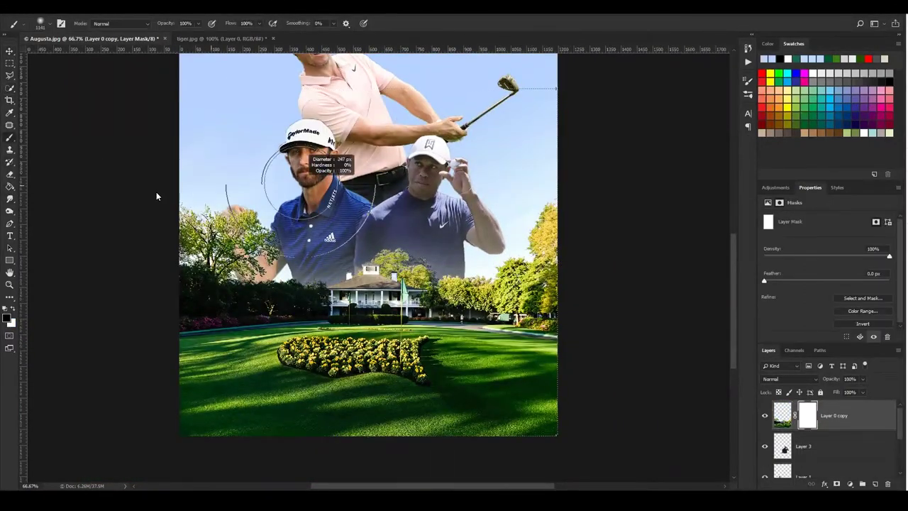
pyautogui.moveTo(291, 270); pyautogui.dragTo(496, 234)
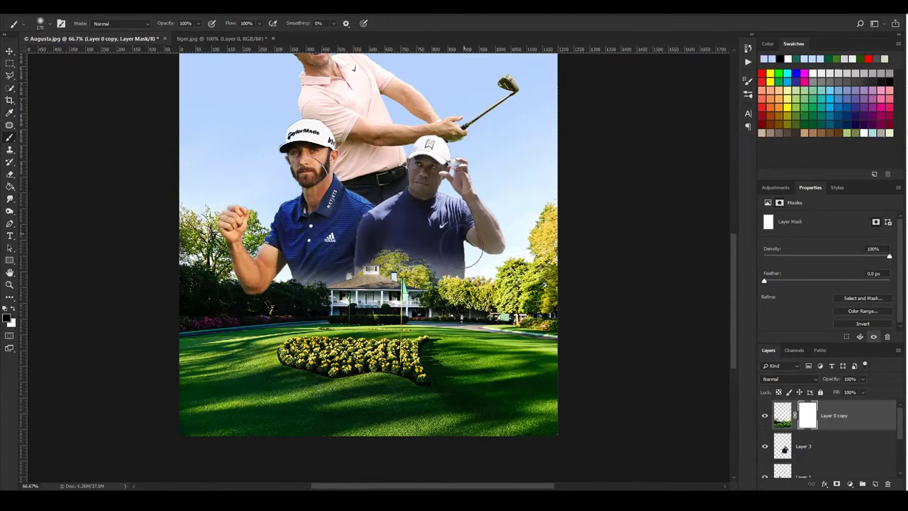
pyautogui.moveTo(299, 277); pyautogui.dragTo(416, 223)
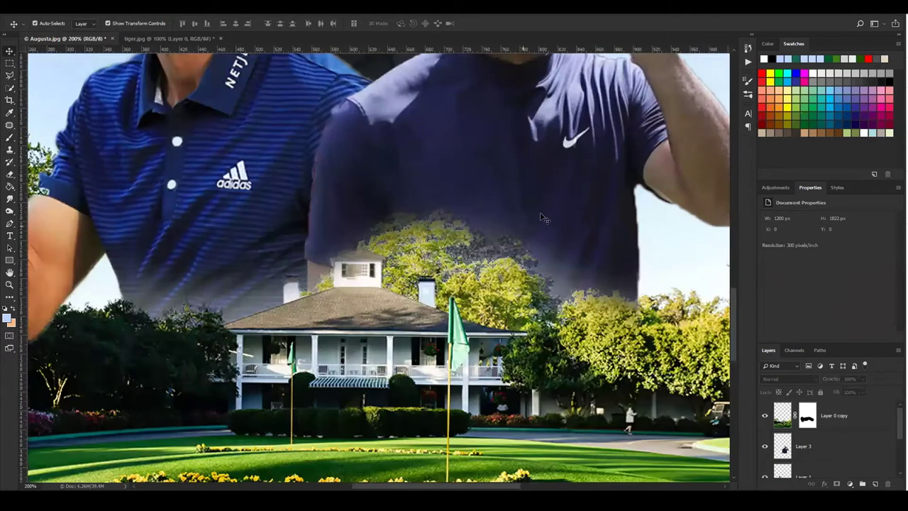
# - Continue masking with a larger brush across the left golfer and clubhouse, then fit the poster
pyautogui.moveTo(384, 213); pyautogui.dragTo(544, 266)
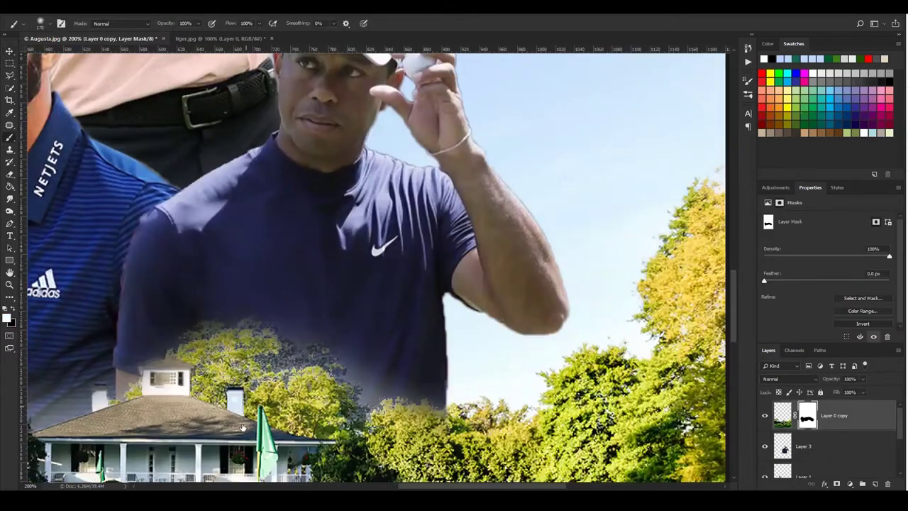
pyautogui.moveTo(242, 427); pyautogui.dragTo(413, 188)
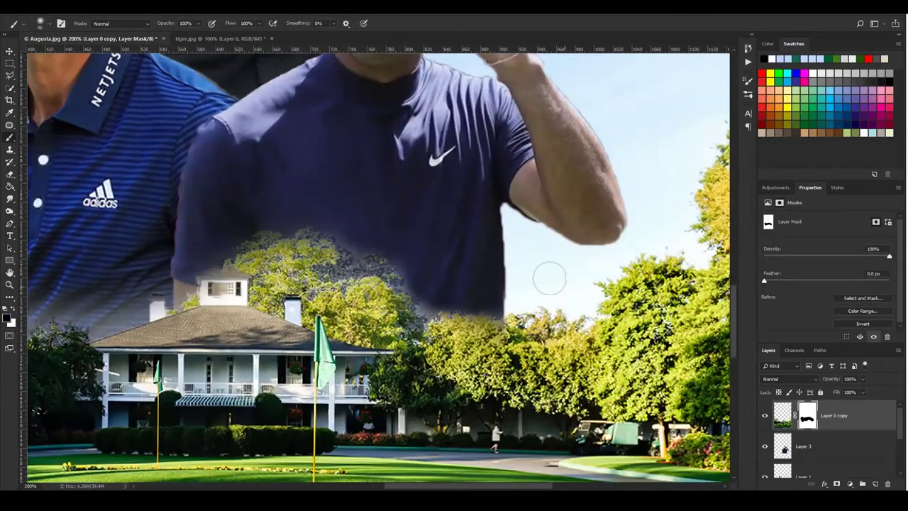
pyautogui.moveTo(107, 295); pyautogui.dragTo(324, 274)
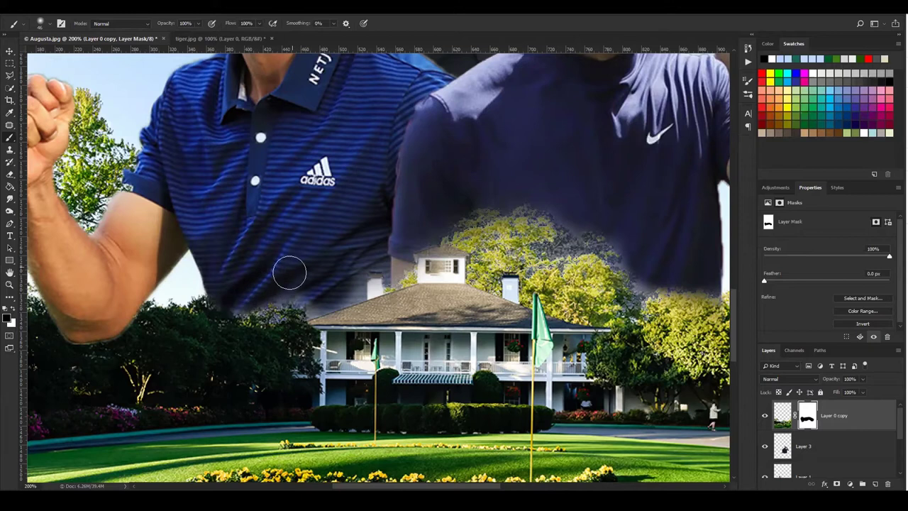
pyautogui.moveTo(252, 243); pyautogui.dragTo(234, 249)
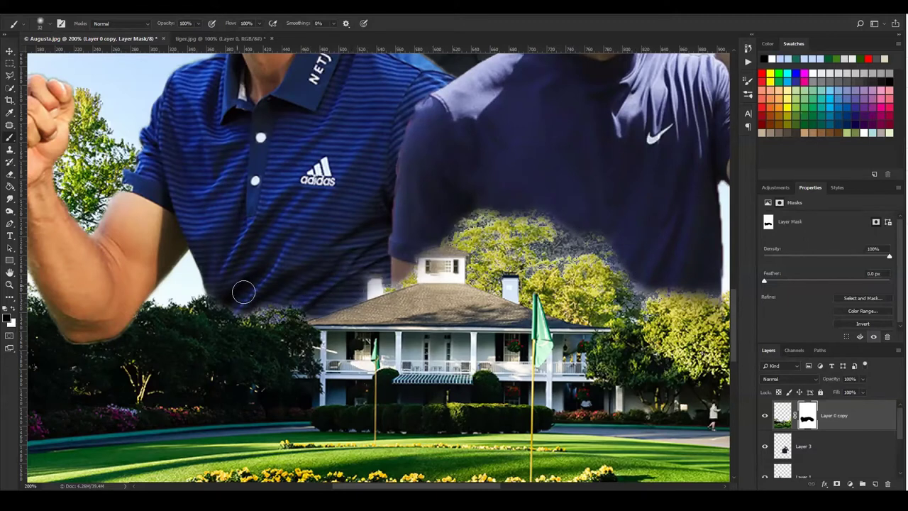
pyautogui.hscroll(5, 424, 268)
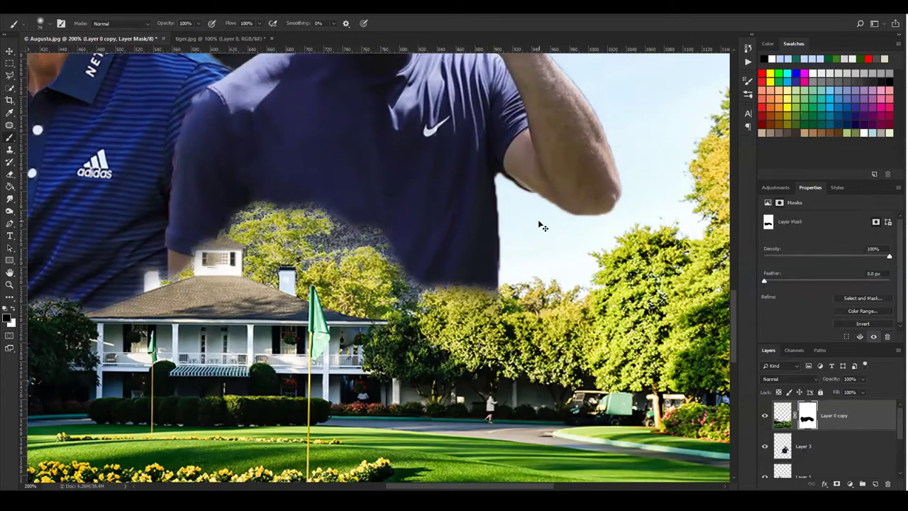
pyautogui.hotkey('ctrl', '0')
pyautogui.click(9, 51)
pyautogui.click(573, 357)
# - Group the two golfer layers, duplicate the group, and hide the original
pyautogui.scroll(-2, 573, 357)
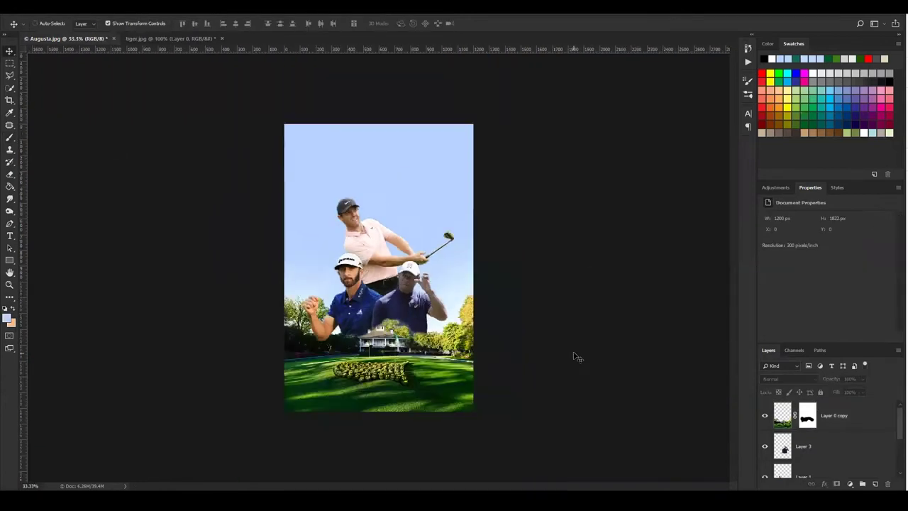
pyautogui.scroll(2, 574, 356)
pyautogui.scroll(-3, 824, 440)
pyautogui.click(765, 463)
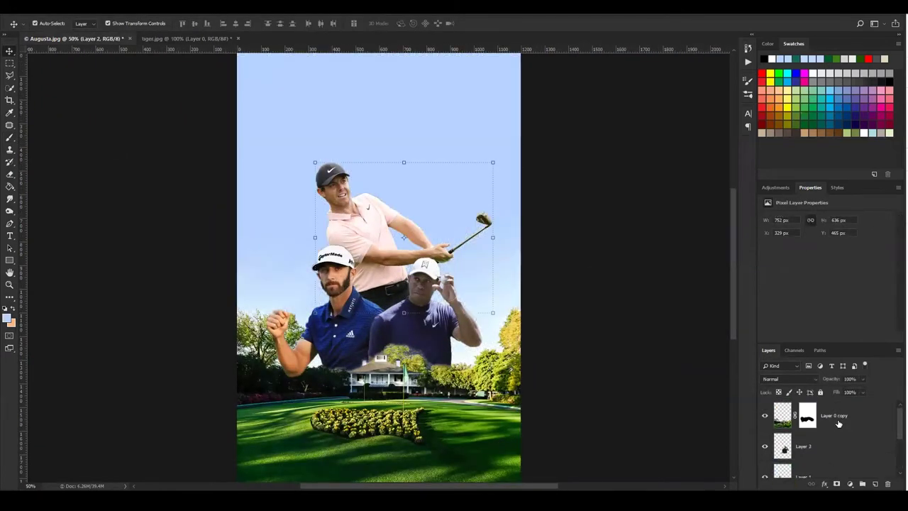
pyautogui.hotkey('ctrl', 'g')
pyautogui.hotkey('ctrl', 'j')
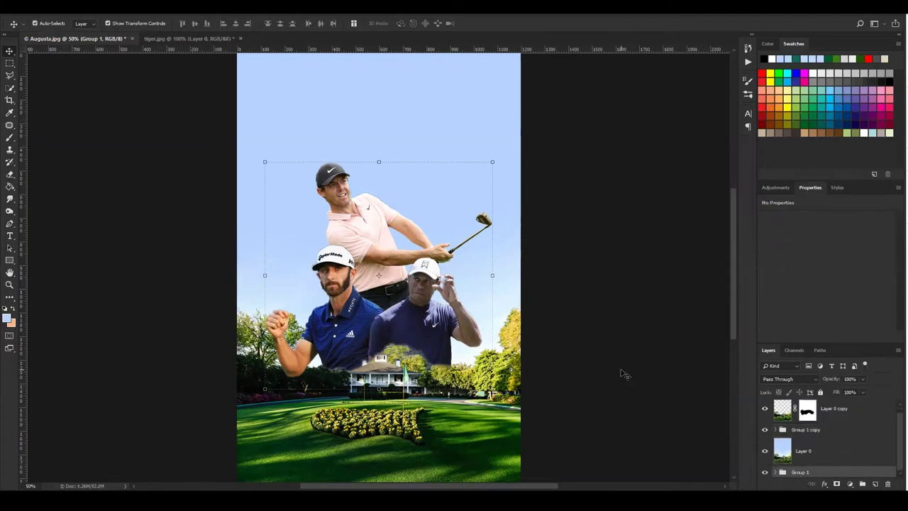
pyautogui.press('Delete')
pyautogui.click(765, 458)
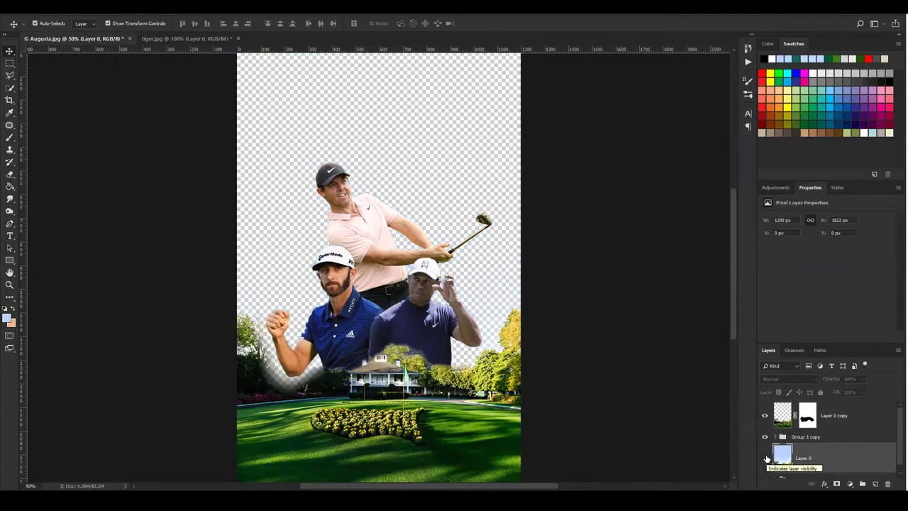
pyautogui.click(765, 458)
# - Set Layer 0 copy's blend mode to Soft Light
pyautogui.click(807, 408)
pyautogui.click(780, 378)
pyautogui.scroll(5, 779, 383)
pyautogui.scroll(5, 779, 384)
pyautogui.scroll(5, 778, 383)
pyautogui.scroll(5, 777, 381)
pyautogui.scroll(-2, 778, 380)
pyautogui.scroll(-4, 785, 380)
pyautogui.scroll(-1, 785, 381)
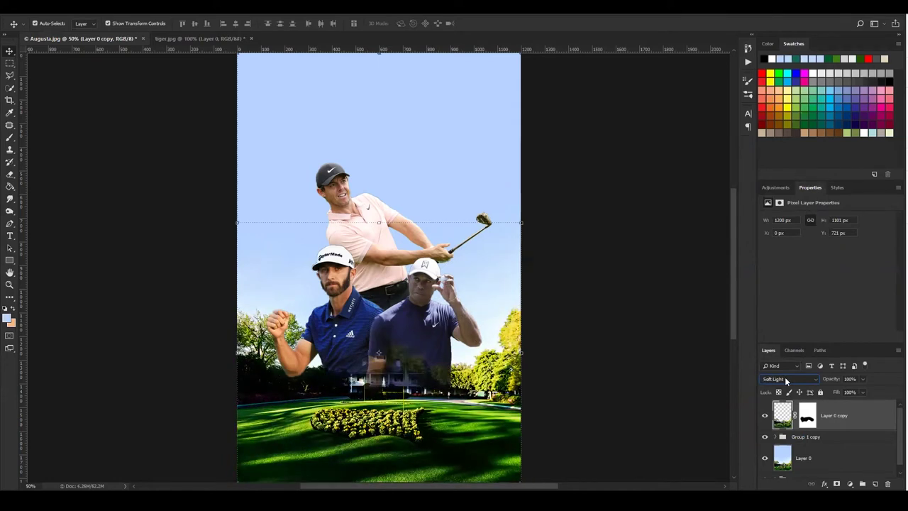
# - Add a new layer and fill it with dark green #006747
pyautogui.click(875, 484)
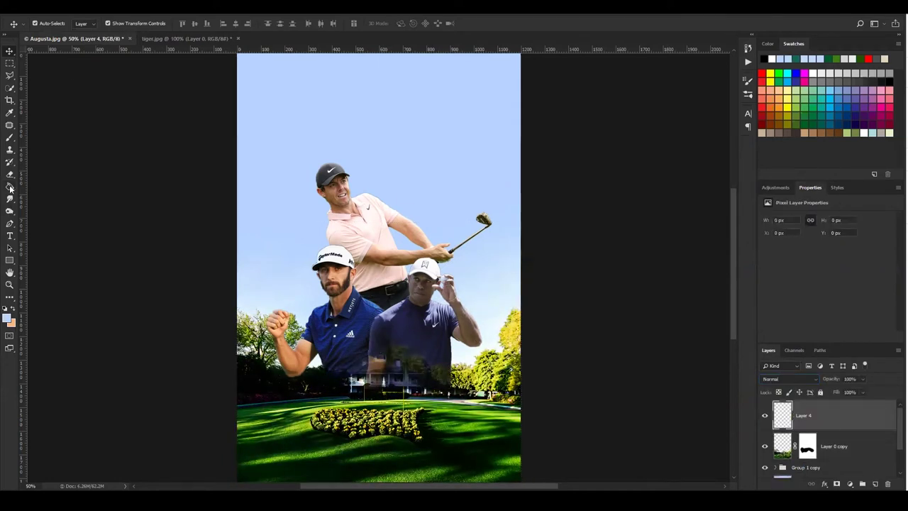
pyautogui.press('i')
pyautogui.click(8, 317)
pyautogui.write('006747')
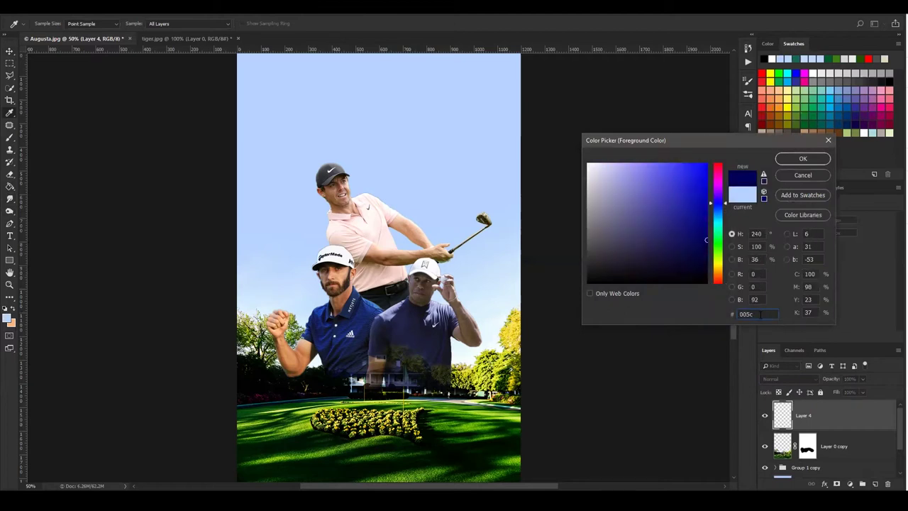
pyautogui.press('Return')
pyautogui.press('g')
pyautogui.click(449, 176)
# - Test clipping the green fill to the course layer with Darken blending, then release the clip
pyautogui.scroll(-3, 786, 379)
pyautogui.scroll(-2, 786, 380)
pyautogui.scroll(-2, 786, 380)
pyautogui.scroll(-1, 785, 380)
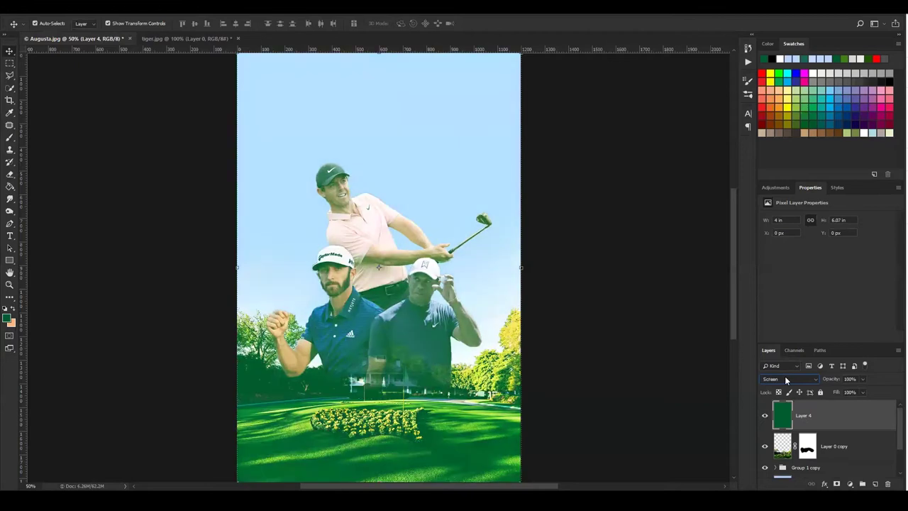
pyautogui.moveTo(782, 417); pyautogui.dragTo(783, 427)
pyautogui.keyDown('alt'); pyautogui.click(783, 430); pyautogui.keyUp('alt')
pyautogui.click(787, 380)
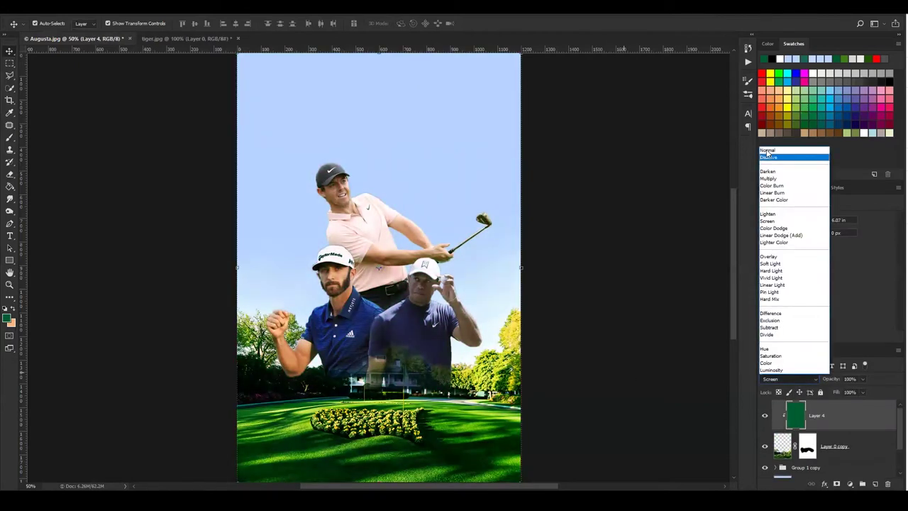
pyautogui.click(774, 163)
pyautogui.click(788, 379)
pyautogui.keyDown('alt'); pyautogui.click(782, 430); pyautogui.keyUp('alt')
# - Set the green fill layer's blend mode to Color
pyautogui.click(788, 380)
pyautogui.scroll(-5, 781, 379)
pyautogui.scroll(-6, 781, 379)
pyautogui.scroll(-3, 781, 379)
pyautogui.scroll(-3, 781, 379)
pyautogui.scroll(-3, 781, 379)
pyautogui.scroll(-3, 781, 379)
# - Try enlarging the duplicated golfer group, then undo the resize
pyautogui.click(669, 355)
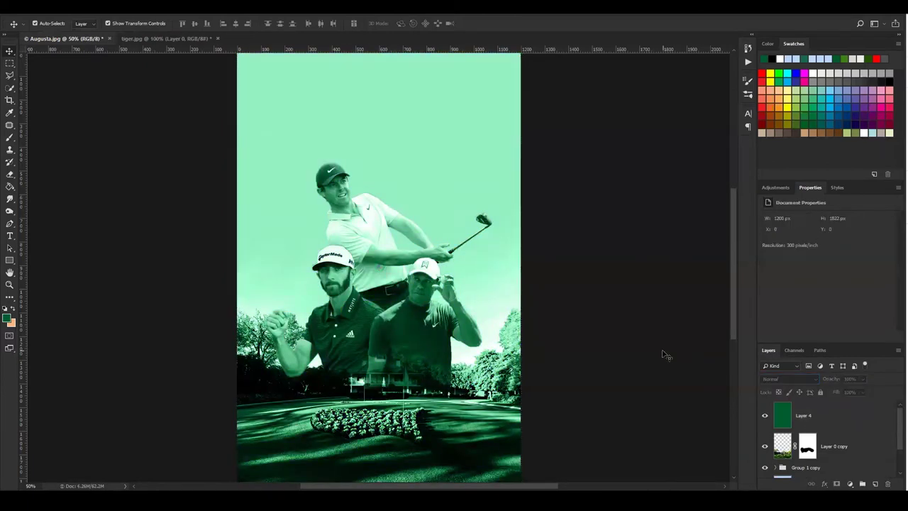
pyautogui.hotkey('ctrl', 't')
pyautogui.moveTo(495, 164); pyautogui.dragTo(503, 146)
pyautogui.press('Return')
pyautogui.hotkey('ctrl', 'z')
pyautogui.hotkey('ctrl', 'z')
pyautogui.hotkey('ctrl', 'z')
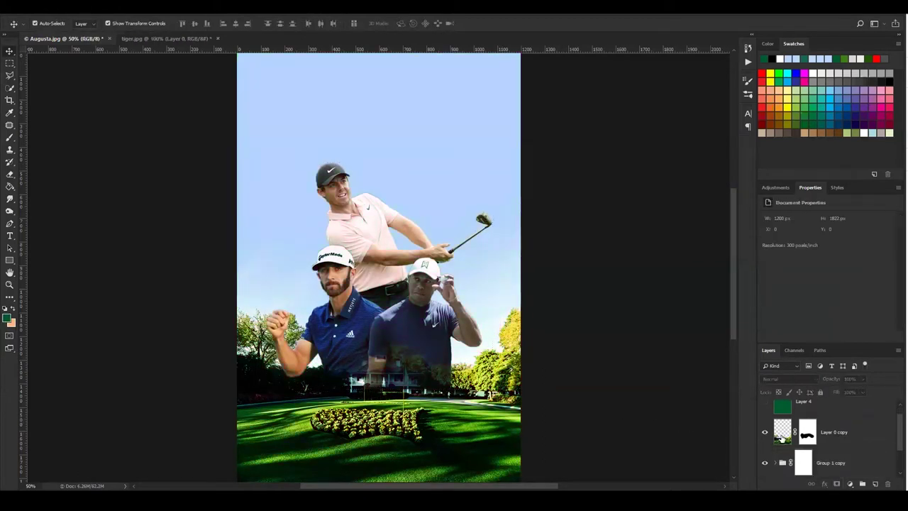
# - Return the course layer to Normal blending and restore the green tint
pyautogui.click(781, 433)
pyautogui.click(788, 380)
pyautogui.click(774, 170)
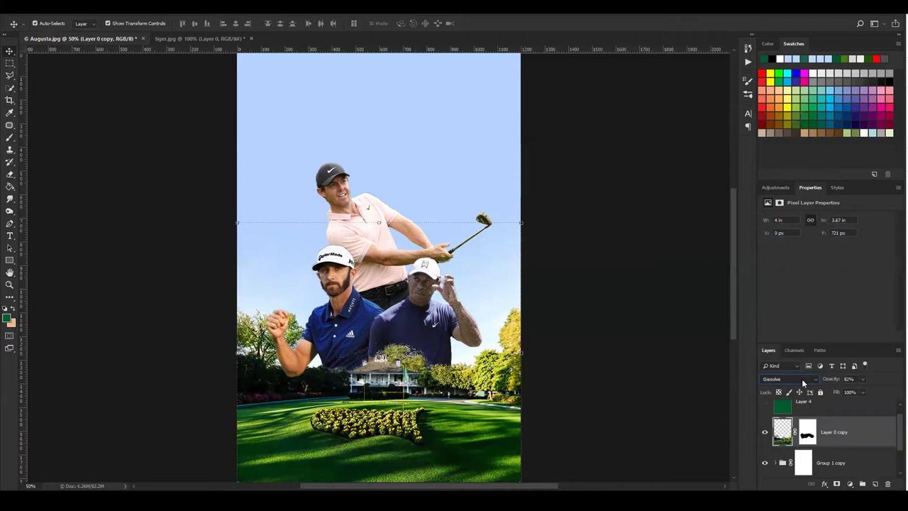
pyautogui.hotkey('ctrl', 'shift', 'z')
pyautogui.hotkey('ctrl', 'shift', 'z')
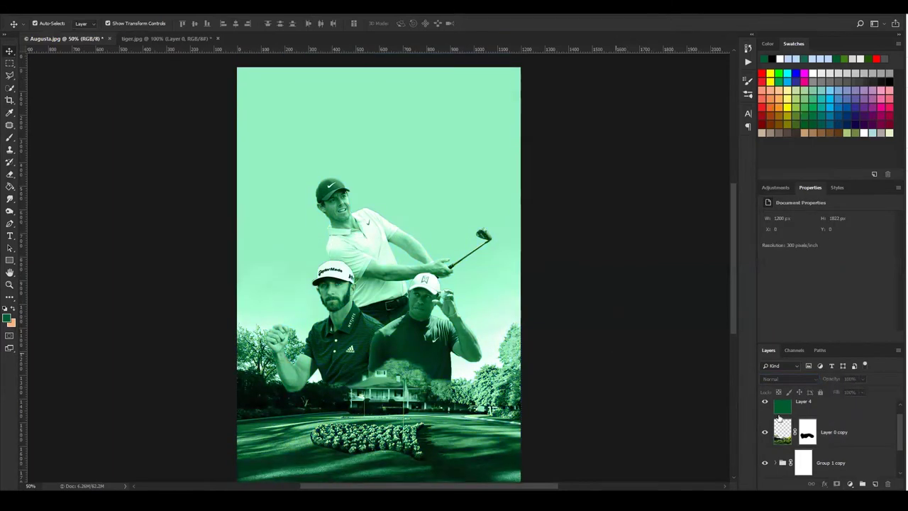
# - Test a Multiply copy of the green fill at 50% opacity, discard it, and hide Layer 4
pyautogui.click(803, 403)
pyautogui.hotkey('ctrl', 'k')
pyautogui.press('Escape')
pyautogui.hotkey('ctrl', 'j')
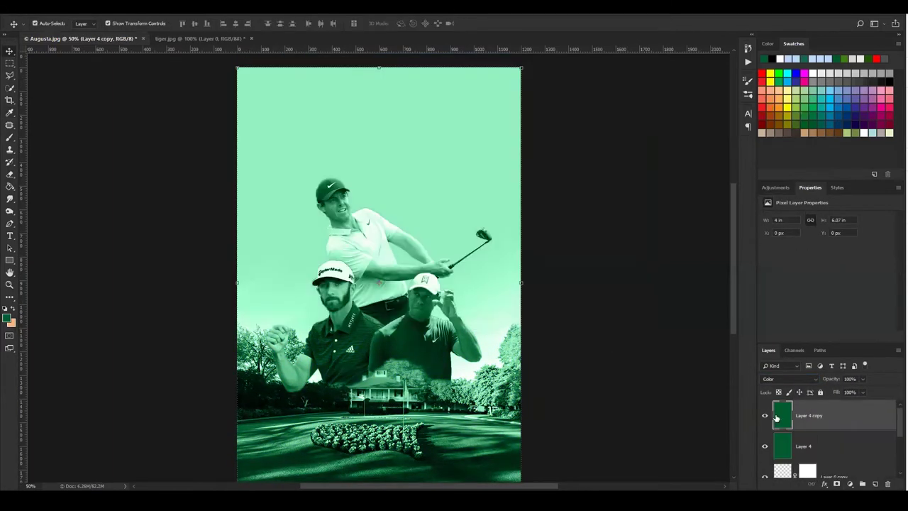
pyautogui.click(788, 379)
pyautogui.click(769, 178)
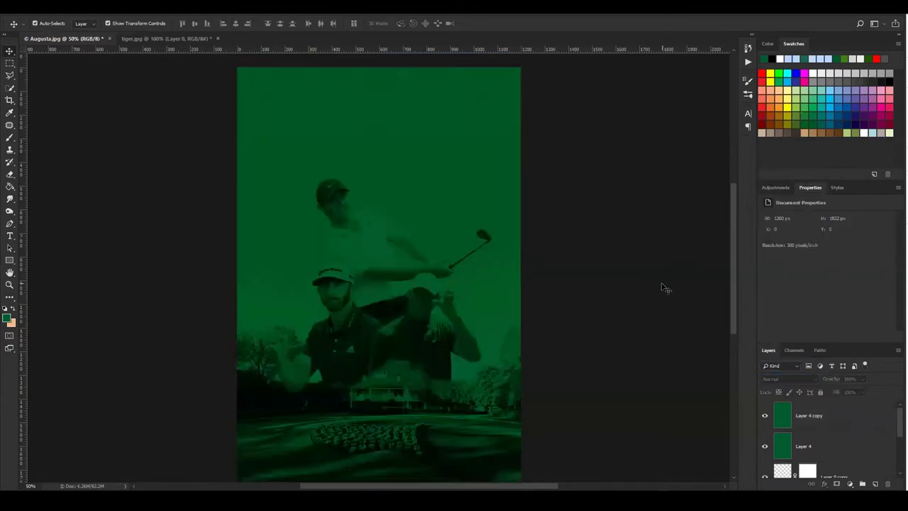
pyautogui.scroll(-2, 665, 288)
pyautogui.click(850, 379)
pyautogui.write('50')
pyautogui.press('Return')
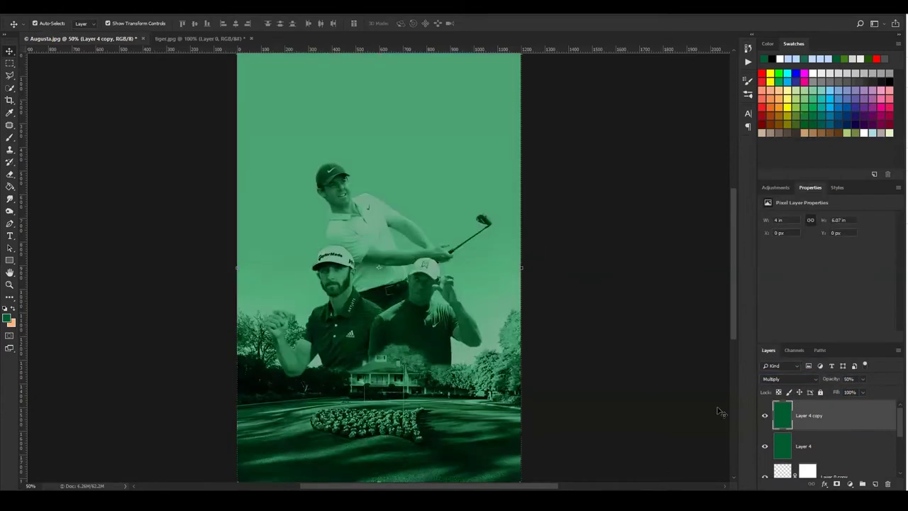
pyautogui.hotkey('ctrl', 'z')
pyautogui.hotkey('ctrl', 'z')
pyautogui.hotkey('ctrl', 'z')
pyautogui.moveTo(805, 420)
pyautogui.mouseDown()
pyautogui.moveTo(829, 421)
pyautogui.moveTo(802, 426)
pyautogui.mouseUp()
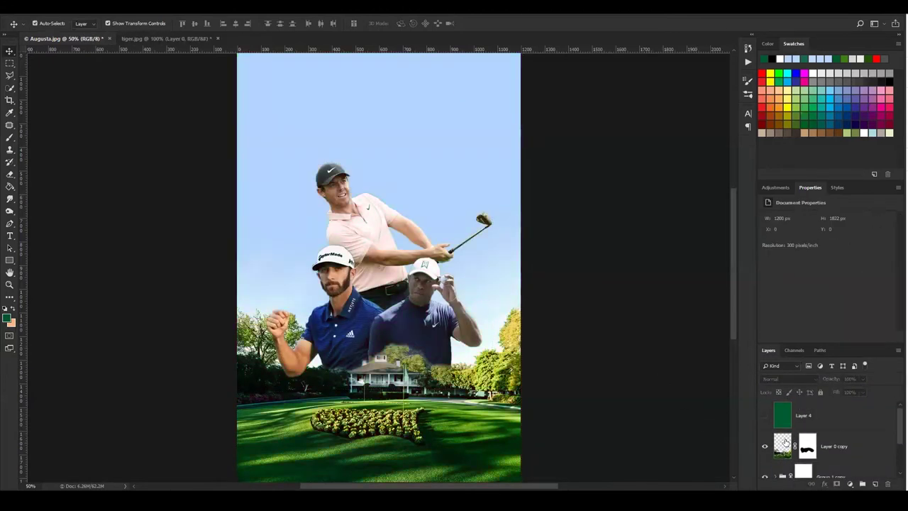
# - Desaturate the masked course layer and the sky background photo
pyautogui.click(785, 442)
pyautogui.click(59, 13)
pyautogui.click(203, 222)
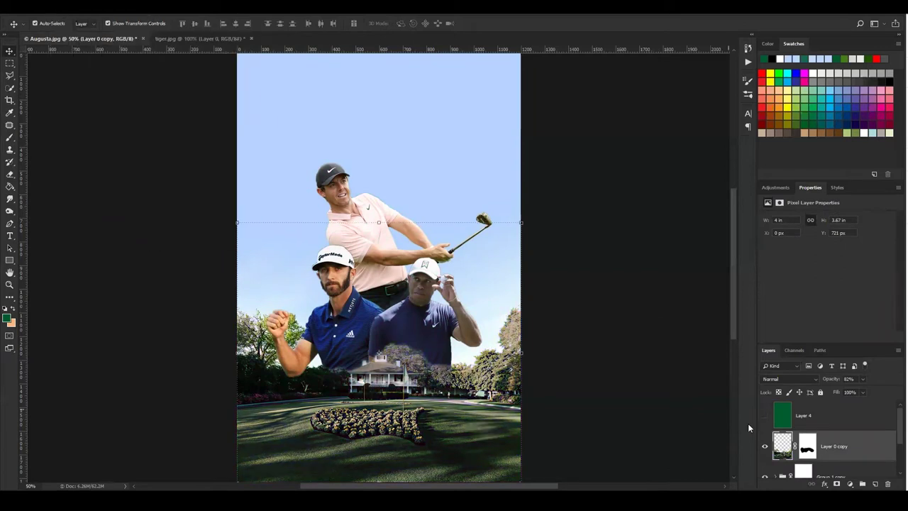
pyautogui.scroll(-2, 800, 430)
pyautogui.click(788, 448)
pyautogui.click(58, 13)
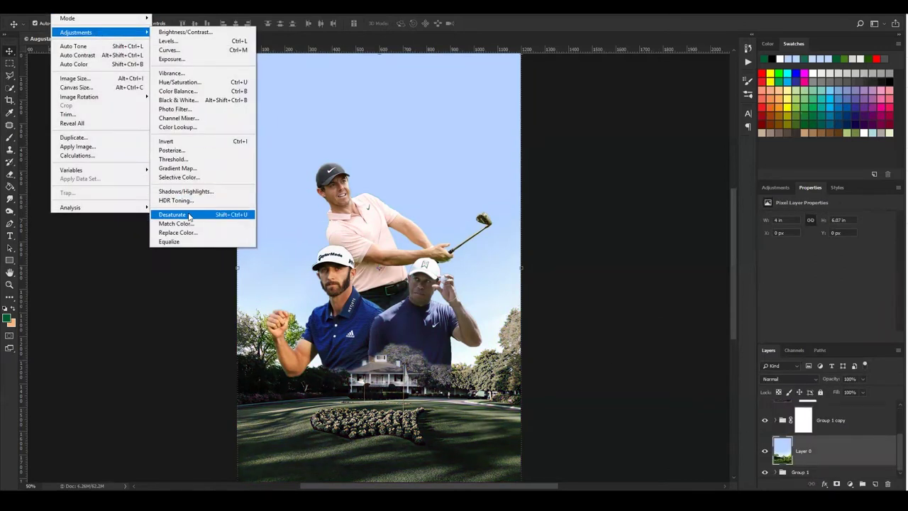
pyautogui.click(203, 214)
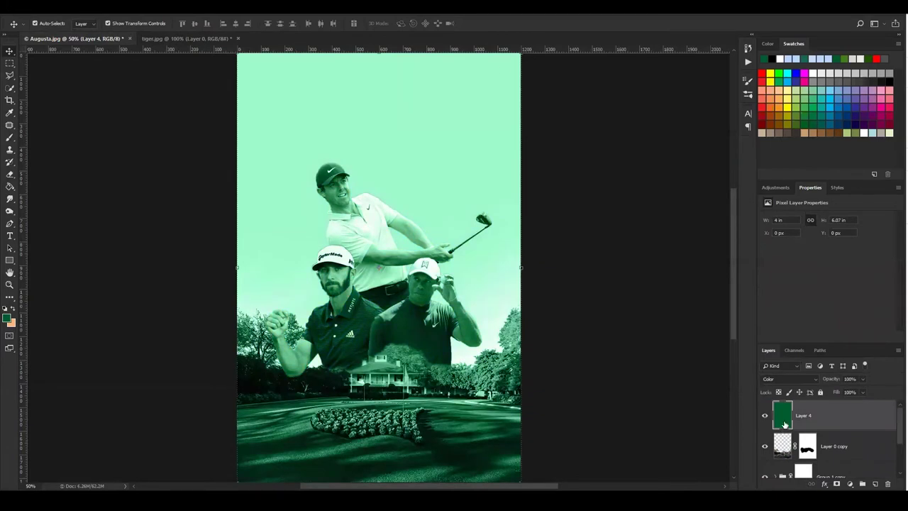
# - Duplicate the green fill below the golfers and add a Hue/Saturation layer at −74 saturation
pyautogui.hotkey('ctrl', 'j')
pyautogui.hotkey('ctrl', '[')
pyautogui.hotkey('ctrl', '[')
pyautogui.hotkey('ctrl', '[')
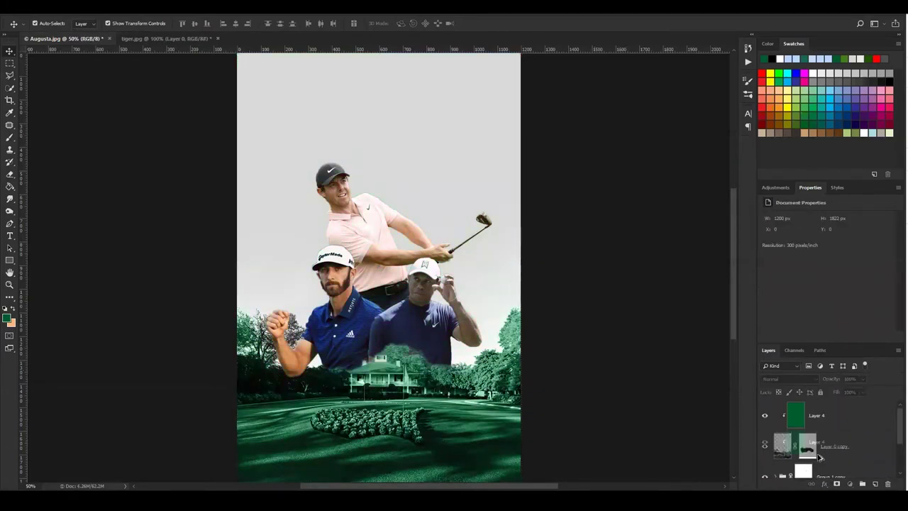
pyautogui.click(831, 420)
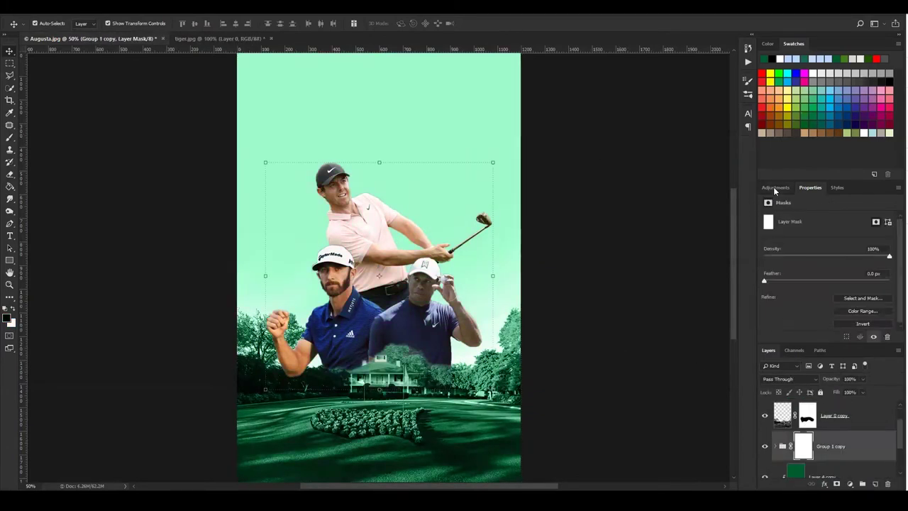
pyautogui.click(775, 188)
pyautogui.click(778, 222)
pyautogui.click(785, 273)
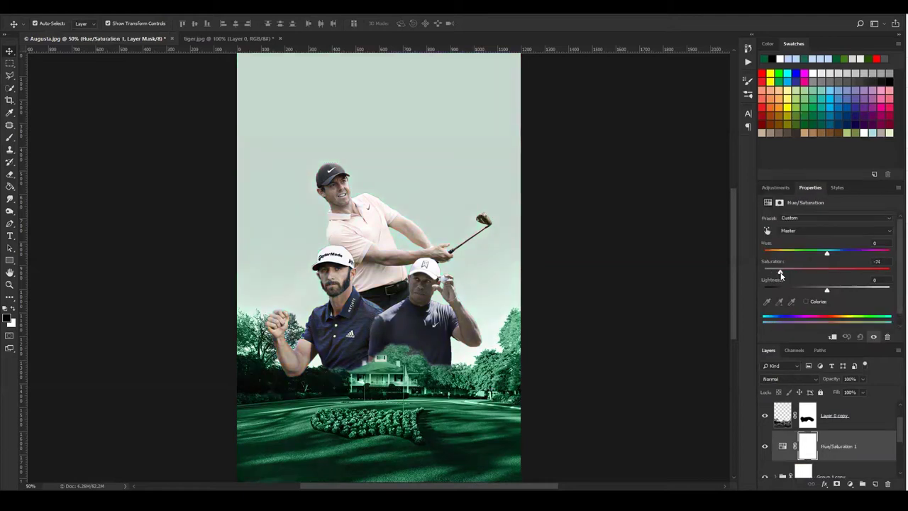
pyautogui.click(630, 337)
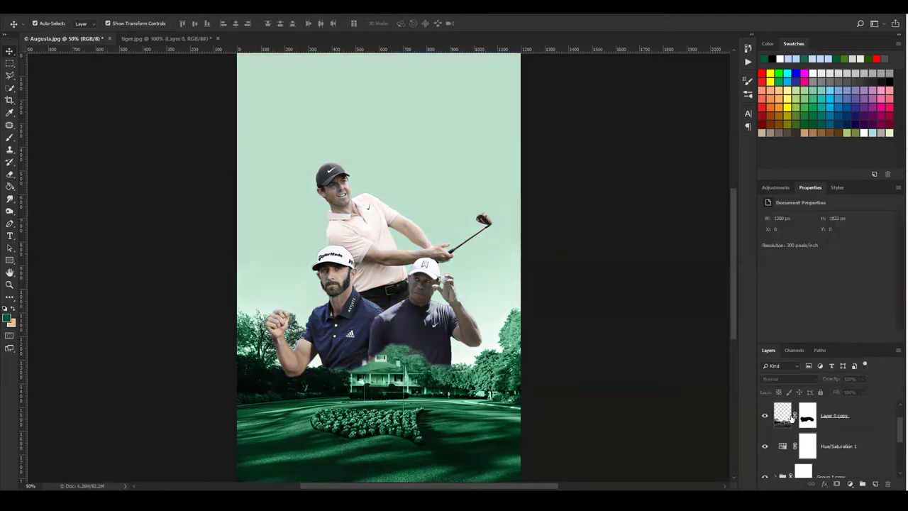
pyautogui.click(848, 379)
pyautogui.click(565, 325)
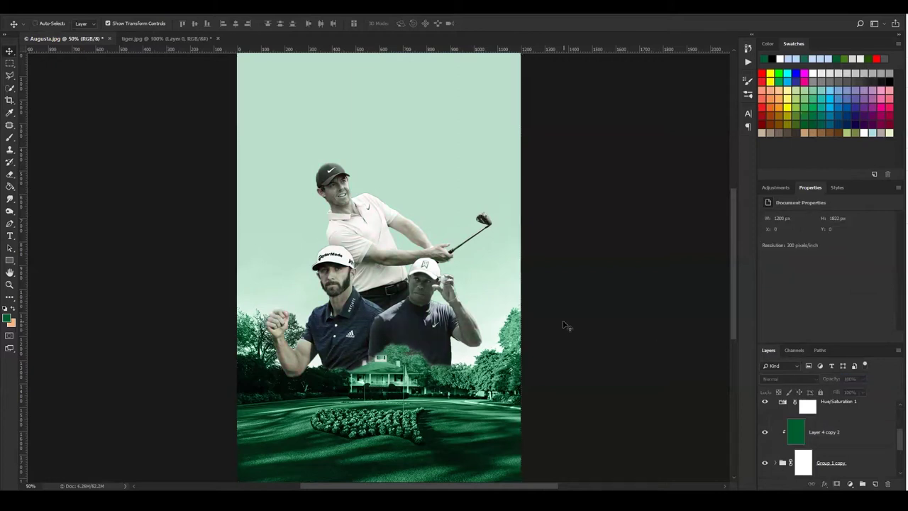
pyautogui.scroll(4, 530, 389)
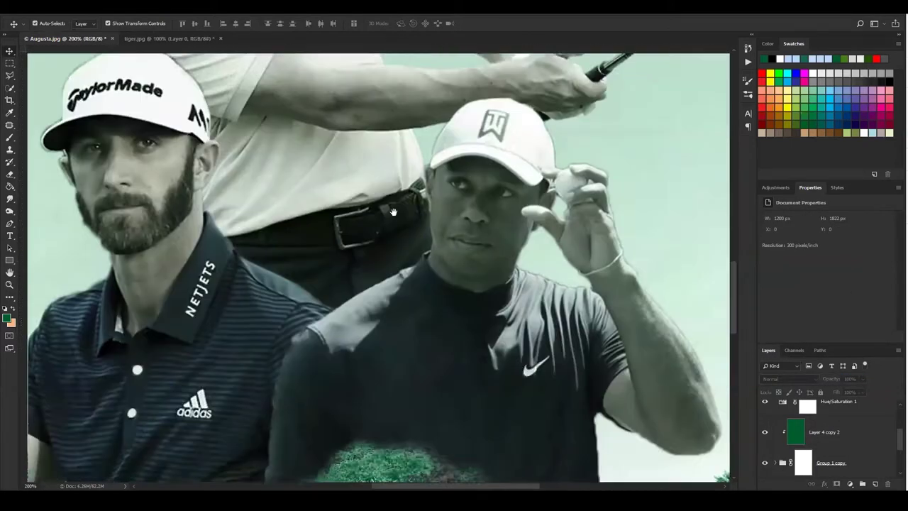
pyautogui.click(344, 319)
pyautogui.press('e')
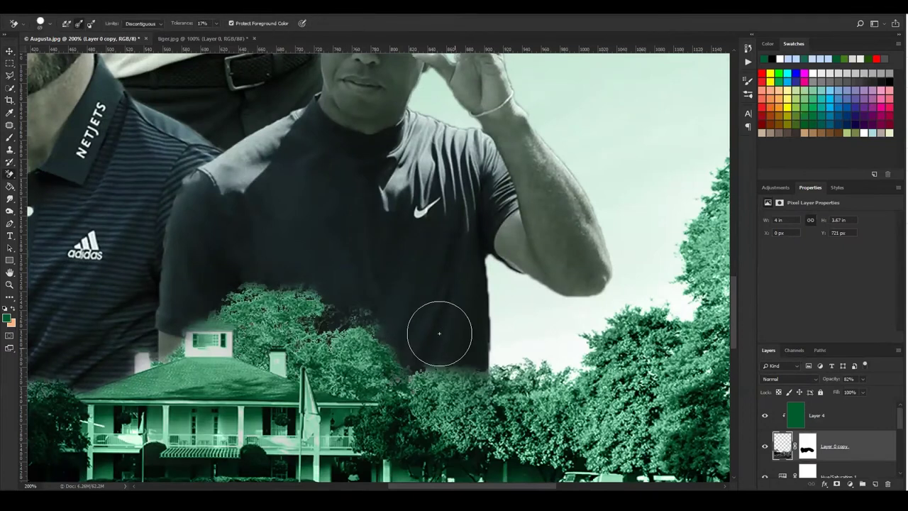
pyautogui.hscroll(-5, 245, 376)
pyautogui.hotkey('ctrl', '0')
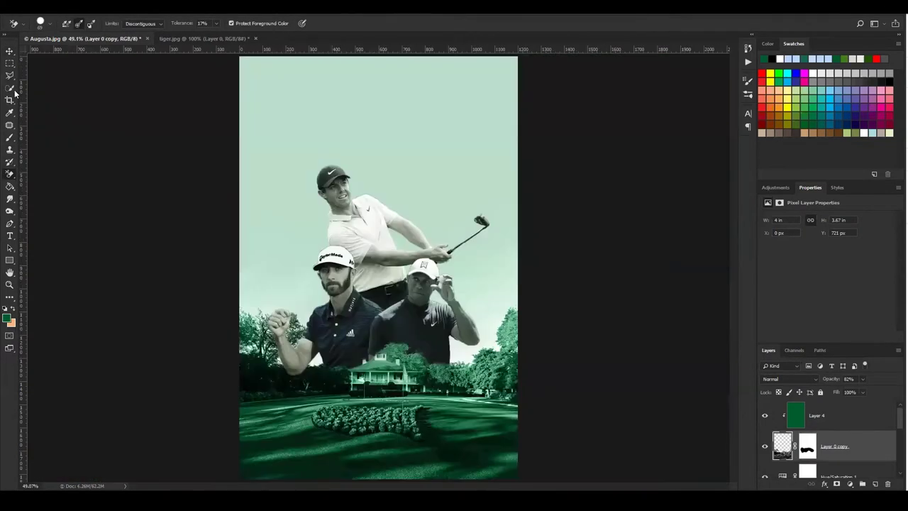
pyautogui.press('v')
pyautogui.click(578, 320)
# - Apply Add Noise to the green fill layer and add a new empty layer
pyautogui.click(861, 422)
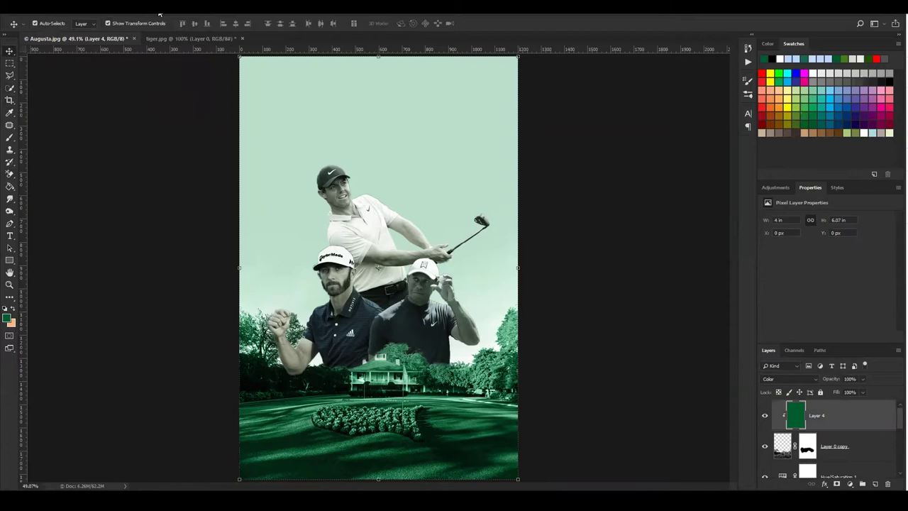
pyautogui.click(149, 7)
pyautogui.click(284, 142)
pyautogui.moveTo(438, 88); pyautogui.dragTo(555, 159)
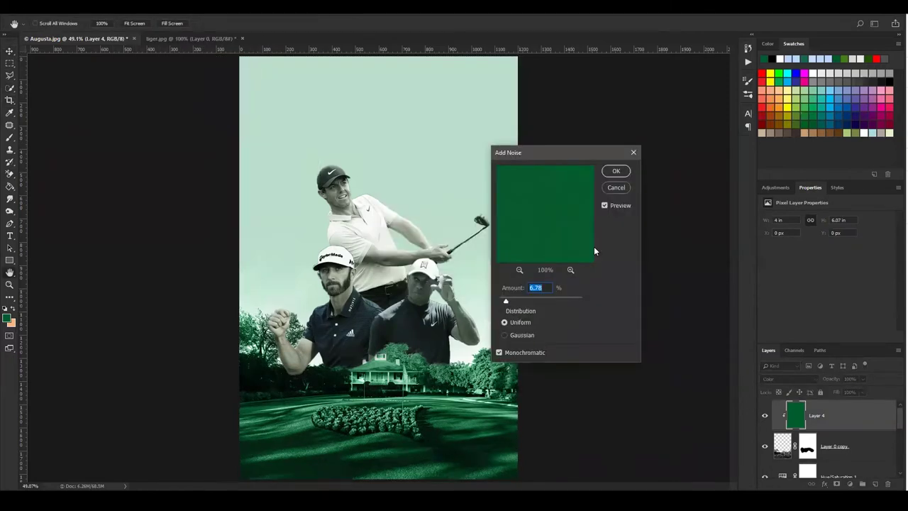
pyautogui.moveTo(518, 302); pyautogui.dragTo(553, 303)
pyautogui.click(616, 189)
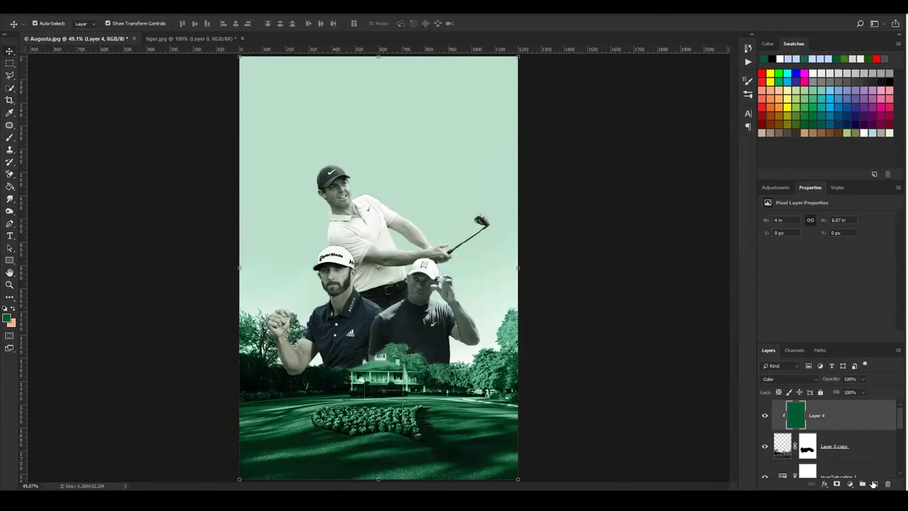
pyautogui.click(875, 483)
pyautogui.click(145, 8)
pyautogui.press('Escape')
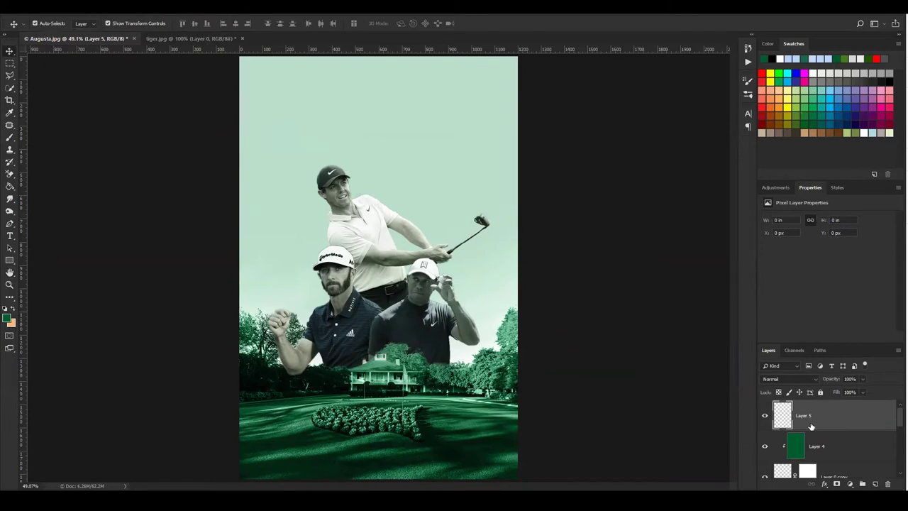
# - Merge the collage groups into one layer and apply 10% uniform monochromatic noise
pyautogui.rightClick(802, 415)
pyautogui.click(816, 333)
pyautogui.click(145, 8)
pyautogui.click(280, 140)
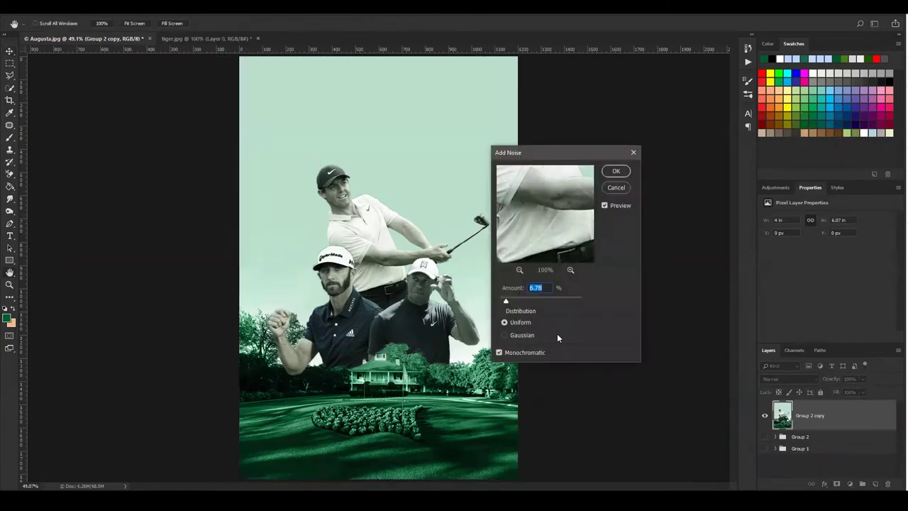
pyautogui.press('Return')
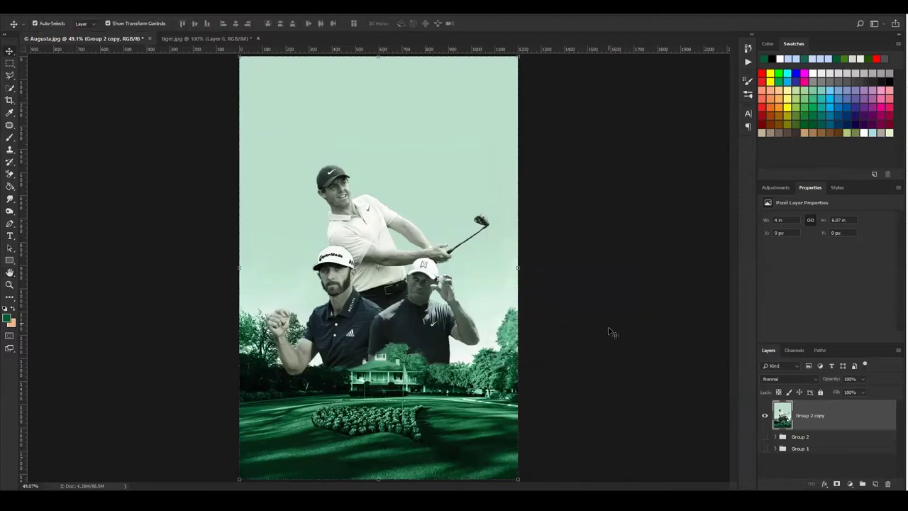
pyautogui.click(145, 8)
pyautogui.click(283, 140)
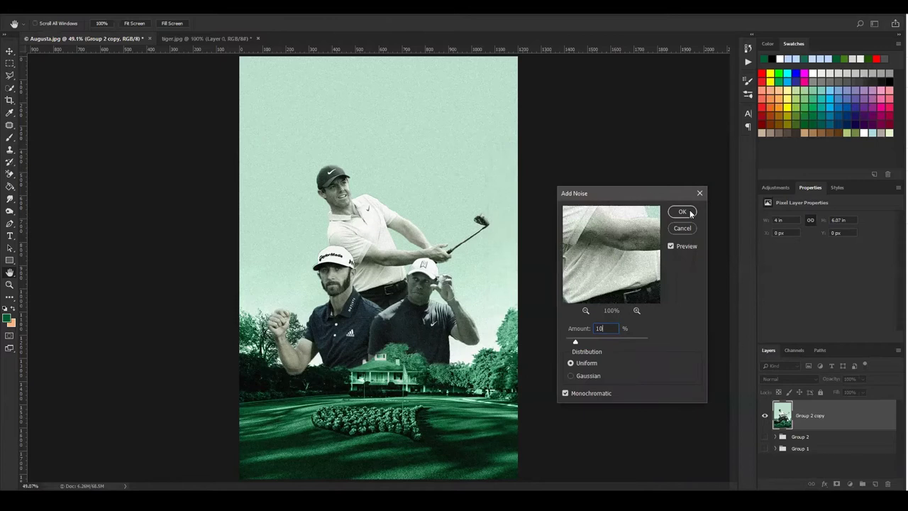
pyautogui.click(681, 213)
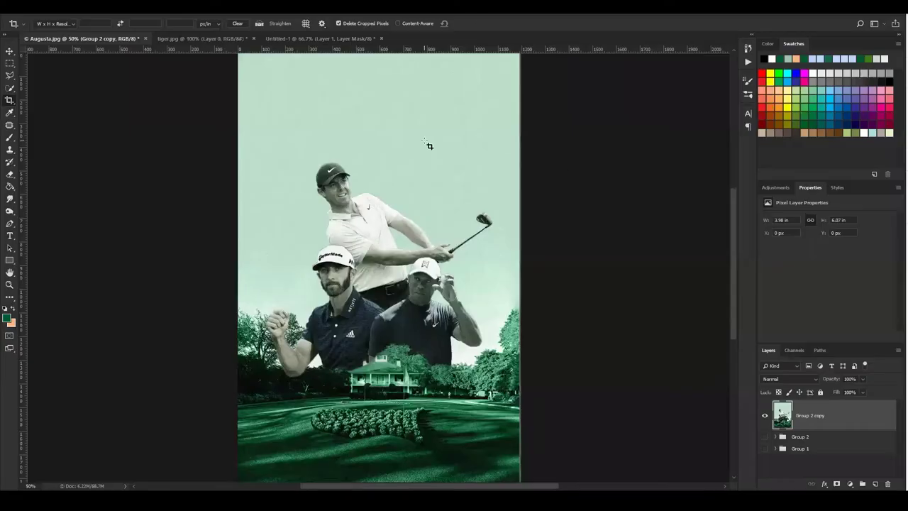
# - Extend the canvas to the right with the Crop tool, then trim back the excess empty area
pyautogui.click(429, 145)
pyautogui.moveTo(522, 264); pyautogui.dragTo(679, 245)
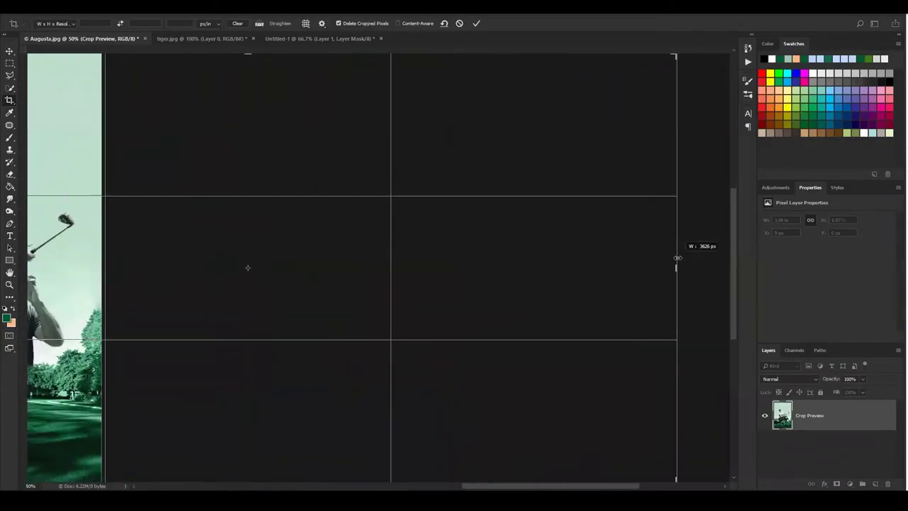
pyautogui.press('Return')
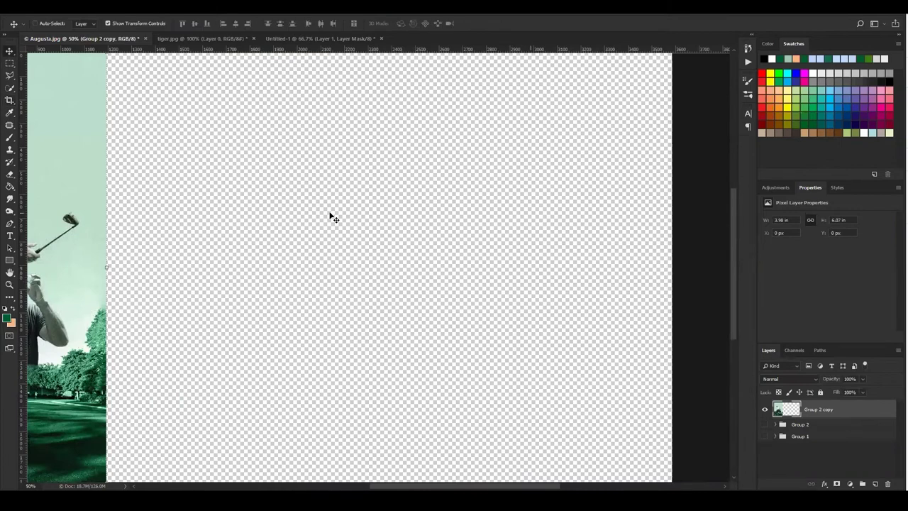
pyautogui.hotkey('ctrl', '-')
pyautogui.moveTo(579, 272); pyautogui.dragTo(529, 272)
pyautogui.press('Return')
pyautogui.press('v')
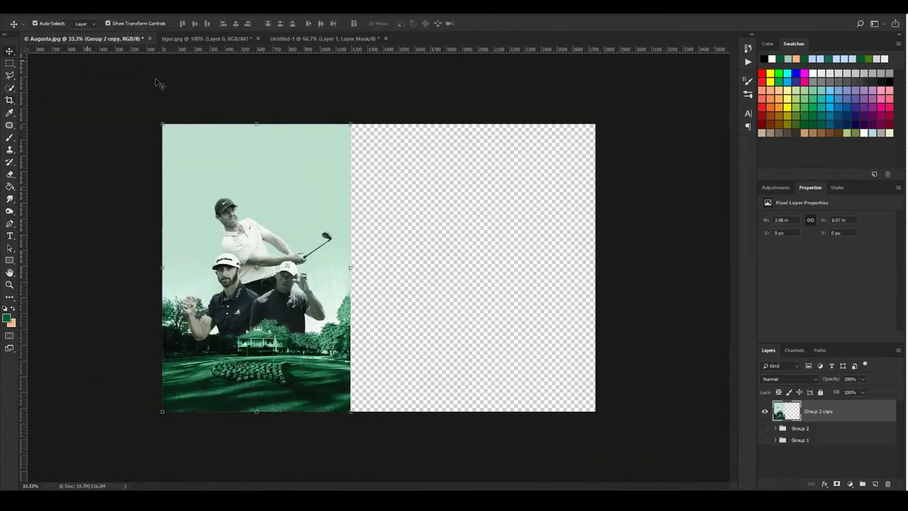
# - Copy the top mint-green strip rightward and clone-stamp green over the transparent gaps
pyautogui.press('m')
pyautogui.moveTo(162, 124); pyautogui.dragTo(349, 189)
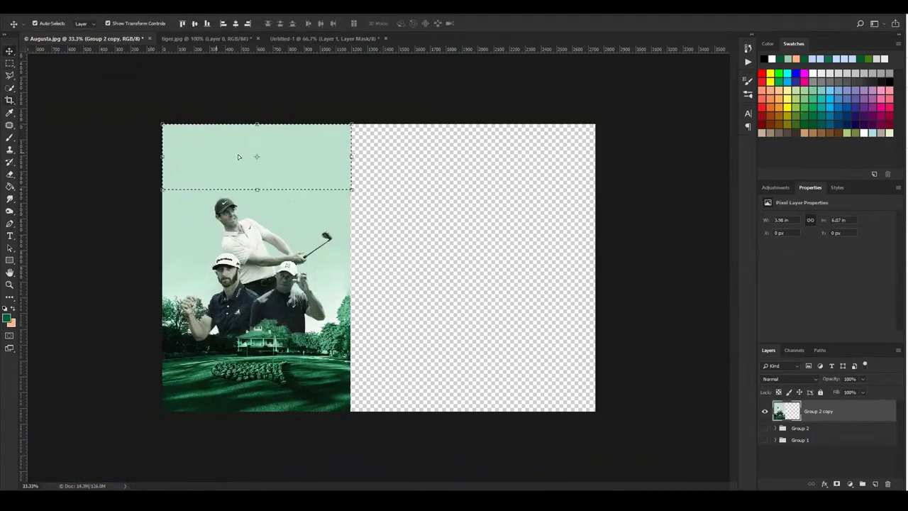
pyautogui.moveTo(238, 157); pyautogui.dragTo(405, 148)
pyautogui.click(10, 138)
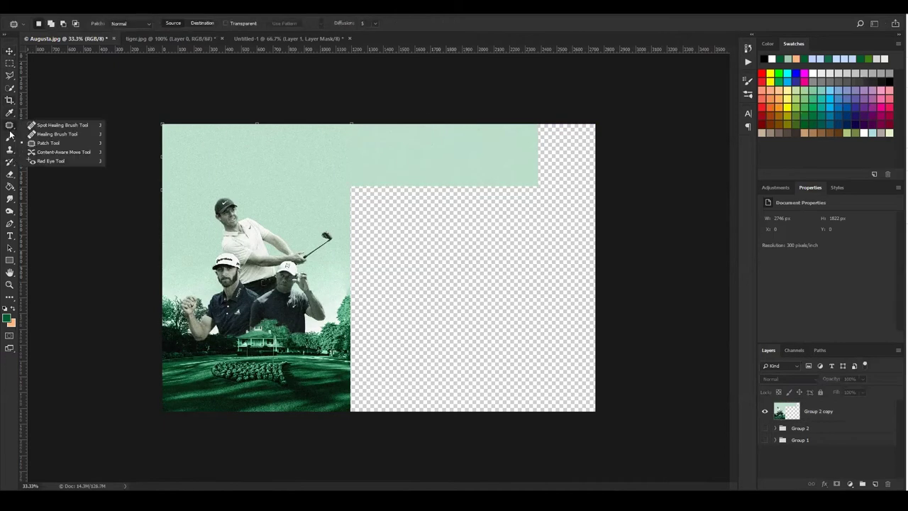
pyautogui.press('s')
pyautogui.moveTo(407, 184)
pyautogui.mouseDown()
pyautogui.moveTo(436, 222)
pyautogui.moveTo(470, 239)
pyautogui.moveTo(386, 219)
pyautogui.mouseUp()
pyautogui.hotkey('ctrl', '+')
pyautogui.moveTo(319, 255)
pyautogui.mouseDown()
pyautogui.moveTo(390, 229)
pyautogui.moveTo(513, 284)
pyautogui.mouseUp()
pyautogui.moveTo(596, 223)
pyautogui.mouseDown()
pyautogui.moveTo(611, 241)
pyautogui.moveTo(556, 229)
pyautogui.mouseUp()
pyautogui.moveTo(580, 166)
pyautogui.mouseDown()
pyautogui.moveTo(586, 300)
pyautogui.moveTo(561, 258)
pyautogui.moveTo(376, 237)
pyautogui.moveTo(544, 348)
pyautogui.moveTo(343, 347)
pyautogui.mouseUp()
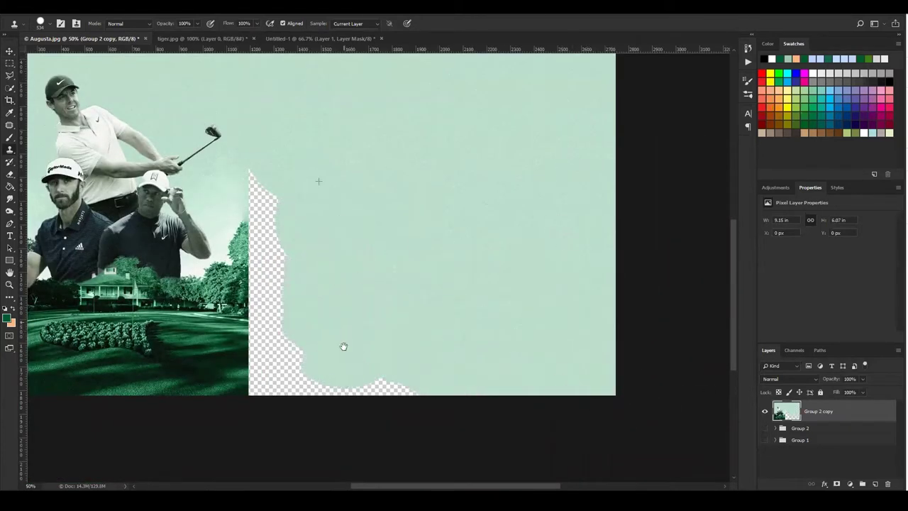
# - Move a selected block of green from the right leftward over the remaining gap
pyautogui.click(10, 63)
pyautogui.moveTo(463, 117); pyautogui.dragTo(569, 402)
pyautogui.press('v')
pyautogui.moveTo(497, 291); pyautogui.dragTo(282, 296)
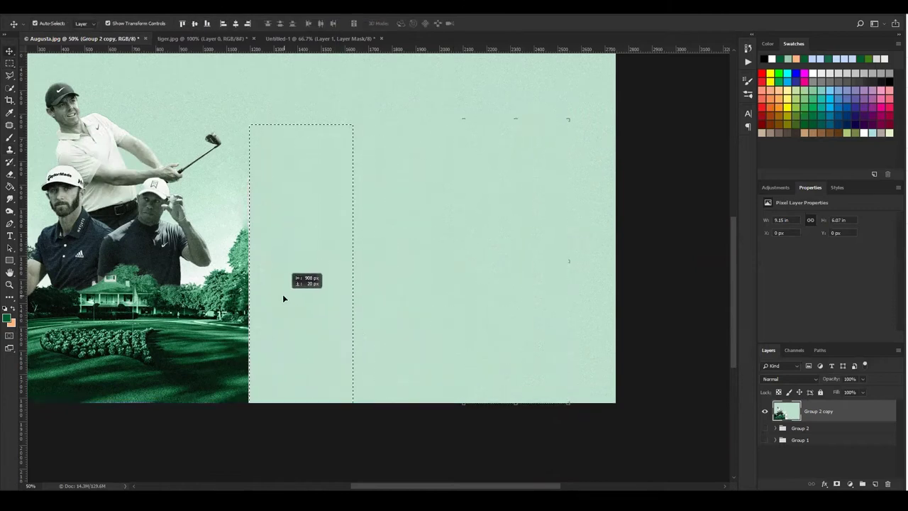
pyautogui.hotkey('ctrl', 'd')
pyautogui.hotkey('ctrl', '-')
pyautogui.hotkey('ctrl', '+')
pyautogui.hotkey('ctrl', '+')
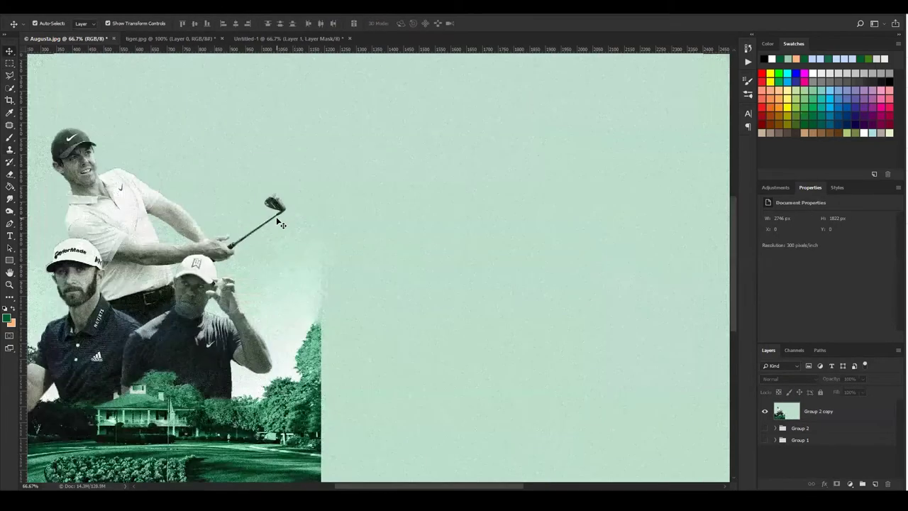
# - Patch the sky beside the trees and retouch the treeline edge with Clone Stamp
pyautogui.press('j')
pyautogui.moveTo(318, 247); pyautogui.dragTo(276, 309)
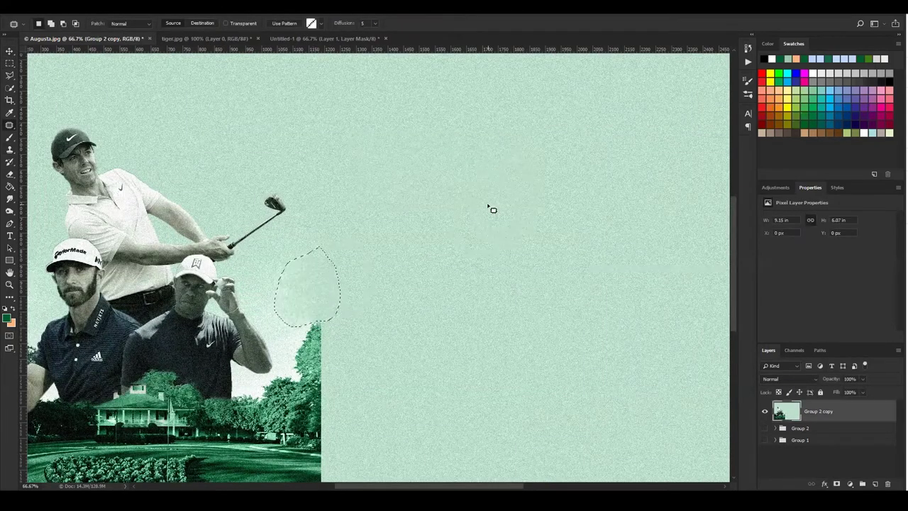
pyautogui.scroll(-1, 342, 369)
pyautogui.click(9, 149)
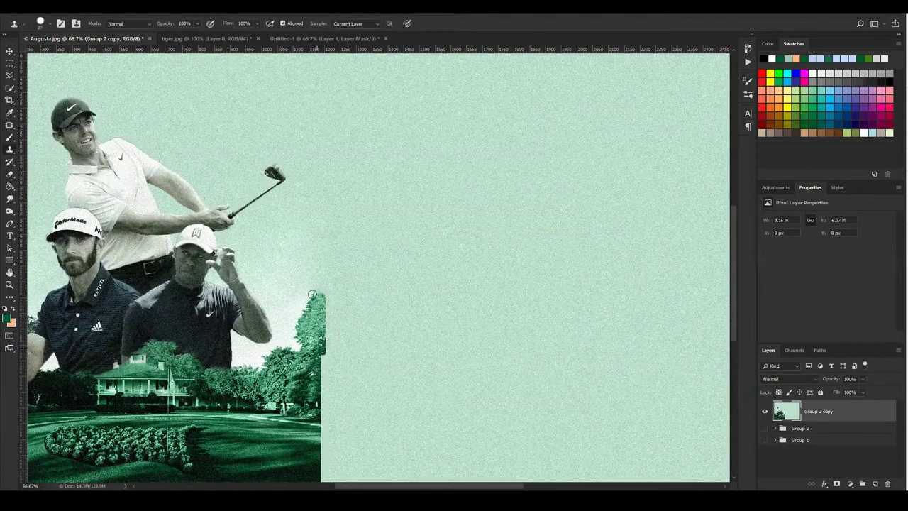
pyautogui.moveTo(329, 299); pyautogui.dragTo(333, 328)
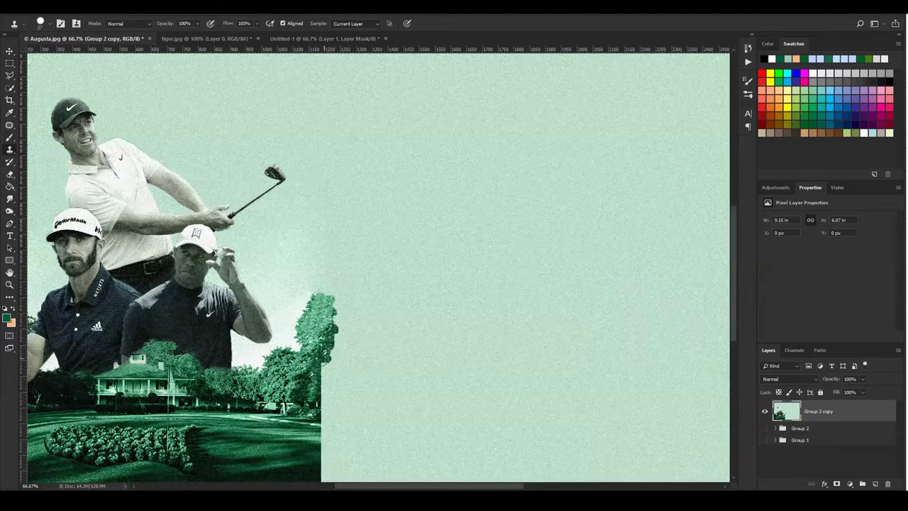
pyautogui.hotkey('ctrl', 'alt', 'z')
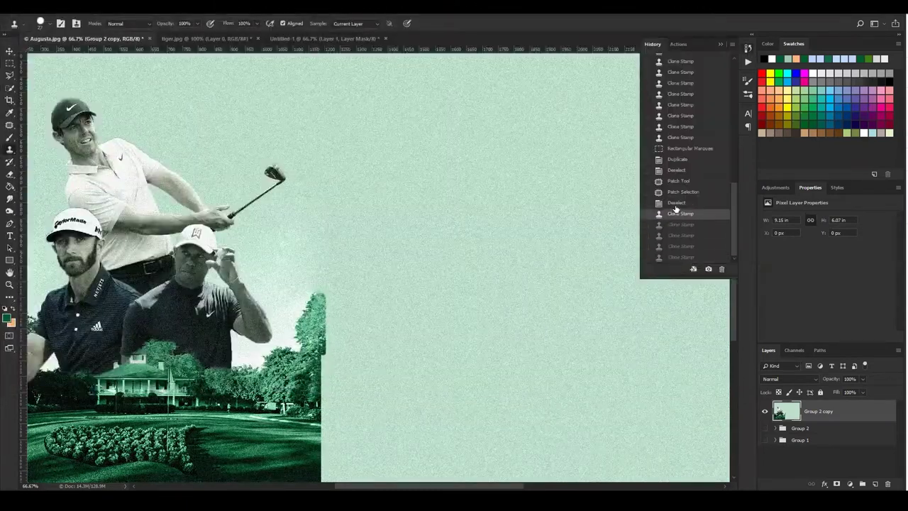
pyautogui.hotkey('ctrl', 'alt', 'z')
pyautogui.hotkey('ctrl', '-')
pyautogui.hotkey('ctrl', '-')
# - Save a copy of the collage as PNG, replacing the existing file
pyautogui.click(10, 6)
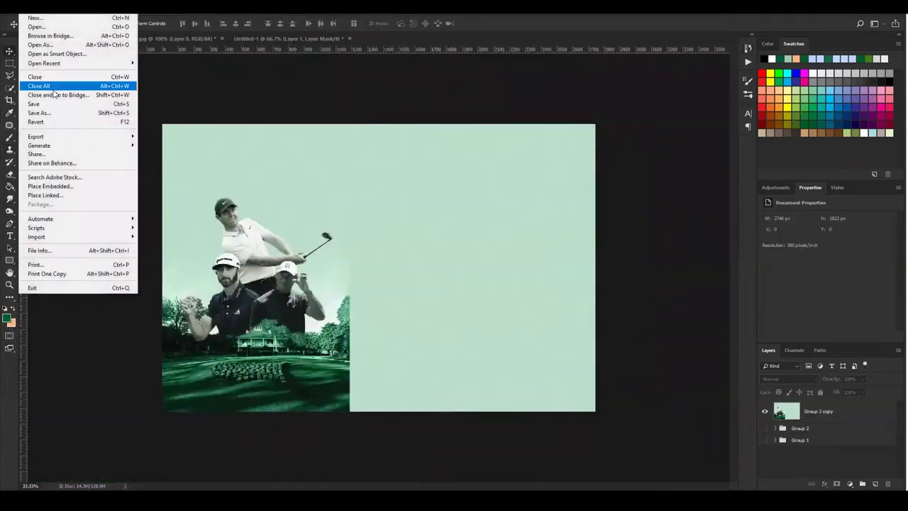
pyautogui.click(60, 85)
pyautogui.click(116, 308)
pyautogui.click(89, 339)
pyautogui.click(639, 382)
pyautogui.click(470, 251)
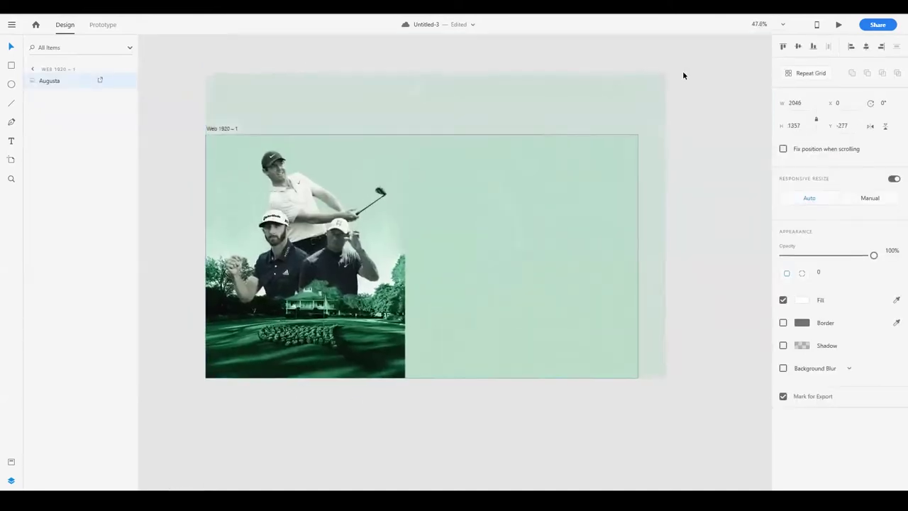
# - Rename the artboard 'The Masters', show its column grid, and enlarge the Augusta image to about 2214 × 1469
pyautogui.doubleClick(222, 128)
pyautogui.write('The Masters')
pyautogui.click(215, 128)
pyautogui.hotkey('ctrl', 'shift', "'")
pyautogui.click(425, 213)
pyautogui.moveTo(669, 71); pyautogui.dragTo(376, 360)
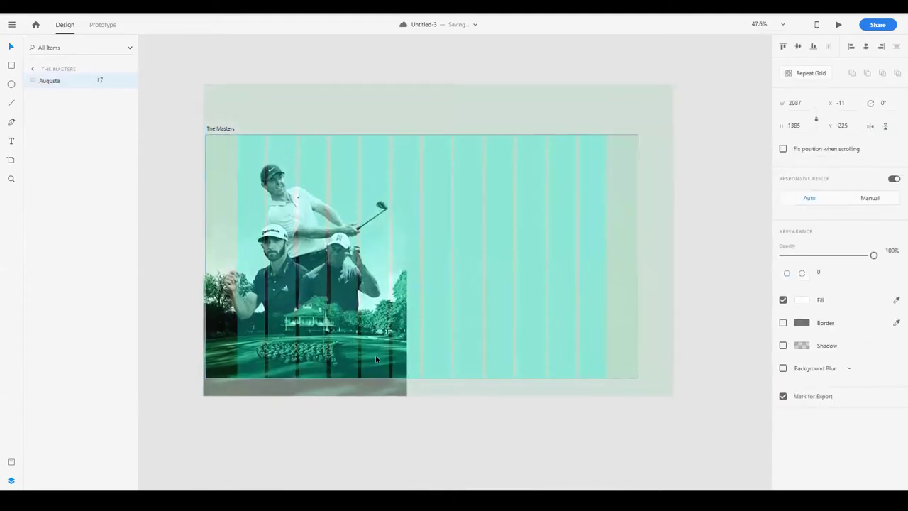
pyautogui.moveTo(673, 84); pyautogui.dragTo(714, 69)
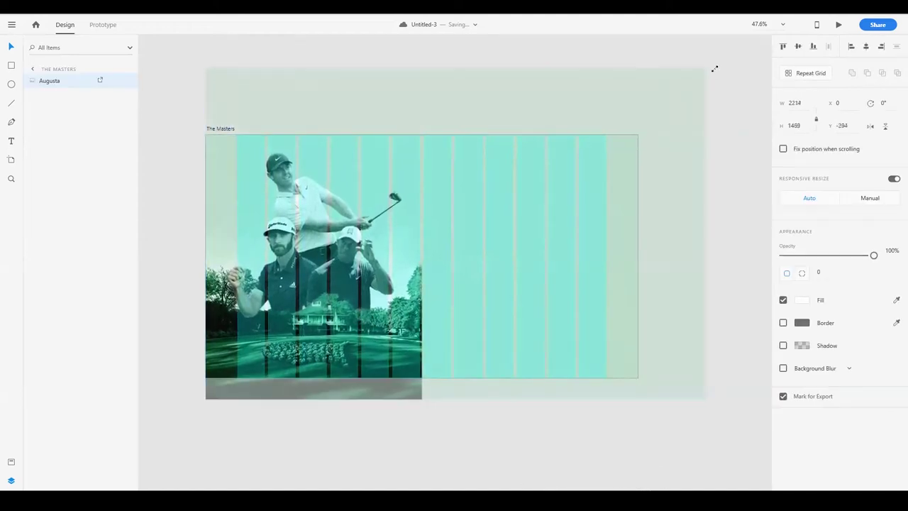
# - Draw a borderless 1920 × 40 bar with a yellow fill across the artboard top
pyautogui.click(457, 440)
pyautogui.moveTo(206, 136); pyautogui.dragTo(638, 153)
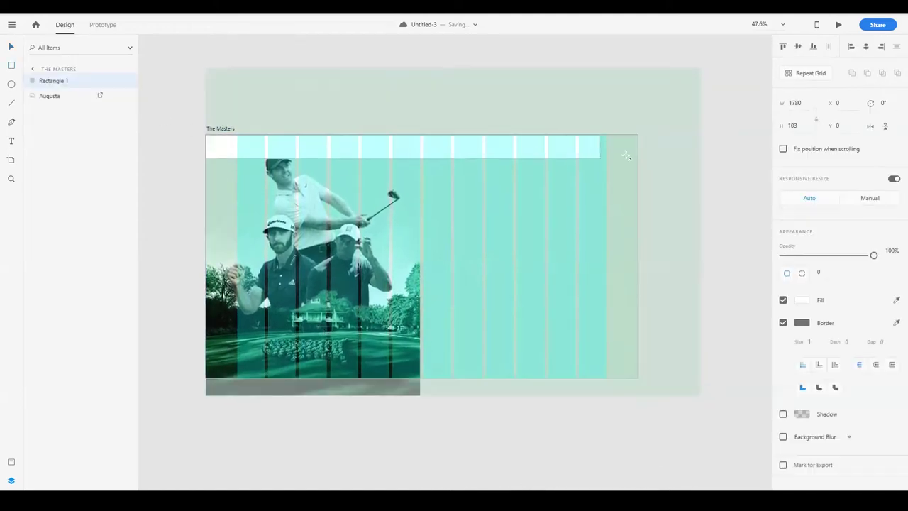
pyautogui.click(804, 125)
pyautogui.write('40')
pyautogui.press('Return')
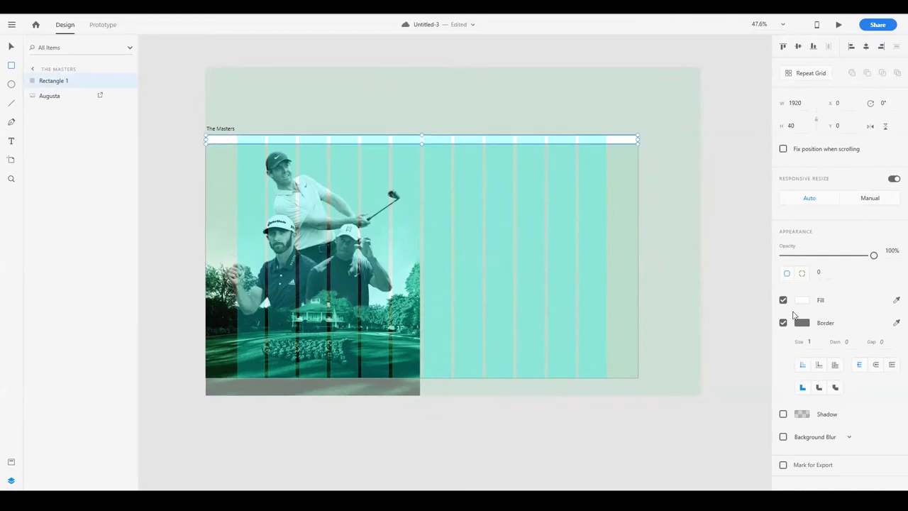
pyautogui.click(783, 323)
pyautogui.click(803, 300)
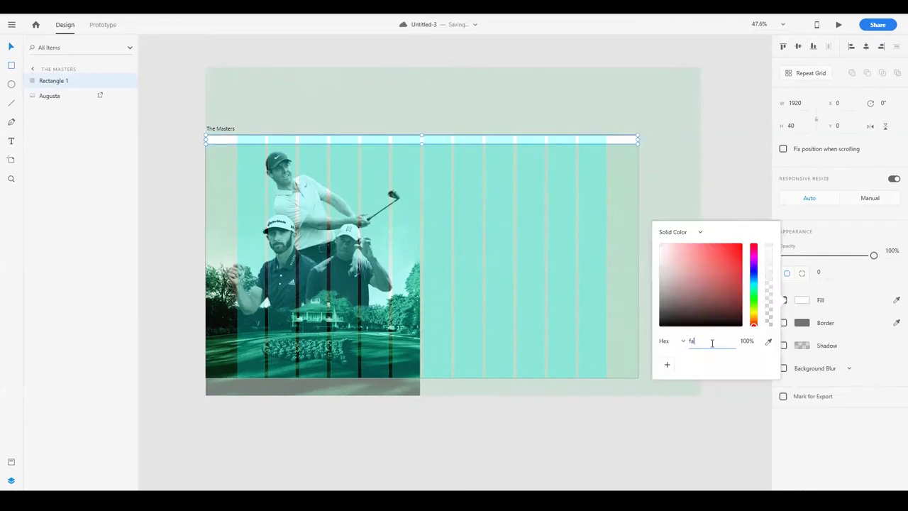
pyautogui.write('f00')
pyautogui.press('Return')
pyautogui.click(709, 184)
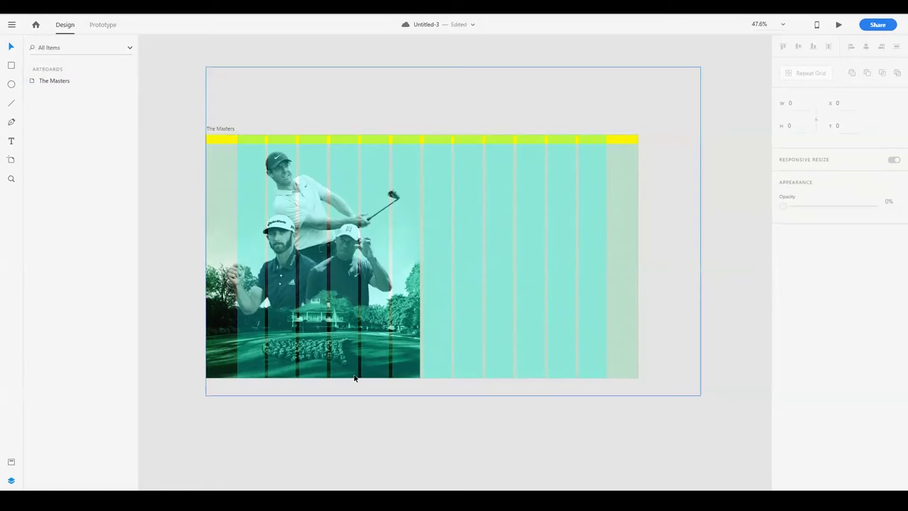
# - Place a new text box on the artboard for the 83rd Masters label
pyautogui.scroll(2, 357, 373)
pyautogui.click(11, 143)
pyautogui.click(388, 223)
pyautogui.write('83rd Masters')
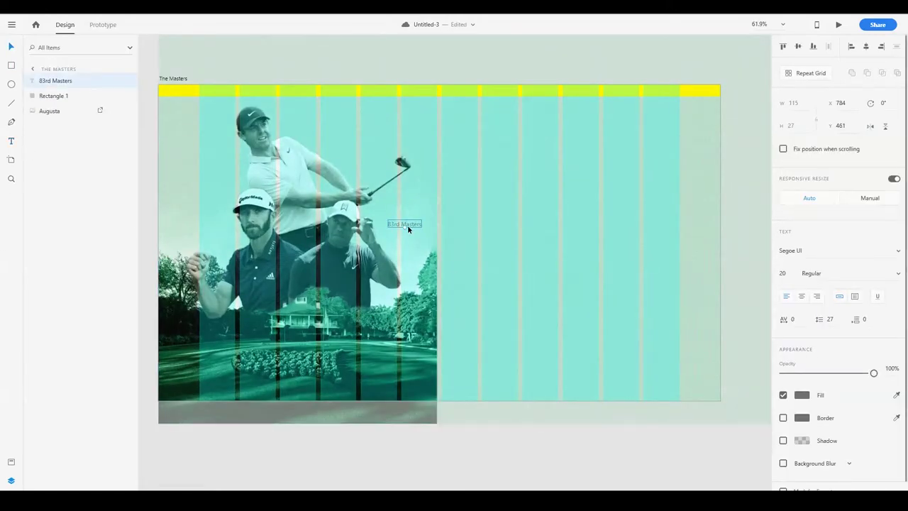
# - Make the 83rd Masters text Times New Roman Bold Italic with no fill and a yellow outline
pyautogui.click(898, 250)
pyautogui.write('Tahoma')
pyautogui.click(856, 255)
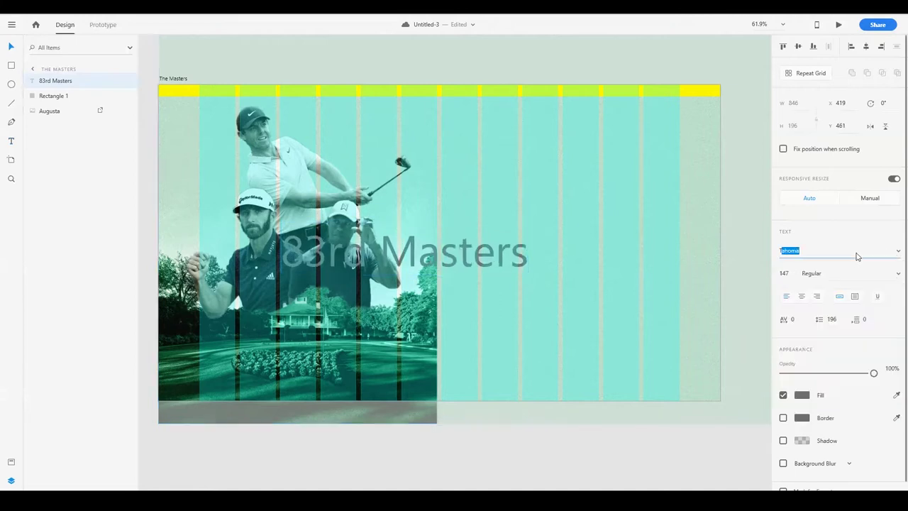
pyautogui.write('Times New Roman')
pyautogui.click(897, 274)
pyautogui.click(834, 307)
pyautogui.write('Bold Italic')
pyautogui.click(784, 396)
pyautogui.click(783, 418)
pyautogui.click(802, 418)
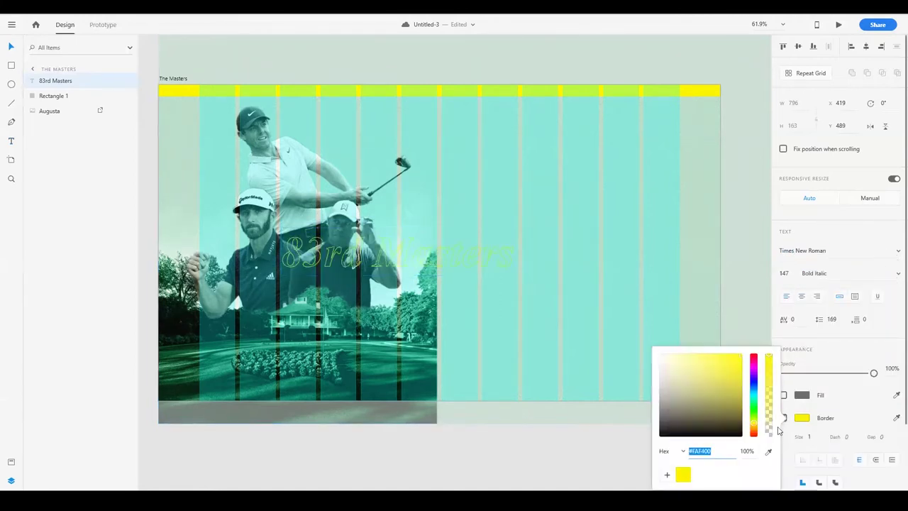
# - Rotate the heading 90° and shrink it slightly at the artboard's left edge
pyautogui.click(883, 103)
pyautogui.write('90')
pyautogui.hscroll(-5, 313, 249)
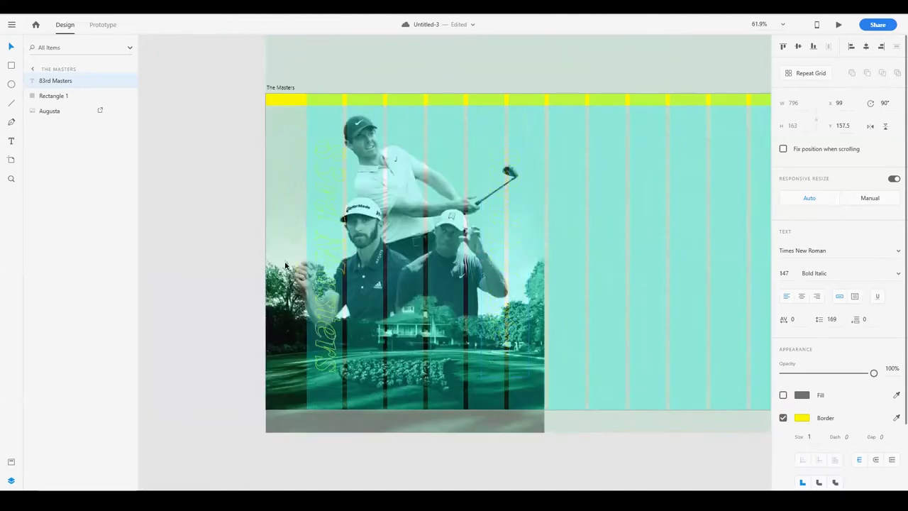
pyautogui.moveTo(277, 262); pyautogui.dragTo(283, 244)
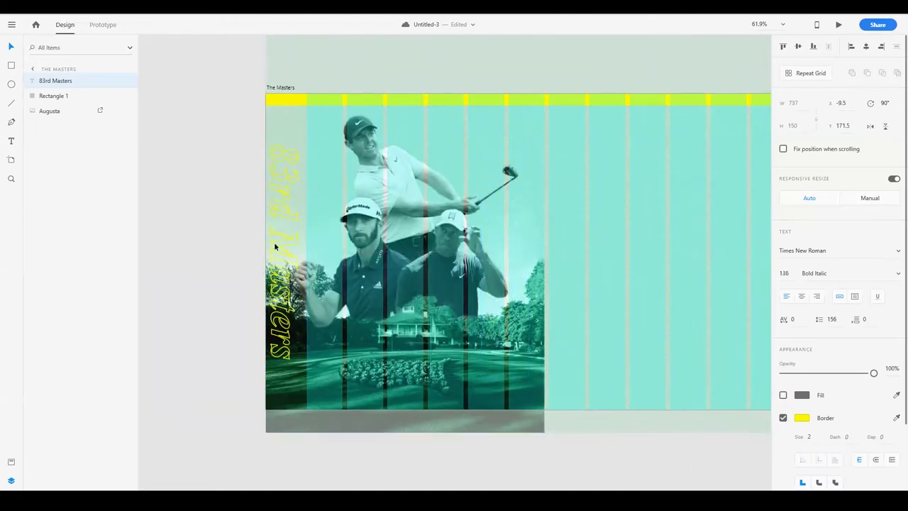
pyautogui.scroll(5, 283, 244)
pyautogui.scroll(-4, 391, 255)
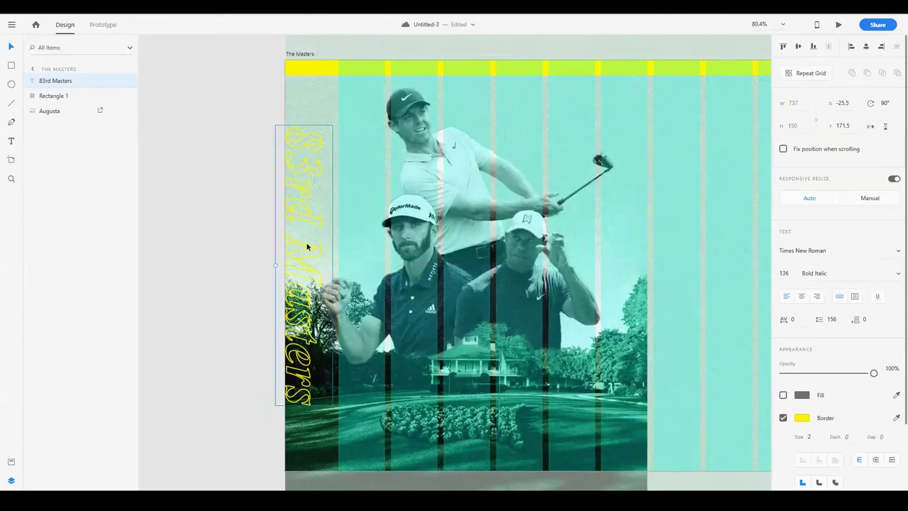
pyautogui.write('50')
# - Apply a character spacing of 50 to the vertical title and deselect it
pyautogui.press('Return')
pyautogui.click(310, 220)
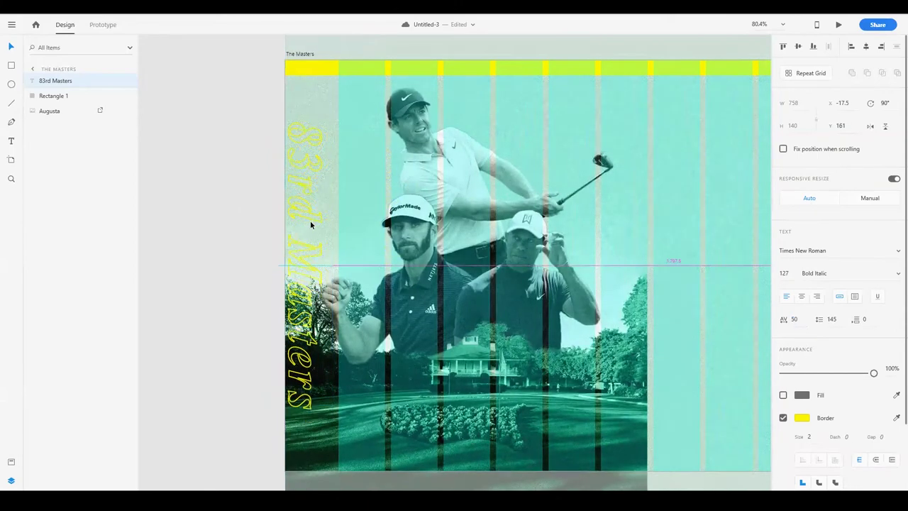
pyautogui.scroll(5, 263, 219)
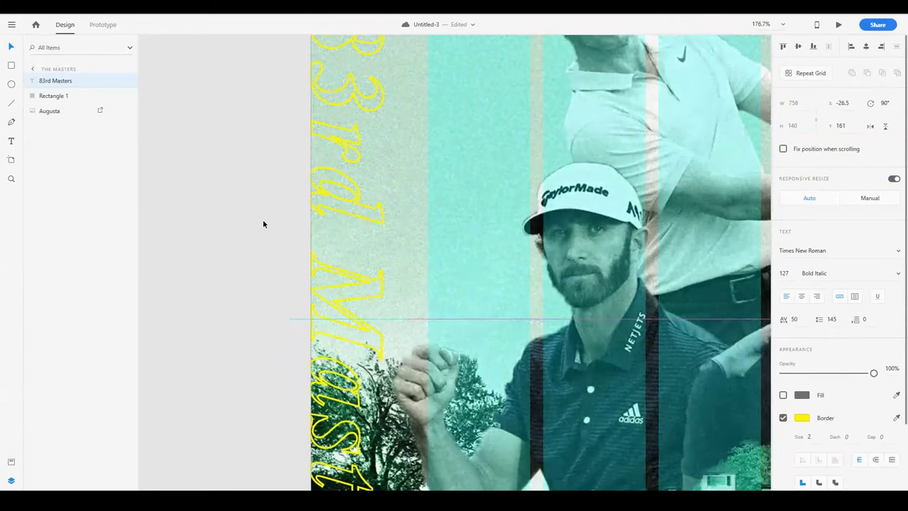
pyautogui.scroll(-5, 193, 201)
pyautogui.click(193, 201)
pyautogui.scroll(-5, 203, 255)
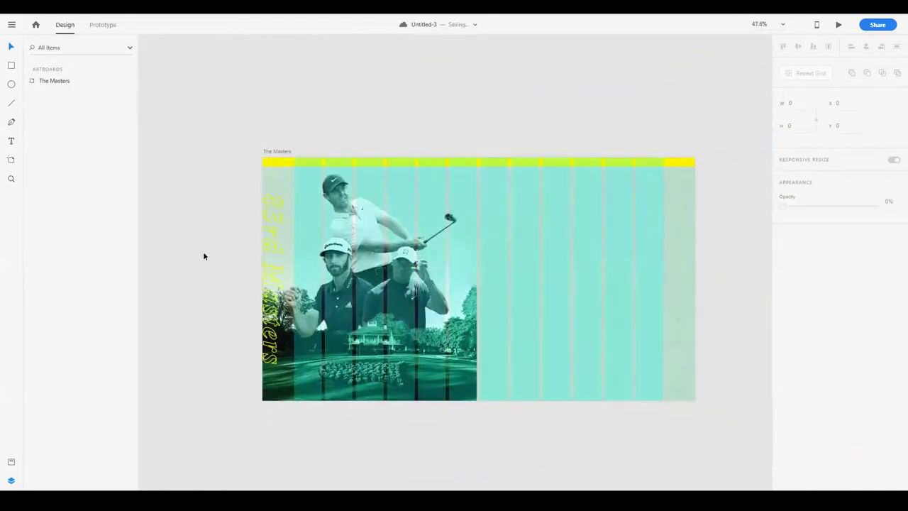
pyautogui.scroll(3, 203, 256)
# - Add a RORY text in Roboto with #005C2D dark green fill and no border
pyautogui.click(10, 140)
pyautogui.click(402, 89)
pyautogui.write('R')
pyautogui.click(897, 202)
pyautogui.click(824, 203)
pyautogui.click(783, 369)
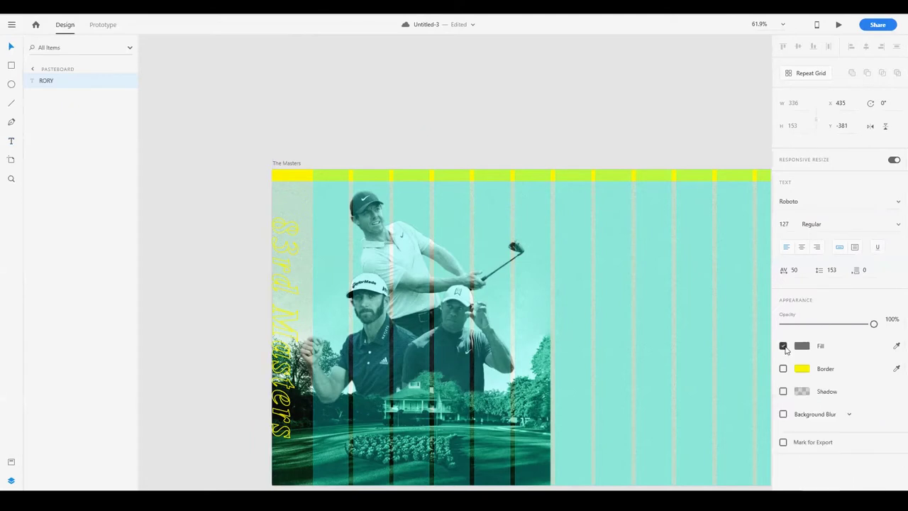
pyautogui.click(802, 346)
pyautogui.write('F')
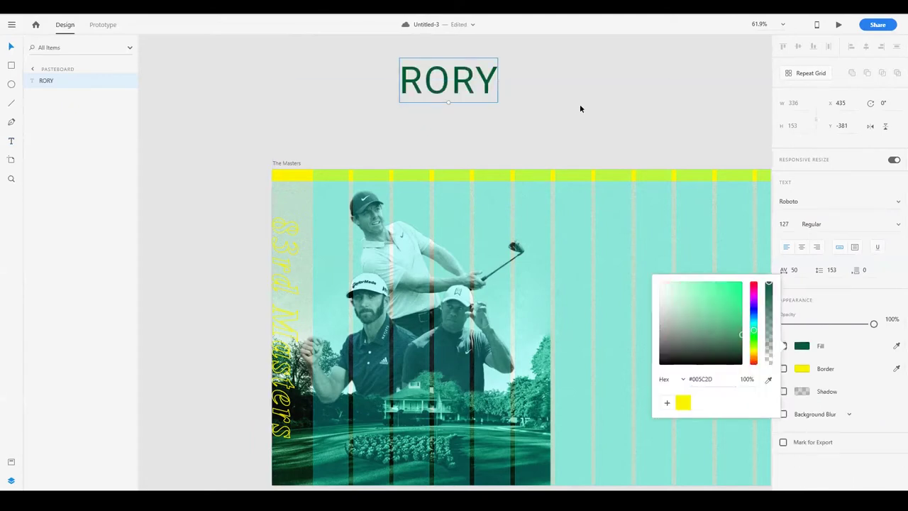
pyautogui.click(580, 107)
# - Duplicate it below as a size 40, Black weight MCILROY line
pyautogui.scroll(5, 337, 106)
pyautogui.moveTo(338, 106); pyautogui.dragTo(338, 122)
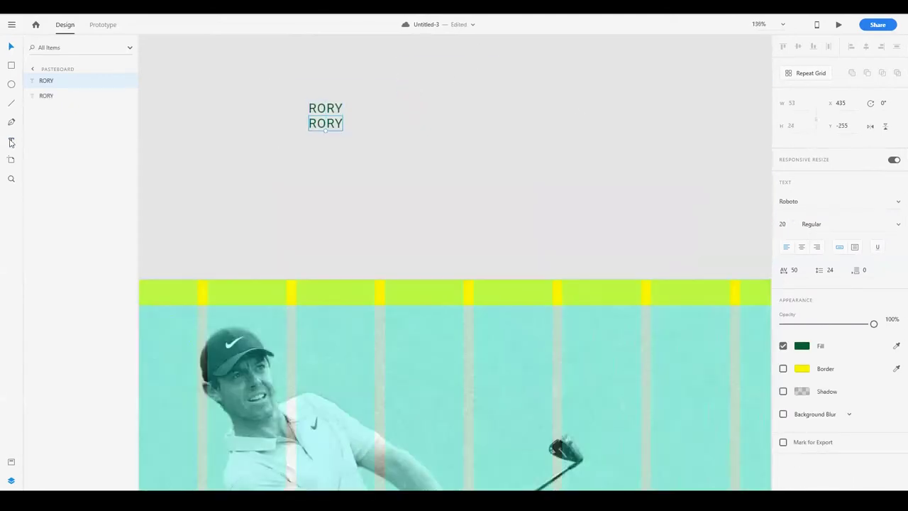
pyautogui.write('40')
pyautogui.press('Return')
pyautogui.click(817, 223)
pyautogui.click(816, 386)
# - Draw a thin dark green bar to the left of the name
pyautogui.scroll(5, 331, 139)
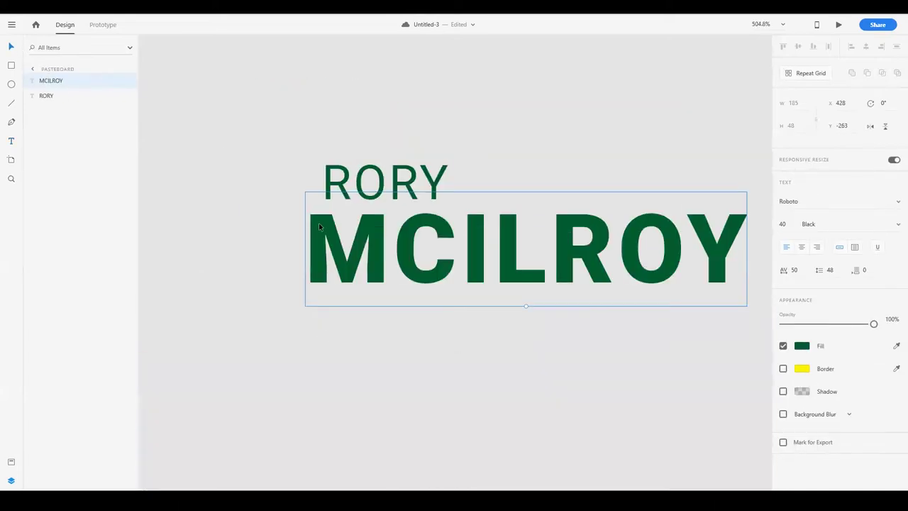
pyautogui.click(314, 231)
pyautogui.moveTo(298, 165); pyautogui.dragTo(310, 284)
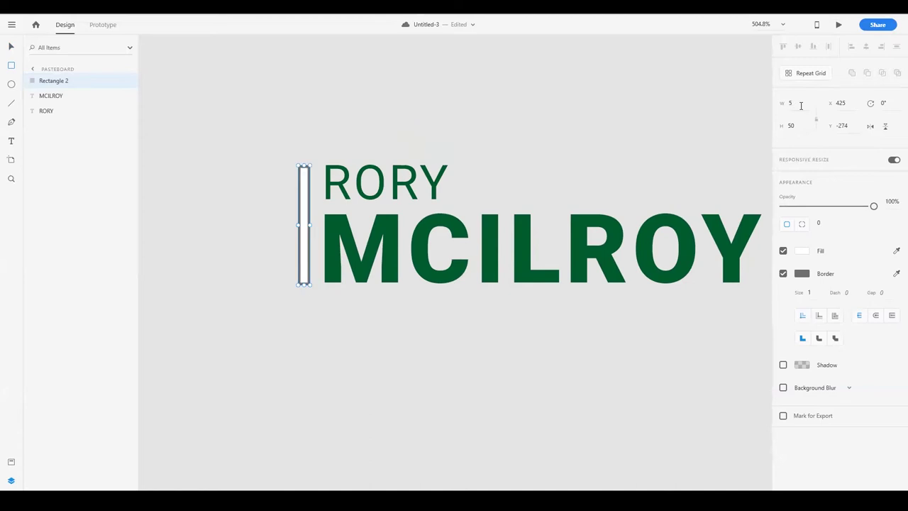
pyautogui.click(802, 251)
pyautogui.press('Return')
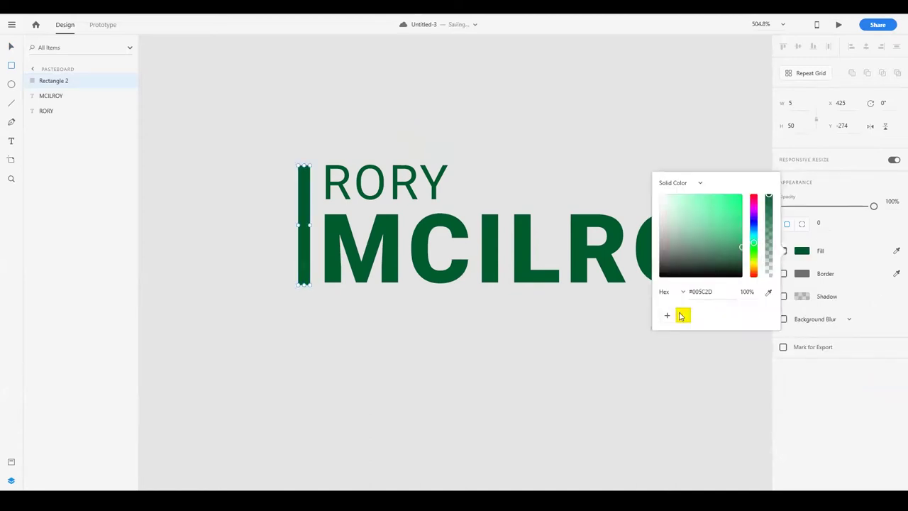
pyautogui.press('Escape')
# - Align the MCILROY text and green bar with the RORY line
pyautogui.scroll(5, 248, 131)
pyautogui.click(399, 204)
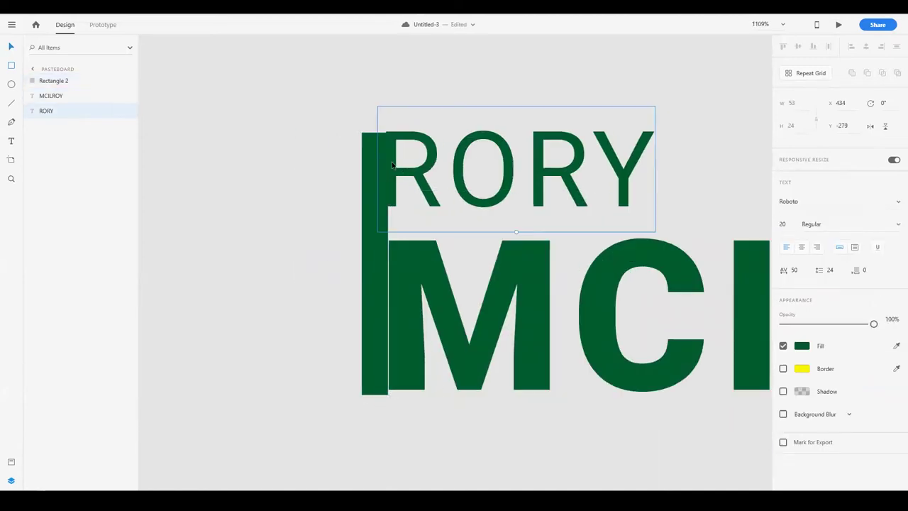
pyautogui.hotkey('ctrl', 'z')
pyautogui.click(236, 268)
pyautogui.click(375, 234)
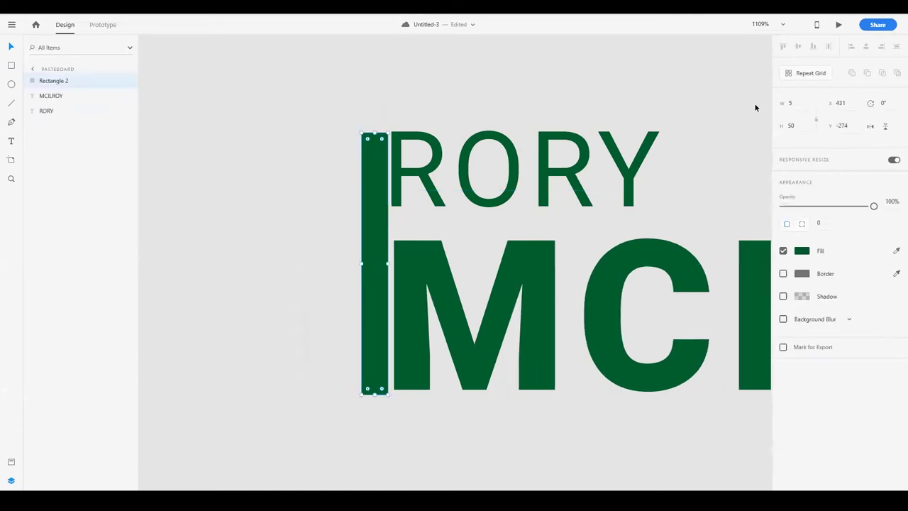
pyautogui.click(405, 129)
pyautogui.click(351, 124)
pyautogui.scroll(-5, 351, 124)
pyautogui.hotkey('ctrl', 'z')
pyautogui.scroll(-5, 304, 177)
# - Duplicate the name label onto the poster and change its surname to WOODS
pyautogui.hotkey('ctrl', 'a')
pyautogui.scroll(-5, 364, 259)
pyautogui.moveTo(365, 259); pyautogui.dragTo(405, 257)
pyautogui.scroll(5, 394, 237)
pyautogui.click(426, 309)
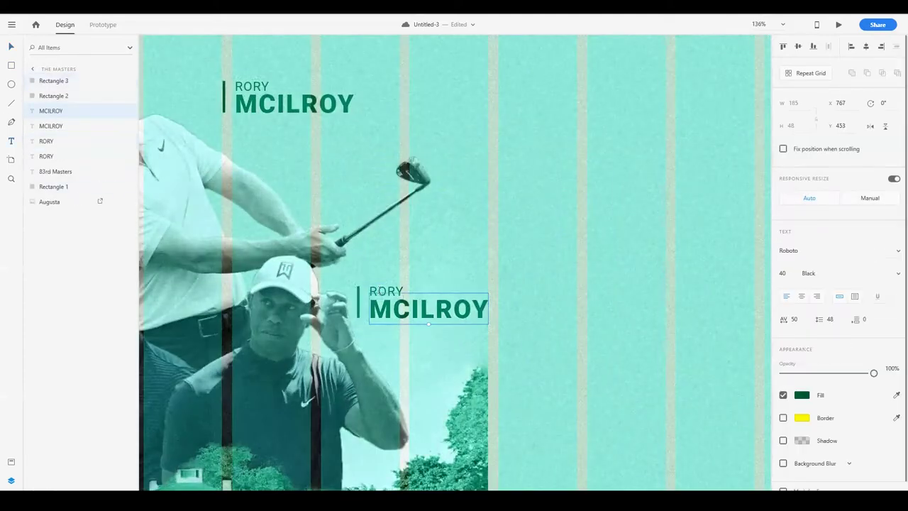
pyautogui.doubleClick(389, 311)
pyautogui.write('WOODS')
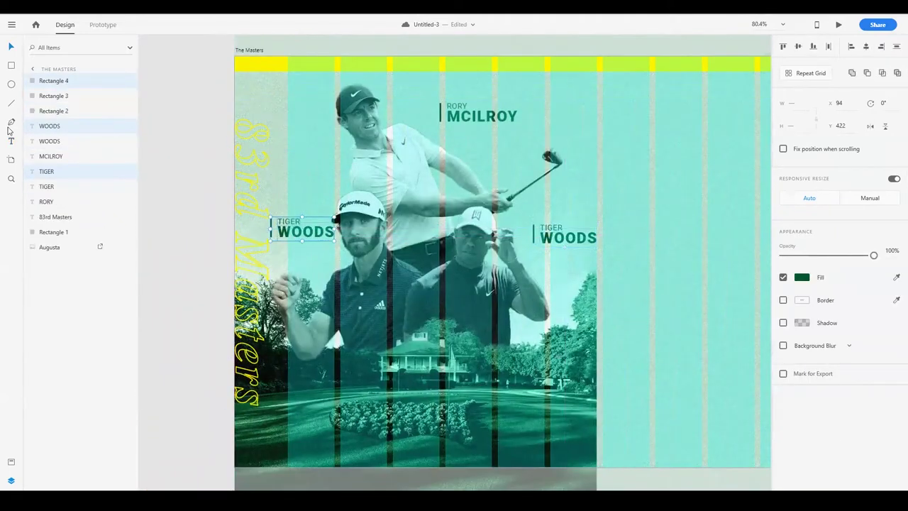
# - Rename another label to DUSTIN JOHNSON and move it down and left
pyautogui.doubleClick(283, 223)
pyautogui.doubleClick(320, 239)
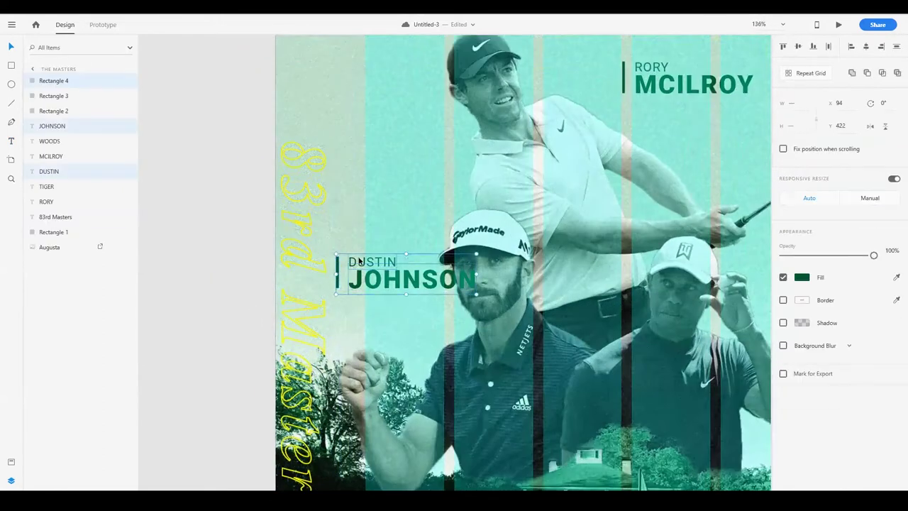
pyautogui.moveTo(369, 273); pyautogui.dragTo(339, 293)
pyautogui.click(213, 285)
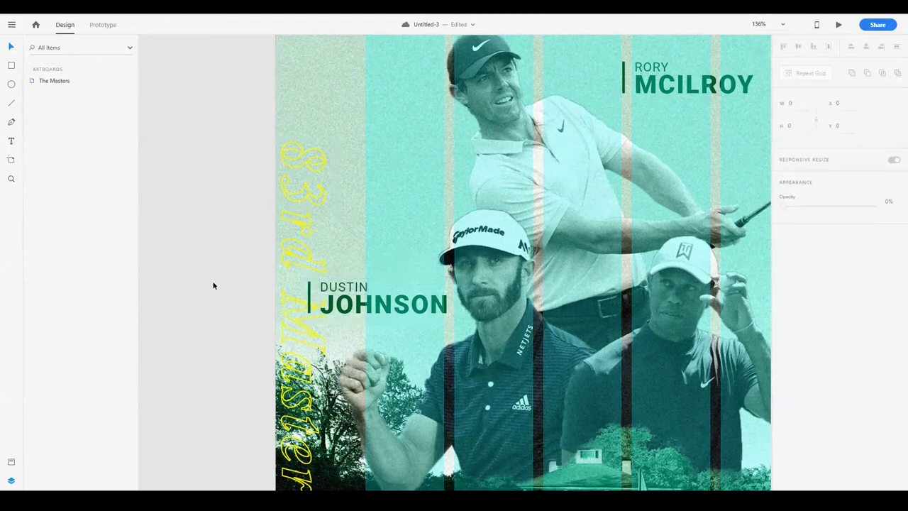
# - Nudge the vertical 83rd Masters title to the right
pyautogui.scroll(-3, 217, 303)
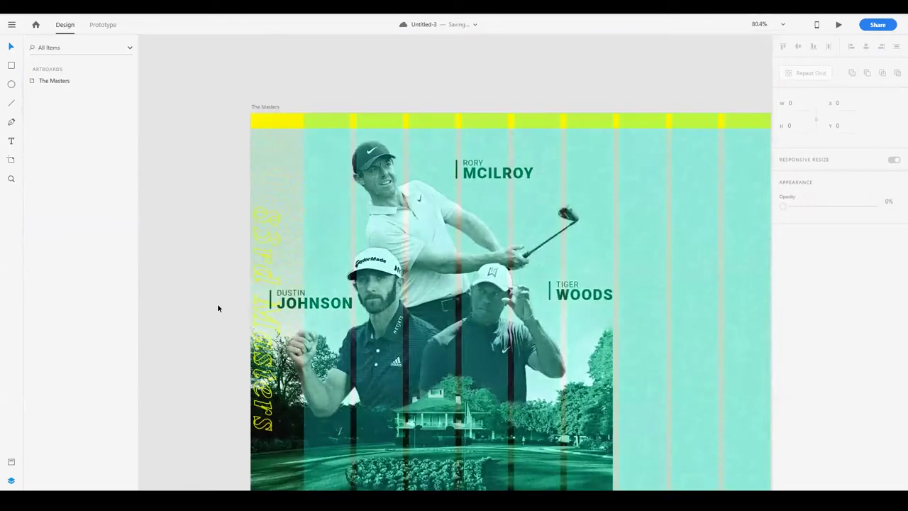
pyautogui.click(191, 262)
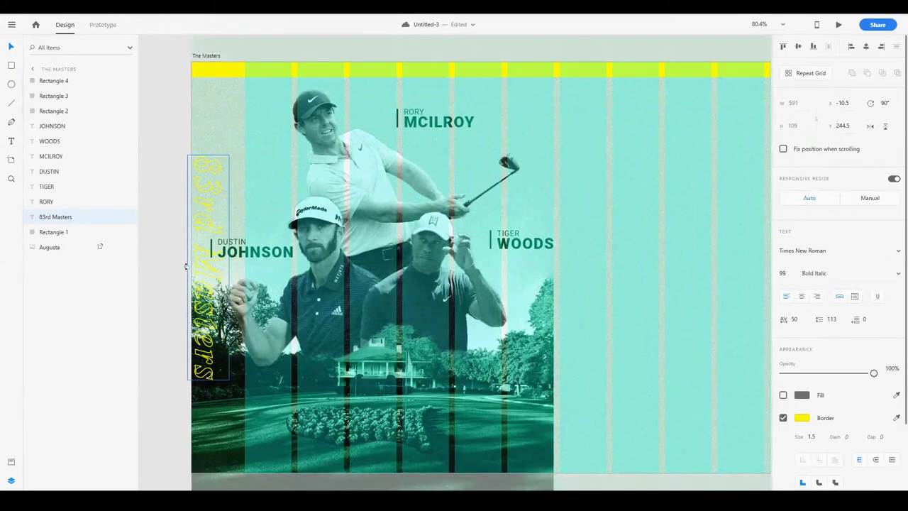
pyautogui.click(261, 255)
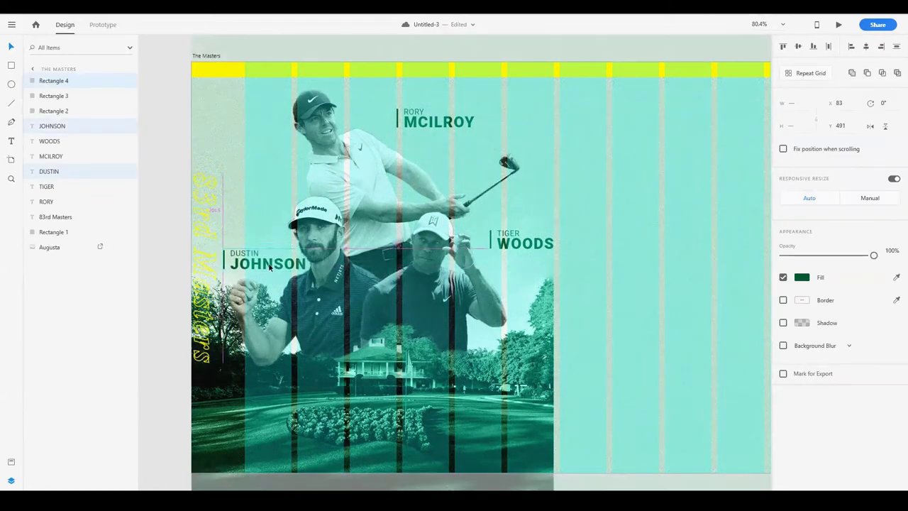
pyautogui.scroll(-2, 278, 248)
pyautogui.click(222, 348)
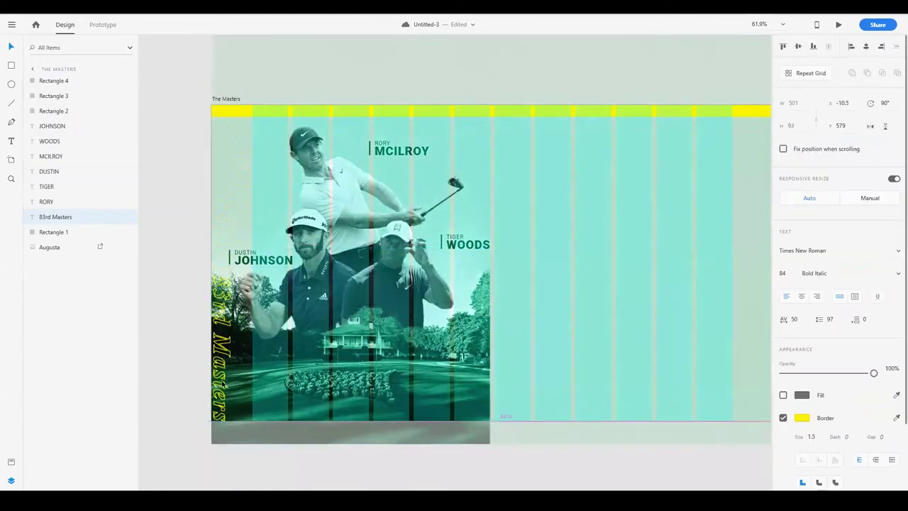
pyautogui.scroll(3, 193, 201)
pyautogui.scroll(2, 213, 185)
pyautogui.press('Right')
pyautogui.press('Right')
pyautogui.press('Right')
pyautogui.press('Right')
pyautogui.press('Right')
pyautogui.press('Right')
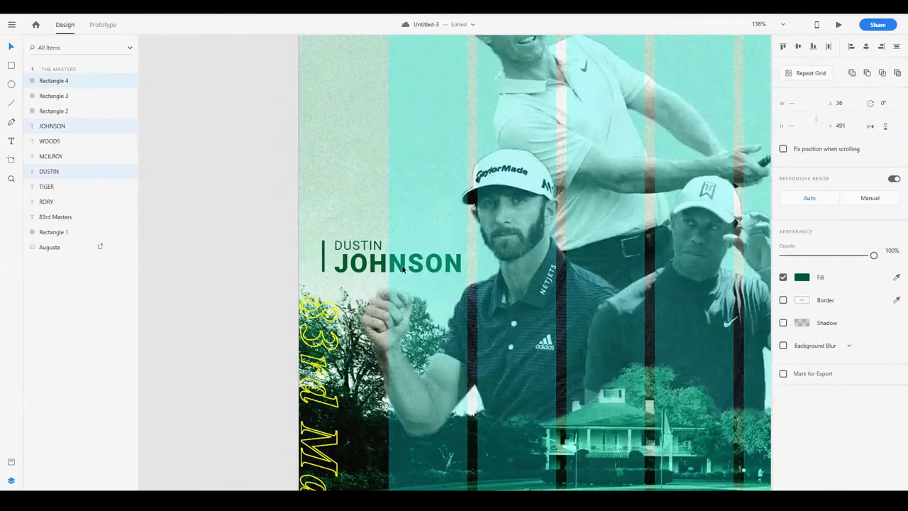
pyautogui.scroll(-2, 402, 268)
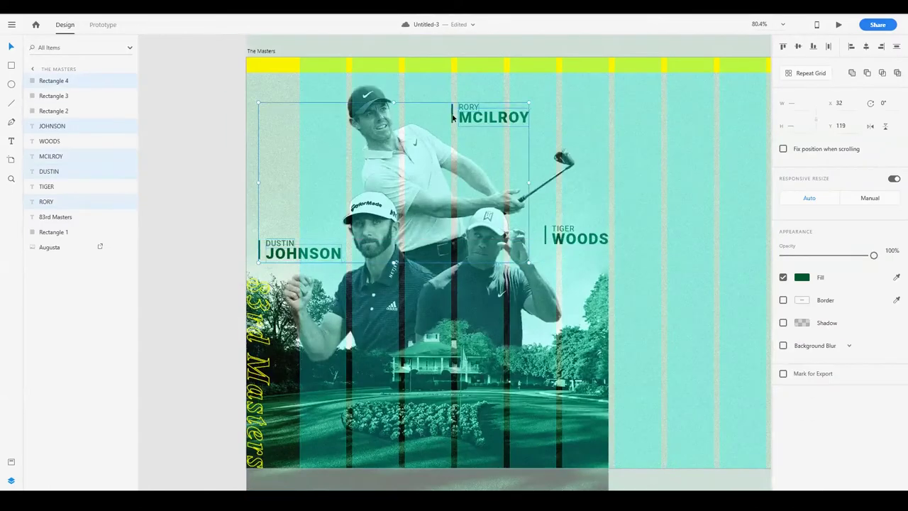
# - Shrink the three name labels and fine-tune the RORY, TIGER and DUSTIN positions
pyautogui.hotkey('ctrl', 'z')
pyautogui.click(161, 139)
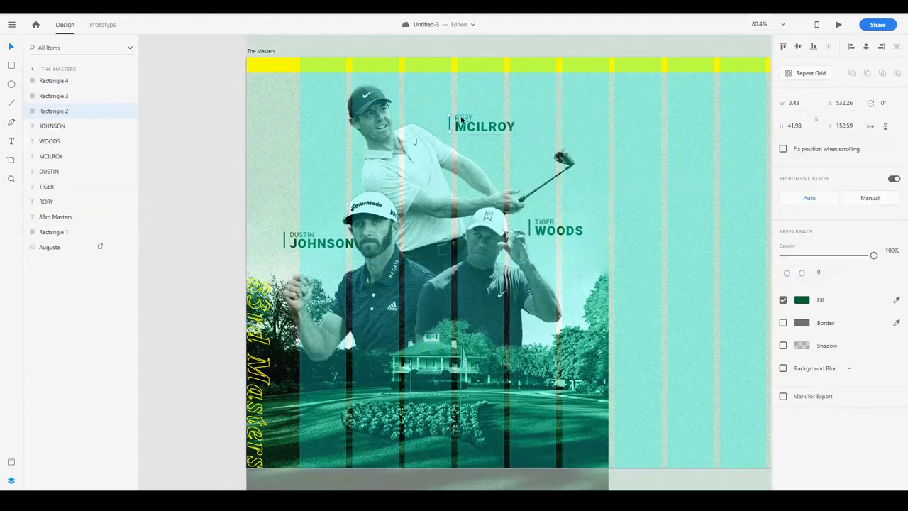
pyautogui.moveTo(481, 121); pyautogui.dragTo(482, 117)
pyautogui.moveTo(549, 234); pyautogui.dragTo(568, 245)
pyautogui.moveTo(333, 253); pyautogui.dragTo(325, 250)
pyautogui.click(220, 224)
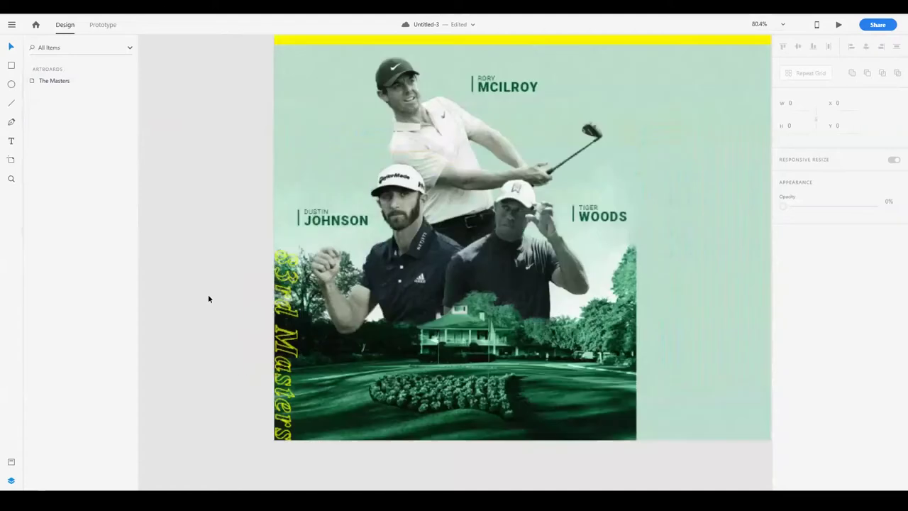
# - Shrink the 83rd Masters title to 71 pt, lower it, and give it a 1-pt outline
pyautogui.scroll(-3, 324, 408)
pyautogui.hscroll(2, 324, 407)
pyautogui.click(174, 284)
pyautogui.moveTo(174, 284); pyautogui.dragTo(182, 284)
pyautogui.scroll(3, 182, 263)
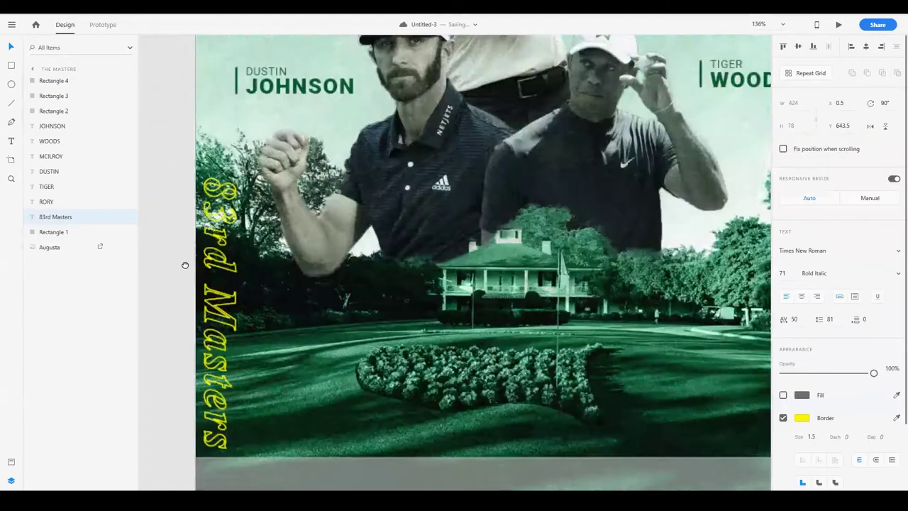
pyautogui.hscroll(-2, 183, 263)
pyautogui.moveTo(253, 293); pyautogui.dragTo(284, 284)
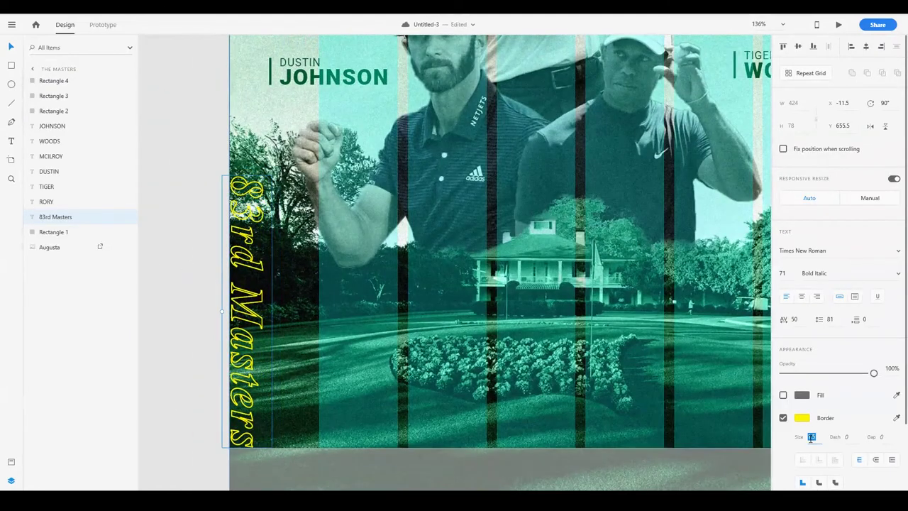
pyautogui.write('1')
pyautogui.hotkey('ctrl', '0')
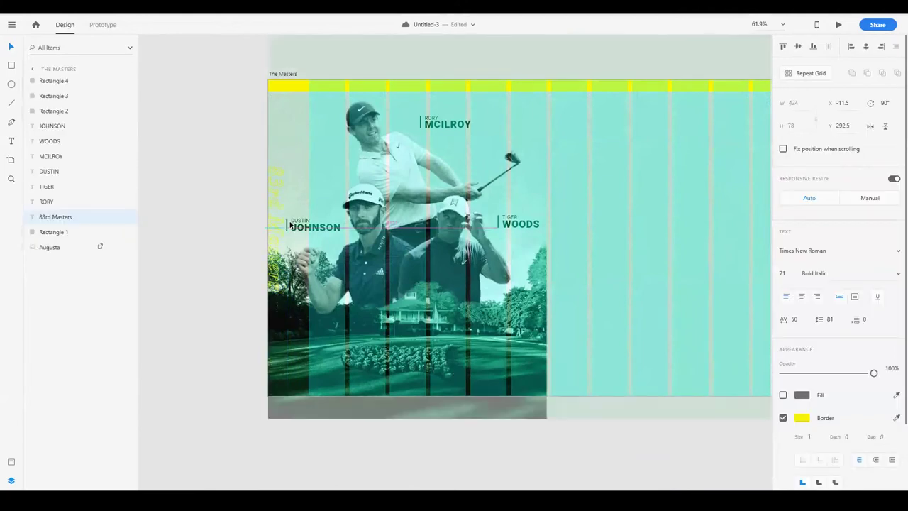
pyautogui.scroll(5, 251, 172)
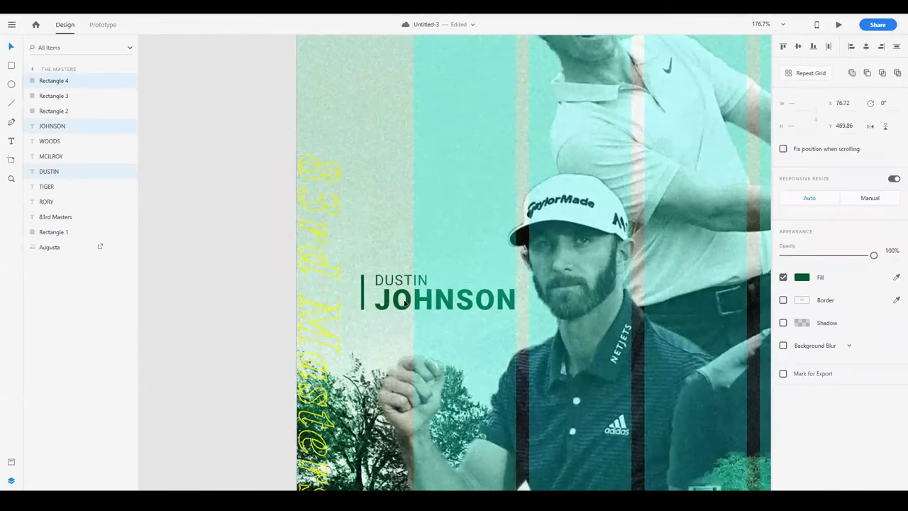
pyautogui.hotkey('ctrl', '0')
# - Add Featured Group text and move it left onto the course photo
pyautogui.press('t')
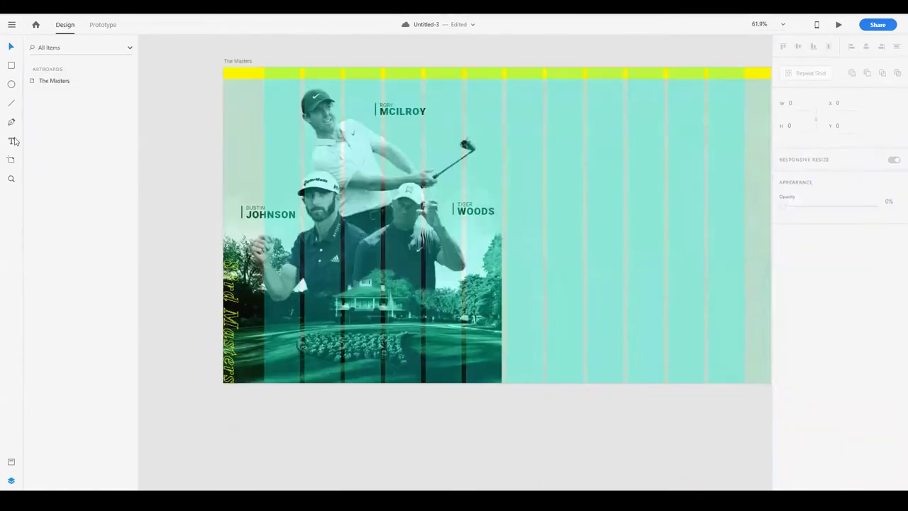
pyautogui.click(441, 381)
pyautogui.write('tured Group')
pyautogui.press('Escape')
pyautogui.press('Escape')
pyautogui.moveTo(433, 355); pyautogui.dragTo(364, 348)
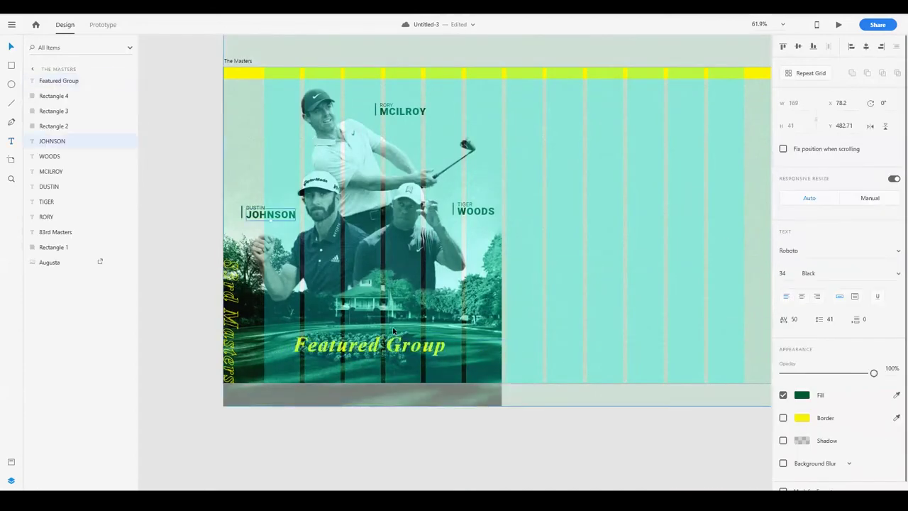
# - Draw a wide rectangle below the artboard
pyautogui.scroll(3, 272, 356)
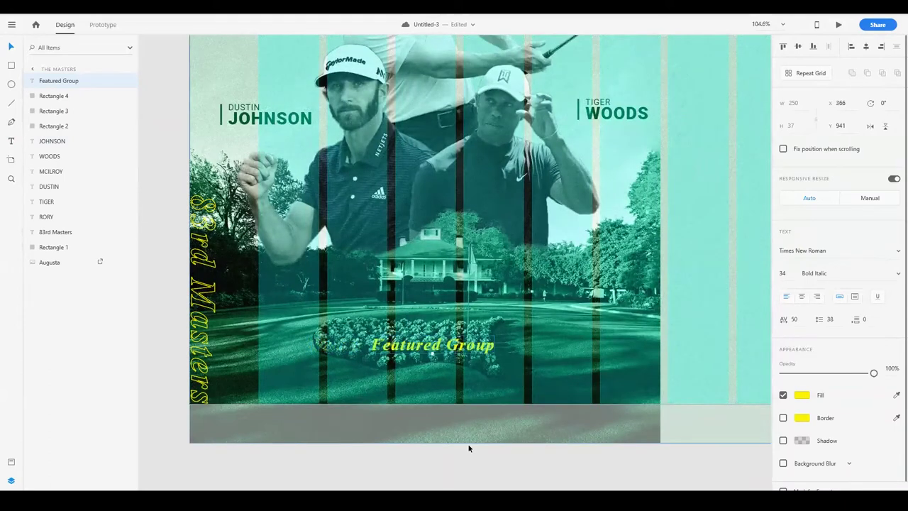
pyautogui.scroll(-3, 468, 447)
pyautogui.press('r')
pyautogui.moveTo(154, 308); pyautogui.dragTo(626, 334)
pyautogui.press('Escape')
# - Add the Sunday 2:30pm EST text in Regular style
pyautogui.press('t')
pyautogui.click(368, 351)
pyautogui.write('Sunday April, 14 2:30pm EST')
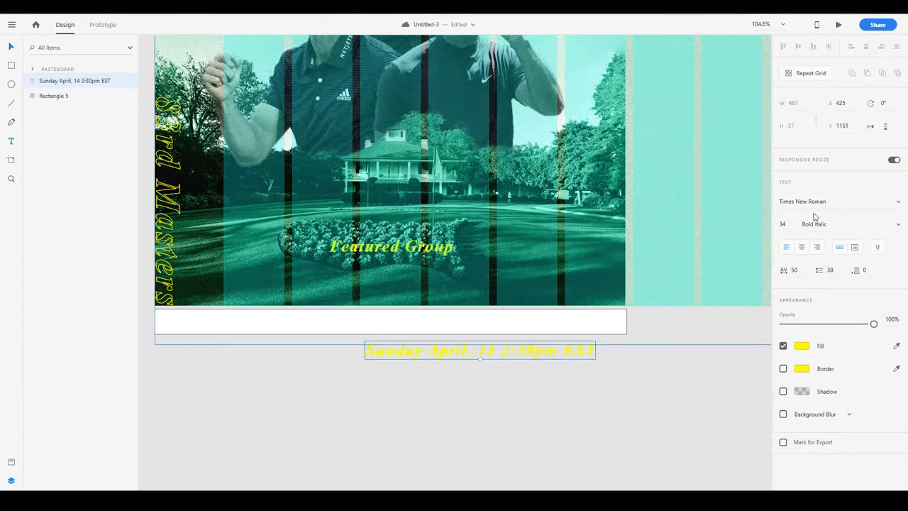
pyautogui.click(837, 225)
pyautogui.click(843, 242)
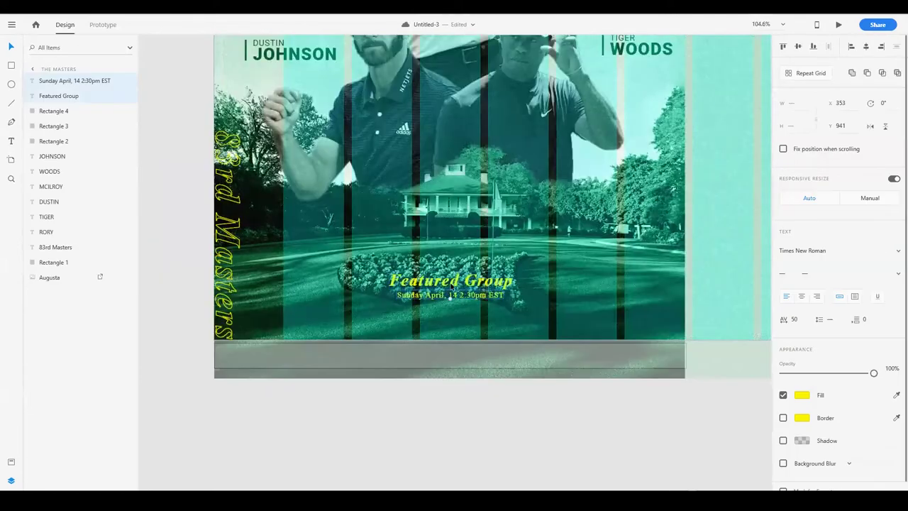
# - Adjust the letter spacing of the April 11 - 14 dates and place them
pyautogui.click(462, 325)
pyautogui.click(449, 291)
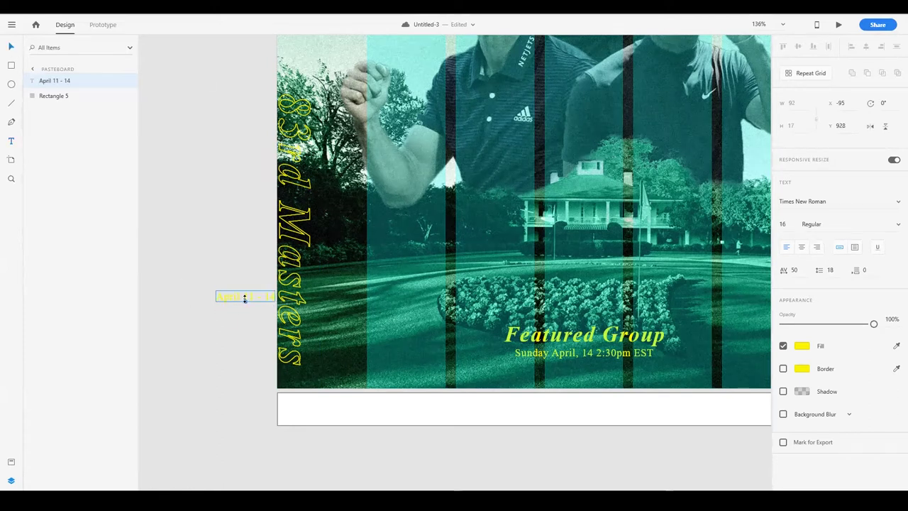
pyautogui.scroll(3, 298, 368)
pyautogui.click(795, 320)
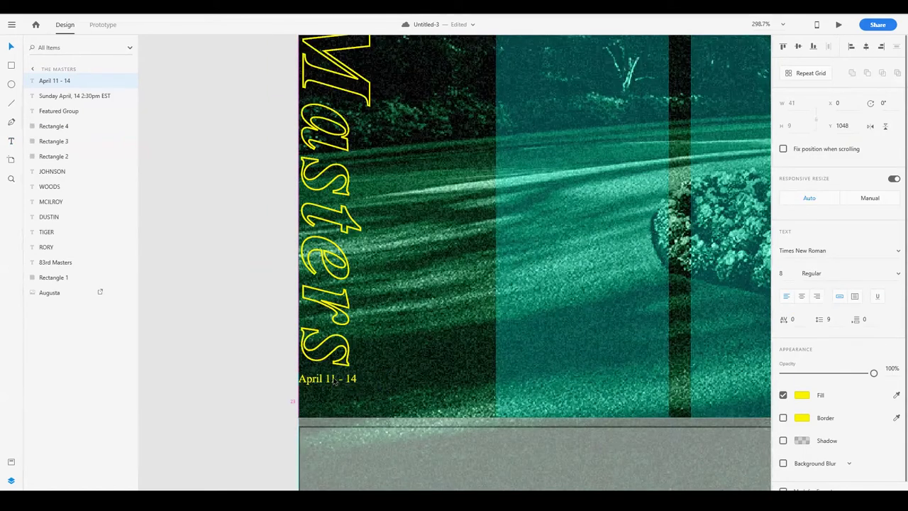
pyautogui.scroll(-5, 233, 287)
pyautogui.scroll(3, 194, 300)
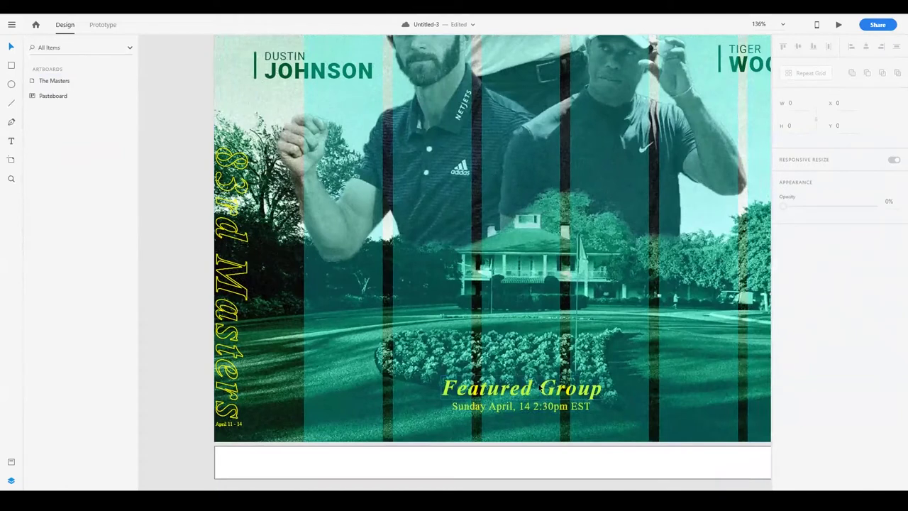
pyautogui.click(537, 409)
# - Shrink the Augusta course image to fit the collage
pyautogui.click(620, 426)
pyautogui.scroll(-3, 620, 426)
pyautogui.scroll(-2, 490, 450)
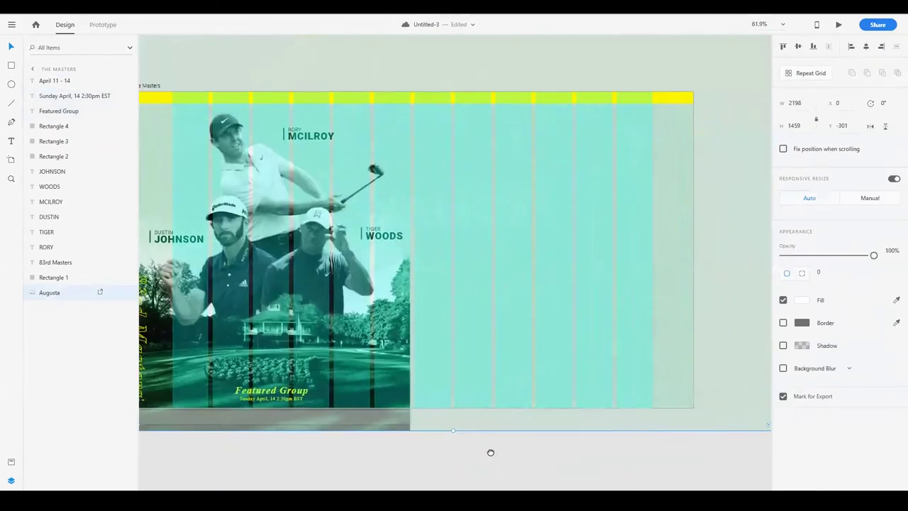
pyautogui.scroll(-2, 674, 402)
pyautogui.moveTo(795, 450); pyautogui.dragTo(742, 416)
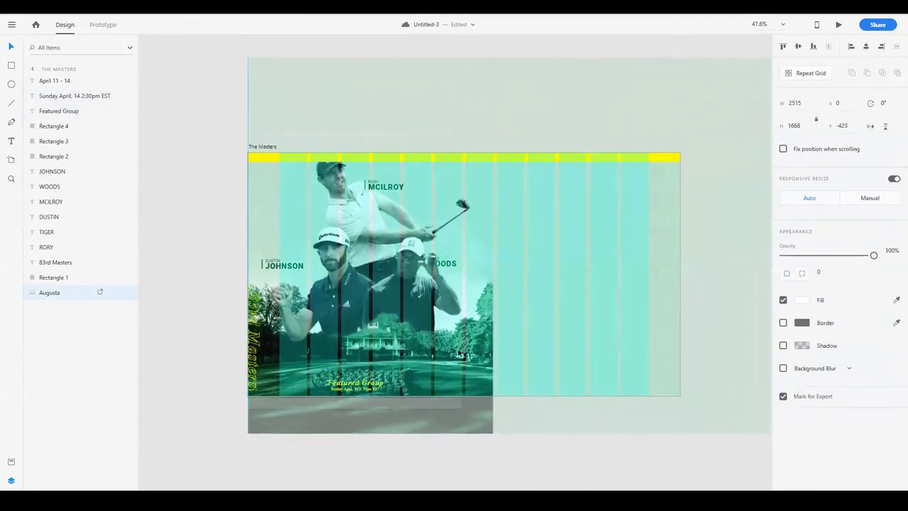
pyautogui.click(484, 439)
# - Delete the empty rectangle below the poster
pyautogui.scroll(1, 484, 439)
pyautogui.click(478, 397)
pyautogui.press('Delete')
pyautogui.scroll(1, 484, 278)
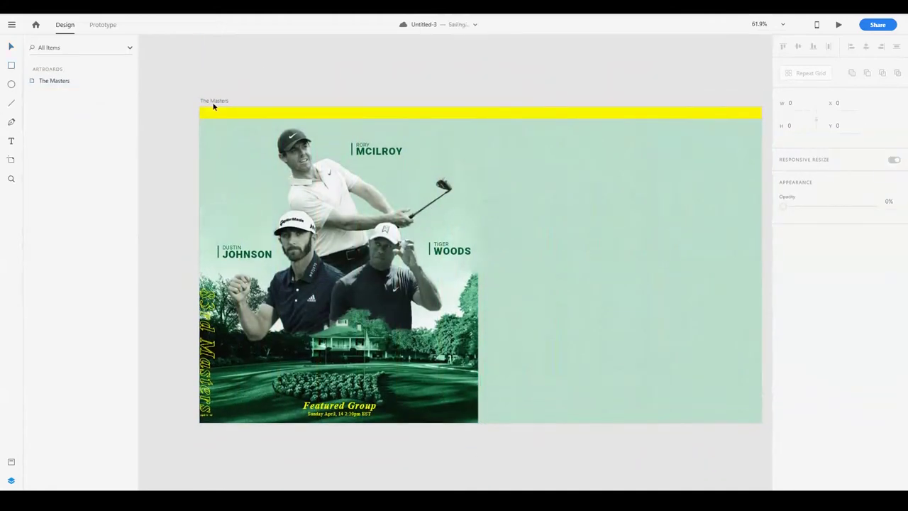
# - Give the thin bar beside the collage a #005C2D fill and no border
pyautogui.scroll(4, 480, 279)
pyautogui.click(373, 284)
pyautogui.scroll(1, 348, 206)
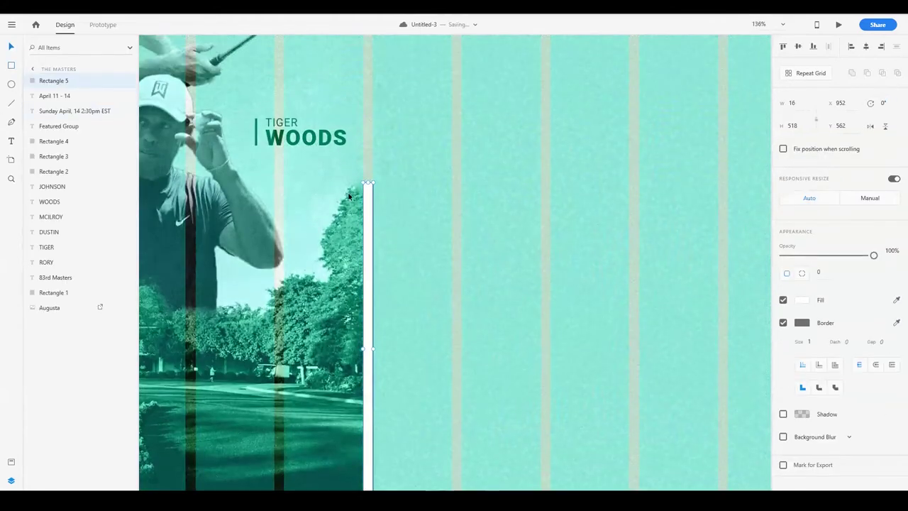
pyautogui.click(802, 300)
pyautogui.write('#005C2D')
pyautogui.press('Return')
pyautogui.click(784, 324)
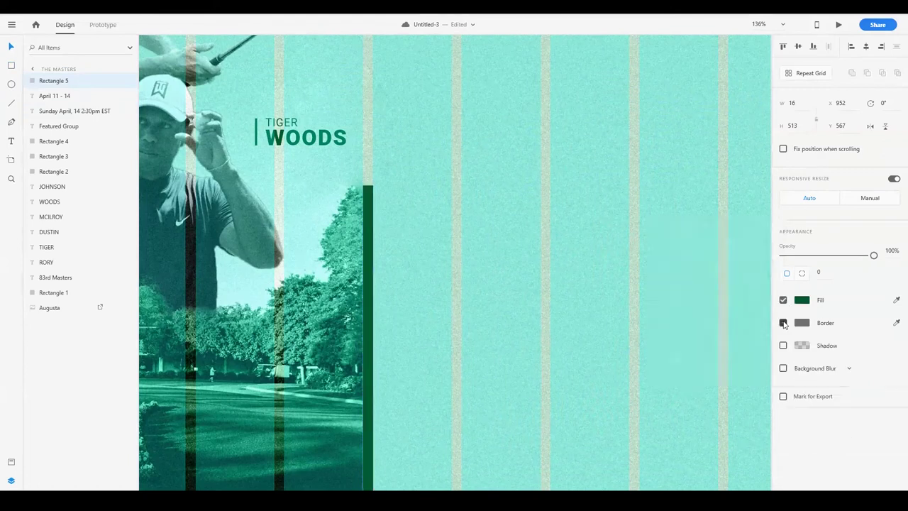
# - Extend the green bar upward and make it narrower
pyautogui.moveTo(366, 190); pyautogui.dragTo(366, 180)
pyautogui.scroll(-2, 419, 270)
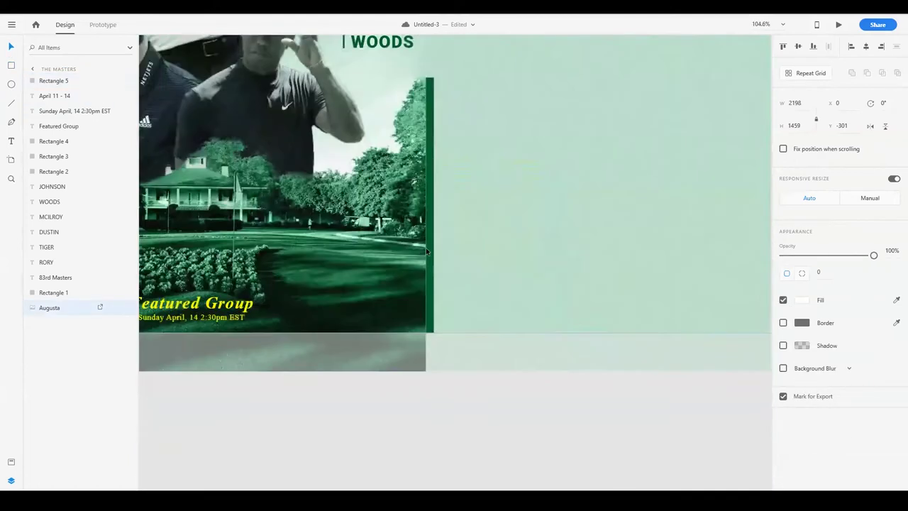
pyautogui.click(802, 102)
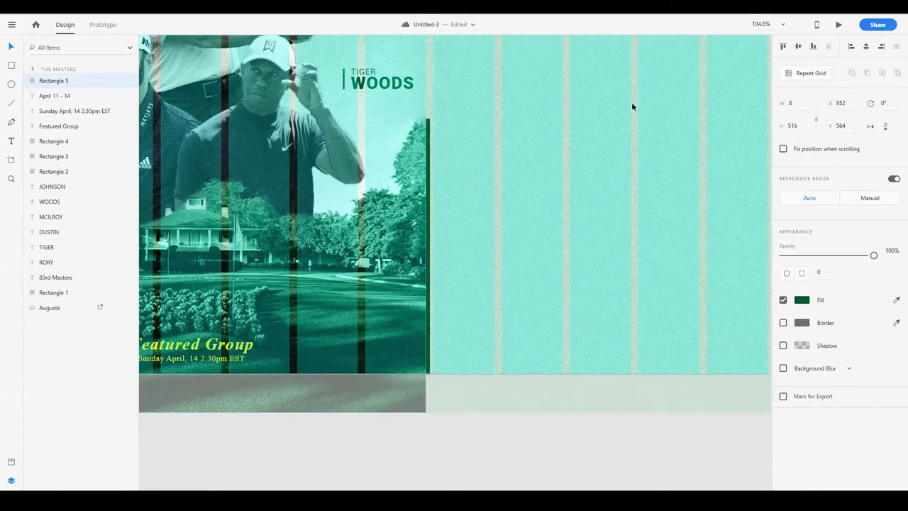
pyautogui.scroll(3, 633, 107)
pyautogui.hotkey('ctrl', '0')
pyautogui.click(492, 434)
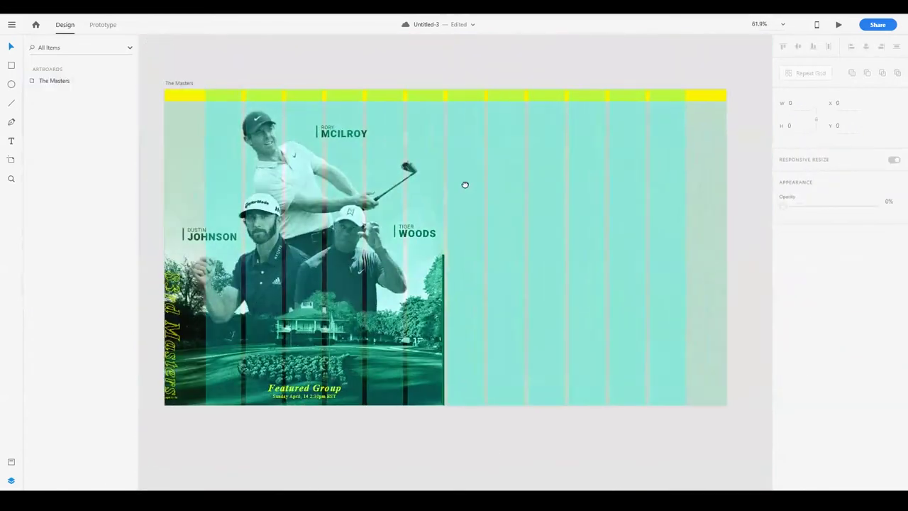
pyautogui.moveTo(465, 185); pyautogui.dragTo(453, 232)
# - Draw a square photo frame right of the collage, discarding a second attempt
pyautogui.press('r')
pyautogui.moveTo(438, 180); pyautogui.dragTo(513, 252)
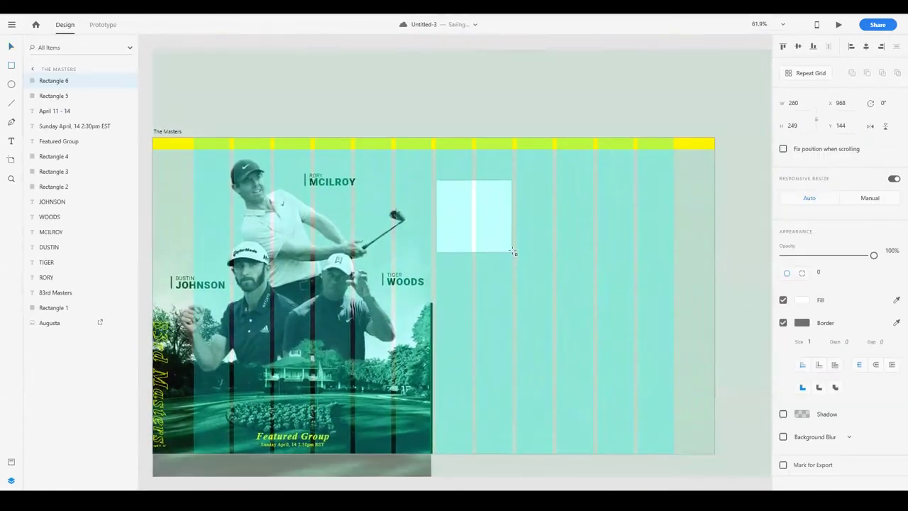
pyautogui.moveTo(517, 181); pyautogui.dragTo(589, 256)
pyautogui.press('Escape')
pyautogui.scroll(-2, 496, 213)
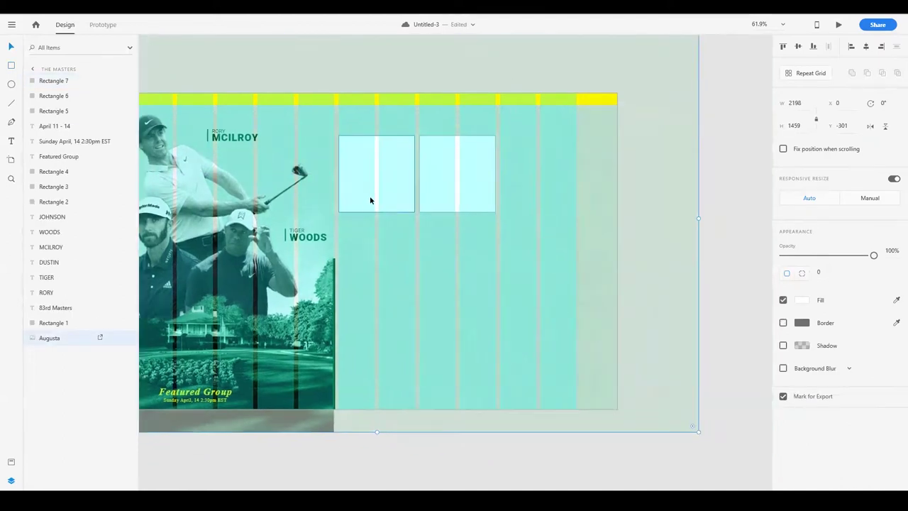
pyautogui.moveTo(464, 175); pyautogui.dragTo(501, 175)
pyautogui.press('Delete')
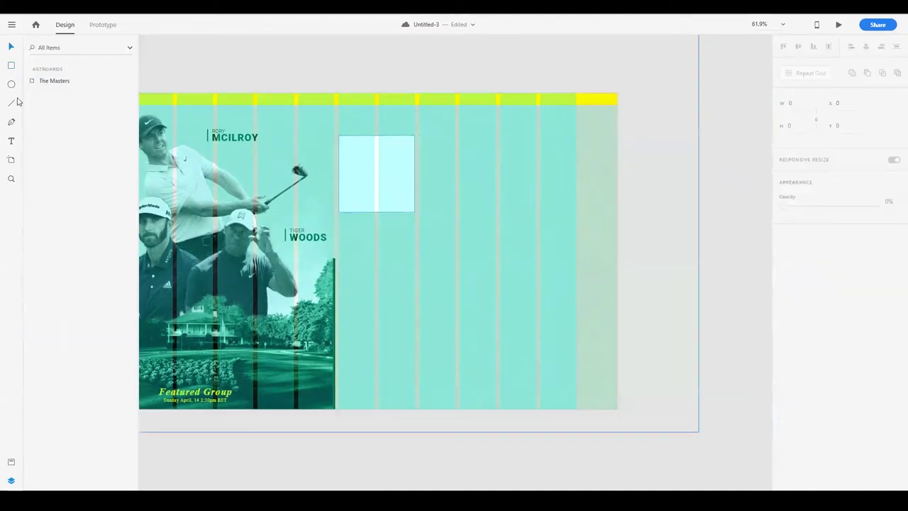
# - Draw a wide white box below the poster and repeat-grid the enlarged frame
pyautogui.moveTo(333, 417); pyautogui.dragTo(614, 434)
pyautogui.click(364, 177)
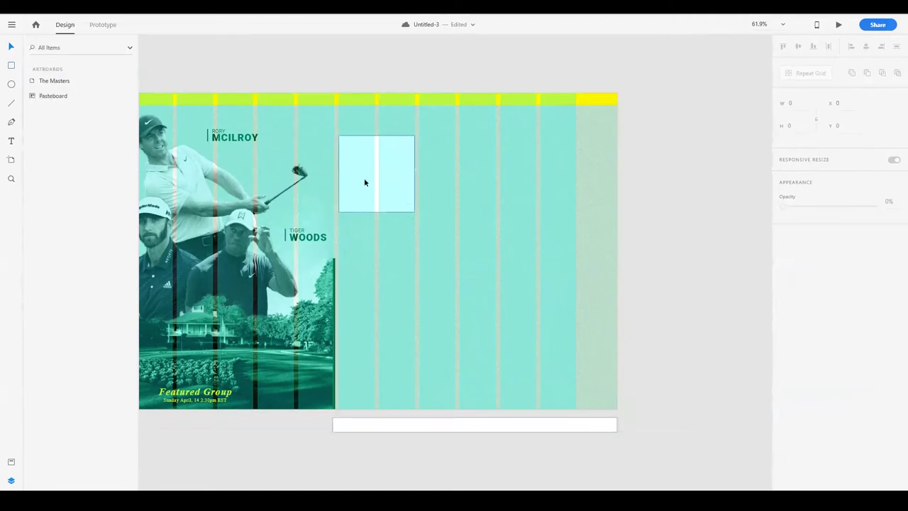
pyautogui.moveTo(414, 212); pyautogui.dragTo(455, 241)
pyautogui.hotkey('ctrl', 'r')
pyautogui.moveTo(443, 183); pyautogui.dragTo(520, 196)
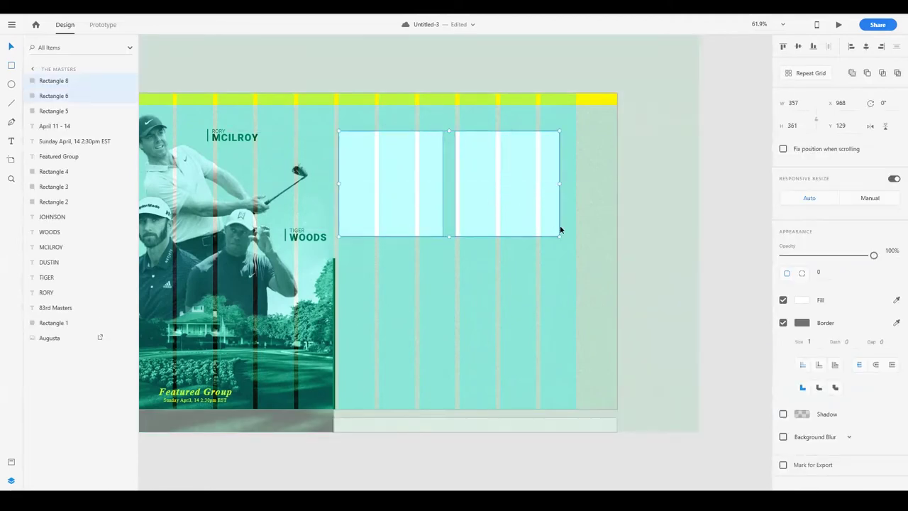
pyautogui.moveTo(560, 225); pyautogui.dragTo(537, 225)
pyautogui.click(719, 188)
# - Shift the third photo frame to the right
pyautogui.click(501, 184)
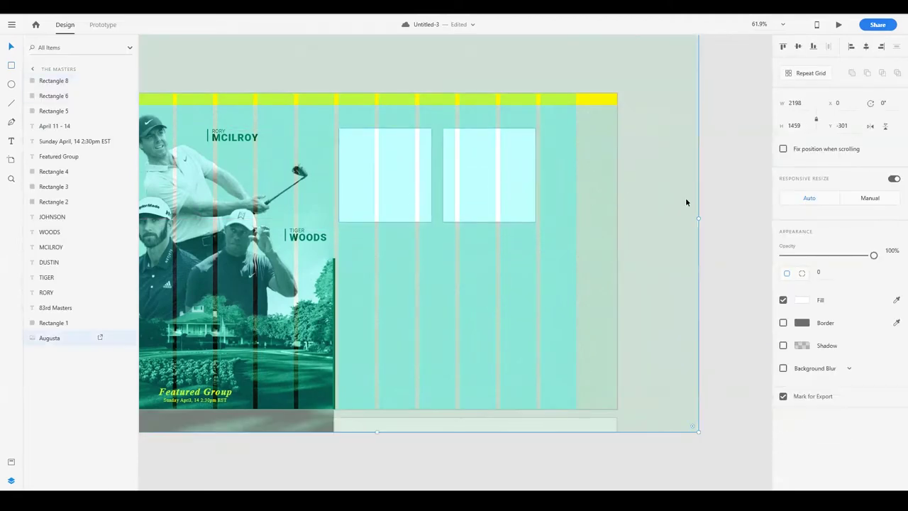
pyautogui.scroll(-2, 686, 197)
pyautogui.click(639, 395)
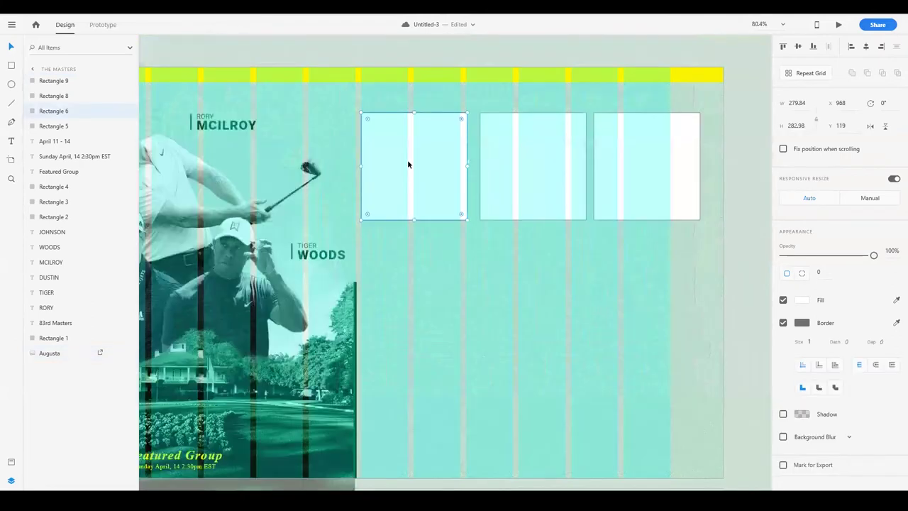
pyautogui.moveTo(664, 167); pyautogui.dragTo(685, 168)
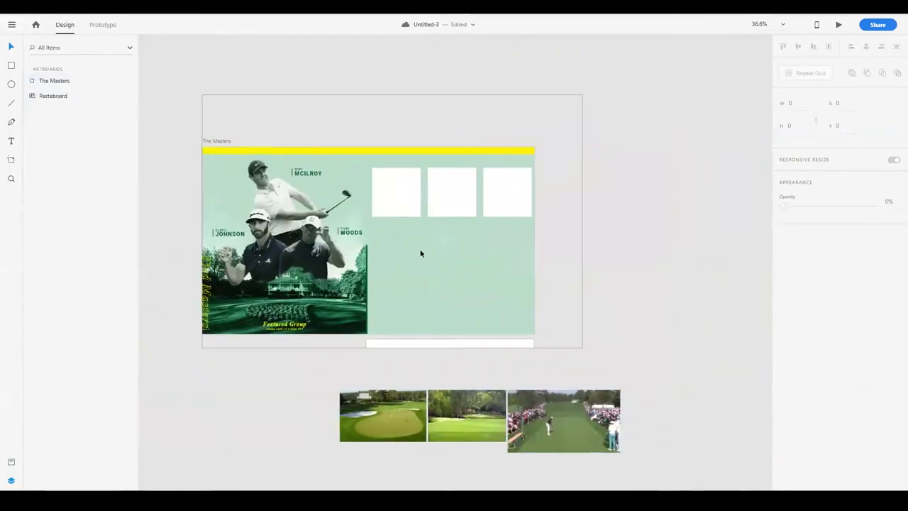
# - Mask the Amen Corner photo into the first frame and shift it left inside
pyautogui.hotkey('ctrl', 'shift', 'm')
pyautogui.moveTo(419, 220); pyautogui.dragTo(397, 192)
pyautogui.keyDown('ctrl'); pyautogui.scroll(5, 428, 175); pyautogui.keyUp('ctrl')
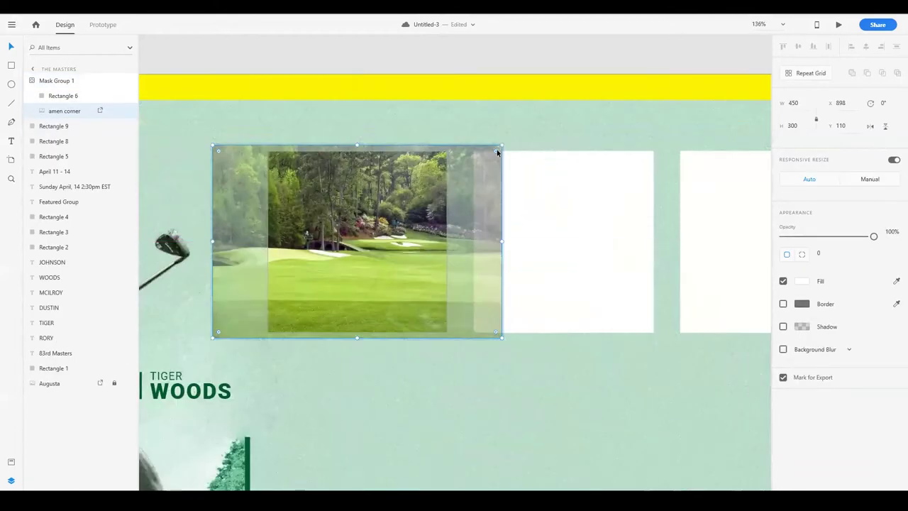
pyautogui.moveTo(349, 272); pyautogui.dragTo(316, 271)
pyautogui.click(418, 64)
pyautogui.scroll(-5, 428, 355)
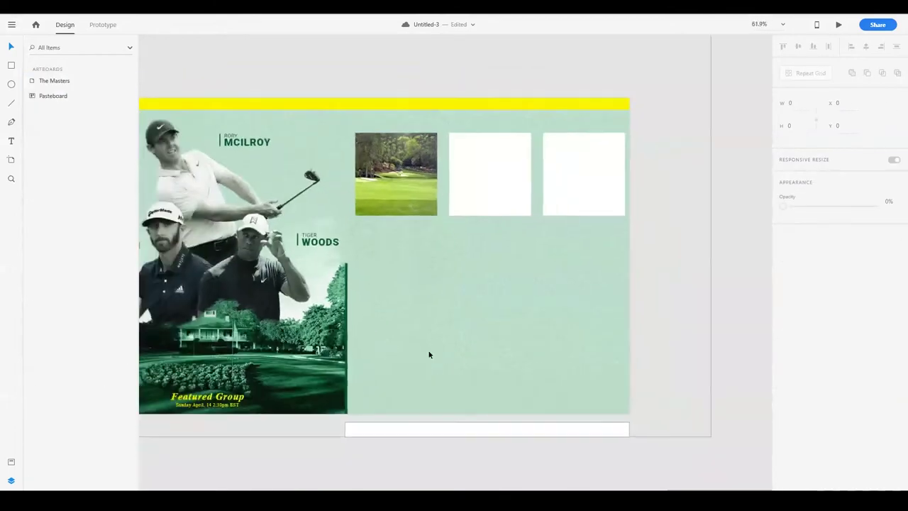
# - Mask the green photo into the second frame and reposition it within the mask
pyautogui.moveTo(377, 413); pyautogui.dragTo(473, 163)
pyautogui.rightClick(478, 117)
pyautogui.click(506, 340)
pyautogui.doubleClick(447, 142)
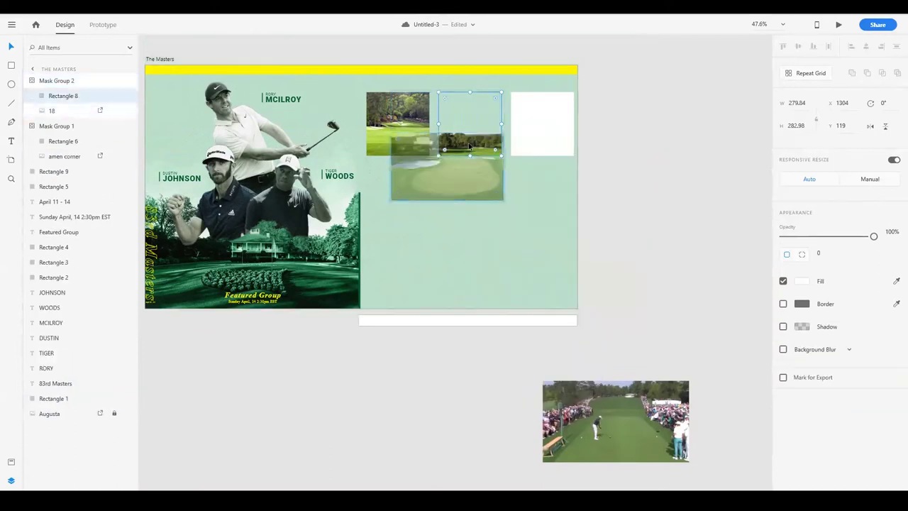
pyautogui.moveTo(486, 209); pyautogui.dragTo(505, 173)
pyautogui.rightClick(471, 146)
pyautogui.press('Escape')
pyautogui.keyDown('ctrl'); pyautogui.scroll(5, 497, 157); pyautogui.keyUp('ctrl')
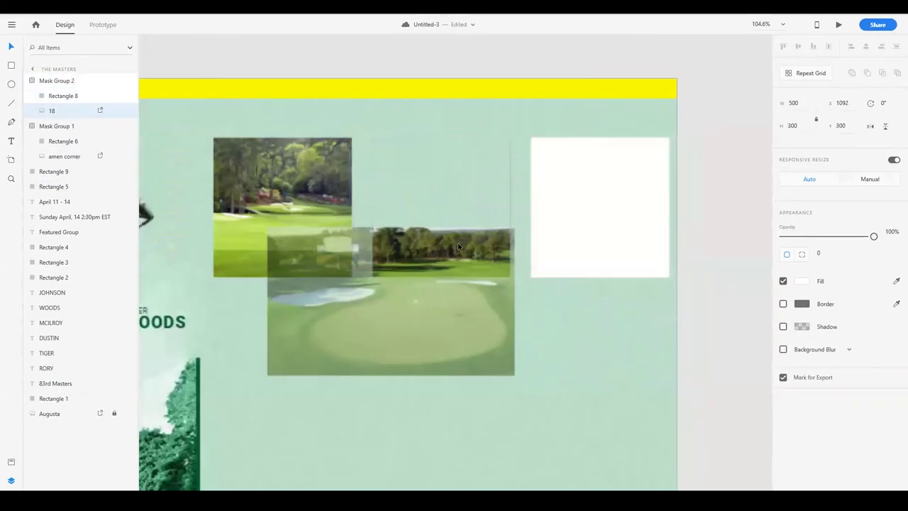
pyautogui.moveTo(499, 155); pyautogui.dragTo(440, 232)
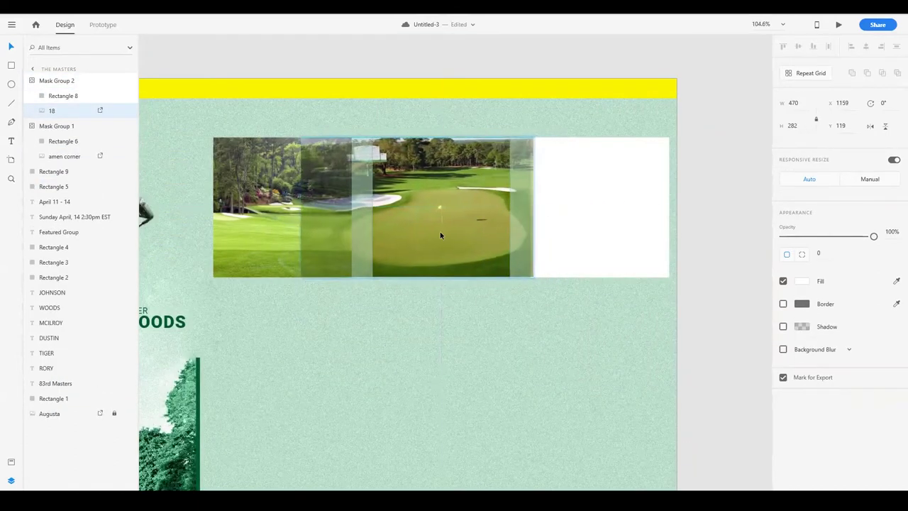
pyautogui.click(707, 191)
pyautogui.keyDown('ctrl'); pyautogui.scroll(-2, 708, 191); pyautogui.keyUp('ctrl')
pyautogui.keyDown('ctrl'); pyautogui.scroll(-2, 707, 191); pyautogui.keyUp('ctrl')
# - Move the crowd tee-shot photo over the third frame and mask it with Ctrl+Shift+M
pyautogui.moveTo(569, 454); pyautogui.dragTo(487, 207)
pyautogui.keyDown('ctrl'); pyautogui.scroll(2, 487, 206); pyautogui.keyUp('ctrl')
pyautogui.moveTo(486, 283); pyautogui.dragTo(507, 213)
pyautogui.rightClick(507, 138)
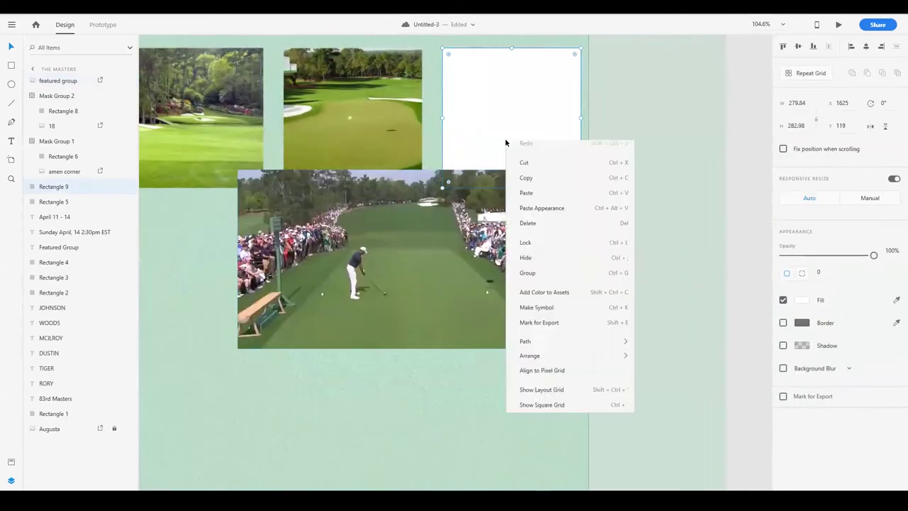
pyautogui.press('Escape')
pyautogui.keyDown('shift'); pyautogui.click(490, 156); pyautogui.keyUp('shift')
pyautogui.hotkey('ctrl', 'shift', 'm')
# - Reposition and shrink the crowd photo inside its mask to fit the third frame
pyautogui.doubleClick(468, 178)
pyautogui.moveTo(468, 177); pyautogui.dragTo(558, 72)
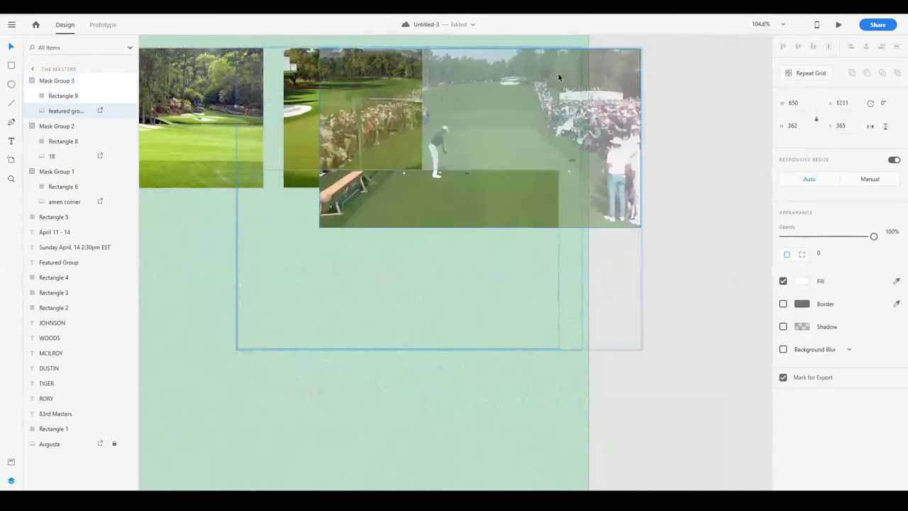
pyautogui.click(720, 146)
pyautogui.rightClick(512, 121)
pyautogui.press('Escape')
pyautogui.doubleClick(489, 186)
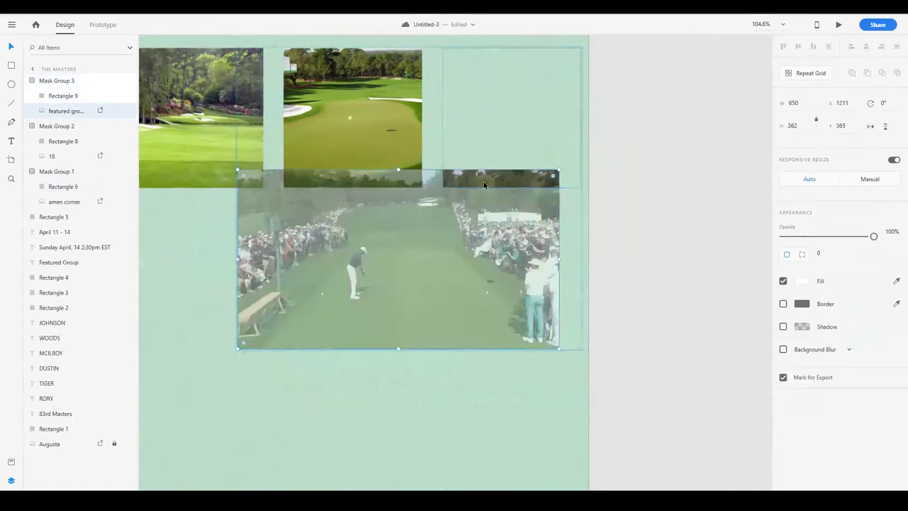
pyautogui.moveTo(497, 184); pyautogui.dragTo(600, 44)
pyautogui.scroll(3, 623, 121)
pyautogui.moveTo(655, 283)
pyautogui.mouseDown()
pyautogui.moveTo(623, 271)
pyautogui.moveTo(679, 268)
pyautogui.mouseUp()
pyautogui.press('Escape')
pyautogui.press('Escape')
pyautogui.scroll(-3, 578, 195)
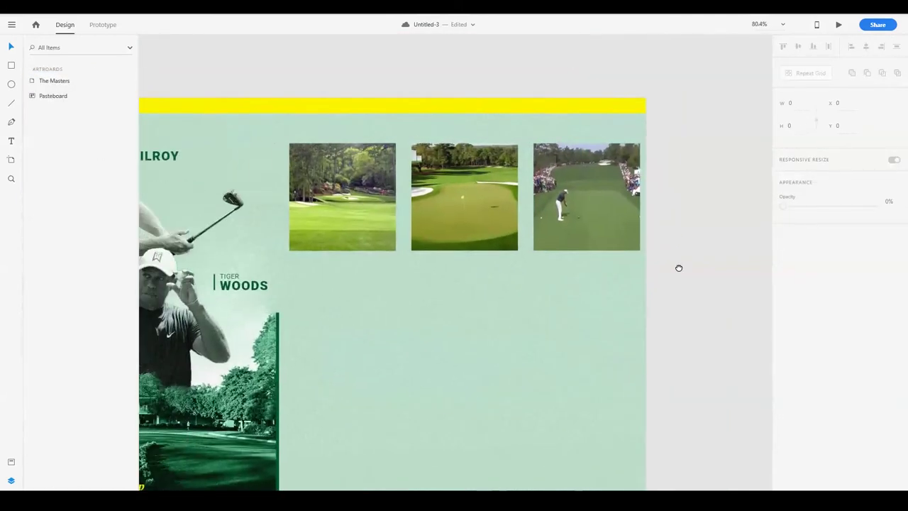
# - Alt-drag a copy of the TIGER WOODS name label onto the first photo
pyautogui.click(214, 282)
pyautogui.moveTo(214, 282); pyautogui.dragTo(303, 234)
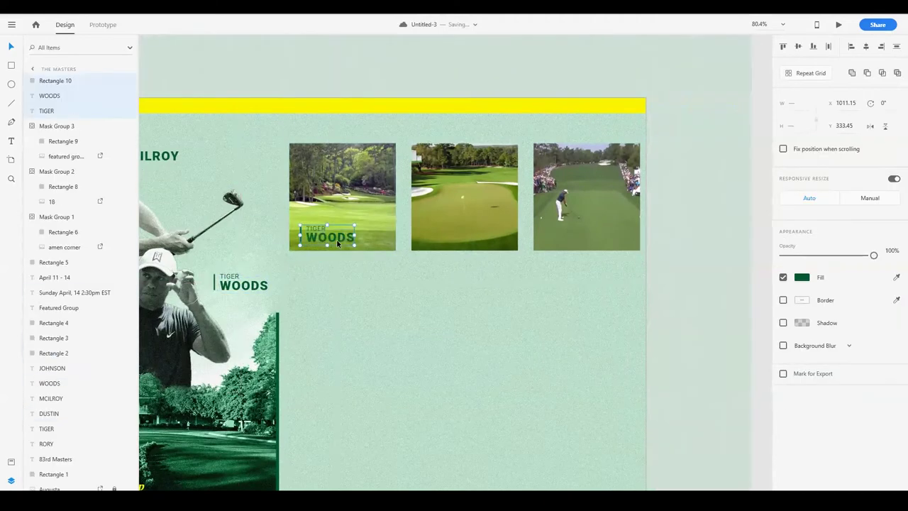
pyautogui.scroll(5, 304, 235)
pyautogui.doubleClick(312, 202)
# - Reduce the copied label to a single caption line by deleting the WOODS line
pyautogui.press('BackSpace')
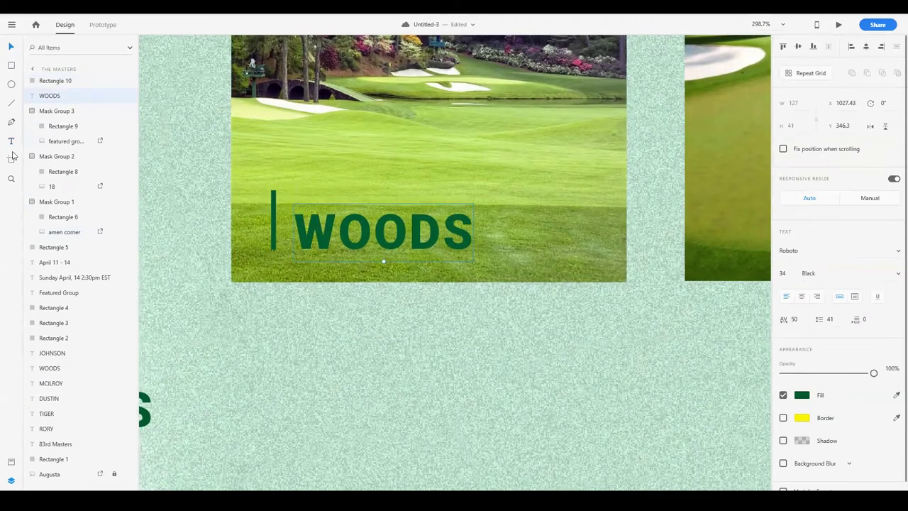
pyautogui.doubleClick(314, 234)
pyautogui.write('ame')
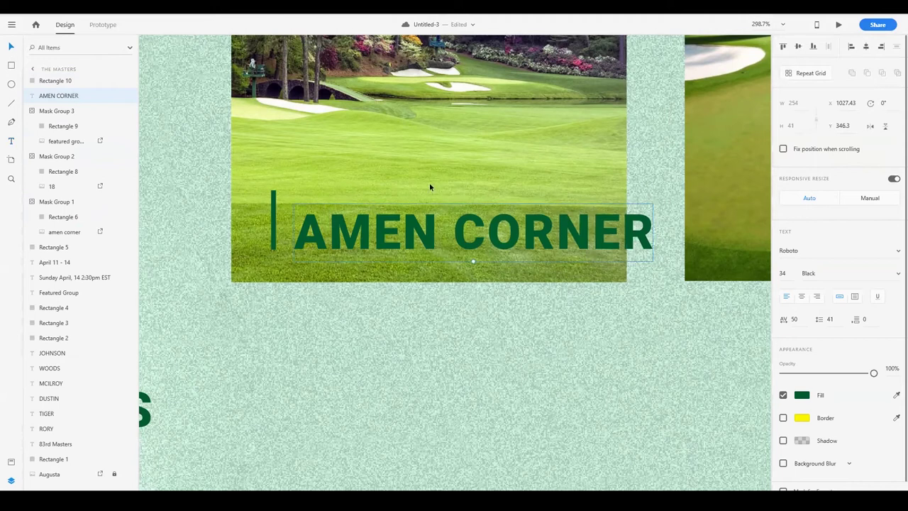
pyautogui.scroll(-5, 430, 187)
pyautogui.hotkey('ctrl', 'z')
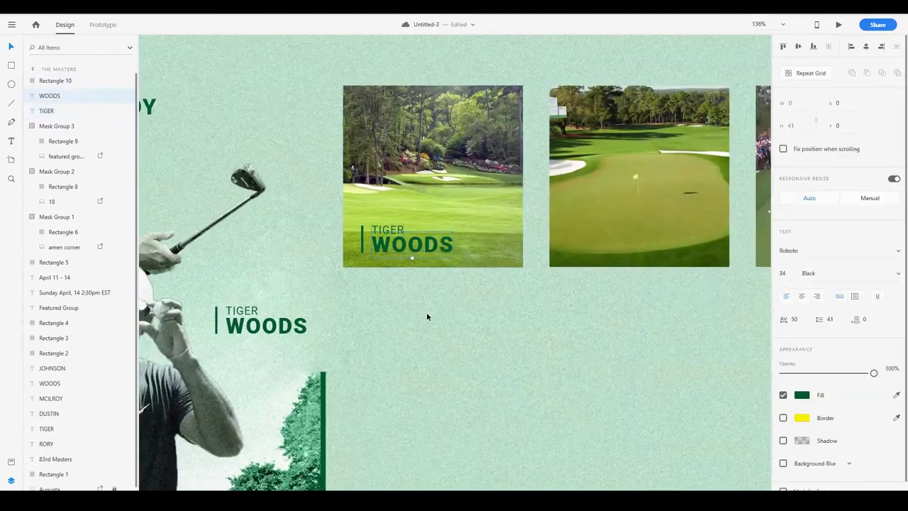
pyautogui.press('Delete')
pyautogui.doubleClick(380, 235)
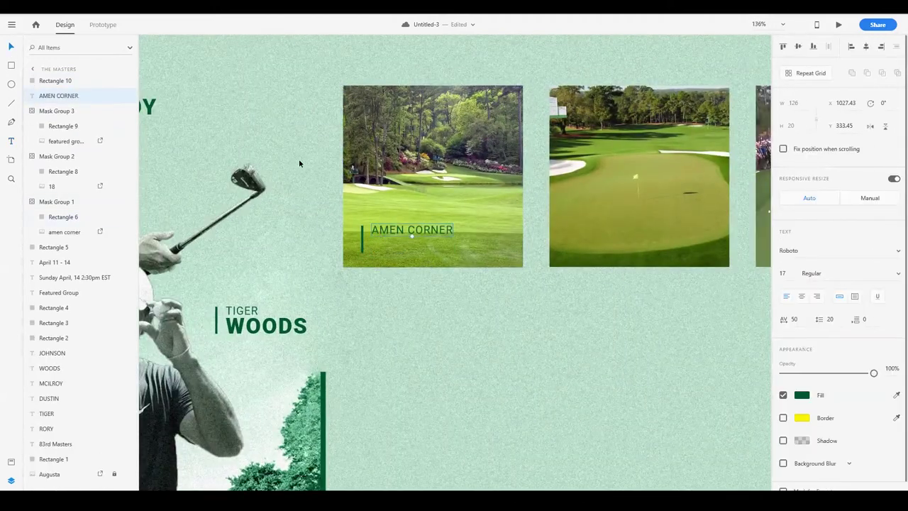
pyautogui.scroll(5, 349, 218)
# - Retype the first photo's caption as 'Amen Corner'
pyautogui.click(293, 220)
pyautogui.scroll(5, 298, 218)
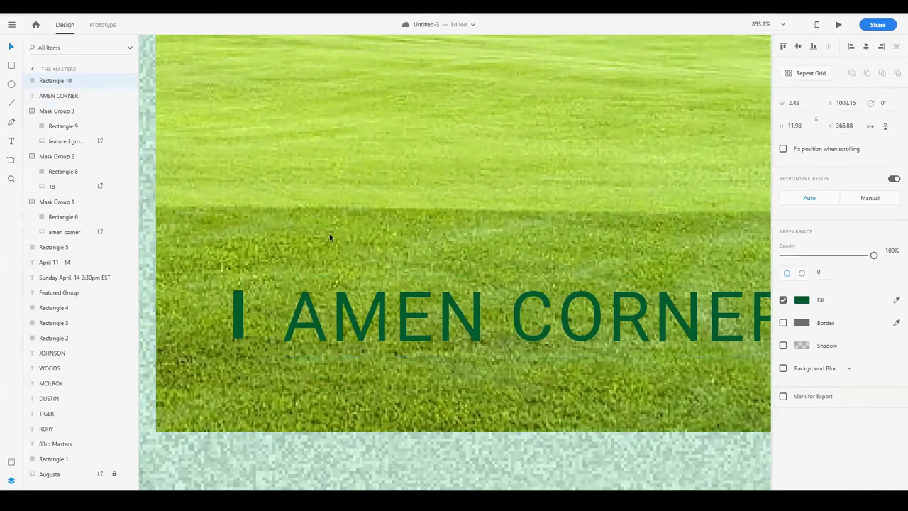
pyautogui.scroll(-3, 329, 234)
pyautogui.scroll(-2, 198, 185)
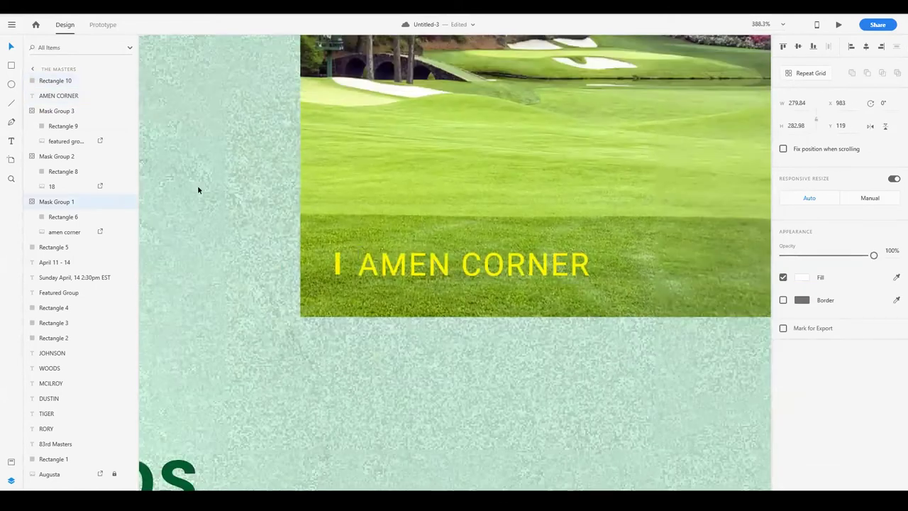
pyautogui.doubleClick(381, 264)
pyautogui.moveTo(381, 264); pyautogui.dragTo(455, 264)
pyautogui.write('men COrd')
pyautogui.press('BackSpace')
pyautogui.press('BackSpace')
pyautogui.press('BackSpace')
pyautogui.write('orn')
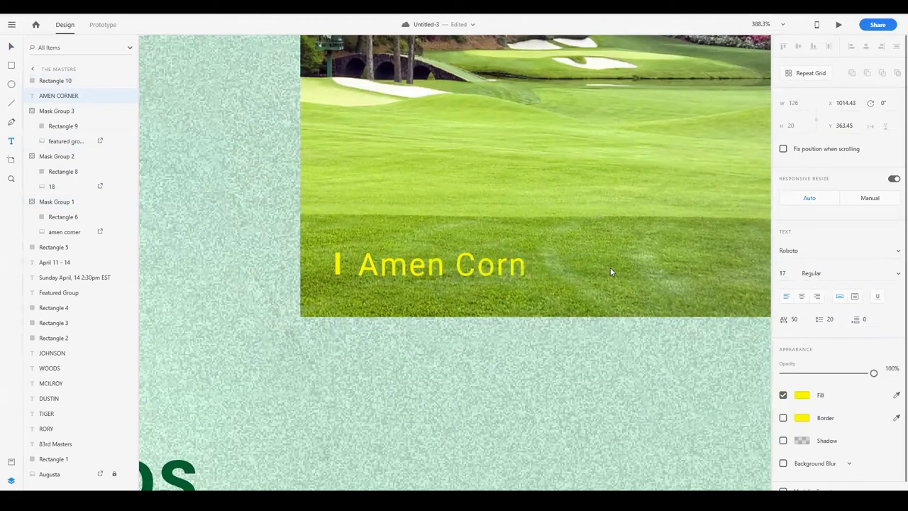
pyautogui.write('er')
pyautogui.scroll(-2, 359, 316)
pyautogui.scroll(4, 335, 308)
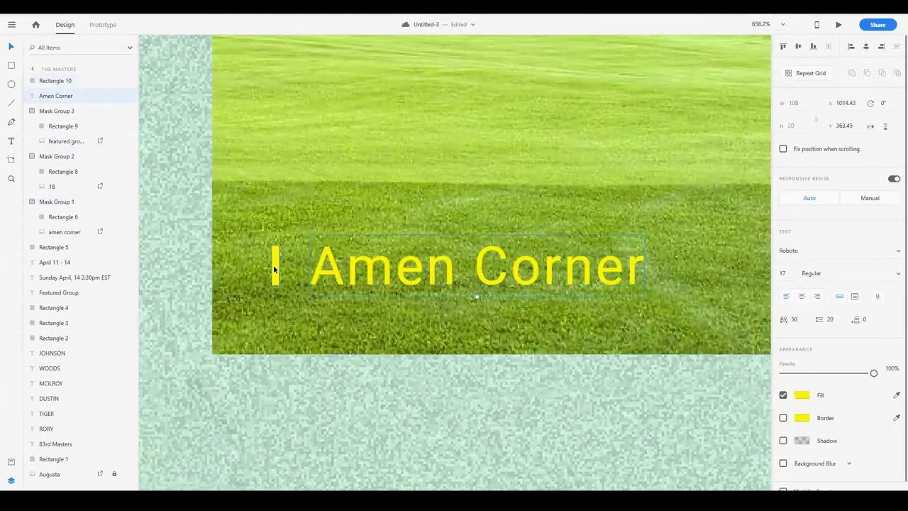
# - Align the yellow accent bar against the Amen Corner caption
pyautogui.moveTo(276, 268)
pyautogui.mouseDown()
pyautogui.moveTo(302, 273)
pyautogui.moveTo(296, 323)
pyautogui.mouseUp()
pyautogui.keyDown('shift'); pyautogui.click(302, 274); pyautogui.keyUp('shift')
pyautogui.hotkey('ctrl', 'g')
pyautogui.scroll(-2, 302, 273)
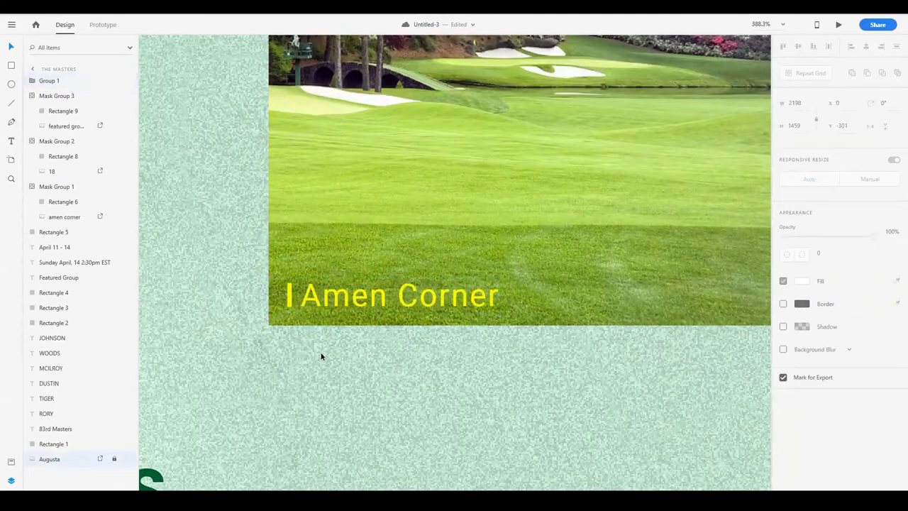
pyautogui.scroll(5, 305, 333)
pyautogui.hotkey('ctrl', 'shift', 'g')
pyautogui.click(231, 245)
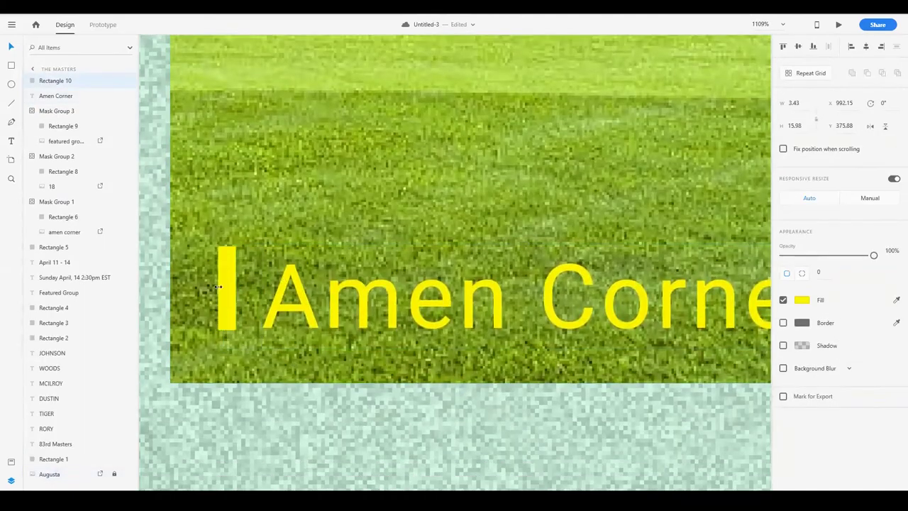
pyautogui.scroll(-5, 219, 287)
pyautogui.scroll(2, 430, 419)
# - Set the Amen Corner caption's font style to italic
pyautogui.click(341, 296)
pyautogui.click(851, 273)
pyautogui.click(812, 324)
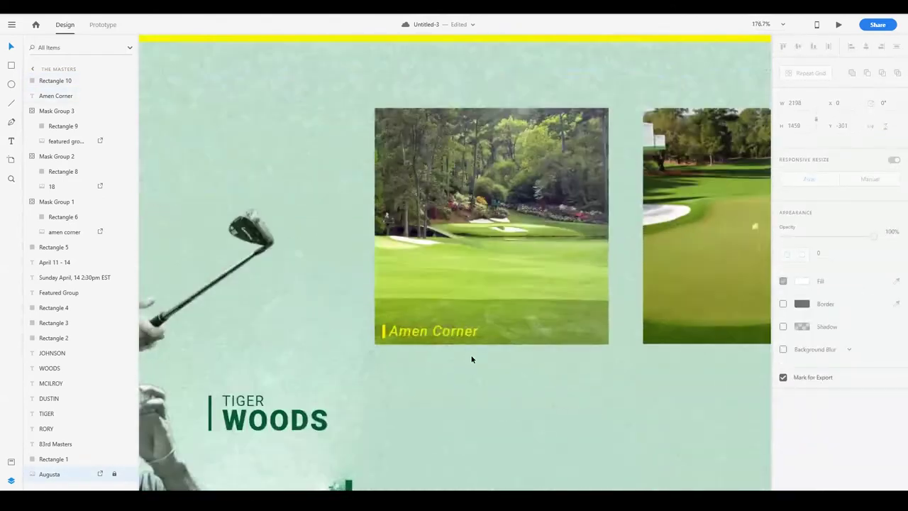
pyautogui.scroll(5, 472, 359)
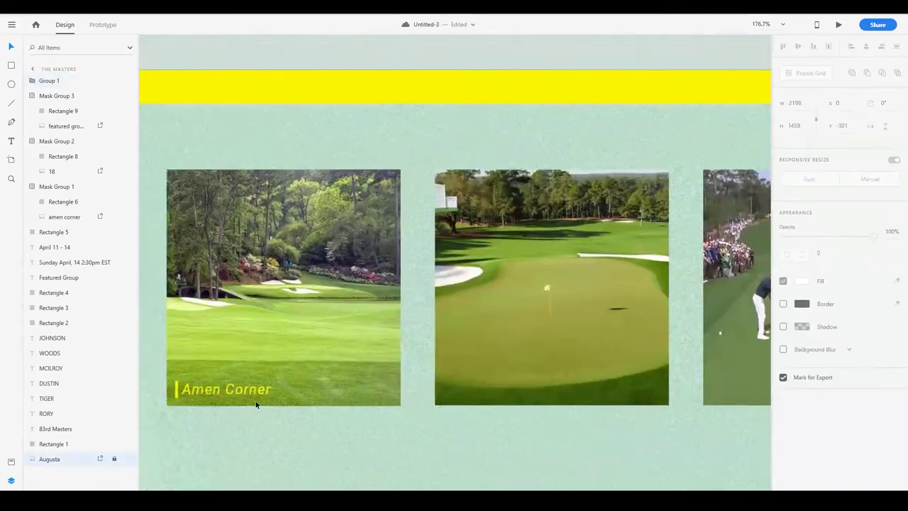
# - Copy the caption onto the second and third photos, retyping the second as '18th Green'
pyautogui.moveTo(255, 397); pyautogui.dragTo(514, 395)
pyautogui.write('8th Green')
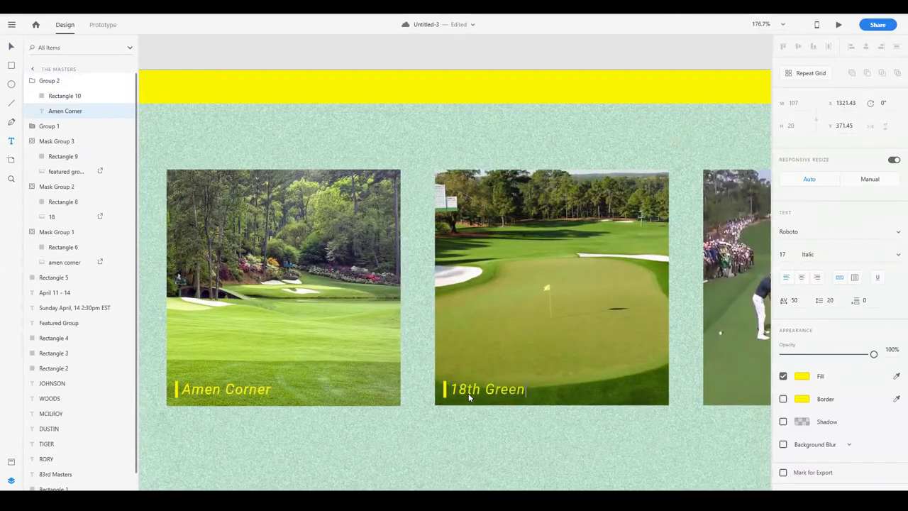
pyautogui.press('Escape')
pyautogui.hscroll(5, 354, 428)
pyautogui.moveTo(188, 361); pyautogui.dragTo(448, 361)
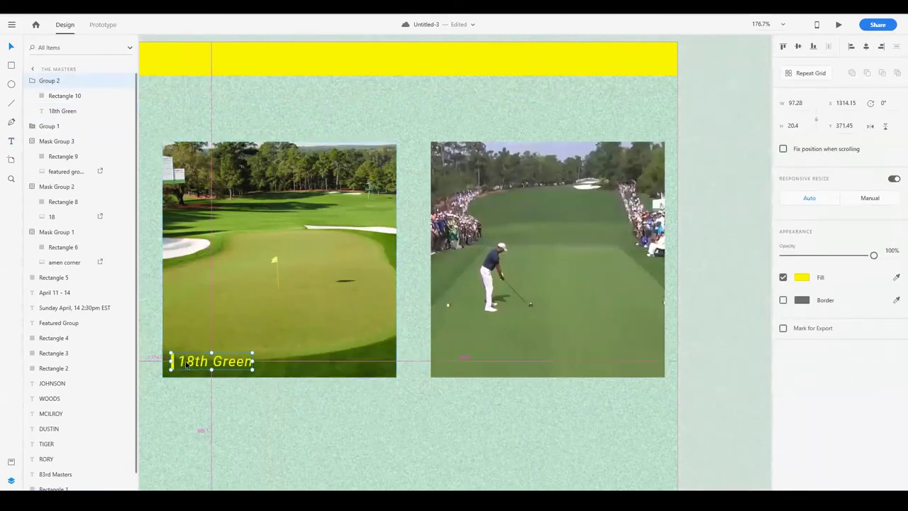
pyautogui.moveTo(186, 364); pyautogui.dragTo(454, 364)
pyautogui.scroll(2, 461, 415)
pyautogui.doubleClick(455, 404)
pyautogui.write('Featured Group')
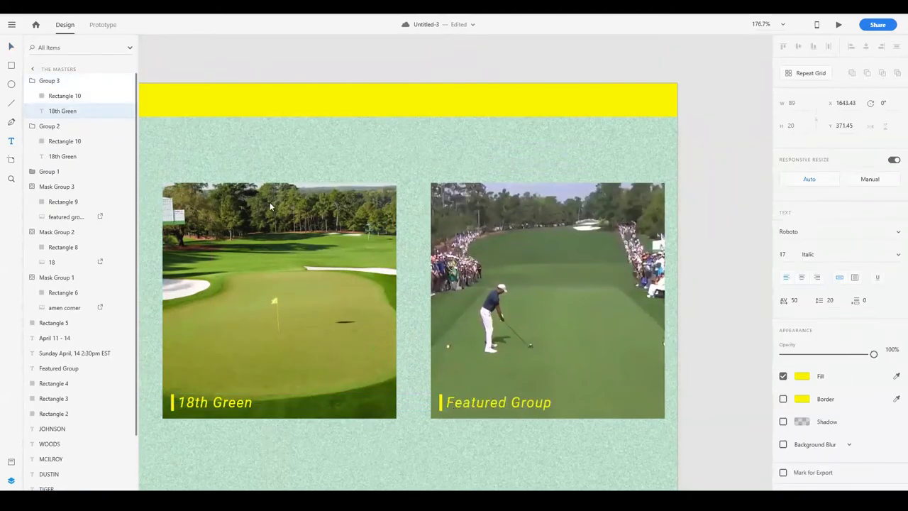
pyautogui.scroll(-3, 415, 172)
pyautogui.scroll(-3, 456, 308)
pyautogui.scroll(-2, 452, 298)
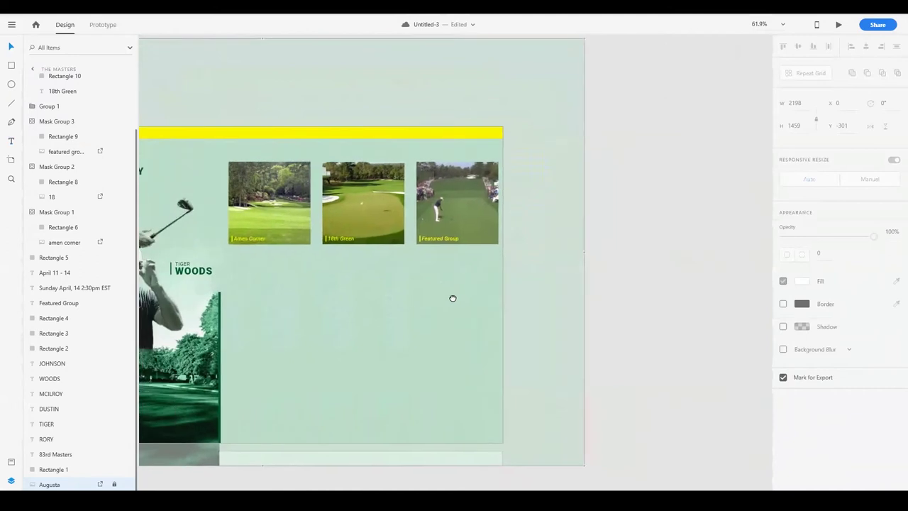
pyautogui.scroll(5, 247, 279)
# - Add a Lorem Ipsum paragraph below the photos in dark green Times New Roman 14
pyautogui.moveTo(342, 252); pyautogui.dragTo(341, 271)
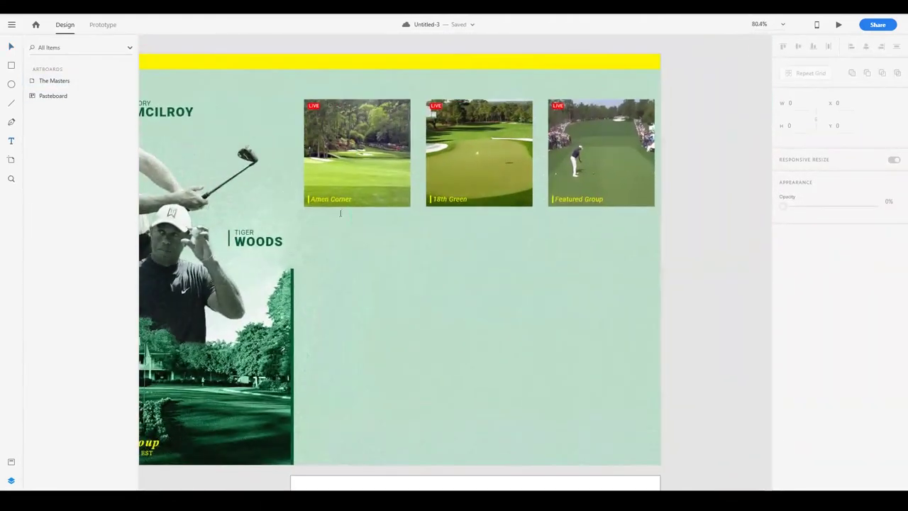
pyautogui.moveTo(351, 226); pyautogui.dragTo(606, 248)
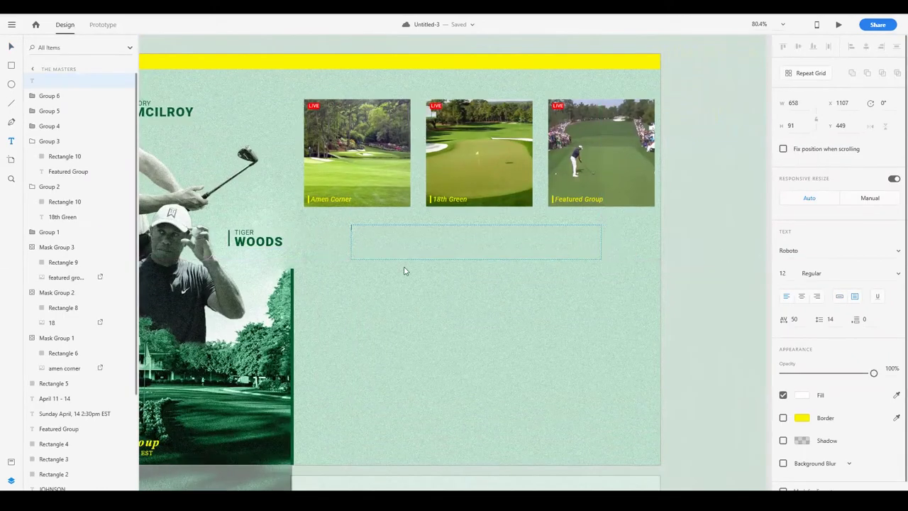
pyautogui.click(12, 51)
pyautogui.click(837, 250)
pyautogui.click(788, 305)
pyautogui.click(802, 395)
pyautogui.click(684, 452)
pyautogui.click(783, 273)
pyautogui.write('14')
pyautogui.press('Return')
# - Widen the paragraph box to the left and review its text
pyautogui.moveTo(351, 242); pyautogui.dragTo(303, 240)
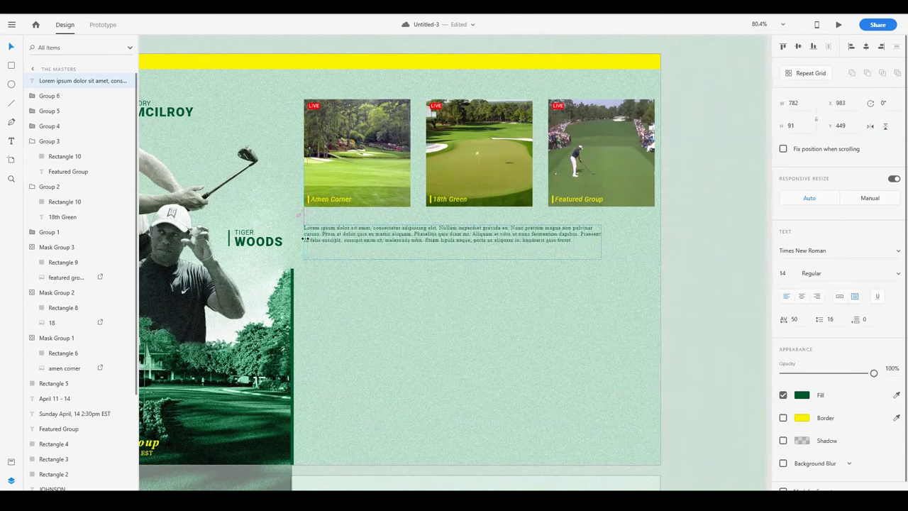
pyautogui.scroll(3, 415, 222)
pyautogui.doubleClick(248, 218)
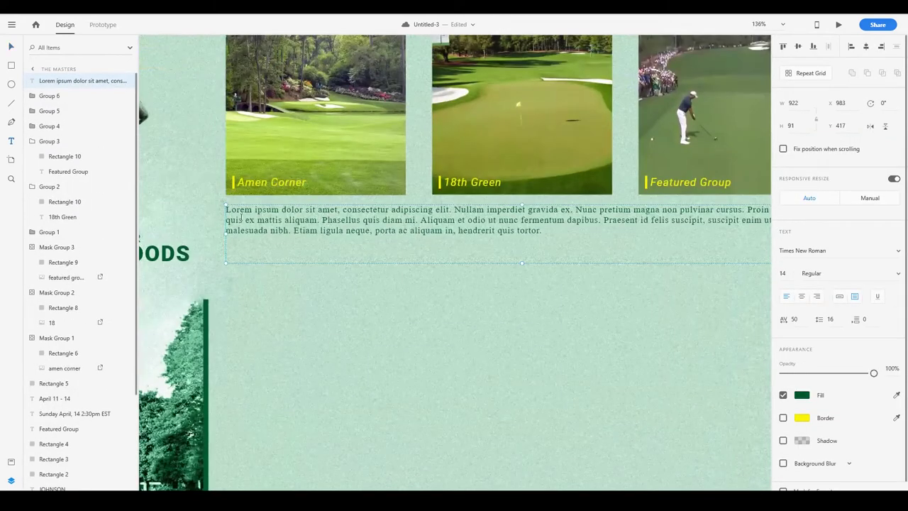
pyautogui.scroll(-2, 475, 305)
pyautogui.scroll(-1, 489, 307)
pyautogui.scroll(-2, 512, 389)
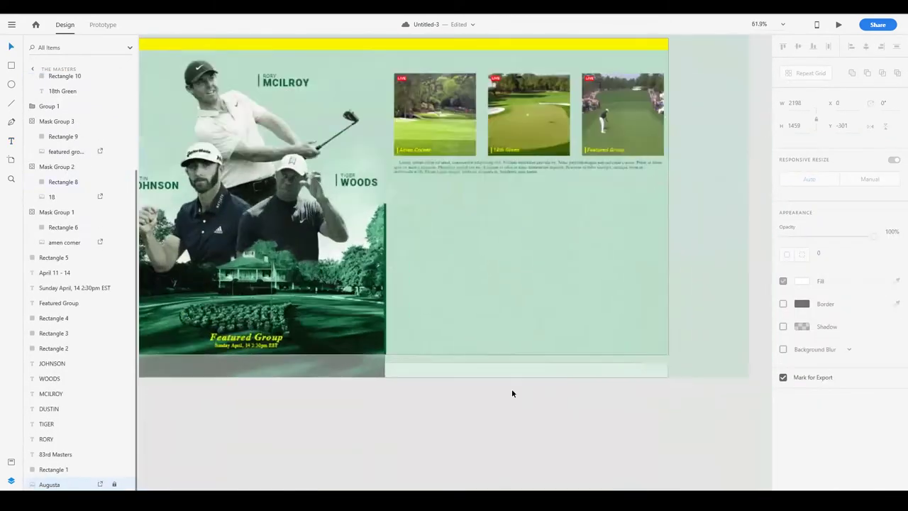
pyautogui.press('Escape')
pyautogui.press('Escape')
# - Import MastersLogo from the 027 Masters folder and shrink it under the paragraph
pyautogui.hotkey('ctrl', 'shift', 'i')
pyautogui.click(290, 76)
pyautogui.click(481, 132)
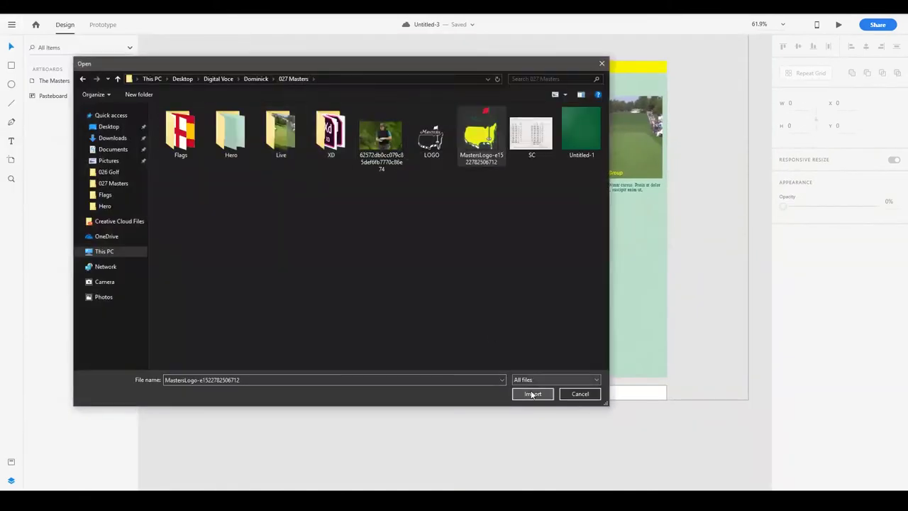
pyautogui.click(531, 394)
pyautogui.moveTo(529, 329); pyautogui.dragTo(533, 241)
pyautogui.scroll(2, 525, 235)
pyautogui.scroll(-1, 526, 234)
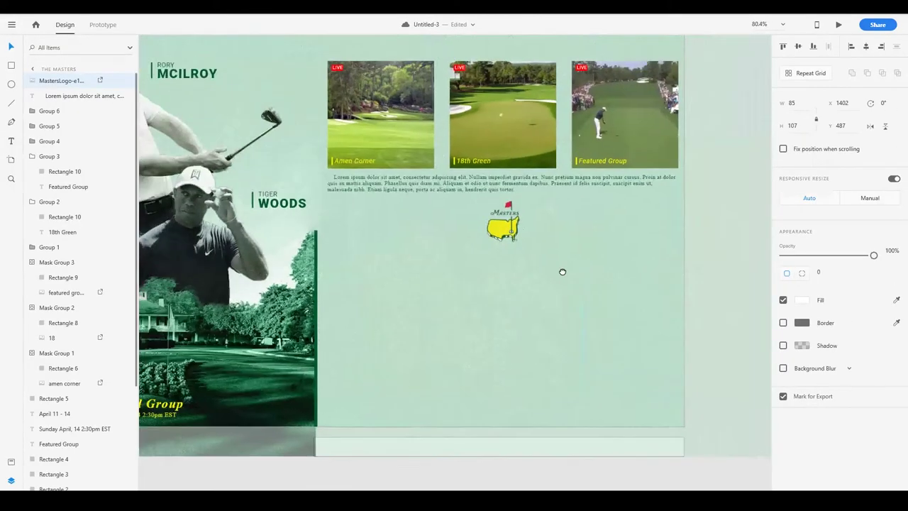
pyautogui.scroll(-2, 606, 451)
pyautogui.scroll(3, 607, 451)
pyautogui.click(606, 451)
pyautogui.click(447, 216)
pyautogui.moveTo(469, 237); pyautogui.dragTo(461, 231)
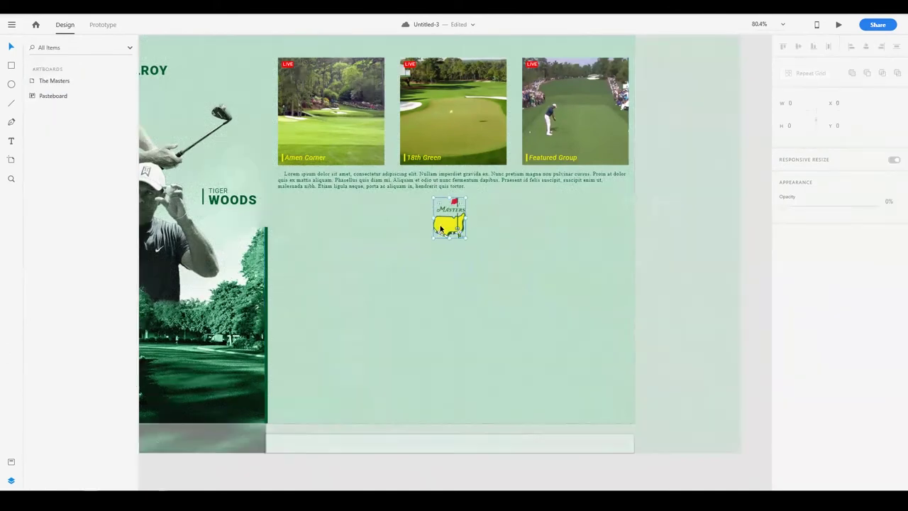
# - Discard a stray text line and centre the logo just below the paragraph
pyautogui.press('t')
pyautogui.click(429, 264)
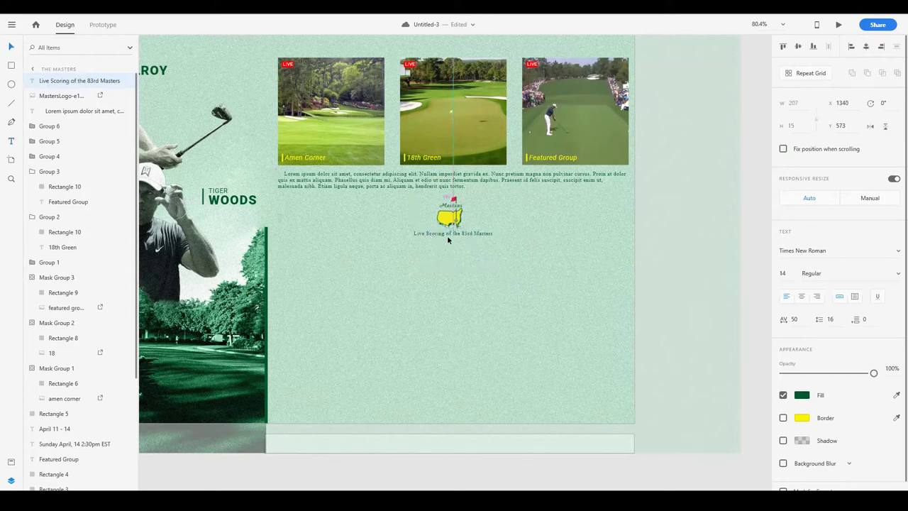
pyautogui.hotkey('ctrl', 'z')
pyautogui.click(428, 222)
pyautogui.moveTo(428, 222); pyautogui.dragTo(430, 222)
pyautogui.press('Escape')
pyautogui.scroll(-3, 561, 274)
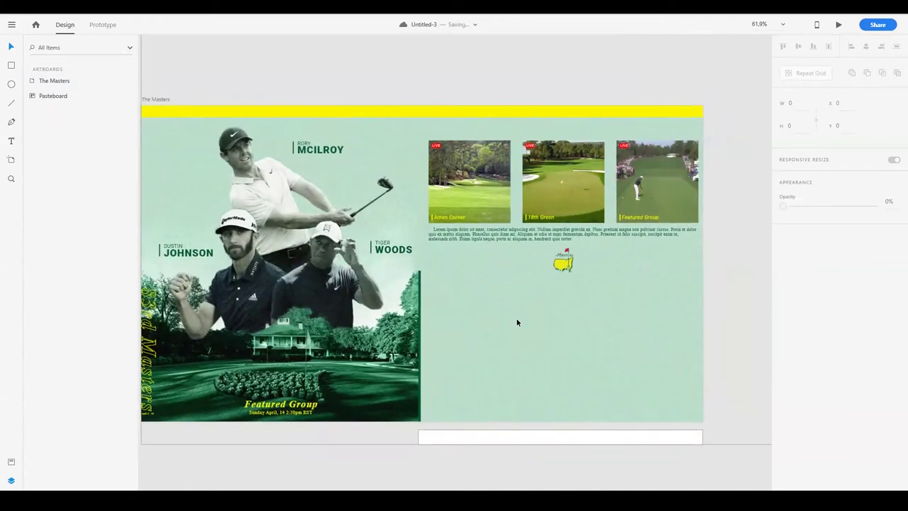
# - Add the F. Molinari name text as the first leaderboard entry
pyautogui.scroll(3, 518, 289)
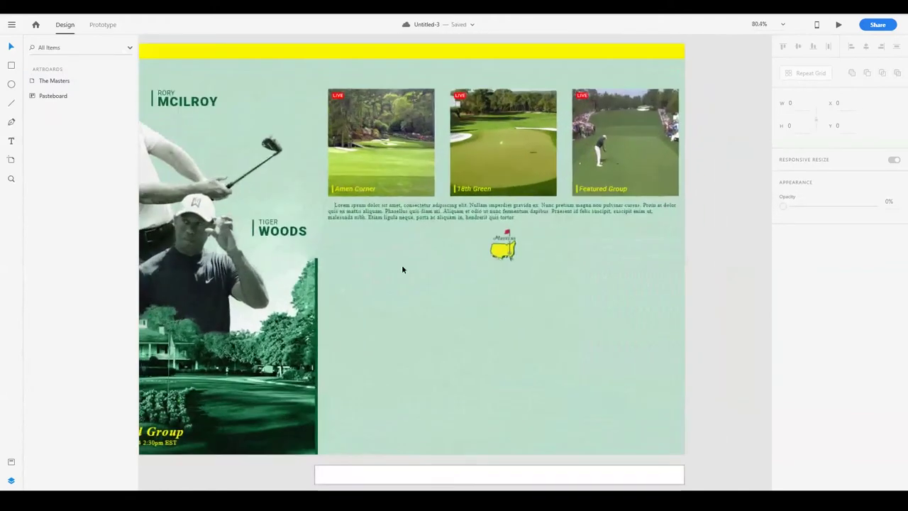
pyautogui.press('t')
pyautogui.click(362, 285)
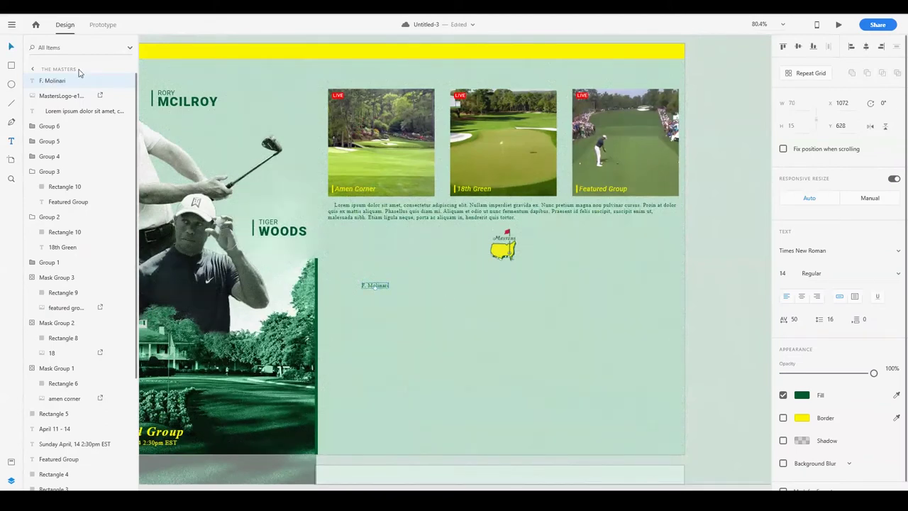
pyautogui.click(469, 393)
# - Add the score row -7, -5, F and 70 to the right of the name
pyautogui.scroll(-2, 469, 393)
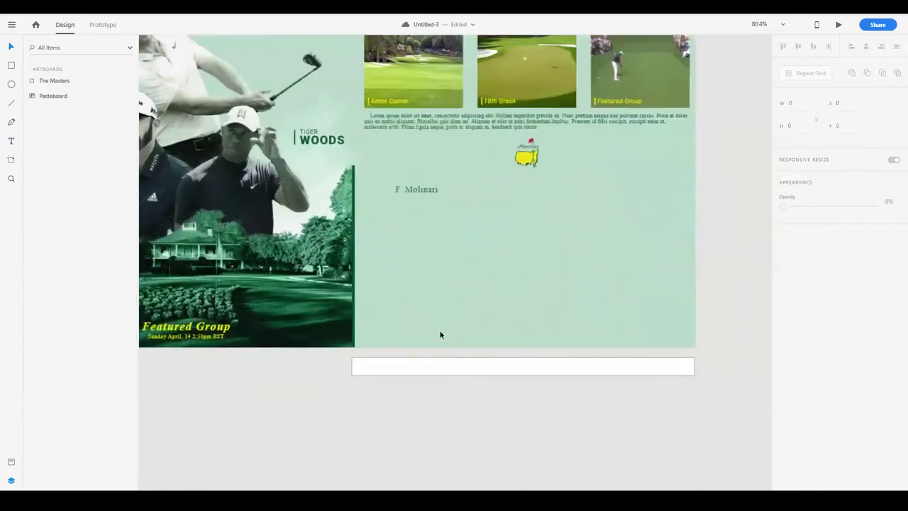
pyautogui.press('t')
pyautogui.click(473, 224)
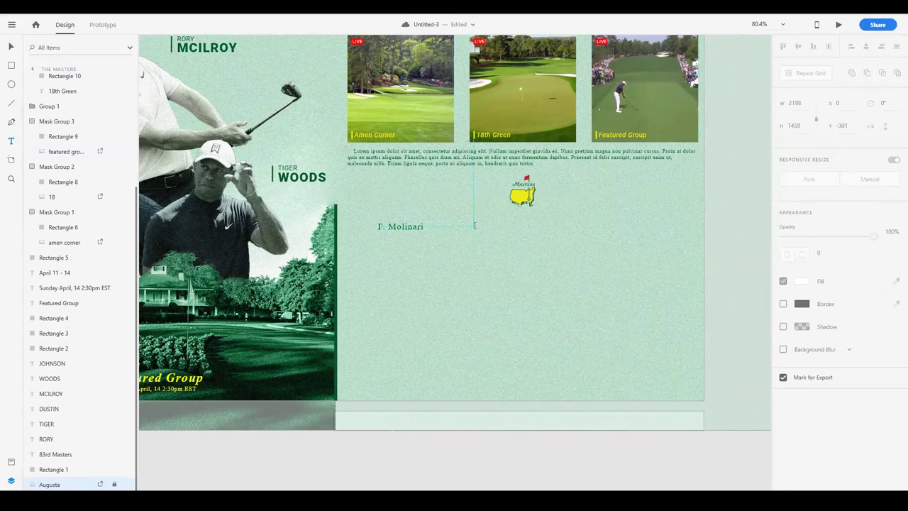
pyautogui.write('-7')
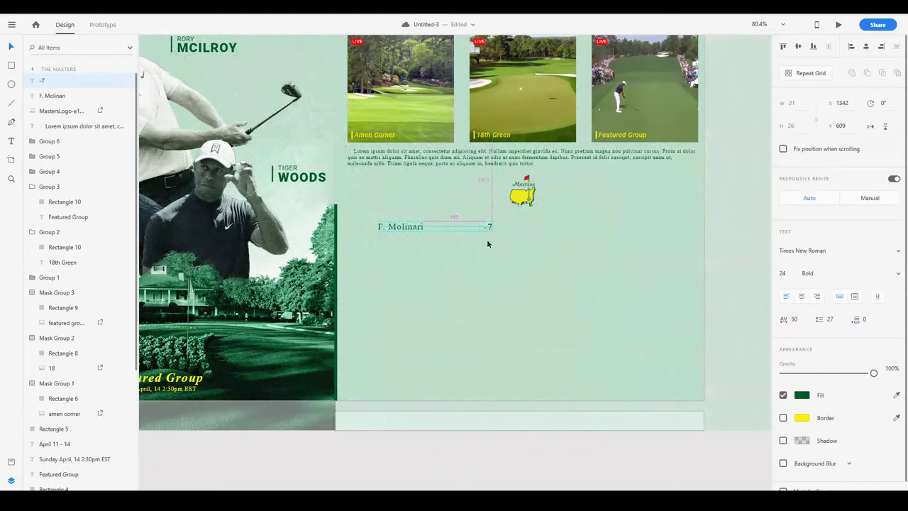
pyautogui.click(557, 454)
pyautogui.moveTo(489, 225); pyautogui.dragTo(576, 227)
pyautogui.write('5')
pyautogui.press('Escape')
pyautogui.write('F')
pyautogui.press('Escape')
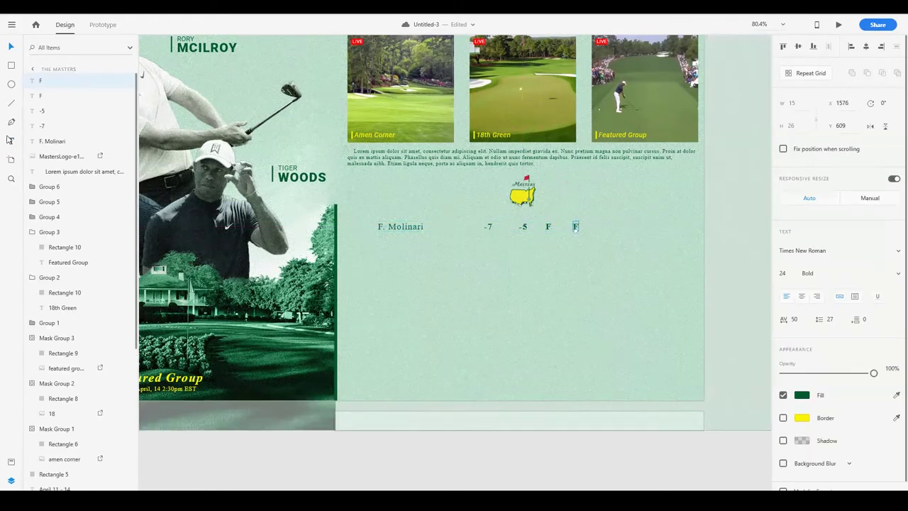
pyautogui.press('Escape')
pyautogui.press('Escape')
# - Move the five score-row values down slightly
pyautogui.scroll(3, 400, 263)
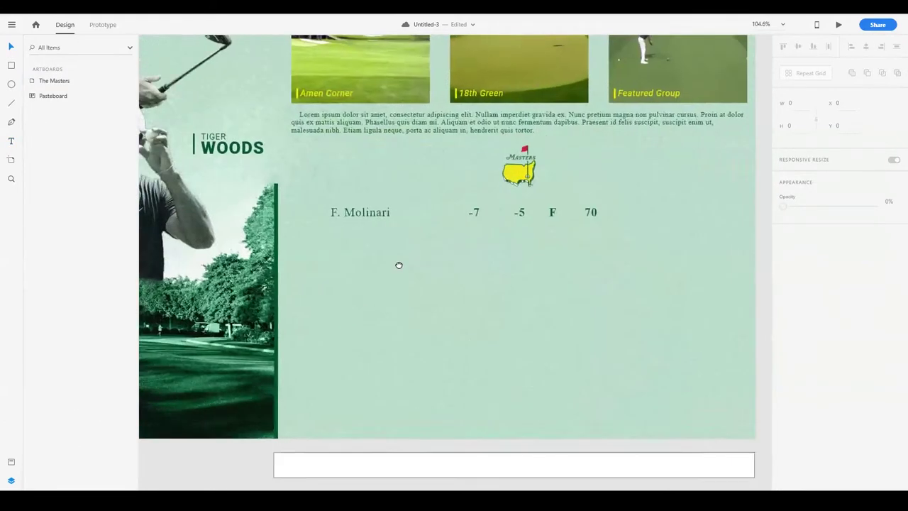
pyautogui.click(271, 251)
pyautogui.press('Escape')
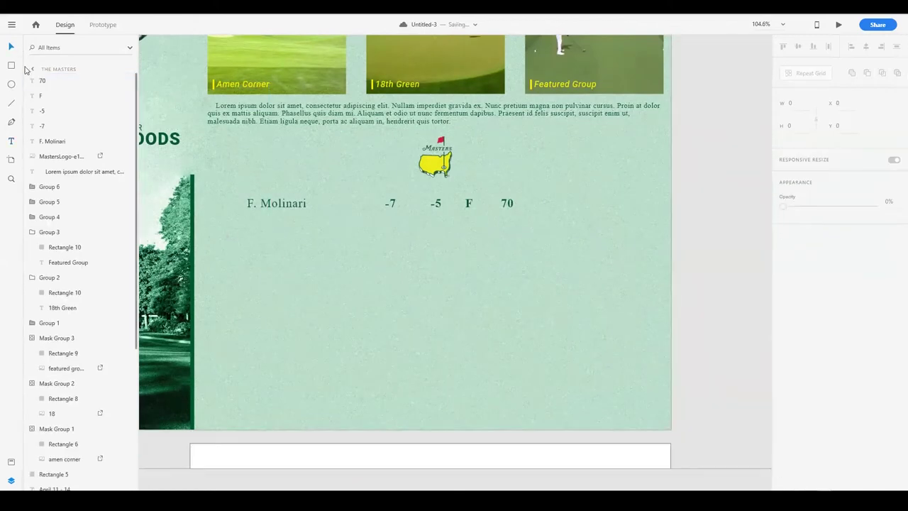
pyautogui.moveTo(238, 193)
pyautogui.mouseDown()
pyautogui.moveTo(521, 212)
pyautogui.moveTo(505, 221)
pyautogui.mouseUp()
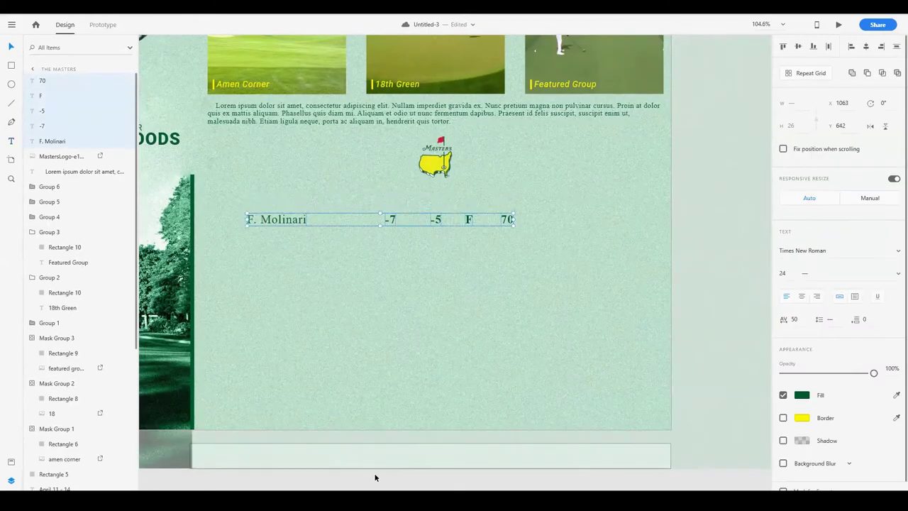
# - Add 14 pt Regular headings Player, To Par, Today, Thru and R1 above the row
pyautogui.press('t')
pyautogui.click(260, 185)
pyautogui.write('Pl')
pyautogui.press('Escape')
pyautogui.click(816, 273)
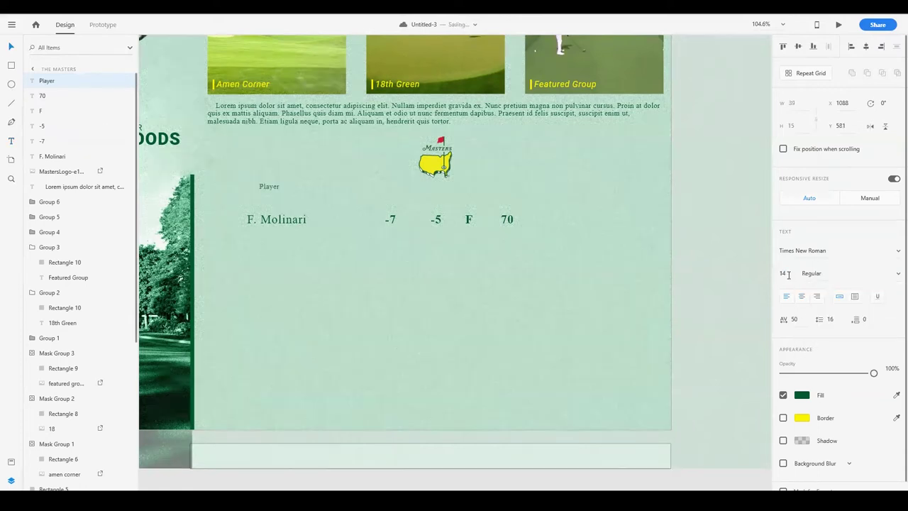
pyautogui.moveTo(270, 186); pyautogui.dragTo(396, 191)
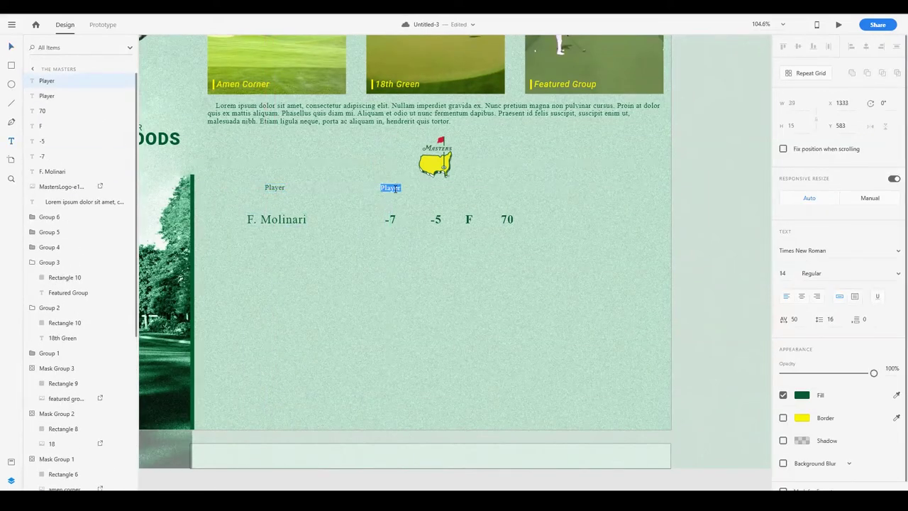
pyautogui.press('Escape')
pyautogui.hotkey('ctrl', 'd')
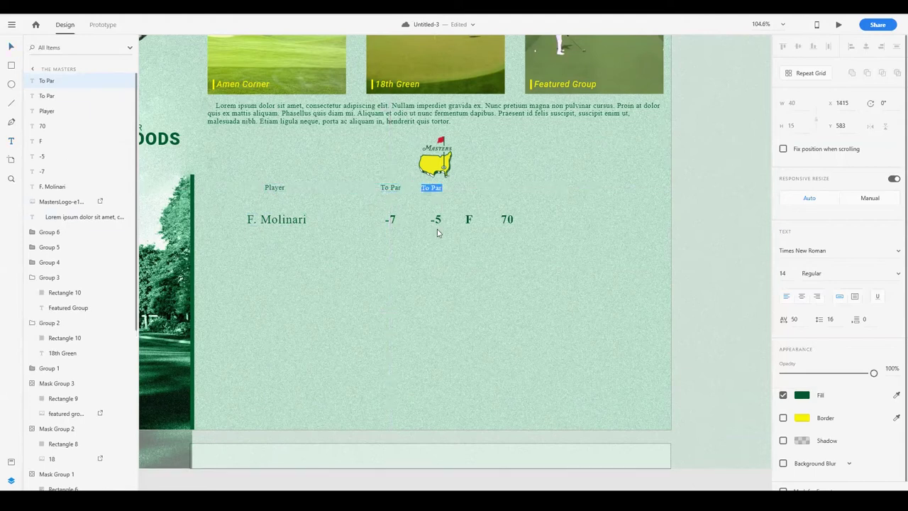
pyautogui.moveTo(429, 189); pyautogui.dragTo(502, 189)
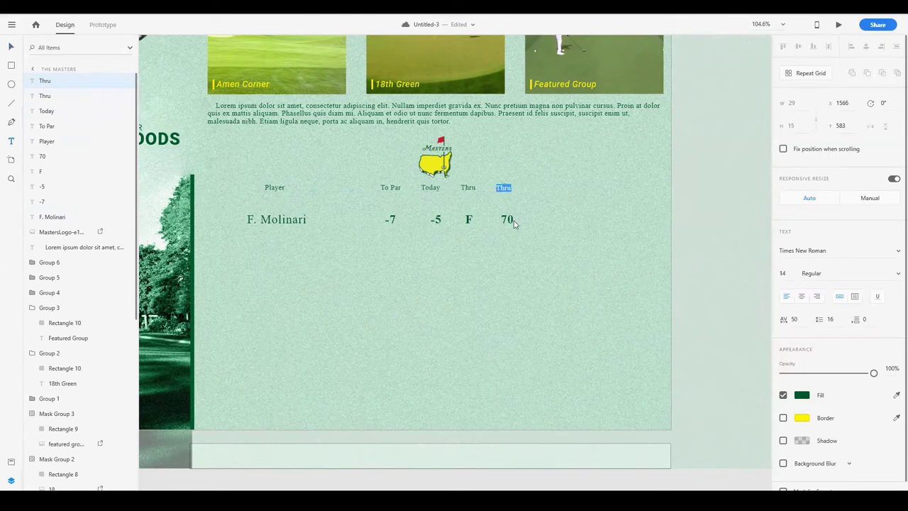
pyautogui.write('R1')
pyautogui.click(298, 291)
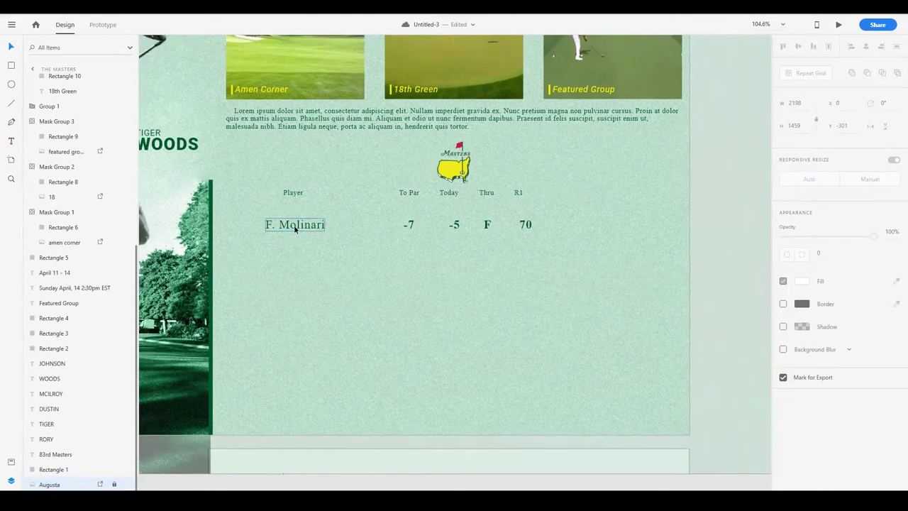
# - Spread the 70, F, -5, -7 and F. Molinari texts further right
pyautogui.scroll(-3, 294, 225)
pyautogui.click(556, 233)
pyautogui.hotkey('shift', 'Right')
pyautogui.press('Right')
pyautogui.press('Right')
pyautogui.press('Right')
pyautogui.press('Right')
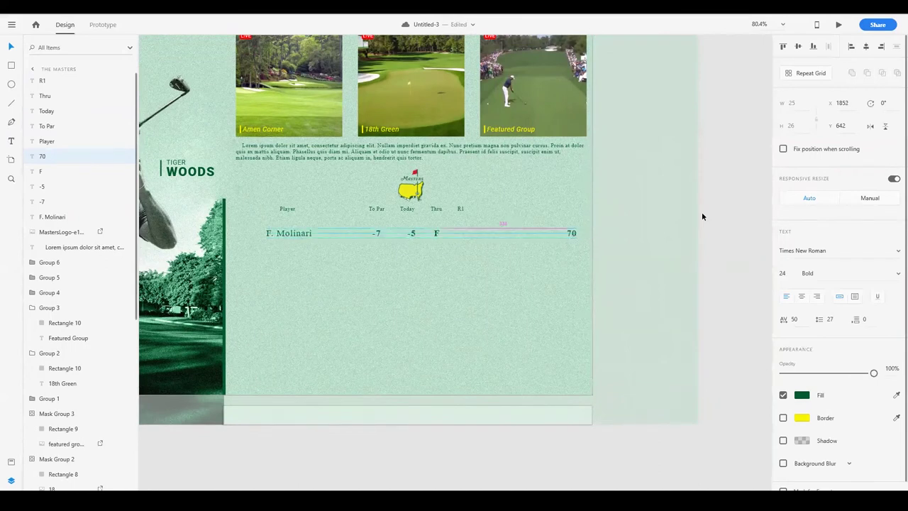
pyautogui.moveTo(440, 233); pyautogui.dragTo(537, 233)
pyautogui.moveTo(411, 233); pyautogui.dragTo(480, 233)
pyautogui.moveTo(376, 234); pyautogui.dragTo(435, 233)
pyautogui.moveTo(308, 237); pyautogui.dragTo(322, 234)
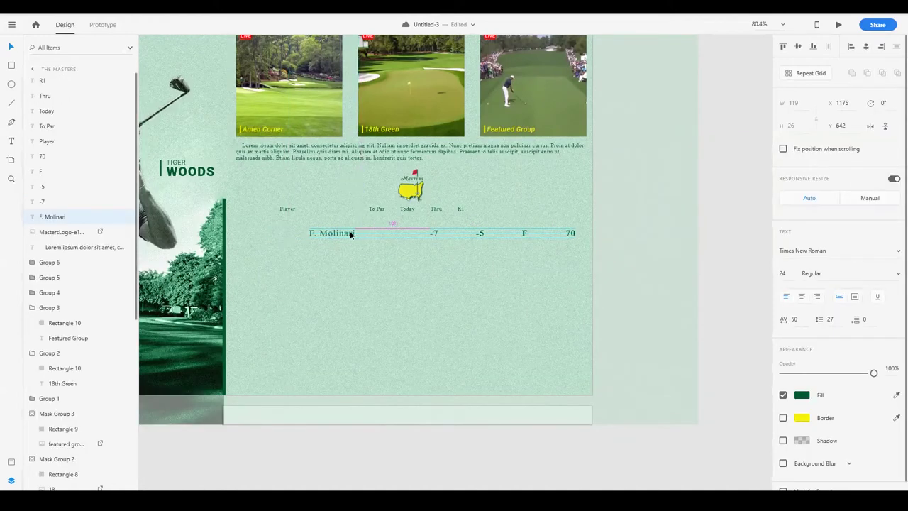
pyautogui.scroll(1, 717, 204)
# - Draw a small rectangle just left of F. Molinari
pyautogui.click(716, 204)
pyautogui.click(12, 66)
pyautogui.scroll(5, 294, 256)
pyautogui.moveTo(334, 211); pyautogui.dragTo(288, 234)
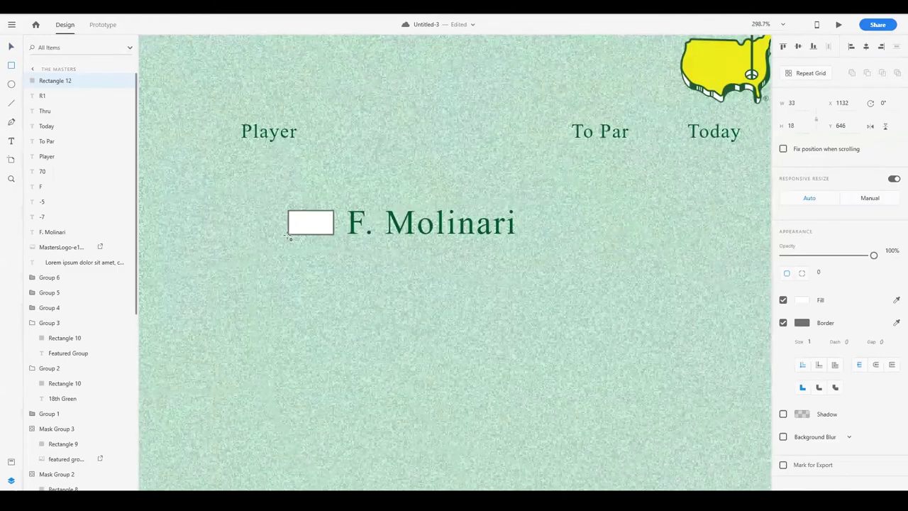
# - Import the Italy flag image from the Flags folder and place it near the box
pyautogui.hotkey('ctrl', 'shift', 'i')
pyautogui.doubleClick(184, 131)
pyautogui.click(281, 124)
pyautogui.click(533, 394)
pyautogui.scroll(2, 433, 271)
pyautogui.moveTo(404, 350)
pyautogui.mouseDown()
pyautogui.moveTo(404, 209)
pyautogui.moveTo(394, 204)
pyautogui.moveTo(360, 222)
pyautogui.mouseUp()
# - Adjust the box's width and move the flag over the white box
pyautogui.click(364, 182)
pyautogui.click(791, 103)
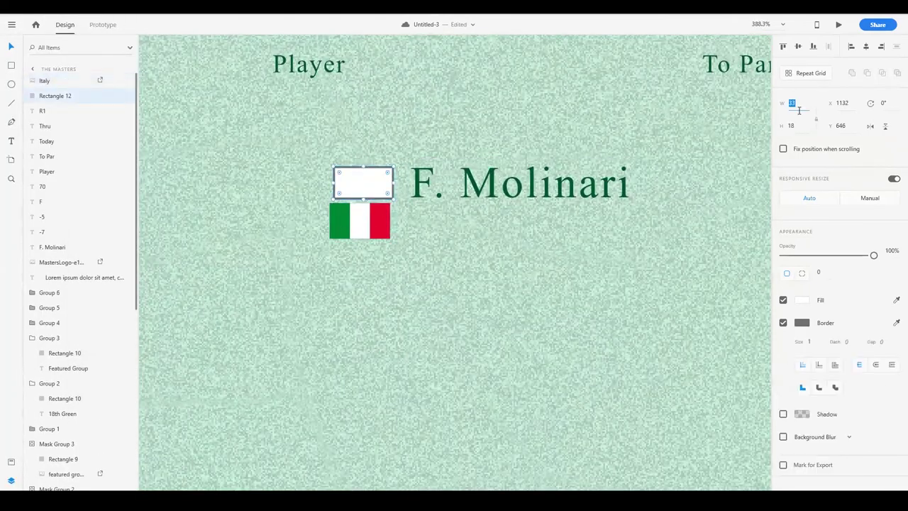
pyautogui.write('35')
pyautogui.scroll(1, 609, 185)
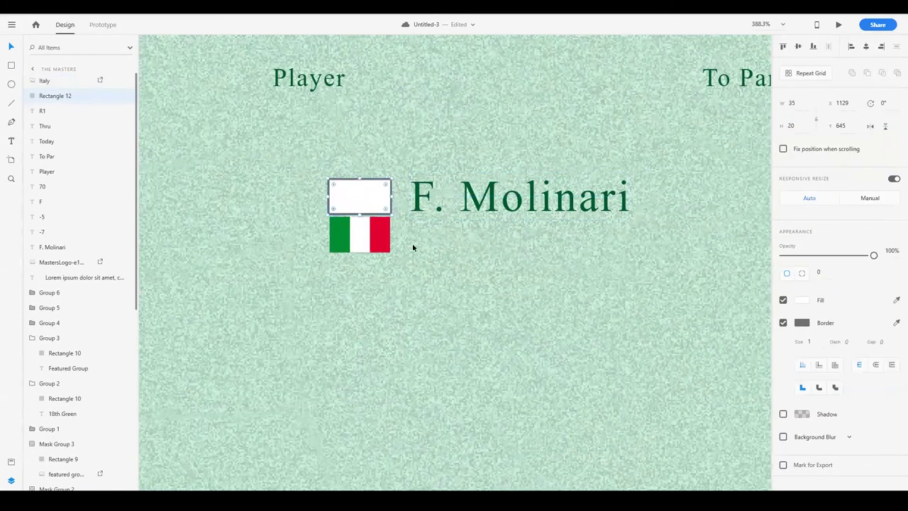
pyautogui.moveTo(338, 228); pyautogui.dragTo(351, 194)
# - Mask the Italy flag with the box and reposition it inside the mask
pyautogui.hotkey('ctrl', 'z')
pyautogui.hotkey('ctrl', 'z')
pyautogui.hotkey('ctrl', 'z')
pyautogui.hotkey('ctrl', 'z')
pyautogui.scroll(-3, 322, 245)
pyautogui.hotkey('ctrl', 'shift', 'm')
pyautogui.scroll(5, 366, 222)
pyautogui.hotkey('ctrl', 'z')
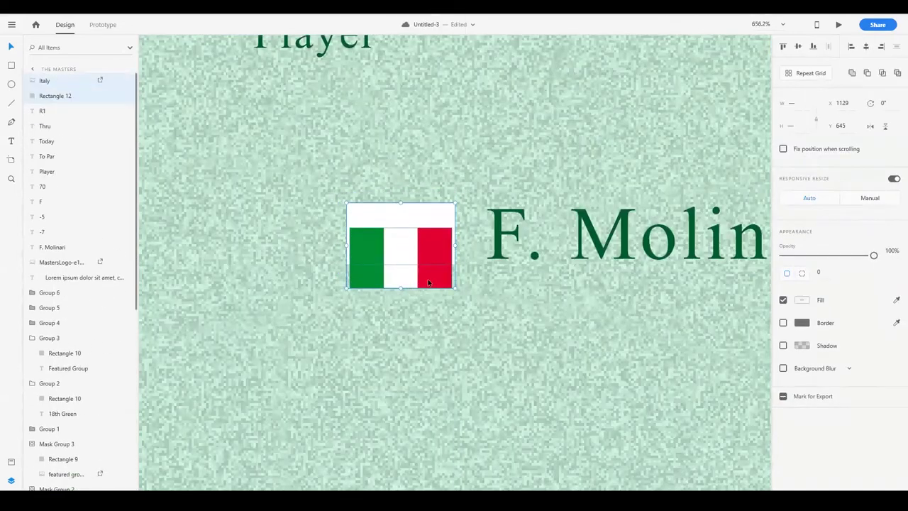
pyautogui.rightClick(395, 213)
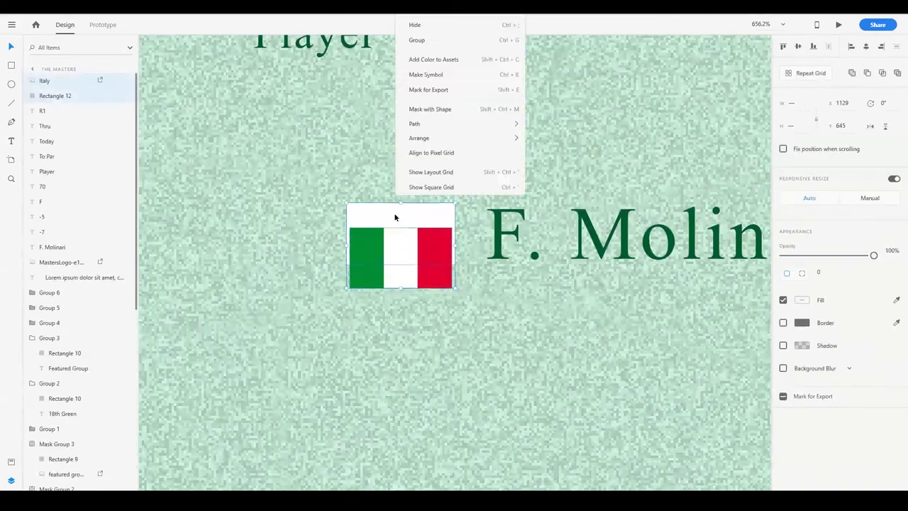
pyautogui.click(426, 107)
pyautogui.moveTo(401, 223); pyautogui.dragTo(463, 197)
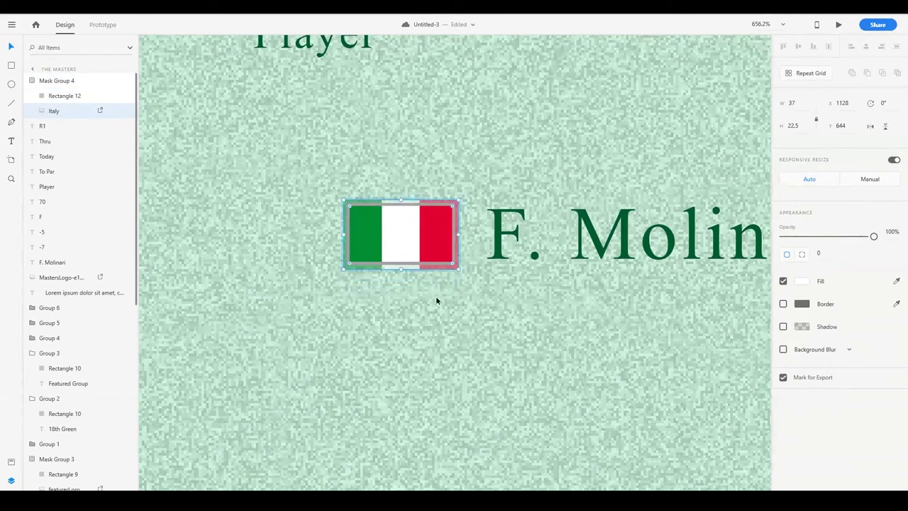
# - Draw a thin vertical green bar left of the flag
pyautogui.scroll(-5, 436, 296)
pyautogui.scroll(1, 495, 330)
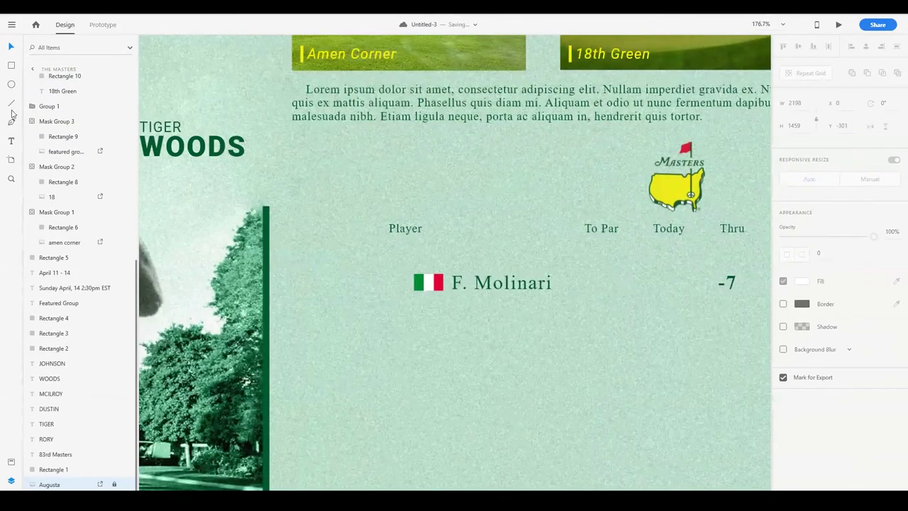
pyautogui.click(12, 66)
pyautogui.hscroll(-2, 303, 198)
pyautogui.moveTo(465, 278); pyautogui.dragTo(466, 305)
pyautogui.hscroll(5, 435, 303)
pyautogui.scroll(-2, 435, 303)
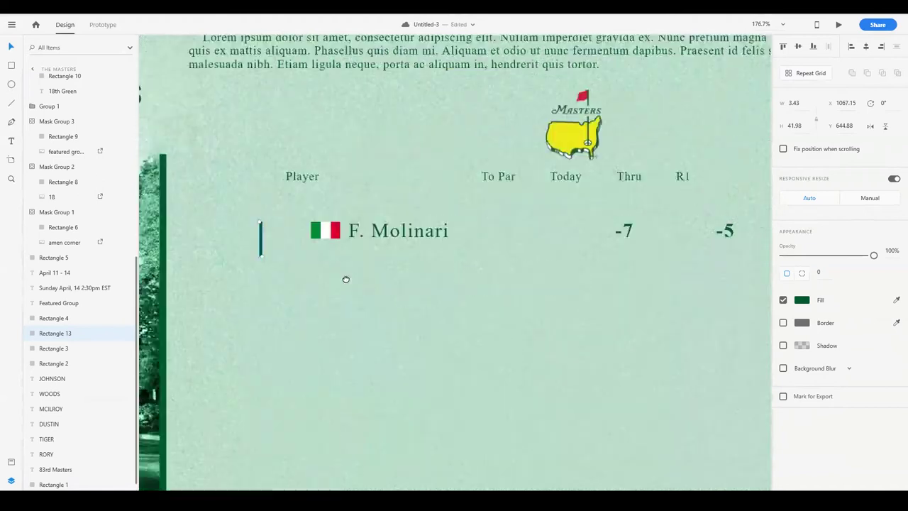
pyautogui.click(297, 215)
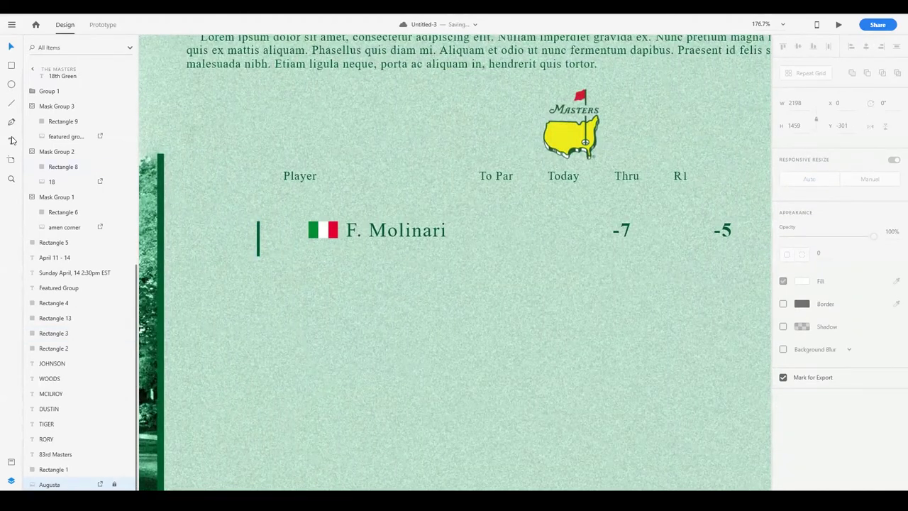
# - Add a '10' position label and move it beside the green bar
pyautogui.click(330, 301)
pyautogui.write('10')
pyautogui.click(898, 273)
pyautogui.click(816, 283)
pyautogui.scroll(2, 385, 283)
pyautogui.keyDown('ctrl'); pyautogui.scroll(2, 369, 347); pyautogui.keyUp('ctrl')
pyautogui.moveTo(370, 347); pyautogui.dragTo(294, 255)
pyautogui.click(305, 302)
# - Draw an up arrow with the Pen tool below the 10
pyautogui.keyDown('ctrl'); pyautogui.scroll(5, 368, 307); pyautogui.keyUp('ctrl')
pyautogui.click(338, 314)
pyautogui.click(338, 297)
pyautogui.click(336, 281)
pyautogui.click(349, 293)
pyautogui.keyDown('ctrl'); pyautogui.scroll(3, 363, 342); pyautogui.keyUp('ctrl')
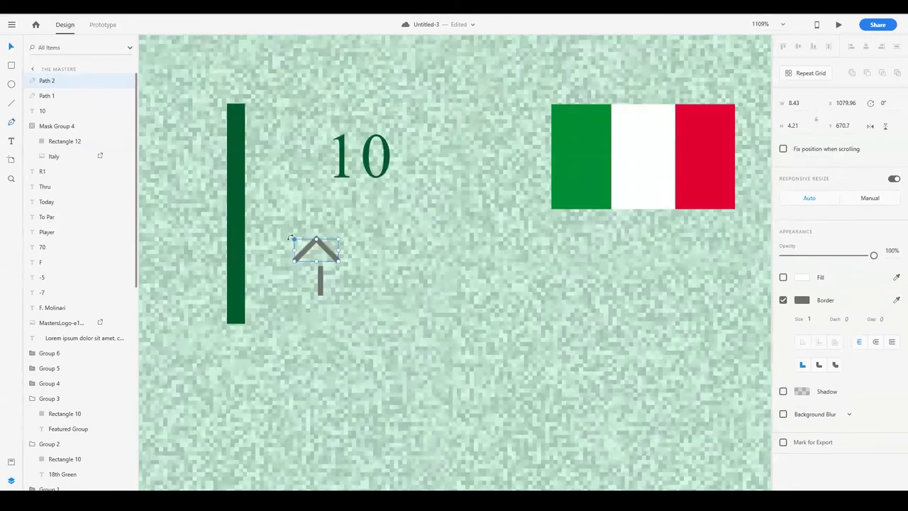
pyautogui.click(287, 273)
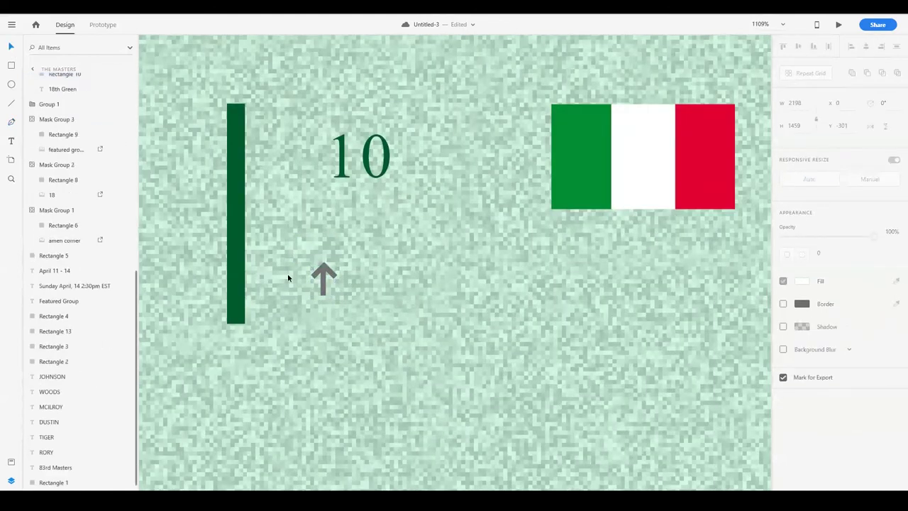
# - Colour the arrow's border green and move it beside the 10
pyautogui.keyDown('ctrl'); pyautogui.scroll(4, 287, 274); pyautogui.keyUp('ctrl')
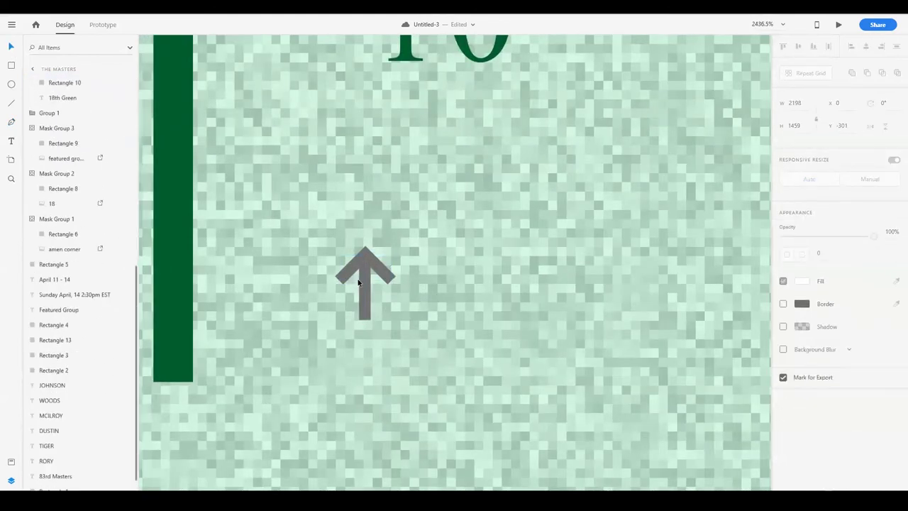
pyautogui.click(386, 275)
pyautogui.click(801, 304)
pyautogui.scroll(-4, 431, 333)
pyautogui.moveTo(431, 332)
pyautogui.mouseDown()
pyautogui.moveTo(427, 239)
pyautogui.moveTo(434, 249)
pyautogui.mouseUp()
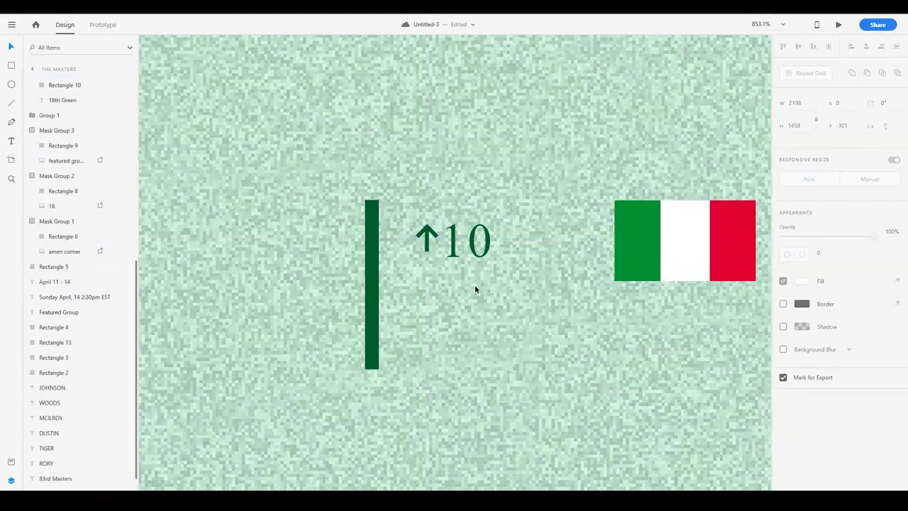
pyautogui.scroll(-6, 467, 291)
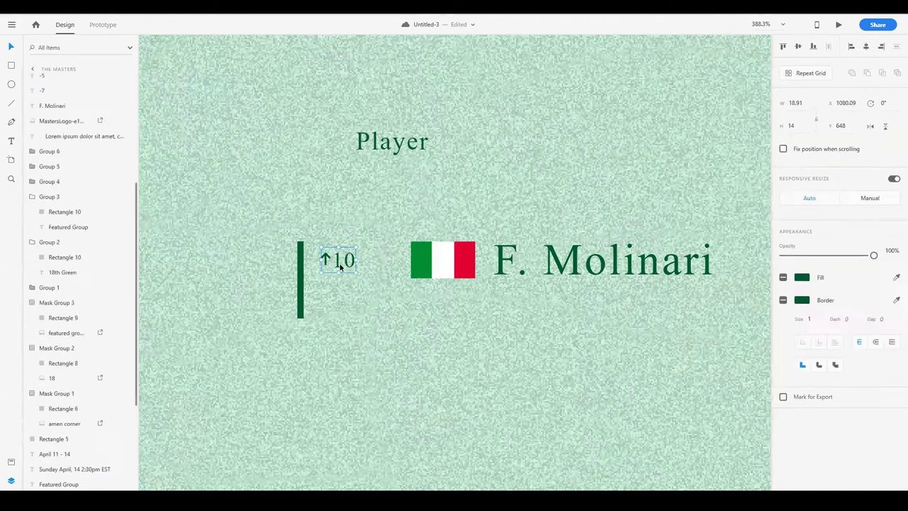
pyautogui.scroll(-3, 421, 315)
# - Reposition the headings: Player above the flag, R1 above 70, Thru over F, -5 under Today
pyautogui.scroll(-3, 445, 348)
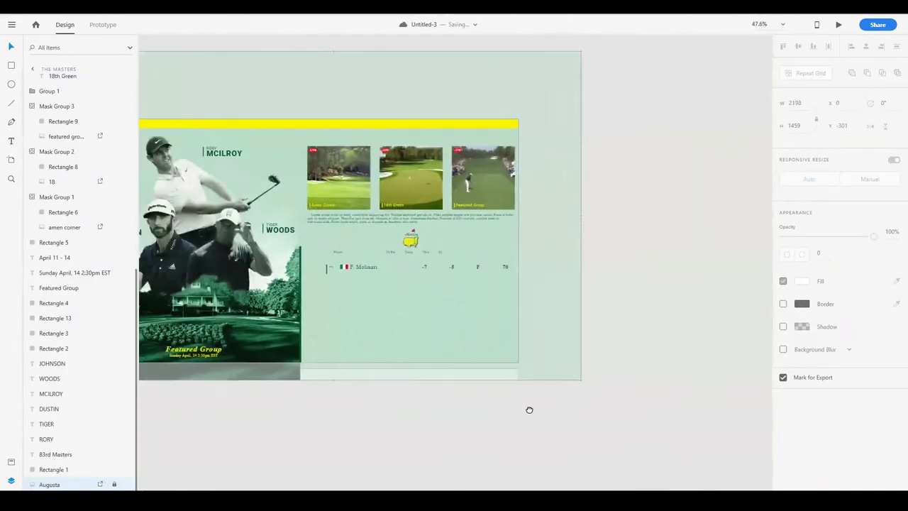
pyautogui.scroll(2, 527, 409)
pyautogui.scroll(1, 475, 234)
pyautogui.moveTo(328, 208); pyautogui.dragTo(340, 222)
pyautogui.scroll(4, 342, 220)
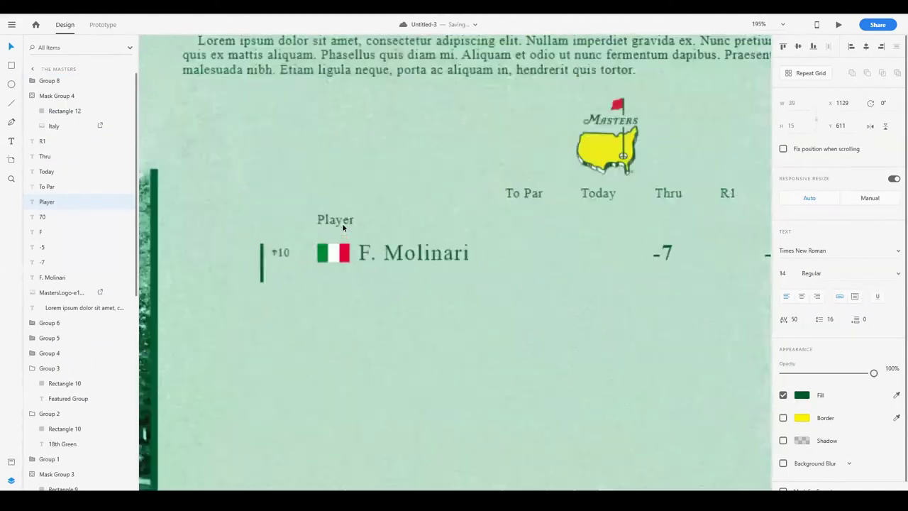
pyautogui.hscroll(5, 346, 210)
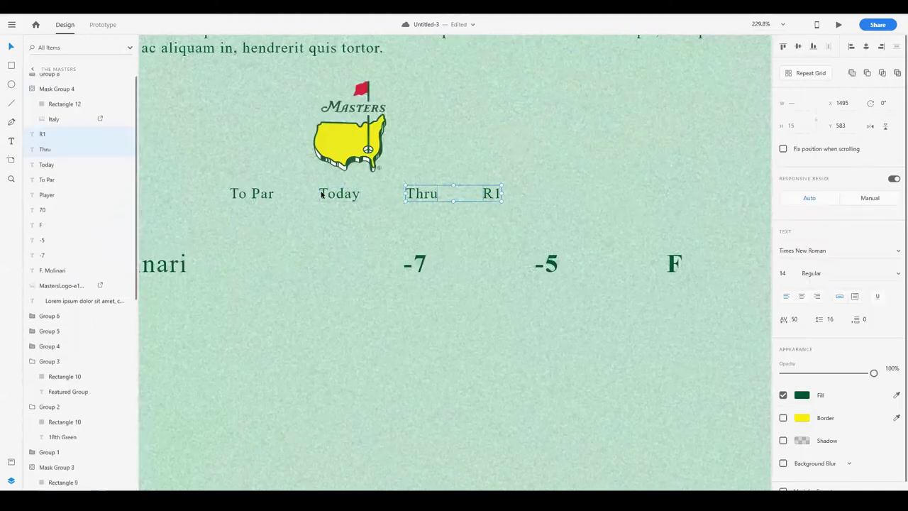
pyautogui.moveTo(253, 194); pyautogui.dragTo(419, 194)
pyautogui.moveTo(546, 264); pyautogui.dragTo(505, 264)
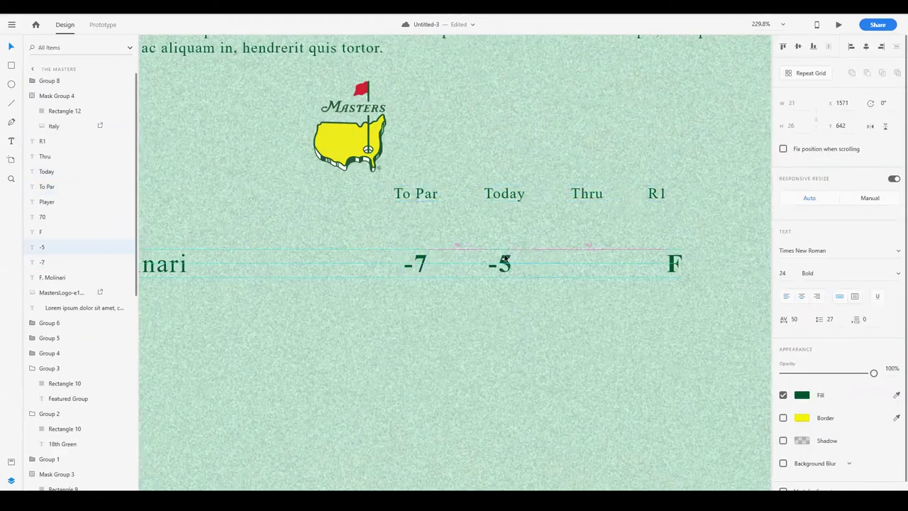
pyautogui.click(608, 300)
pyautogui.hscroll(5, 608, 301)
pyautogui.moveTo(440, 175); pyautogui.dragTo(588, 175)
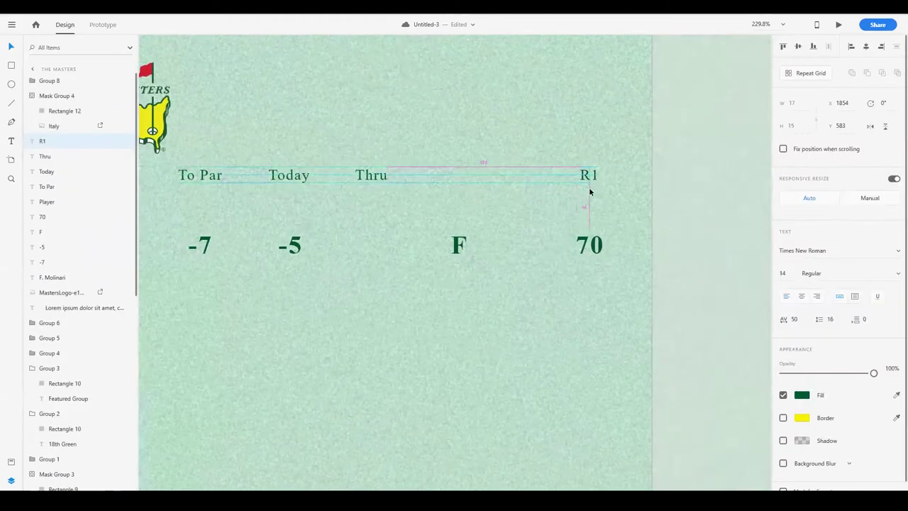
pyautogui.moveTo(371, 175); pyautogui.dragTo(458, 176)
pyautogui.scroll(-5, 411, 357)
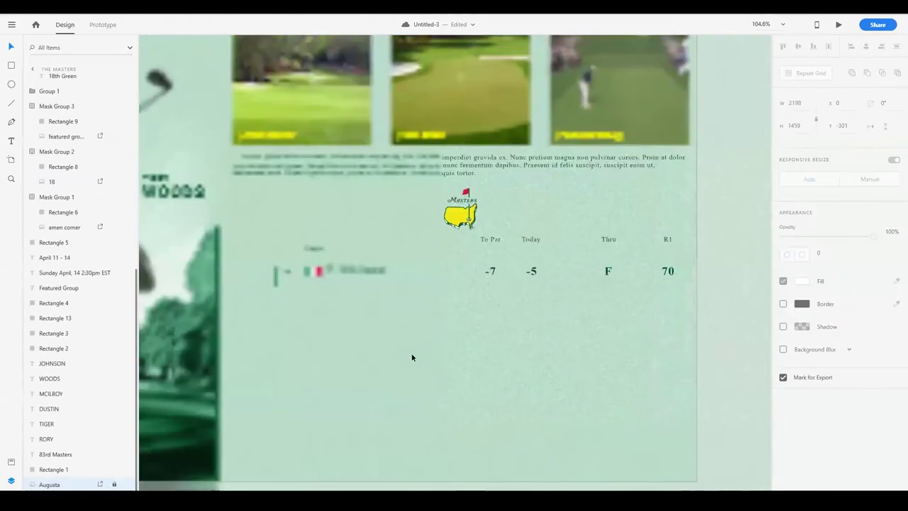
# - Nudge the Thru, Today and To Par columns left together with their scores
pyautogui.click(528, 242)
pyautogui.keyDown('shift'); pyautogui.click(528, 209); pyautogui.keyUp('shift')
pyautogui.click(594, 210)
pyautogui.keyDown('shift'); pyautogui.click(594, 242); pyautogui.keyUp('shift')
pyautogui.moveTo(594, 242); pyautogui.dragTo(592, 242)
pyautogui.click(526, 209)
pyautogui.keyDown('shift'); pyautogui.click(527, 242); pyautogui.keyUp('shift')
pyautogui.moveTo(528, 242); pyautogui.dragTo(456, 242)
pyautogui.click(476, 209)
pyautogui.keyDown('shift'); pyautogui.click(476, 242); pyautogui.keyUp('shift')
pyautogui.press('Escape')
pyautogui.click(340, 242)
pyautogui.moveTo(667, 254)
pyautogui.mouseDown()
pyautogui.moveTo(263, 248)
pyautogui.moveTo(301, 265)
pyautogui.mouseUp()
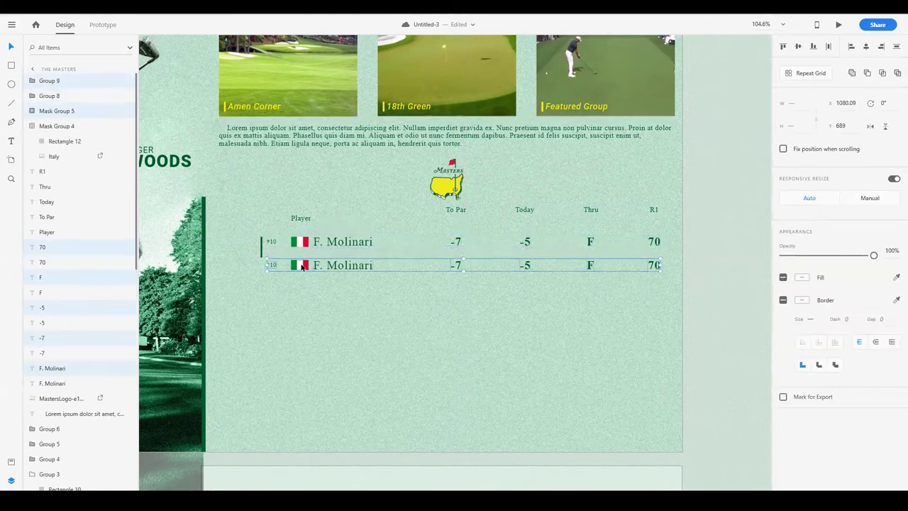
pyautogui.scroll(-2, 353, 245)
pyautogui.click(449, 239)
pyautogui.moveTo(521, 239); pyautogui.dragTo(528, 333)
pyautogui.hotkey('ctrl', 'z')
pyautogui.moveTo(334, 320); pyautogui.dragTo(333, 413)
pyautogui.scroll(-2, 343, 187)
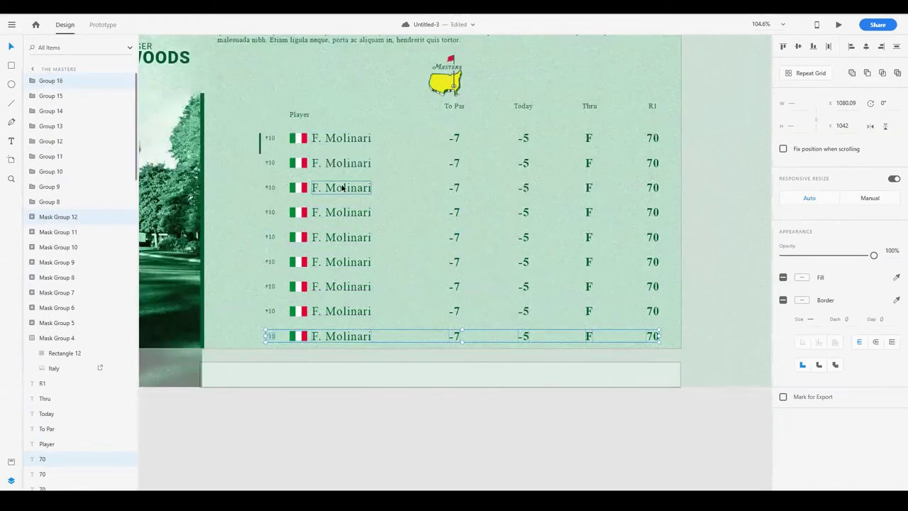
pyautogui.scroll(-5, 341, 311)
# - Drag the score table's bottom handle down until it shows ten rows
pyautogui.moveTo(336, 228); pyautogui.dragTo(583, 379)
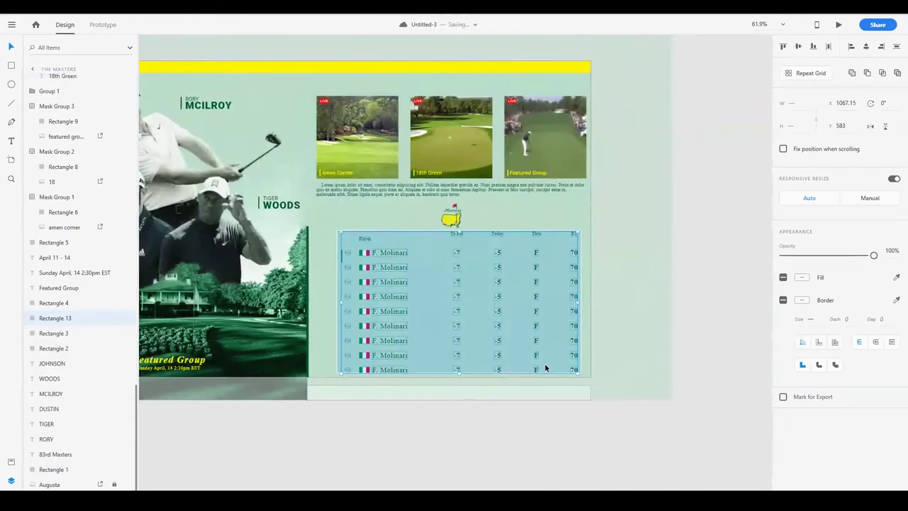
pyautogui.click(383, 357)
pyautogui.scroll(3, 426, 374)
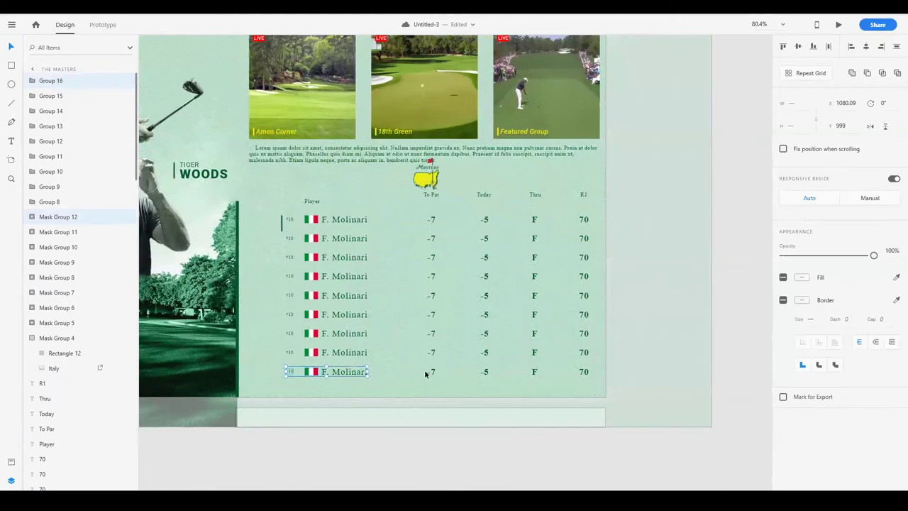
pyautogui.moveTo(555, 379); pyautogui.dragTo(555, 398)
pyautogui.scroll(3, 424, 438)
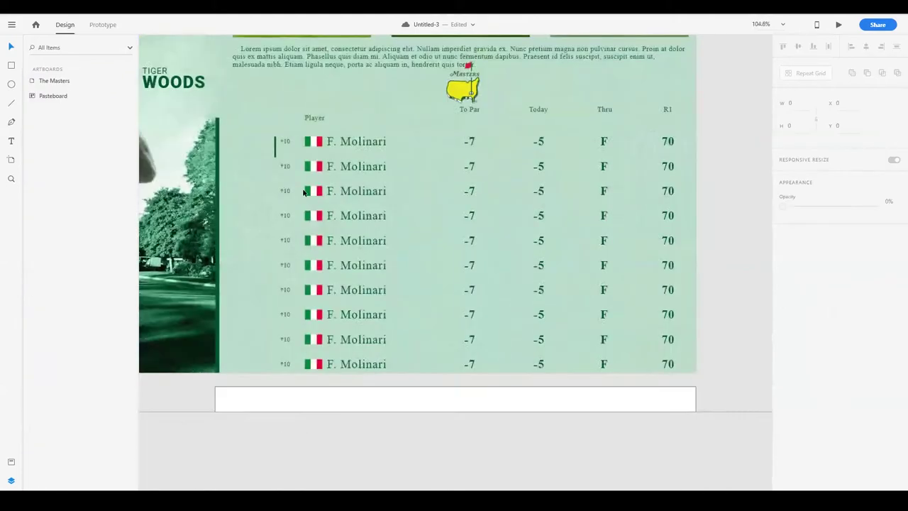
pyautogui.click(479, 268)
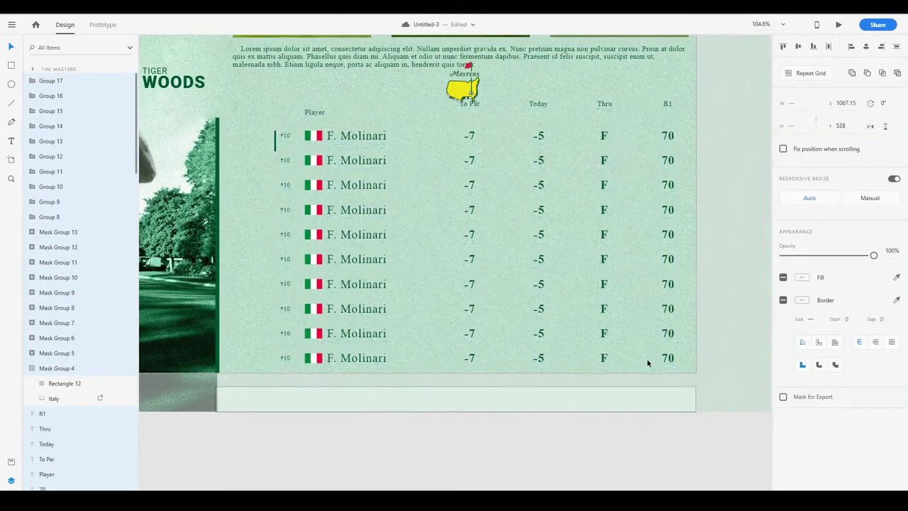
pyautogui.scroll(2, 488, 71)
pyautogui.scroll(1, 488, 71)
pyautogui.click(453, 136)
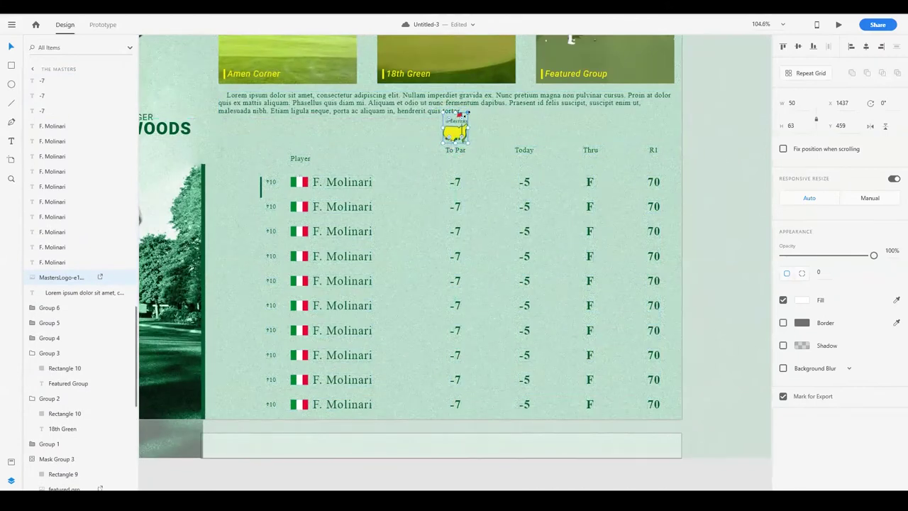
pyautogui.click(264, 201)
pyautogui.scroll(2, 264, 201)
# - Change the second leaderboard row's player name to J. Day
pyautogui.scroll(1, 264, 201)
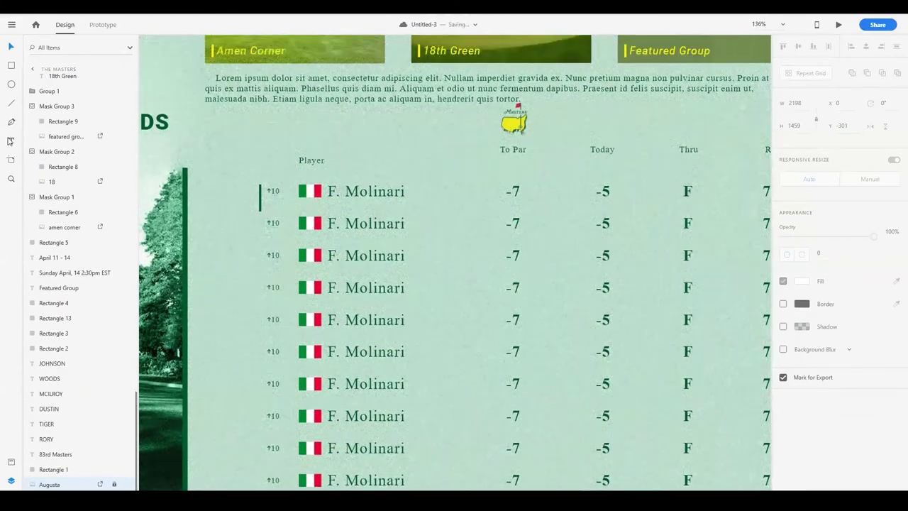
pyautogui.click(9, 140)
pyautogui.click(338, 232)
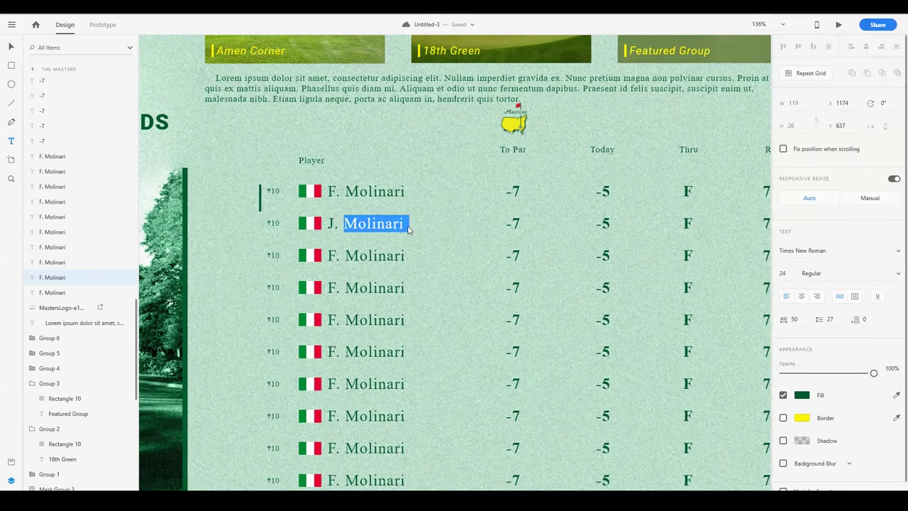
pyautogui.hscroll(2, 511, 227)
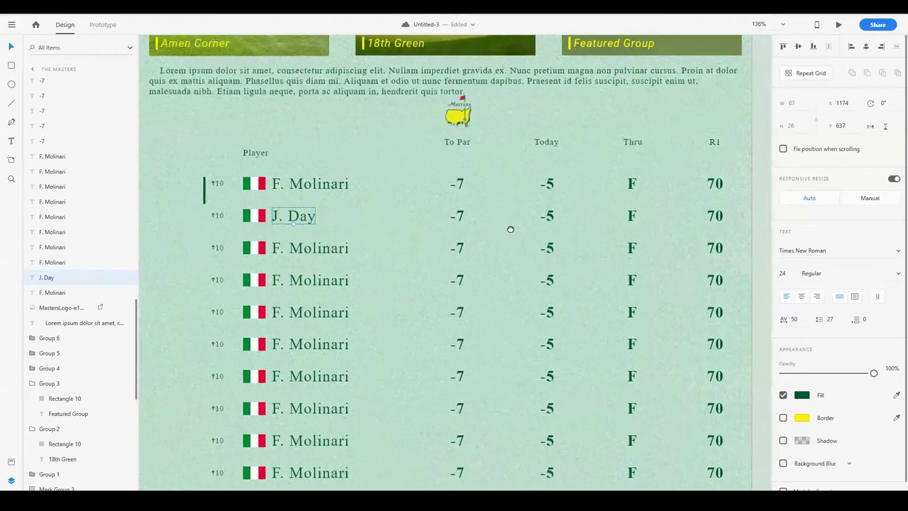
# - Stretch the green bar (Rectangle 13) down to span four rows
pyautogui.click(205, 202)
pyautogui.scroll(4, 205, 204)
pyautogui.moveTo(218, 275); pyautogui.dragTo(280, 237)
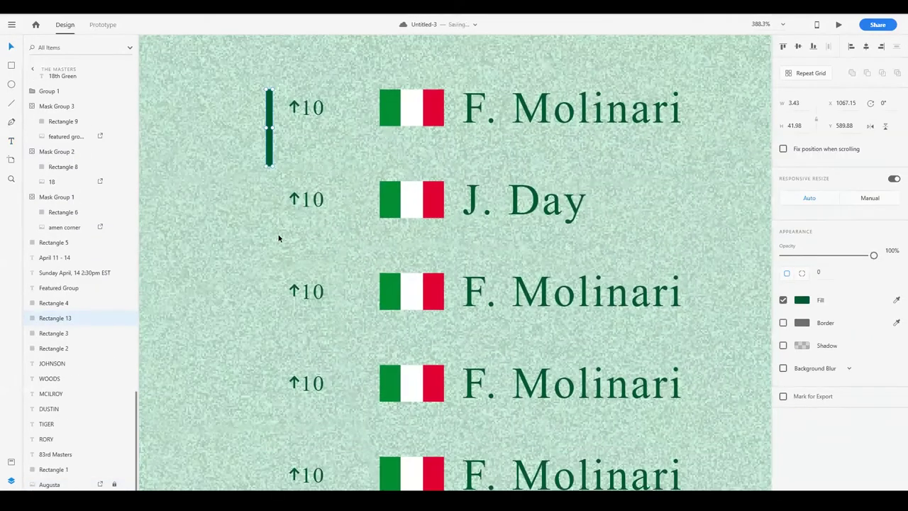
pyautogui.scroll(1, 276, 213)
pyautogui.moveTo(267, 162); pyautogui.dragTo(268, 465)
pyautogui.click(239, 372)
pyautogui.scroll(-3, 239, 373)
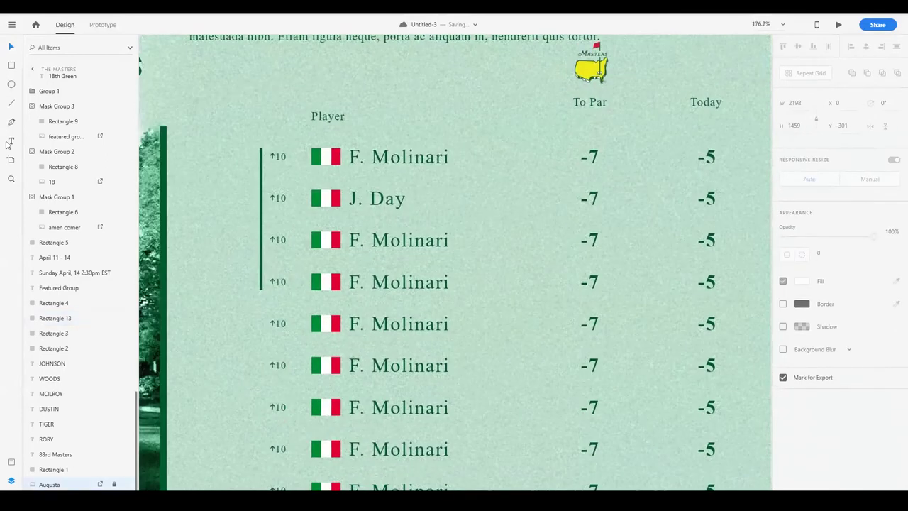
# - Add a Bold 'T1' label centred beside the green bar
pyautogui.press('t')
pyautogui.click(220, 236)
pyautogui.write('T1')
pyautogui.press('Escape')
pyautogui.click(838, 273)
pyautogui.click(823, 327)
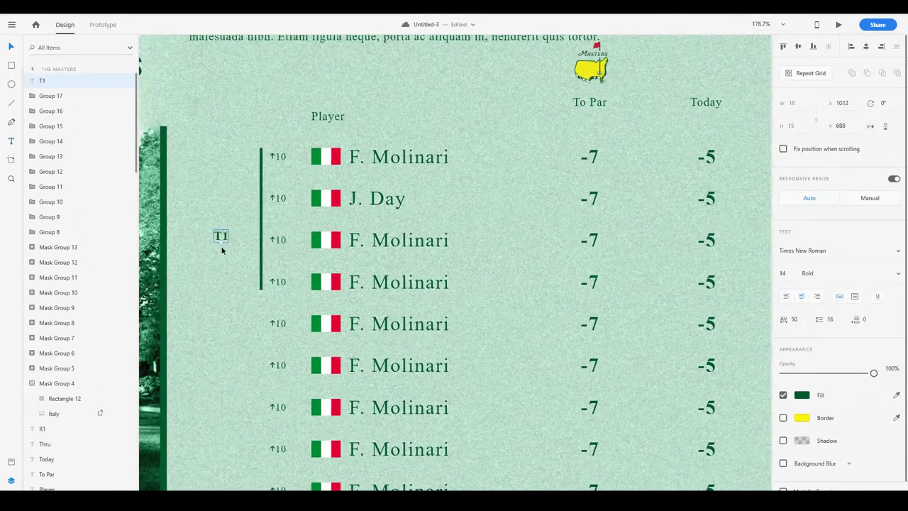
pyautogui.moveTo(245, 224); pyautogui.dragTo(244, 216)
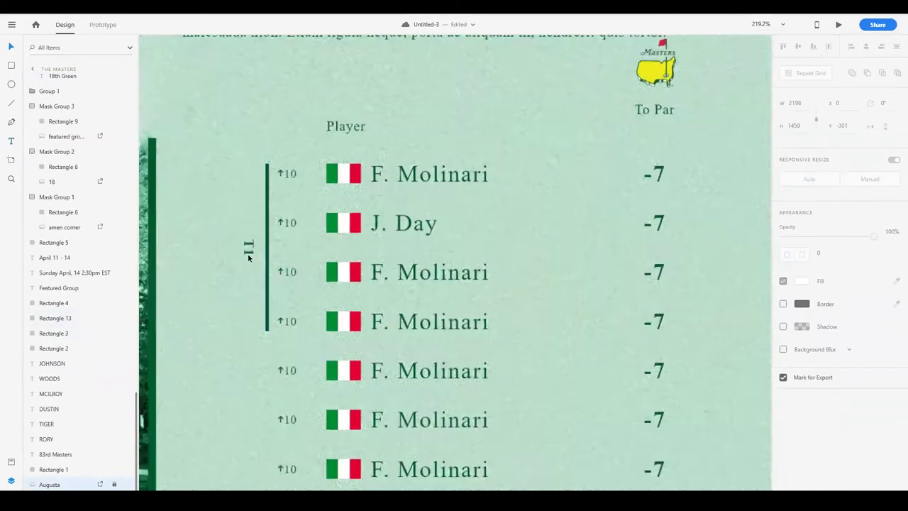
pyautogui.scroll(4, 248, 253)
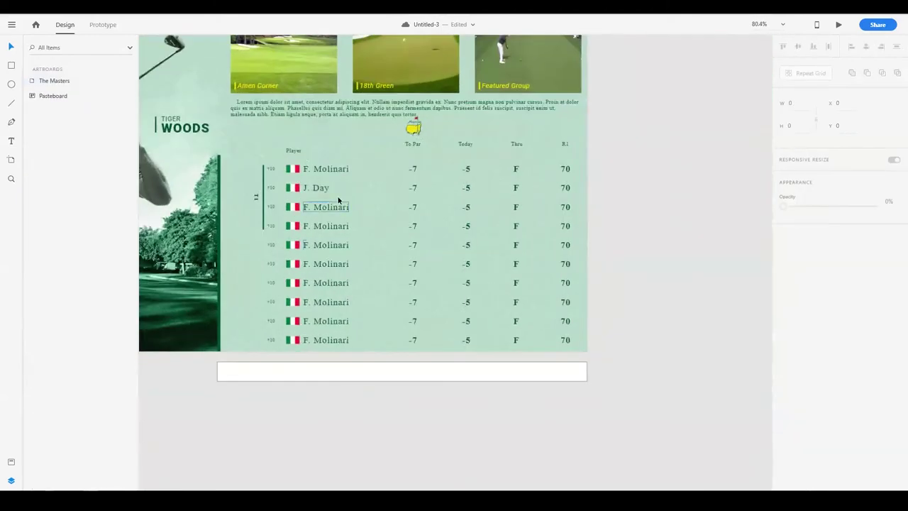
pyautogui.scroll(5, 334, 203)
# - Import the Australia flag and place it over J. Day's slot, replacing the Italy image
pyautogui.hotkey('ctrl', 'shift', 'i')
pyautogui.click(532, 393)
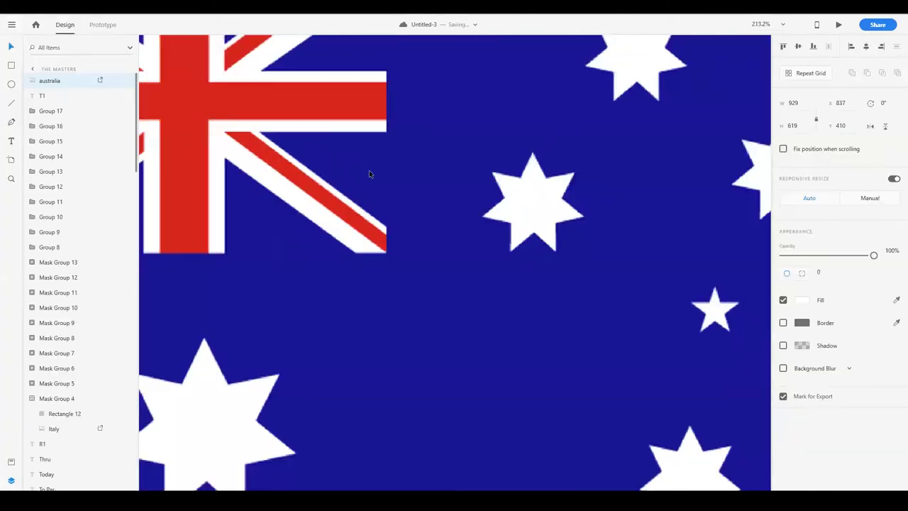
pyautogui.scroll(5, 312, 141)
pyautogui.scroll(3, 312, 141)
pyautogui.doubleClick(312, 141)
pyautogui.press('Delete')
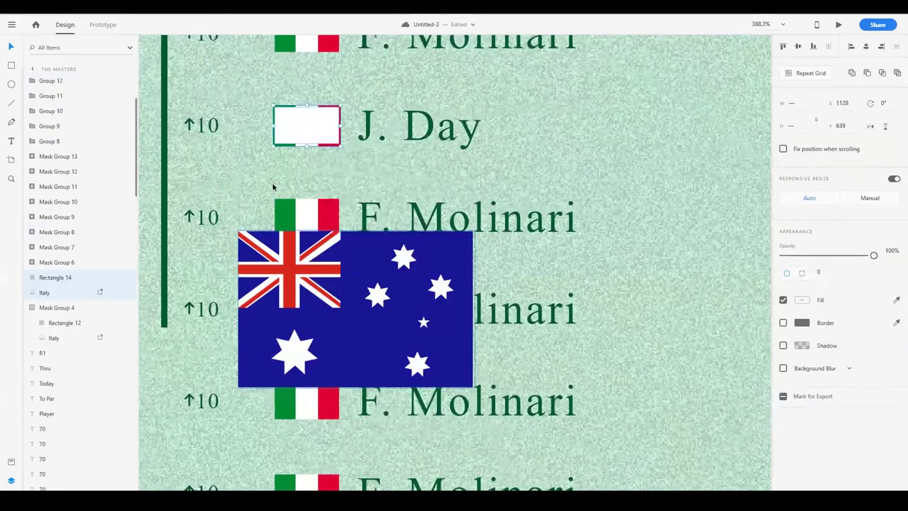
pyautogui.moveTo(354, 306); pyautogui.dragTo(380, 252)
pyautogui.moveTo(497, 334)
pyautogui.mouseDown()
pyautogui.moveTo(369, 183)
pyautogui.moveTo(351, 181)
pyautogui.mouseUp()
# - Mask the Australia flag with J. Day's white flag rectangle using Mask with Shape
pyautogui.keyDown('shift'); pyautogui.click(306, 122); pyautogui.keyUp('shift')
pyautogui.rightClick(306, 122)
pyautogui.click(325, 345)
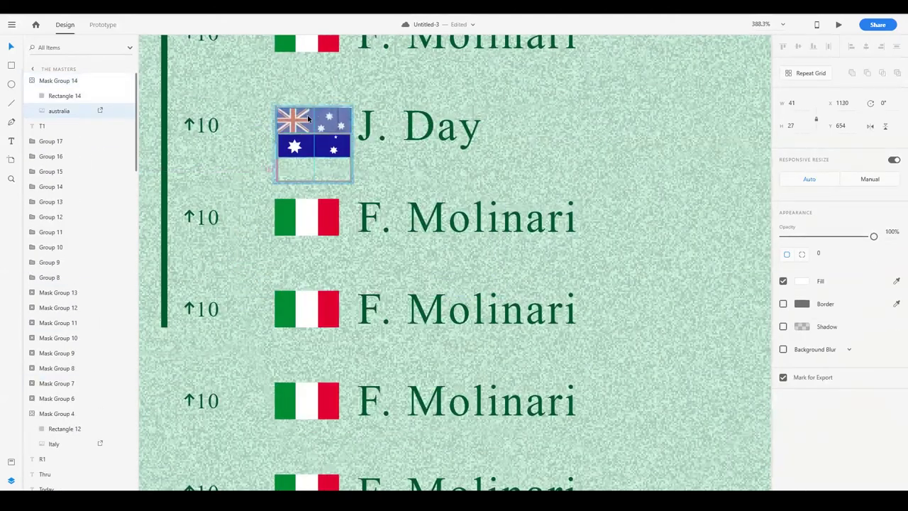
pyautogui.scroll(5, 312, 163)
pyautogui.rightClick(334, 185)
pyautogui.click(366, 197)
pyautogui.moveTo(333, 204); pyautogui.dragTo(321, 92)
pyautogui.hotkey('ctrl', 'z')
pyautogui.hotkey('ctrl', 'z')
pyautogui.rightClick(355, 163)
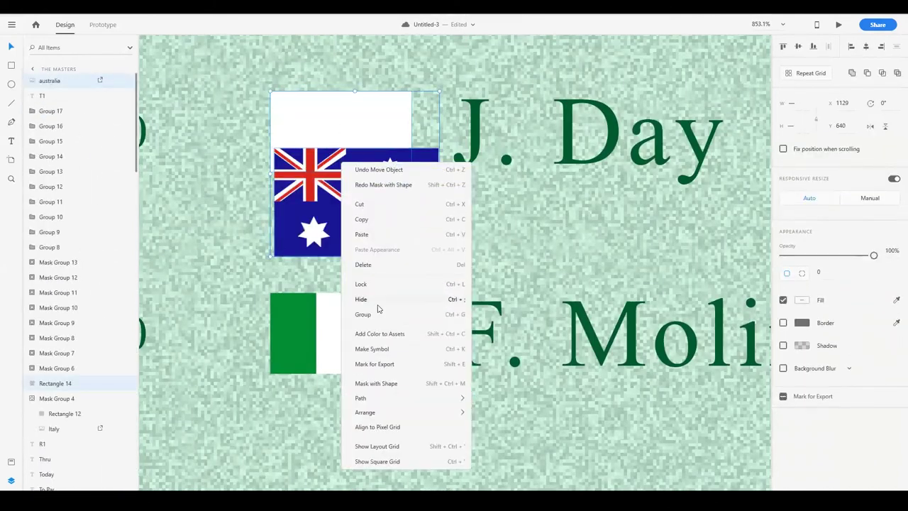
pyautogui.click(383, 182)
# - Reposition and resize the Australia flag to fill the mask frame
pyautogui.moveTo(339, 162); pyautogui.dragTo(334, 114)
pyautogui.moveTo(267, 77); pyautogui.dragTo(266, 84)
pyautogui.moveTo(340, 183); pyautogui.dragTo(341, 180)
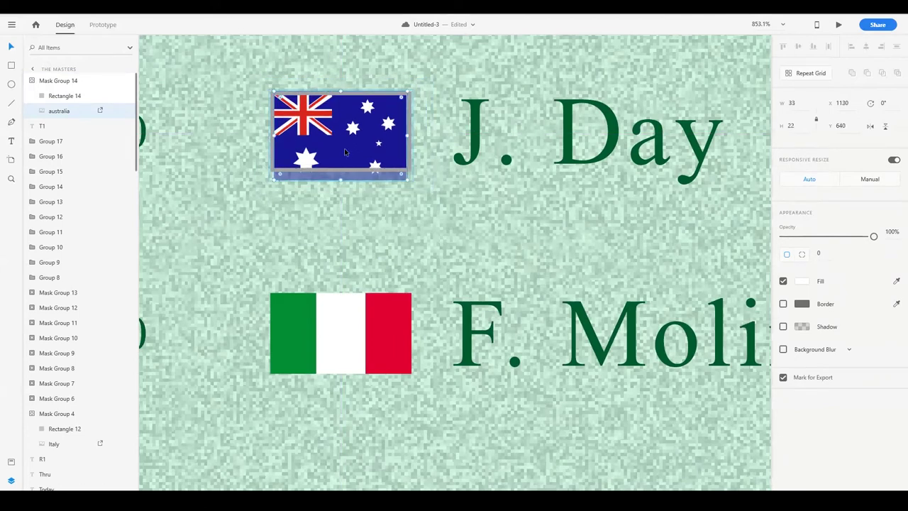
pyautogui.press('Escape')
pyautogui.scroll(-5, 420, 211)
pyautogui.scroll(-5, 365, 223)
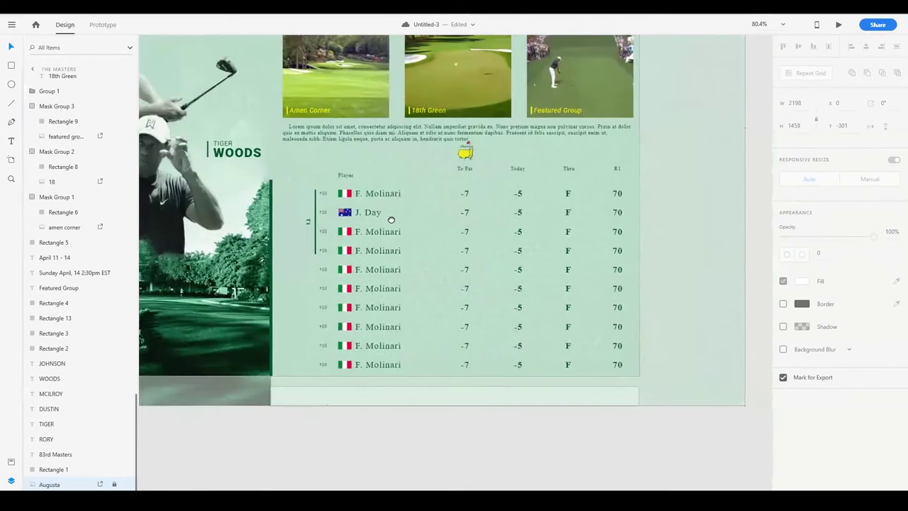
pyautogui.scroll(-3, 391, 218)
pyautogui.scroll(7, 305, 234)
# - Set the third row's position change marker to '-'
pyautogui.doubleClick(270, 208)
pyautogui.write('-')
pyautogui.press('Escape')
pyautogui.scroll(5, 260, 206)
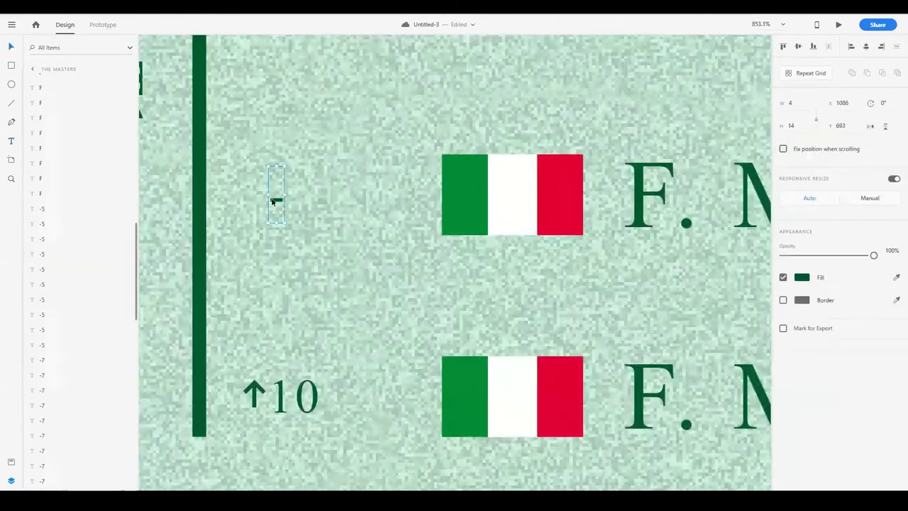
pyautogui.scroll(-3, 283, 199)
pyautogui.click(349, 199)
pyautogui.scroll(-3, 349, 199)
pyautogui.hscroll(3, 284, 227)
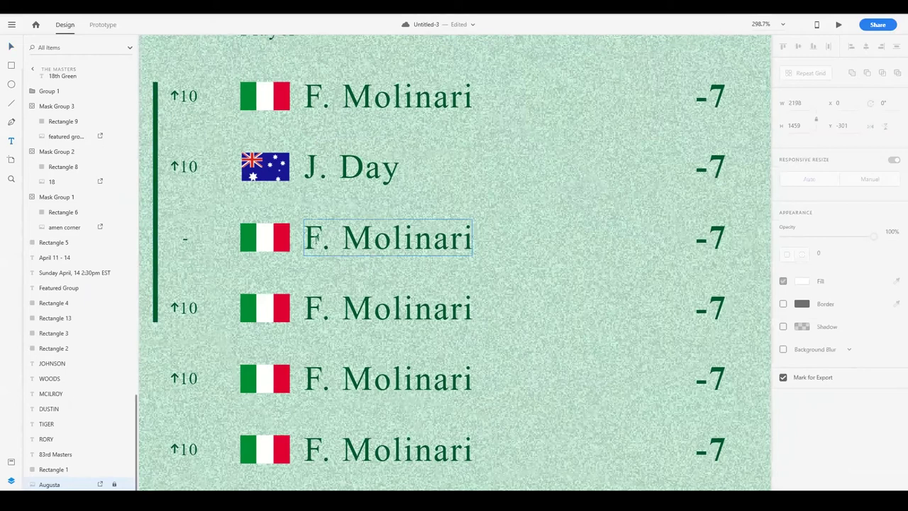
# - Rename the third-row player from Molinari to B. Koepka
pyautogui.doubleClick(316, 239)
pyautogui.write('B')
pyautogui.doubleClick(381, 238)
pyautogui.write('Koep')
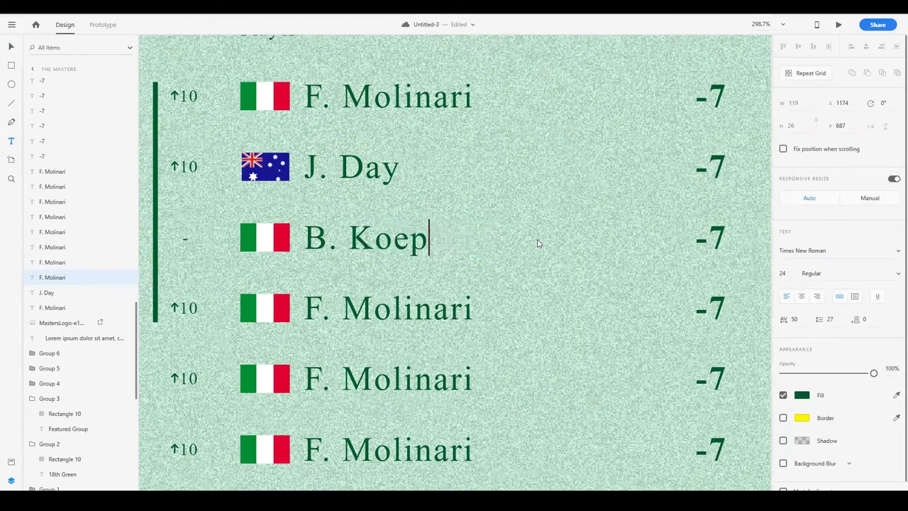
pyautogui.click(13, 48)
pyautogui.scroll(-3, 377, 208)
pyautogui.hscroll(3, 509, 263)
pyautogui.hscroll(3, 509, 263)
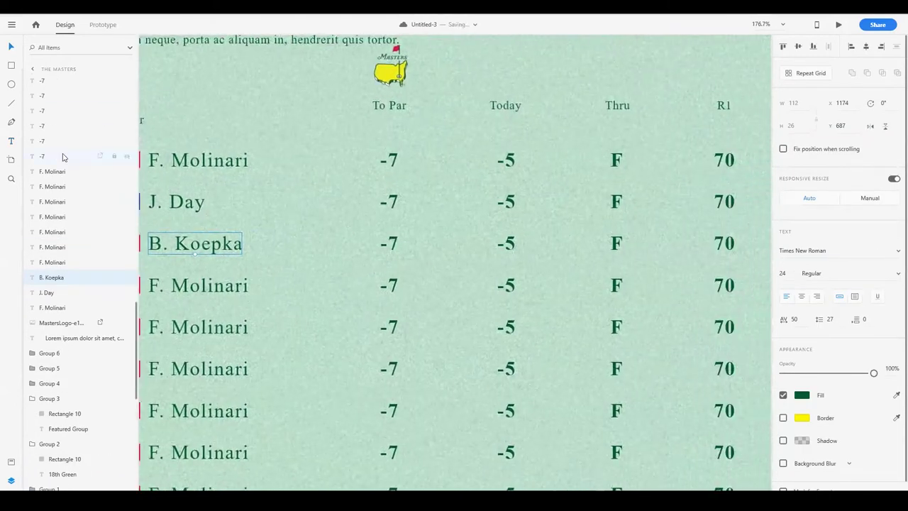
pyautogui.write('-1')
pyautogui.hscroll(3, 401, 276)
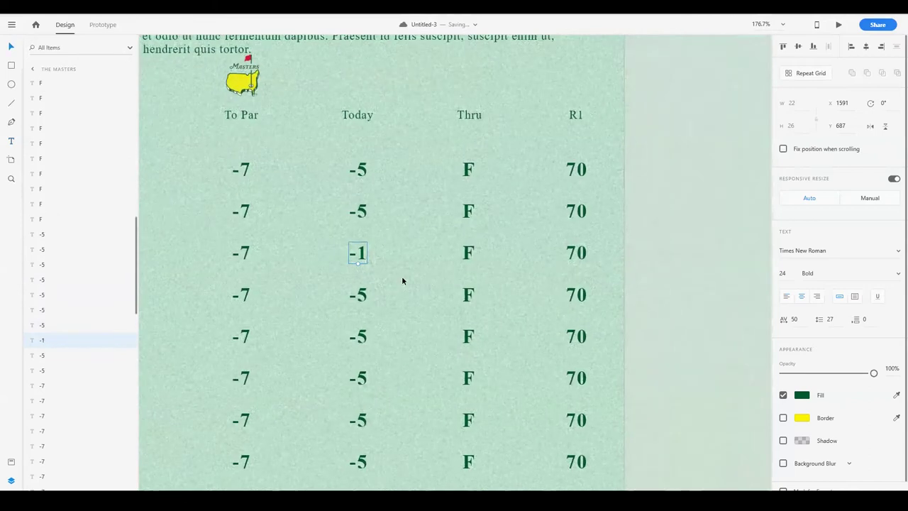
# - Change the third row's R1 score to 66
pyautogui.doubleClick(576, 253)
pyautogui.write('6')
pyautogui.press('Escape')
pyautogui.scroll(-3, 281, 248)
pyautogui.scroll(2, 281, 249)
pyautogui.scroll(3, 281, 249)
# - Import the USA flag image, shrink it, and move it over Koepka's flag slot
pyautogui.hotkey('ctrl', 'shift', 'i')
pyautogui.click(533, 394)
pyautogui.moveTo(286, 172); pyautogui.dragTo(501, 298)
pyautogui.scroll(5, 326, 213)
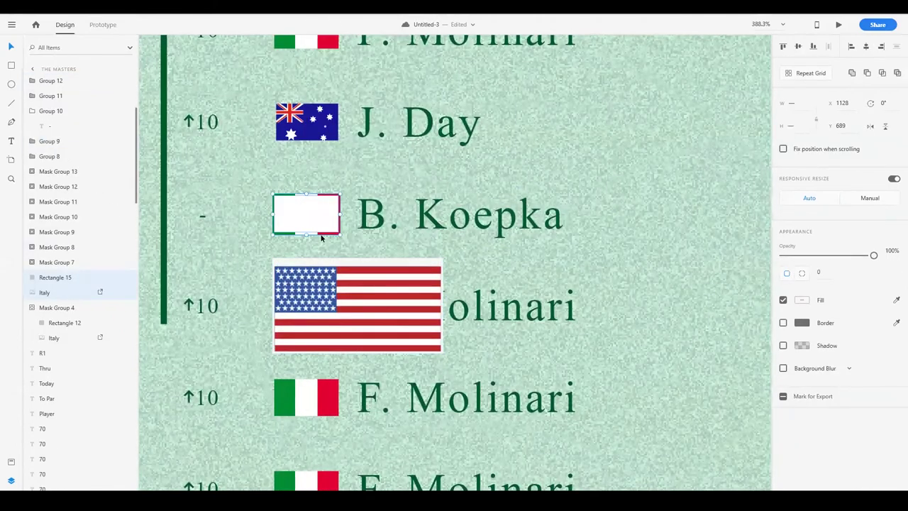
pyautogui.scroll(1, 322, 242)
pyautogui.moveTo(355, 348); pyautogui.dragTo(340, 298)
# - Mask the USA flag with the row's rectangle, fit it, and select the fourth player's name
pyautogui.rightClick(305, 235)
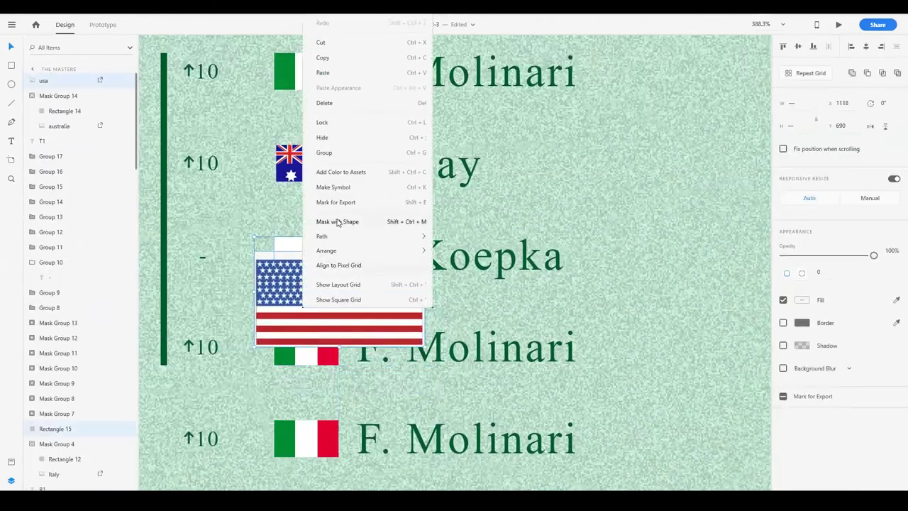
pyautogui.click(313, 222)
pyautogui.moveTo(307, 229); pyautogui.dragTo(284, 213)
pyautogui.moveTo(389, 308); pyautogui.dragTo(355, 276)
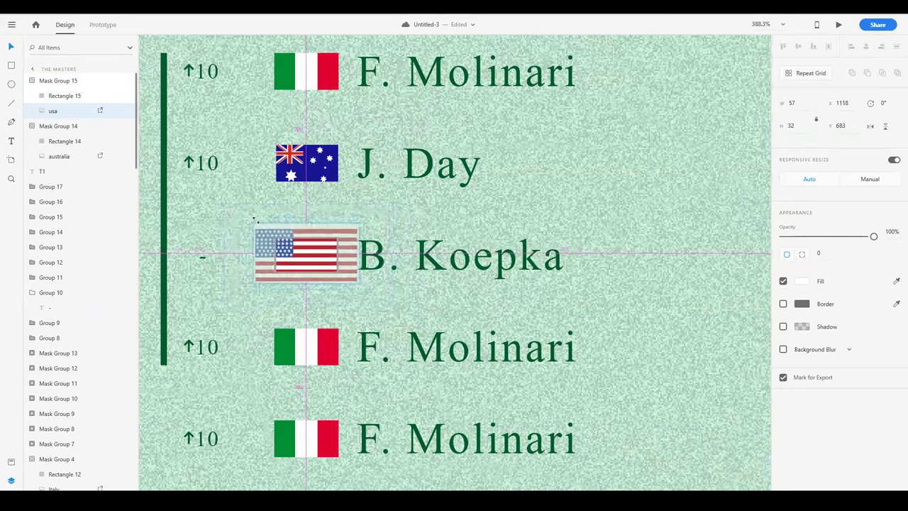
pyautogui.scroll(5, 369, 263)
pyautogui.scroll(-5, 369, 263)
pyautogui.scroll(-5, 268, 260)
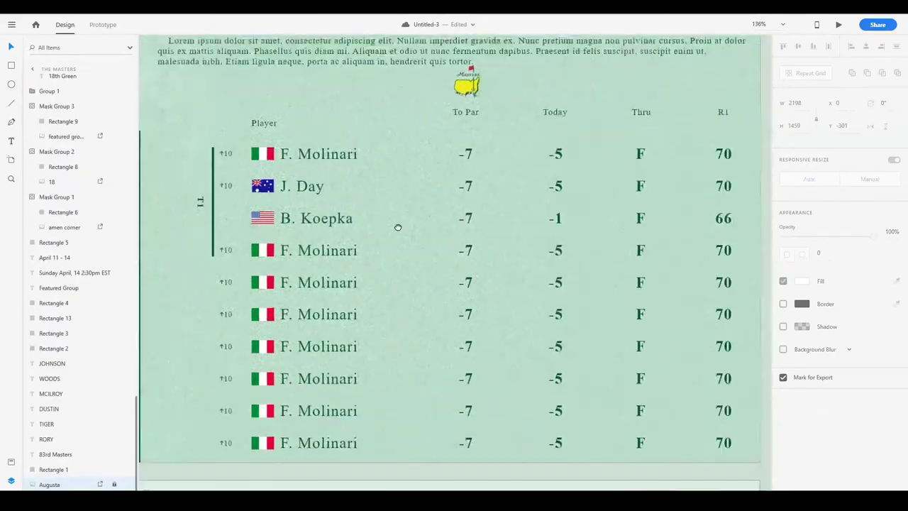
pyautogui.click(277, 252)
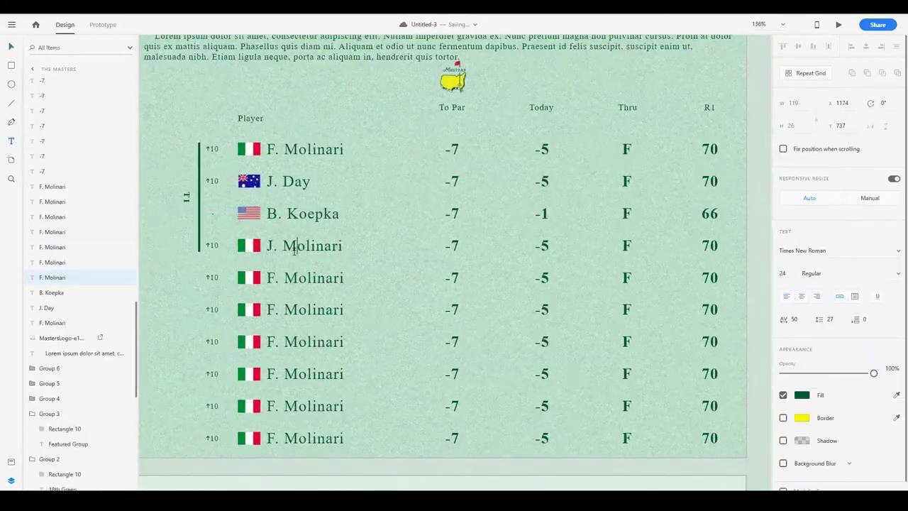
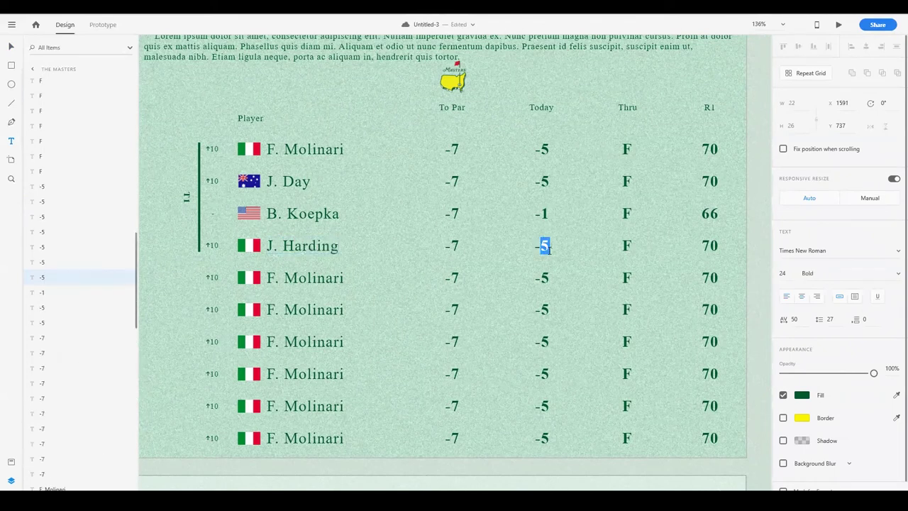
# - Change J. Harding's movement figure to ↑5
pyautogui.click(214, 247)
pyautogui.scroll(4, 237, 252)
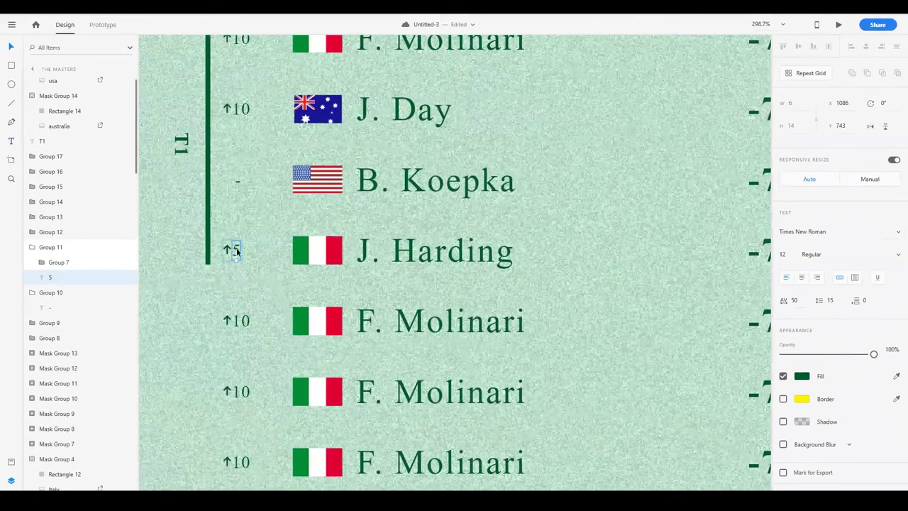
pyautogui.write('5')
pyautogui.press('Escape')
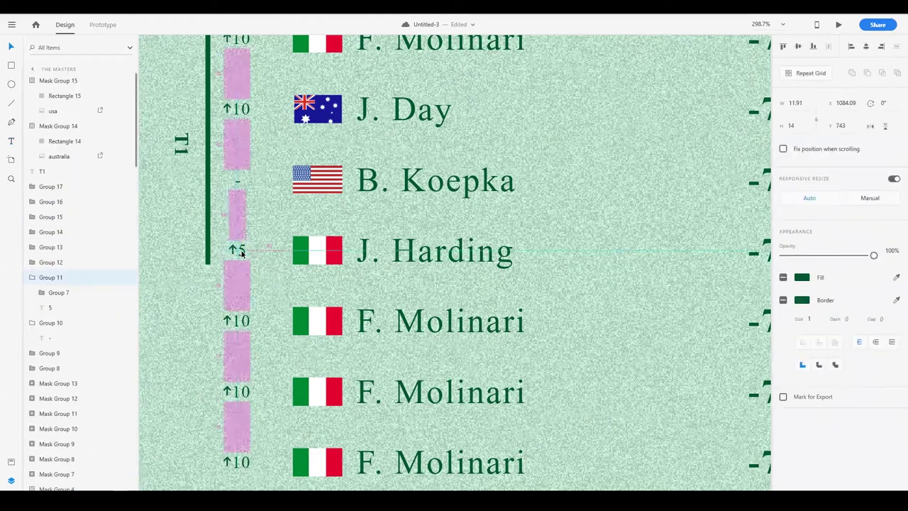
pyautogui.scroll(-2, 467, 294)
pyautogui.press('Escape')
# - Import the South Africa flag and put it in Harding's flag frame, replacing the Italian flag
pyautogui.hotkey('shift', 'ctrl', 'i')
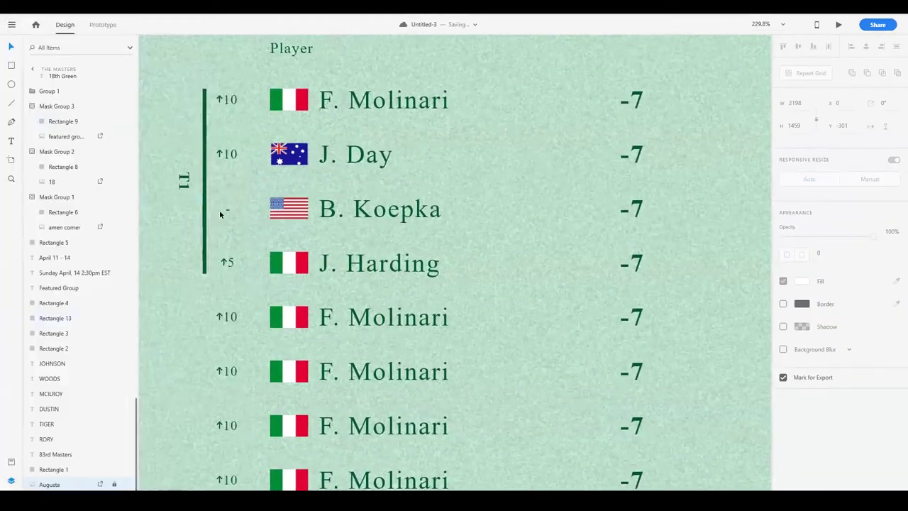
pyautogui.click(329, 123)
pyautogui.click(532, 385)
pyautogui.moveTo(244, 125); pyautogui.dragTo(568, 351)
pyautogui.moveTo(625, 380)
pyautogui.mouseDown()
pyautogui.moveTo(545, 317)
pyautogui.moveTo(277, 297)
pyautogui.moveTo(261, 239)
pyautogui.mouseUp()
pyautogui.rightClick(289, 263)
pyautogui.click(338, 176)
pyautogui.rightClick(284, 284)
pyautogui.click(325, 209)
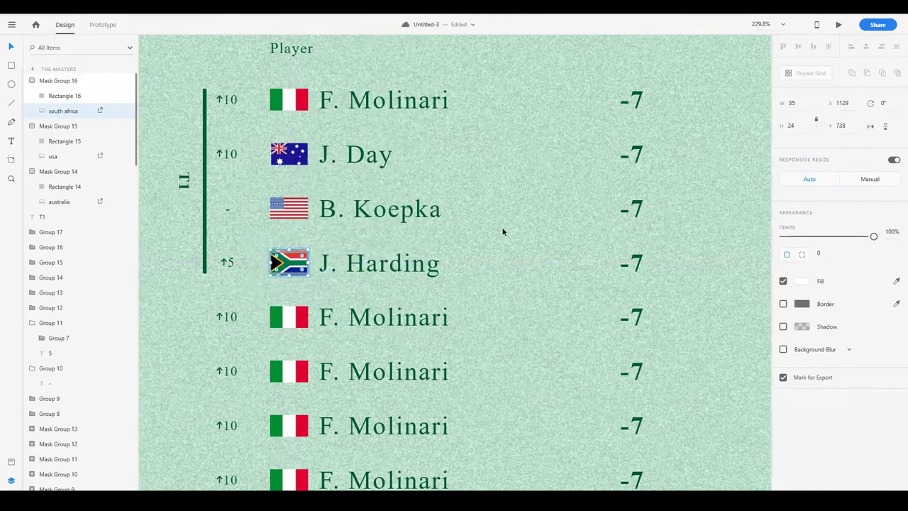
# - Set Harding's Thru to 17, keeping his R1 score of 69
pyautogui.scroll(-2, 502, 231)
pyautogui.hscroll(8, 360, 261)
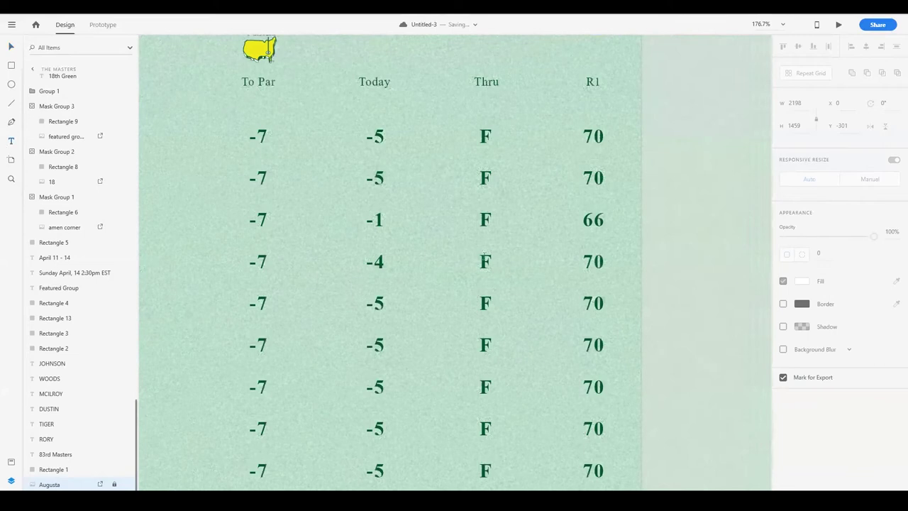
pyautogui.doubleClick(485, 261)
pyautogui.write('17')
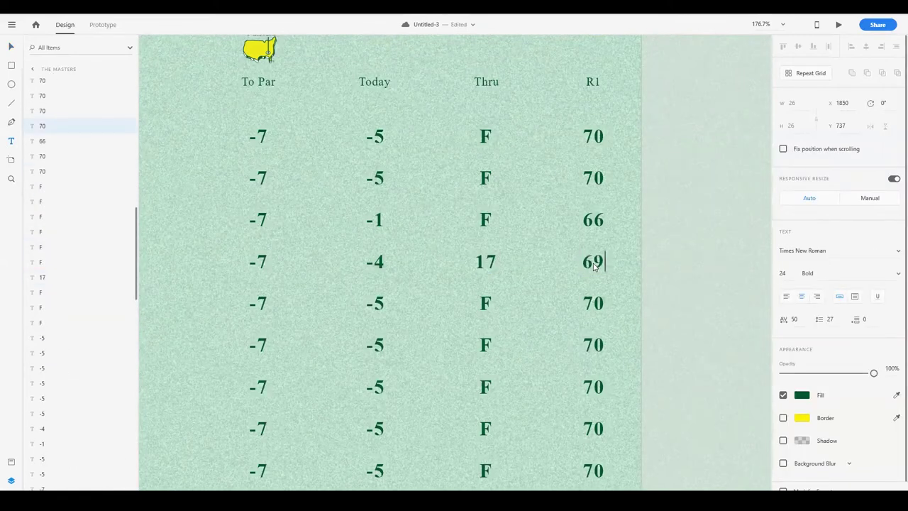
pyautogui.press('Escape')
pyautogui.scroll(-5, 523, 348)
# - Duplicate the vertical green tie bracket for the lower rows
pyautogui.click(420, 444)
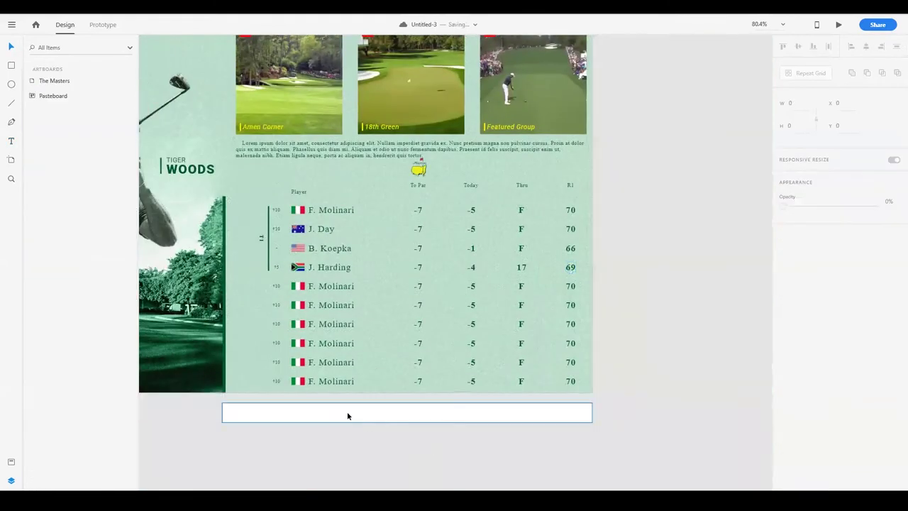
pyautogui.keyDown('ctrl'); pyautogui.scroll(3, 347, 416); pyautogui.keyUp('ctrl')
pyautogui.hscroll(-3, 213, 206)
pyautogui.click(306, 277)
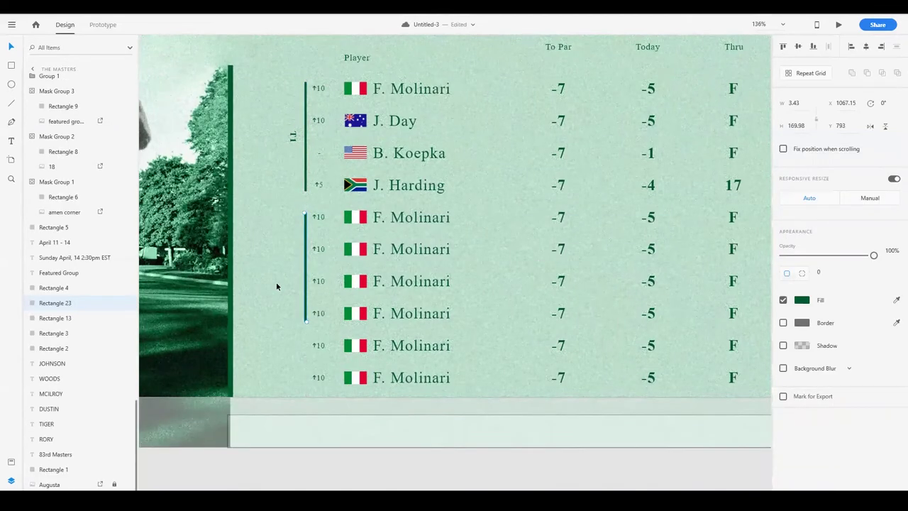
pyautogui.keyDown('ctrl'); pyautogui.scroll(5, 276, 286); pyautogui.keyUp('ctrl')
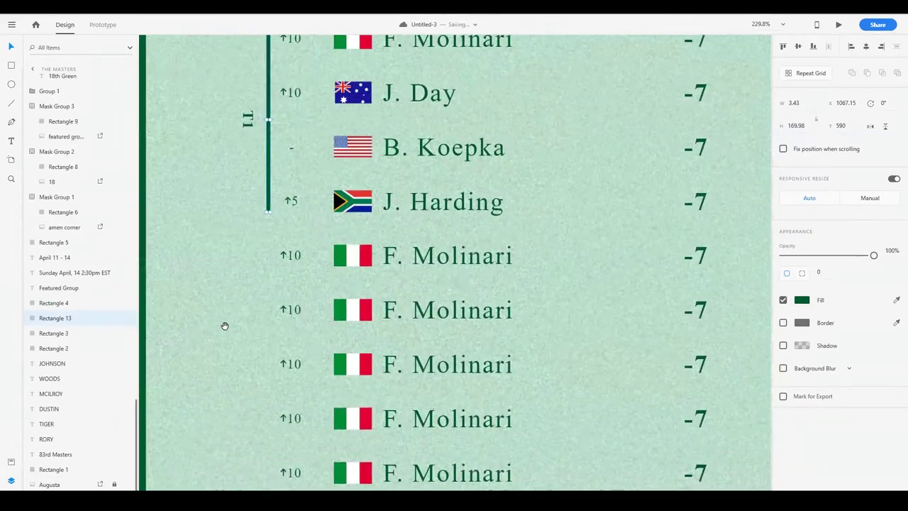
pyautogui.hscroll(1, 225, 326)
pyautogui.hotkey('ctrl', 'd')
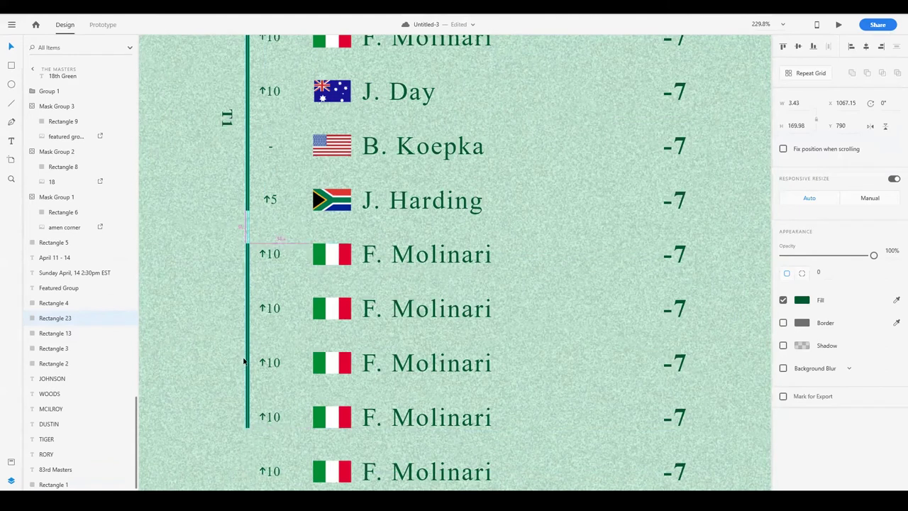
pyautogui.click(244, 362)
pyautogui.scroll(-1, 230, 304)
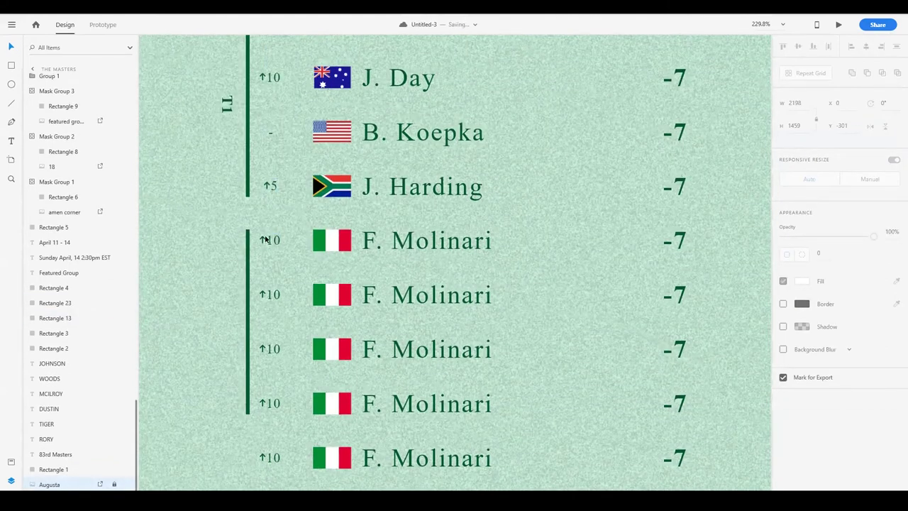
# - Change the fifth row's movement figure to ↓1
pyautogui.click(266, 240)
pyautogui.doubleClick(276, 239)
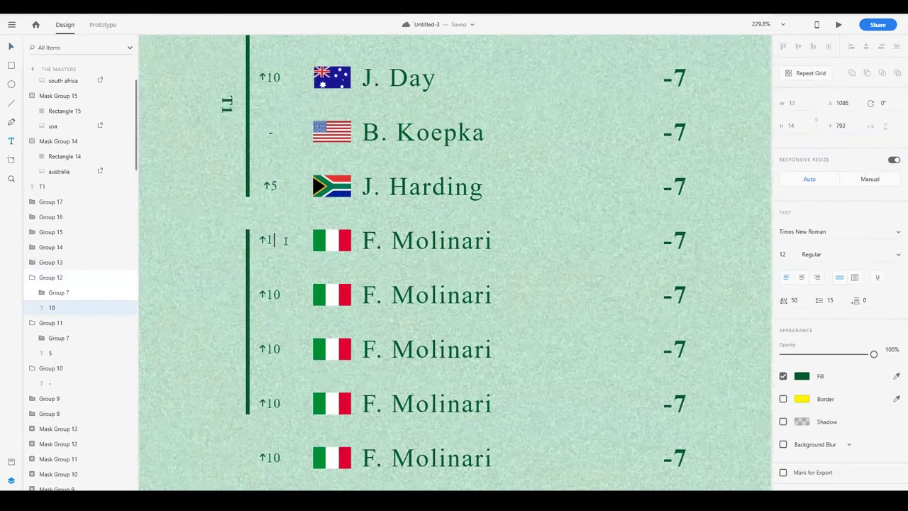
pyautogui.scroll(5, 291, 257)
pyautogui.scroll(-5, 270, 395)
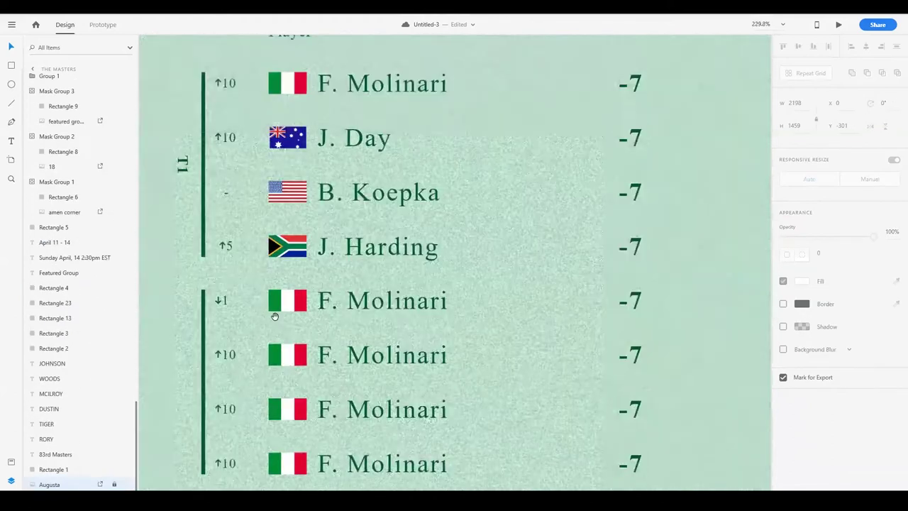
pyautogui.hscroll(-2, 275, 315)
# - Swap the fifth row's Italian flag for the US flag, rename it D. Johnson, and set -6 to par, -2 today
pyautogui.doubleClick(313, 298)
pyautogui.press('Delete')
pyautogui.hotkey('ctrl', 'v')
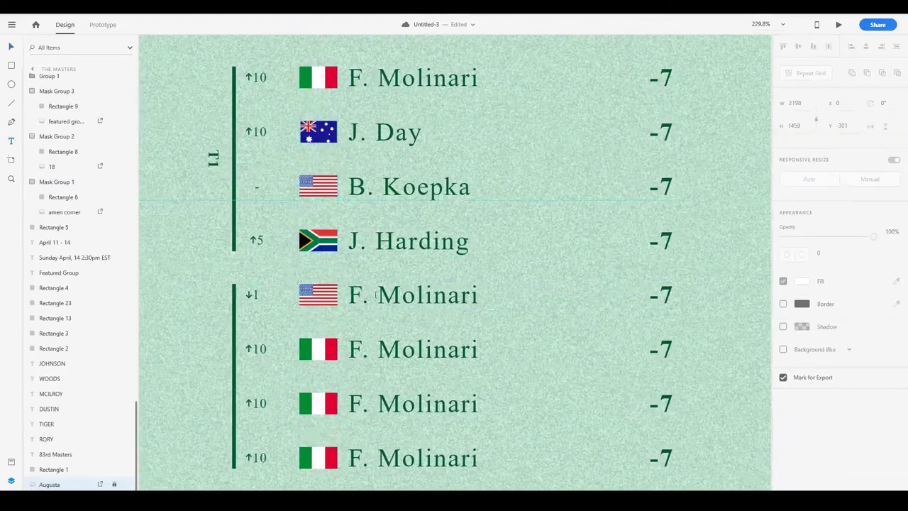
pyautogui.doubleClick(353, 296)
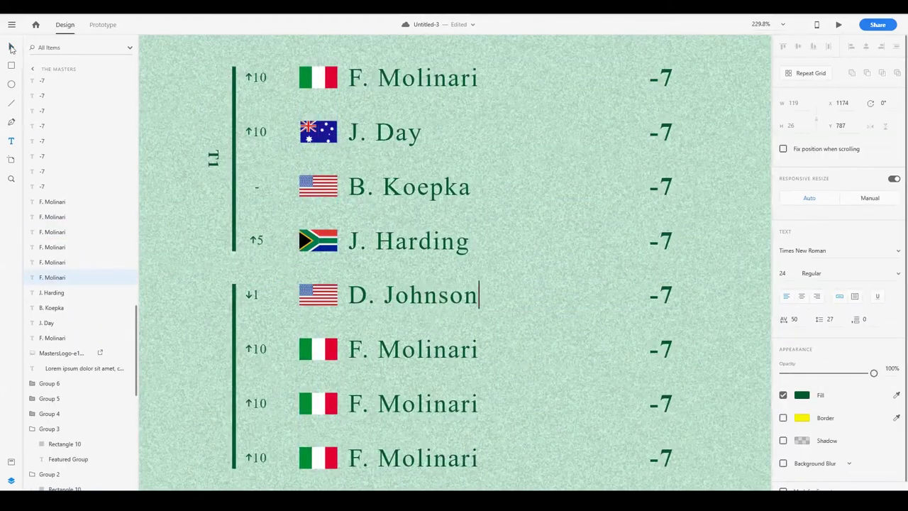
pyautogui.hscroll(3, 549, 304)
pyautogui.doubleClick(509, 312)
pyautogui.doubleClick(659, 311)
# - Set the sixth row's movement to ↑1 and nudge it right to align
pyautogui.scroll(-5, 398, 284)
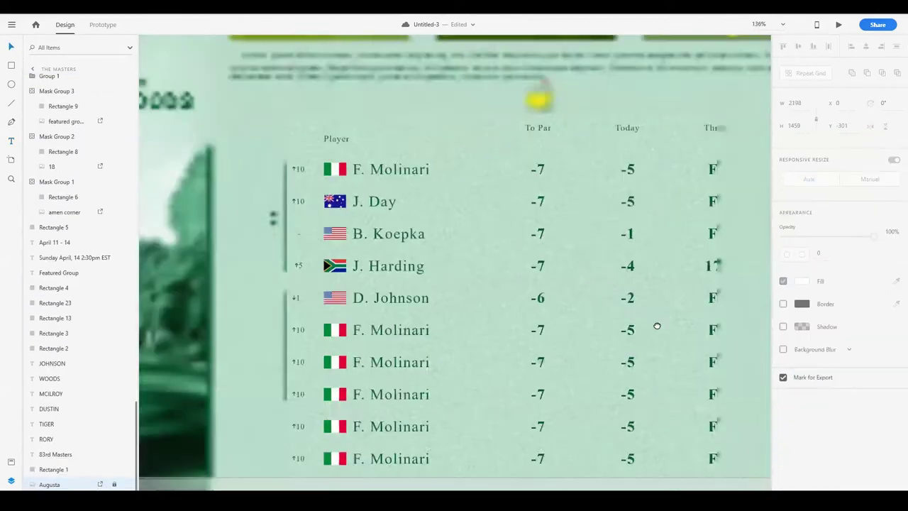
pyautogui.click(398, 381)
pyautogui.hscroll(-3, 398, 381)
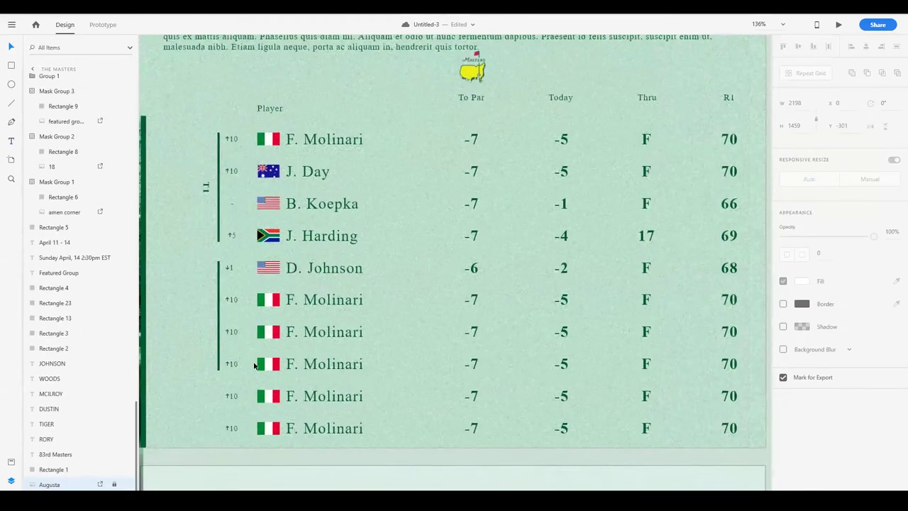
pyautogui.scroll(5, 316, 245)
pyautogui.scroll(1, 275, 264)
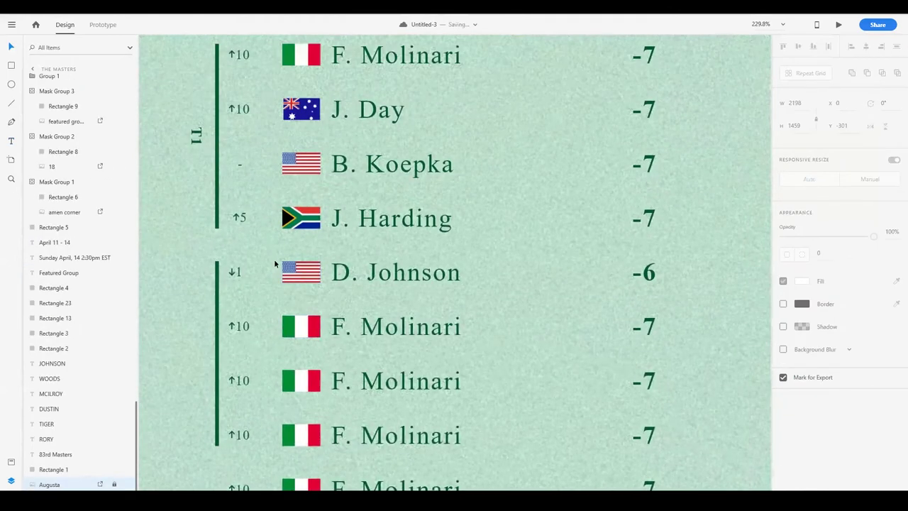
pyautogui.click(238, 325)
pyautogui.scroll(3, 238, 325)
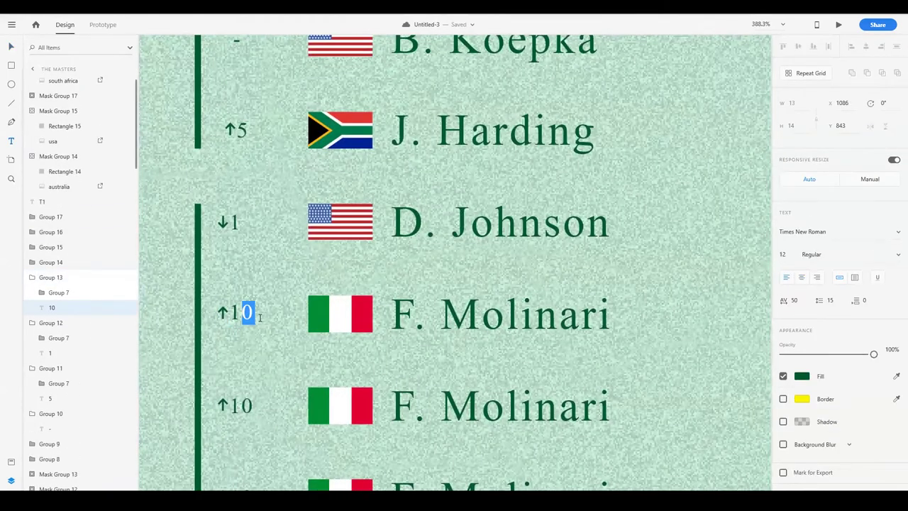
pyautogui.press('Escape')
pyautogui.press('Right')
pyautogui.press('Right')
pyautogui.press('Right')
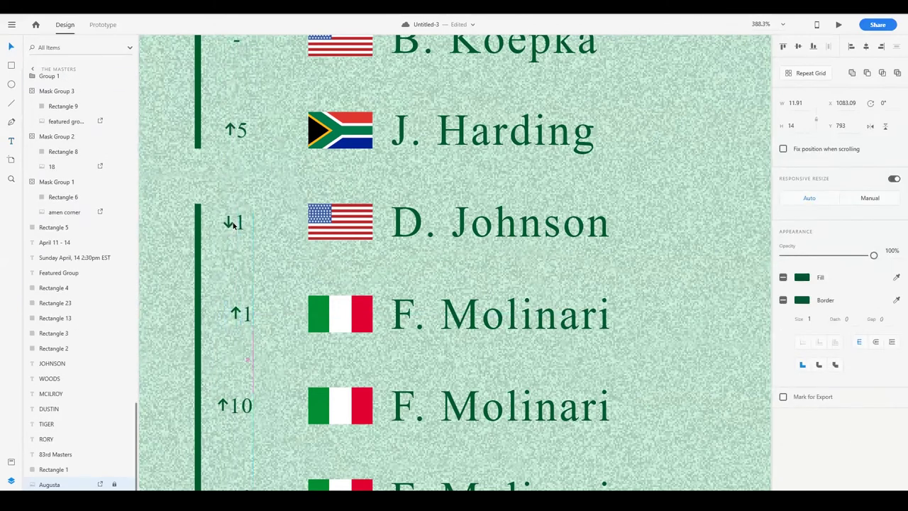
pyautogui.scroll(-2, 176, 296)
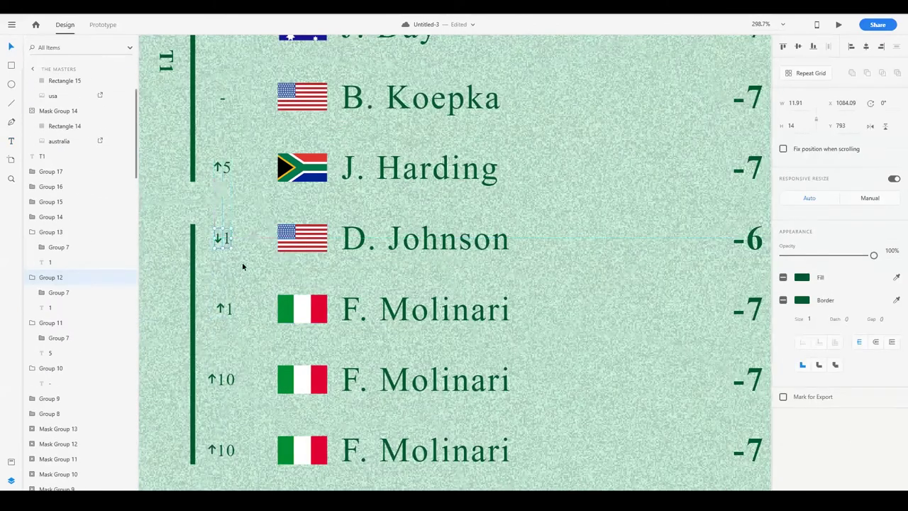
pyautogui.click(260, 308)
# - Rename the sixth row's player to A. Scott
pyautogui.scroll(1, 298, 273)
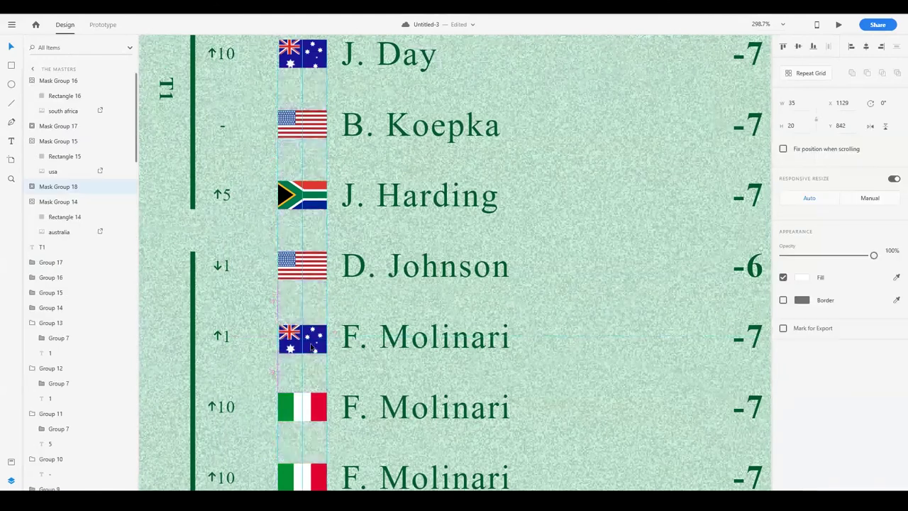
pyautogui.doubleClick(350, 338)
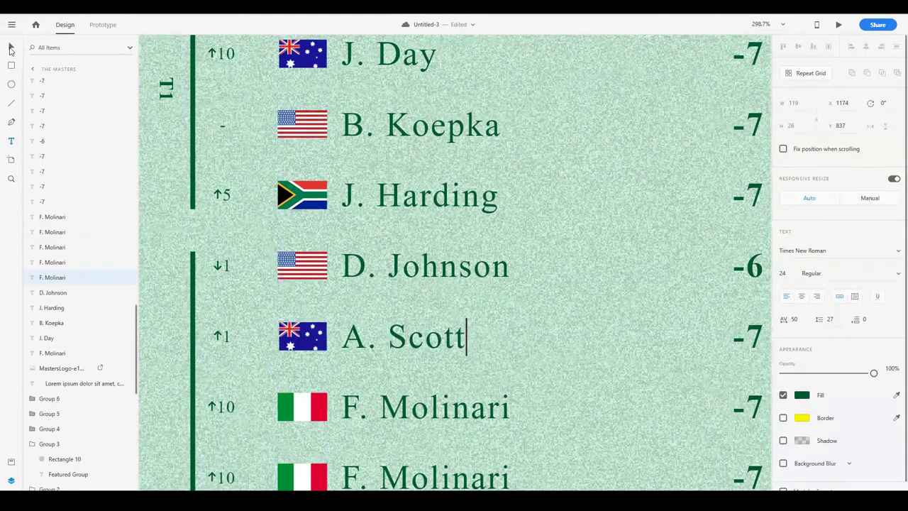
pyautogui.press('Escape')
pyautogui.scroll(-3, 470, 353)
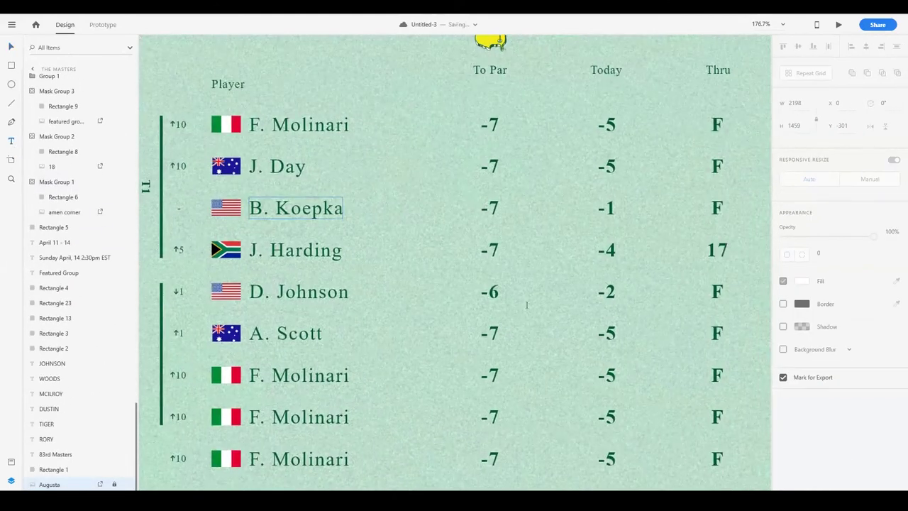
# - Set A. Scott's scores: -6 to par, -3 today, thru 13, 69 in R1
pyautogui.doubleClick(496, 334)
pyautogui.write('6')
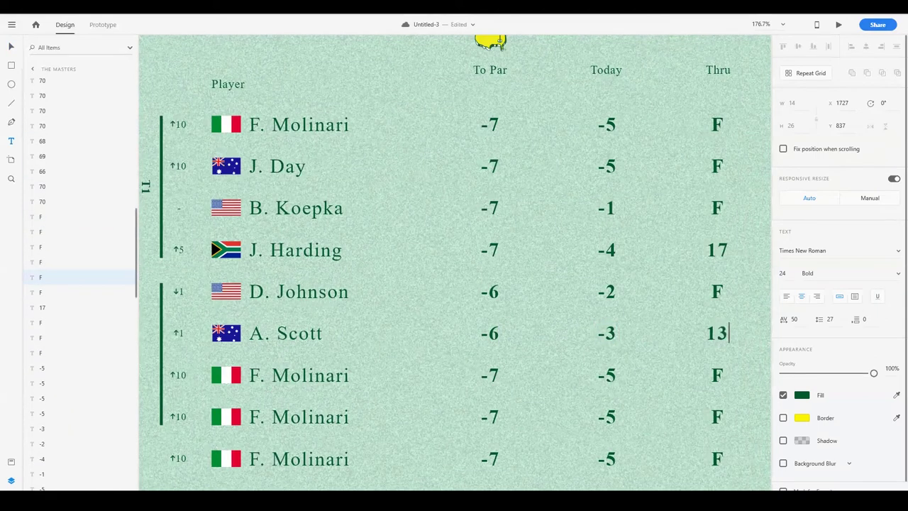
pyautogui.press('Escape')
pyautogui.hscroll(5, 467, 336)
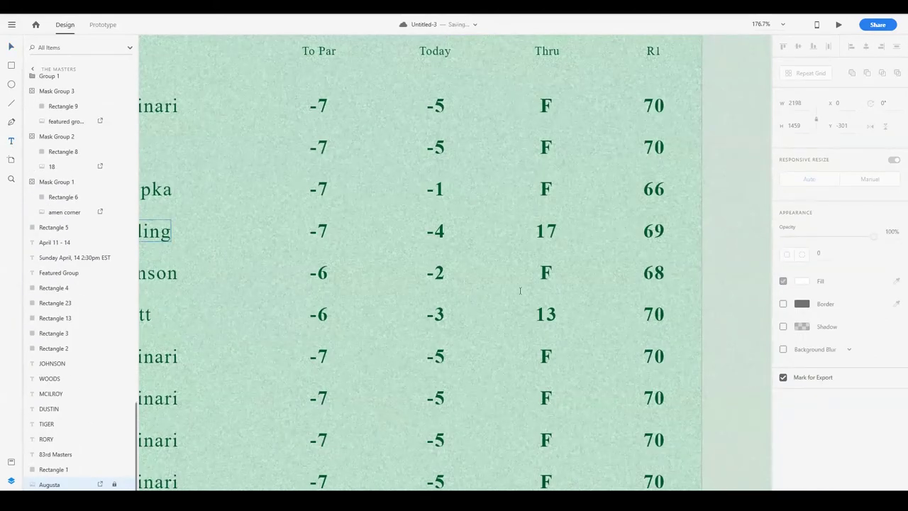
pyautogui.doubleClick(652, 313)
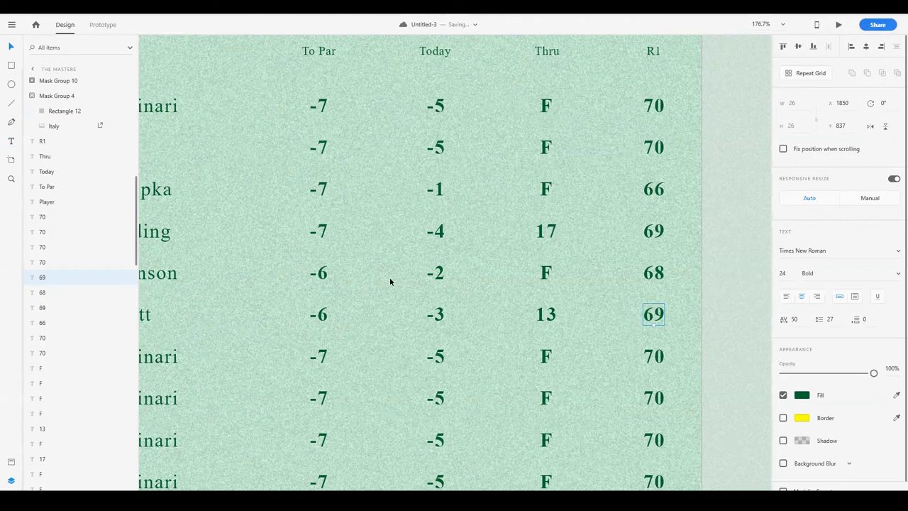
pyautogui.scroll(-5, 390, 282)
pyautogui.scroll(3, 396, 449)
pyautogui.scroll(2, 267, 295)
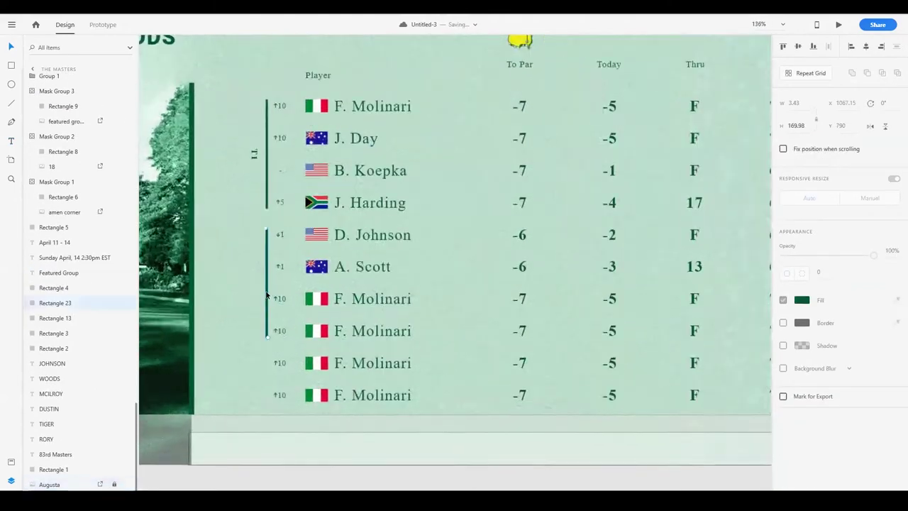
pyautogui.scroll(3, 267, 295)
pyautogui.moveTo(260, 355); pyautogui.dragTo(260, 121)
pyautogui.scroll(-2, 272, 312)
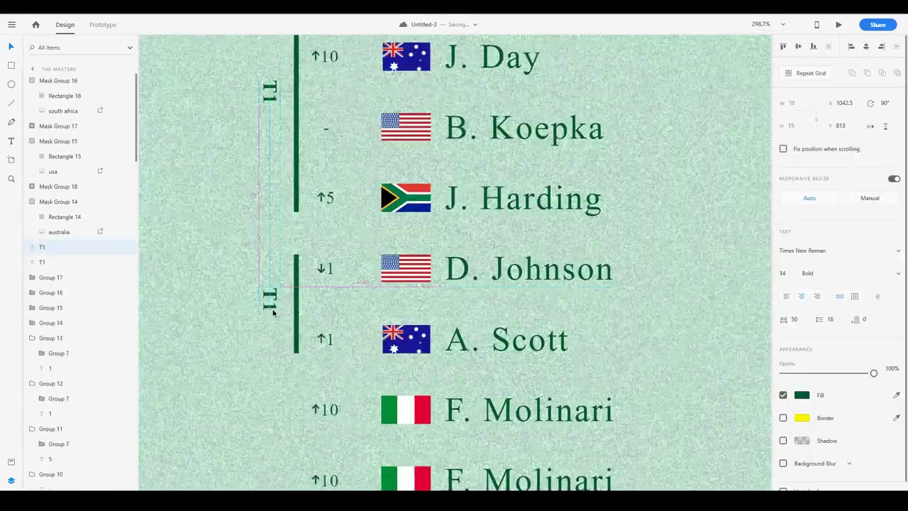
pyautogui.press('BackSpace')
pyautogui.write('5')
pyautogui.press('Escape')
pyautogui.scroll(-2, 227, 210)
# - Reposition the T5 label and its tie bar beside the tied rows
pyautogui.click(259, 283)
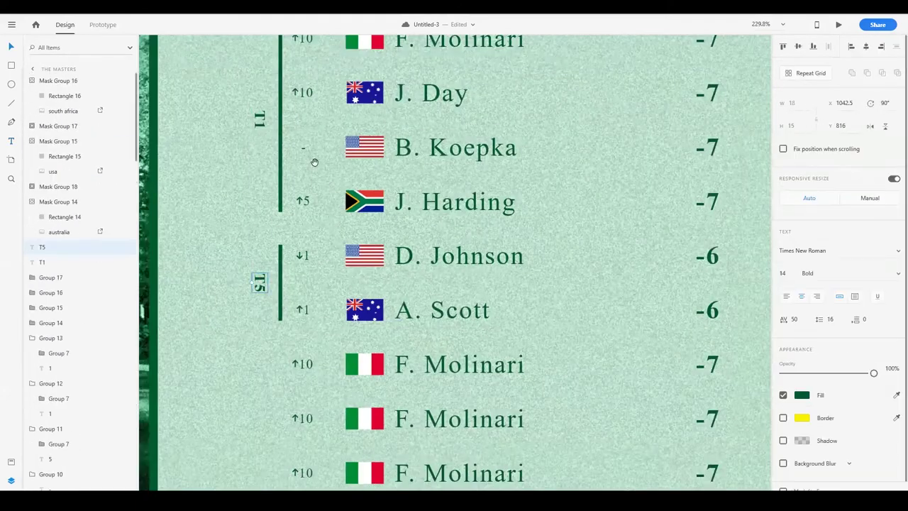
pyautogui.scroll(1, 278, 223)
pyautogui.scroll(-3, 278, 223)
pyautogui.moveTo(260, 157); pyautogui.dragTo(290, 279)
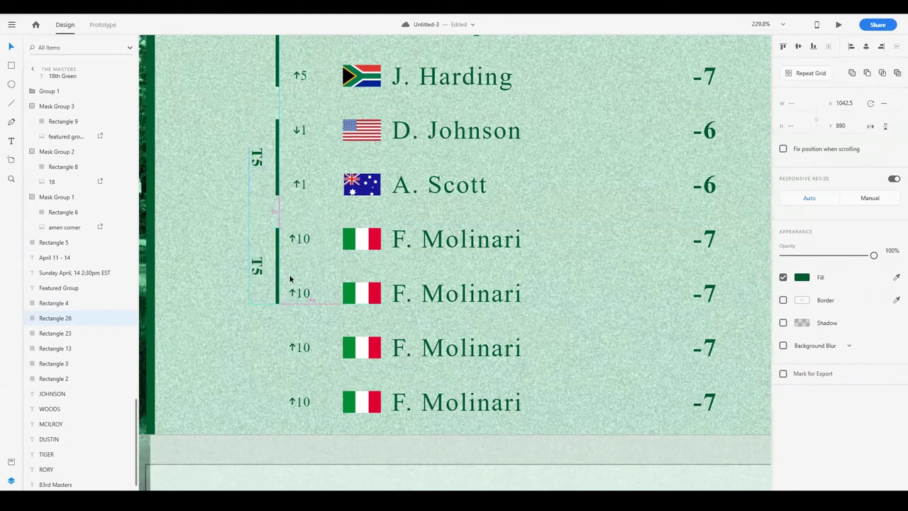
pyautogui.click(352, 458)
pyautogui.scroll(-3, 353, 457)
pyautogui.scroll(2, 353, 457)
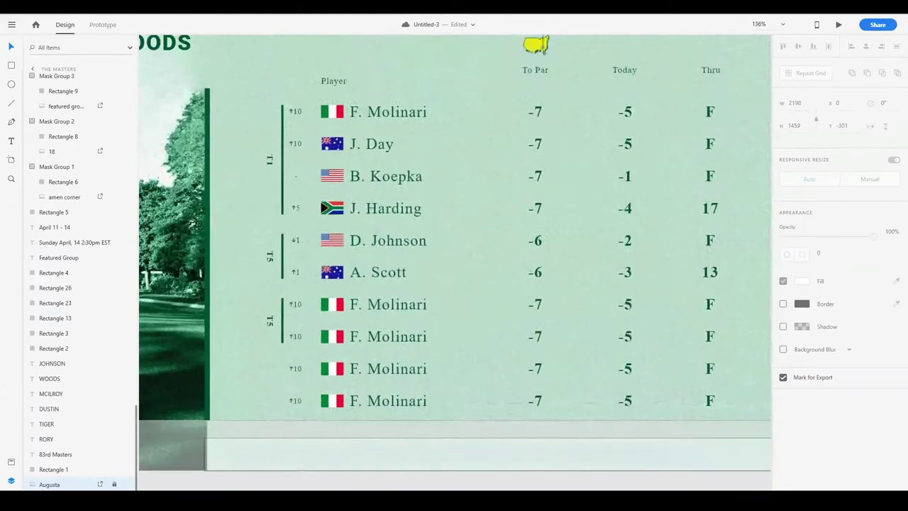
pyautogui.scroll(2, 366, 247)
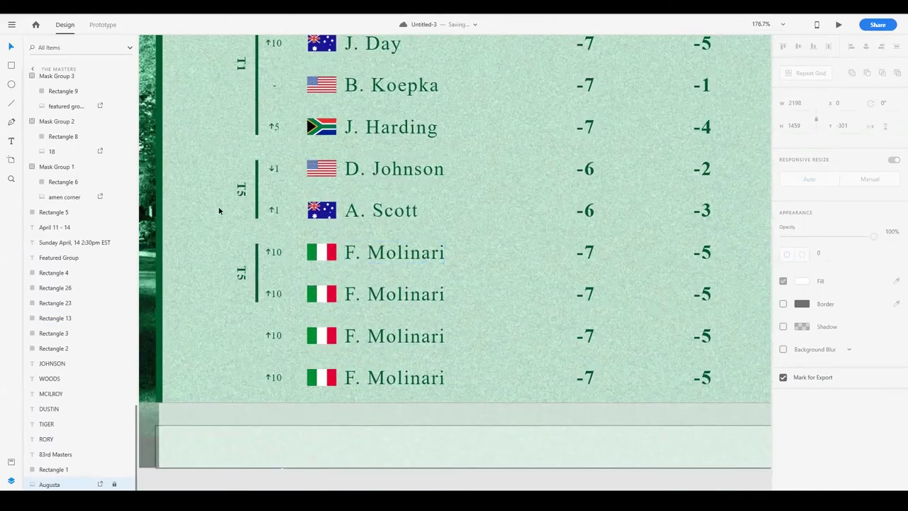
# - Change the first Molinari row's movement figure to ↓3
pyautogui.doubleClick(270, 252)
pyautogui.write('3')
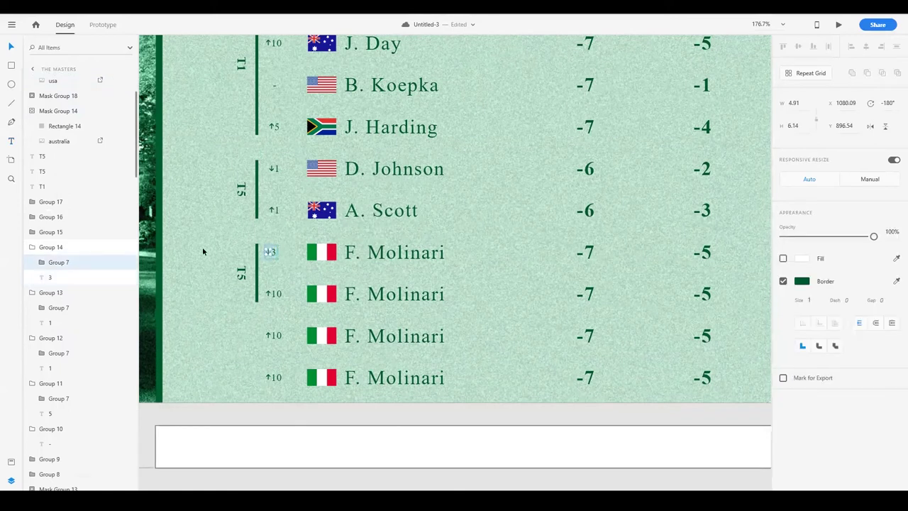
pyautogui.press('Escape')
pyautogui.scroll(2, 307, 252)
pyautogui.press('Escape')
# - Import the england flag image into the document
pyautogui.click(11, 24)
pyautogui.click(24, 328)
pyautogui.doubleClick(238, 137)
pyautogui.scroll(-5, 394, 275)
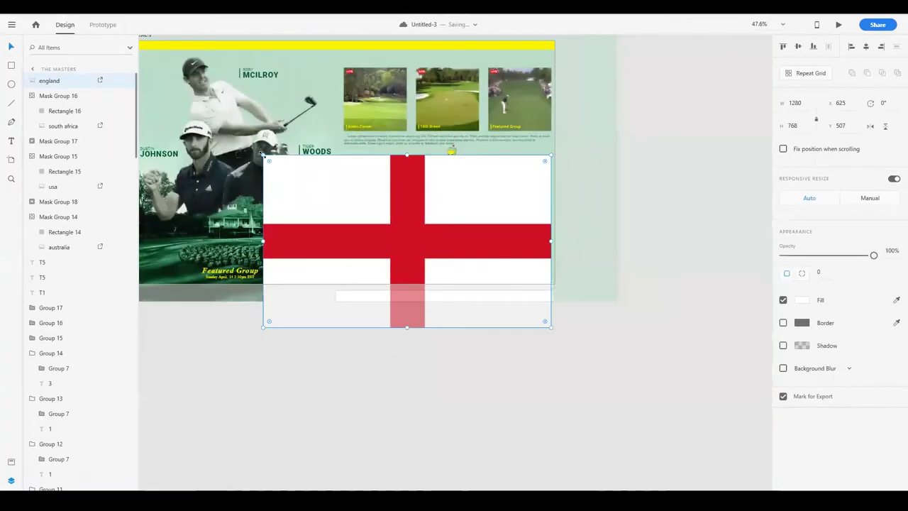
pyautogui.scroll(5, 427, 366)
pyautogui.scroll(3, 324, 216)
# - Mask the England flag into the Molinari row's flag slot, replacing the Italian flag
pyautogui.rightClick(324, 217)
pyautogui.click(338, 215)
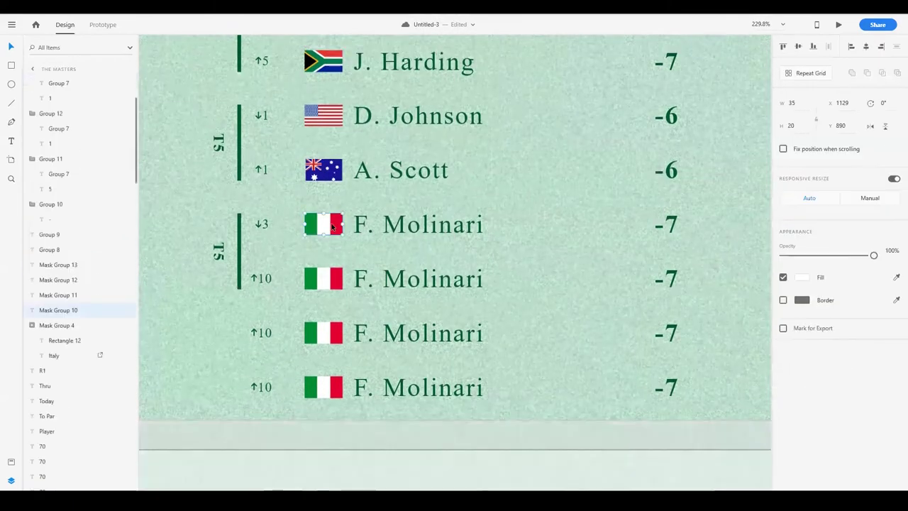
pyautogui.rightClick(331, 225)
pyautogui.click(376, 234)
pyautogui.hotkey('ctrl', '0')
pyautogui.scroll(5, 460, 298)
pyautogui.moveTo(462, 331); pyautogui.dragTo(365, 248)
pyautogui.rightClick(368, 222)
pyautogui.click(369, 222)
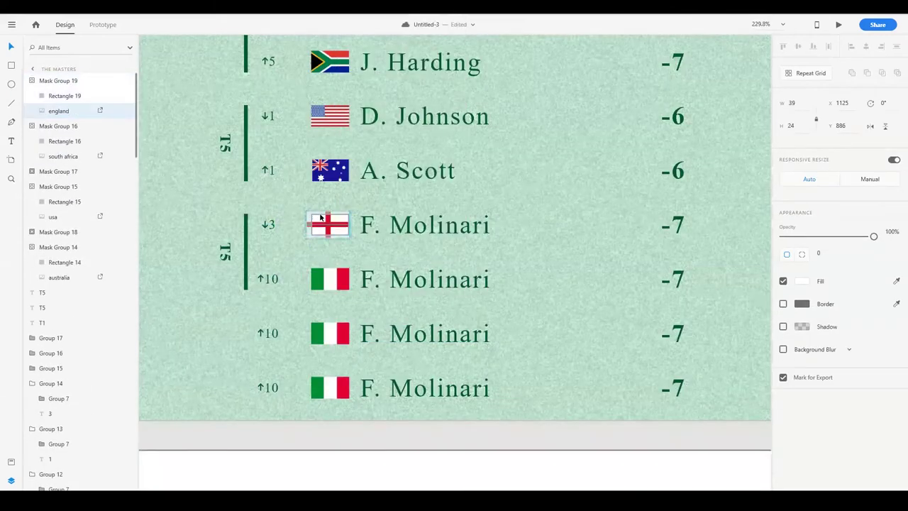
# - Rename the row's player from F. Molinari to I. Poulter
pyautogui.doubleClick(366, 225)
pyautogui.write('I. Po')
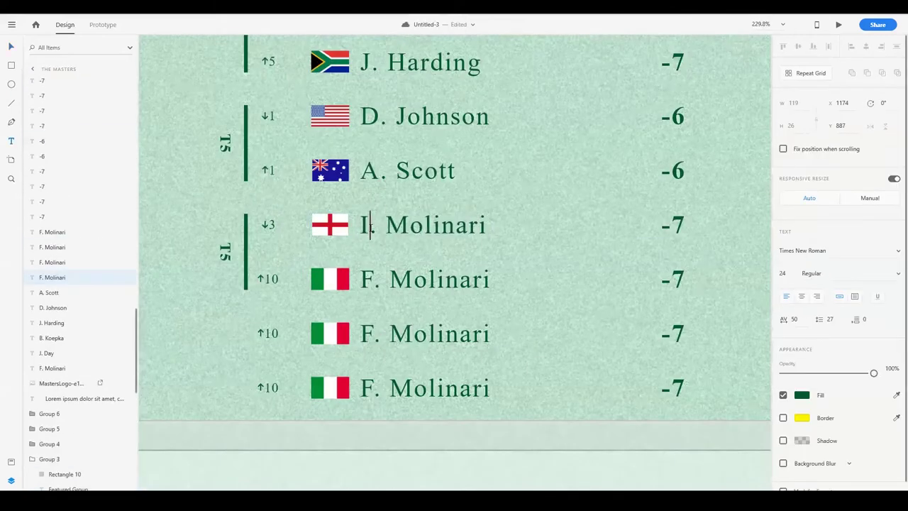
pyautogui.write('ulter')
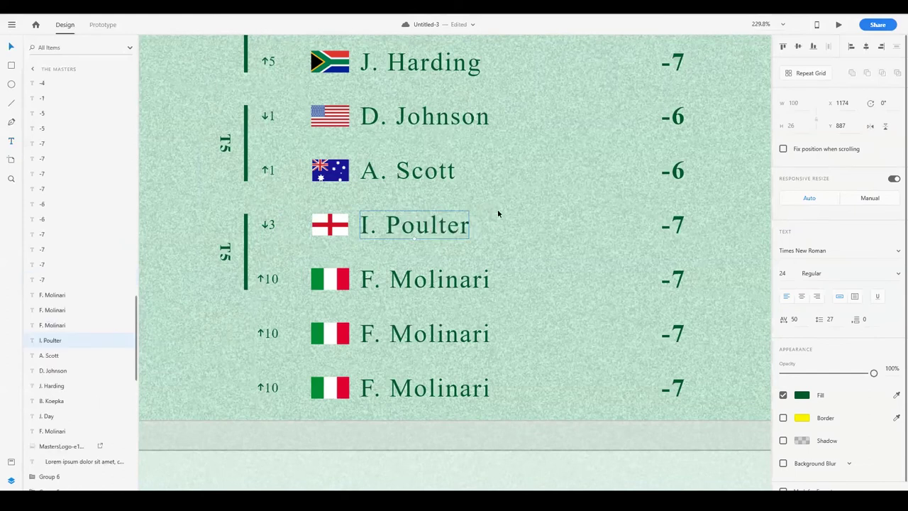
pyautogui.click(497, 209)
pyautogui.hscroll(5, 440, 234)
pyautogui.scroll(1, 440, 234)
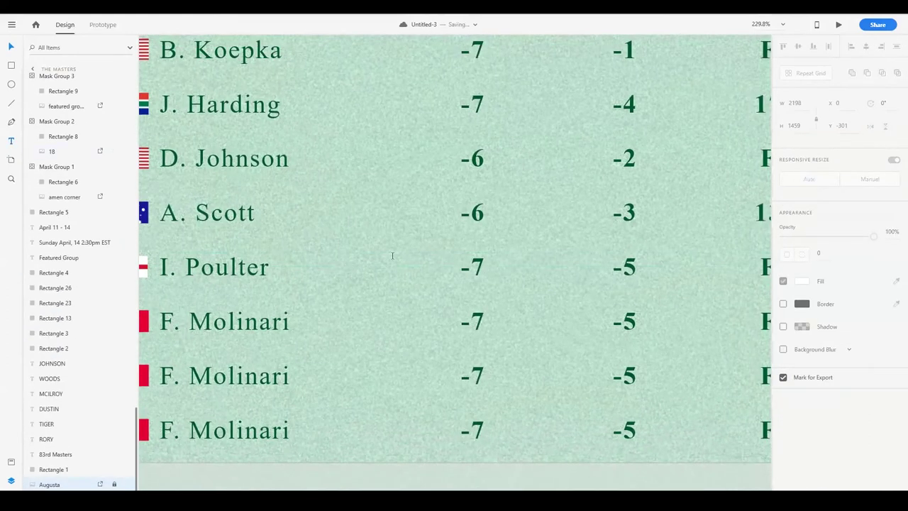
# - Set Poulter's scores to -5 to par, -1 today and 68 in R1
pyautogui.click(472, 266)
pyautogui.doubleClick(625, 268)
pyautogui.write('-1')
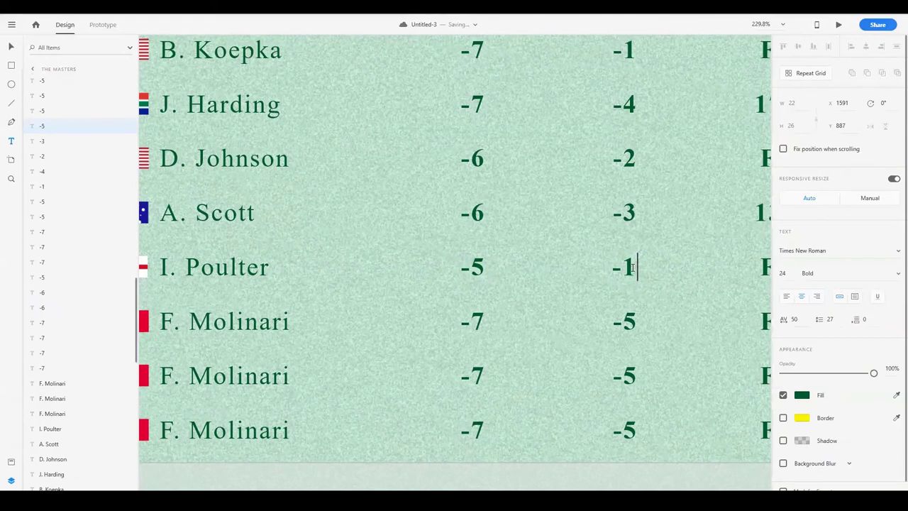
pyautogui.hscroll(5, 546, 227)
pyautogui.doubleClick(600, 271)
pyautogui.write('68')
# - Change the next Molinari row's movement figure to ↑14
pyautogui.scroll(-3, 540, 166)
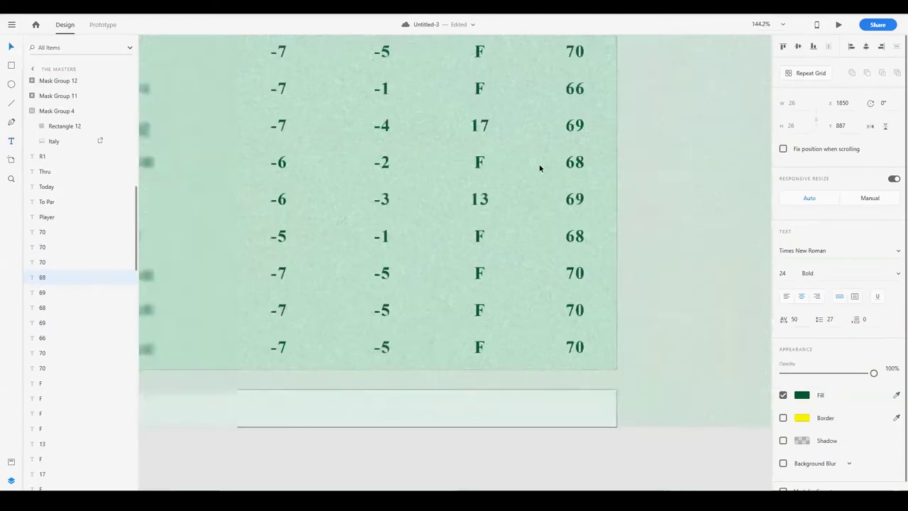
pyautogui.moveTo(529, 107); pyautogui.dragTo(513, 191)
pyautogui.click(343, 407)
pyautogui.hscroll(-3, 397, 291)
pyautogui.scroll(3, 267, 304)
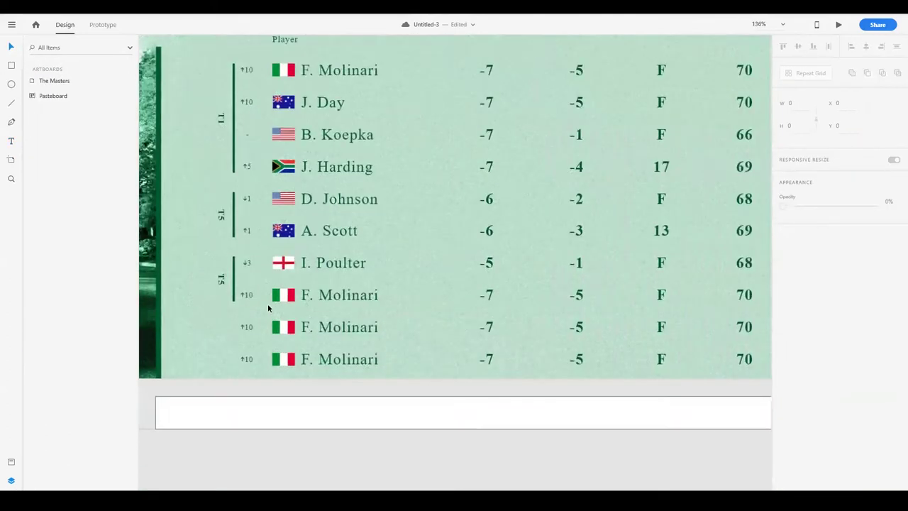
pyautogui.scroll(3, 267, 303)
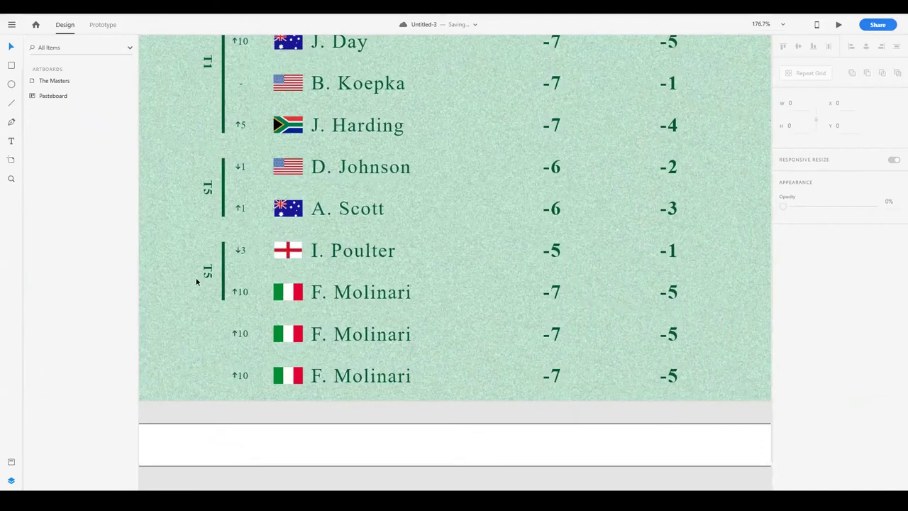
pyautogui.scroll(3, 249, 276)
pyautogui.doubleClick(243, 296)
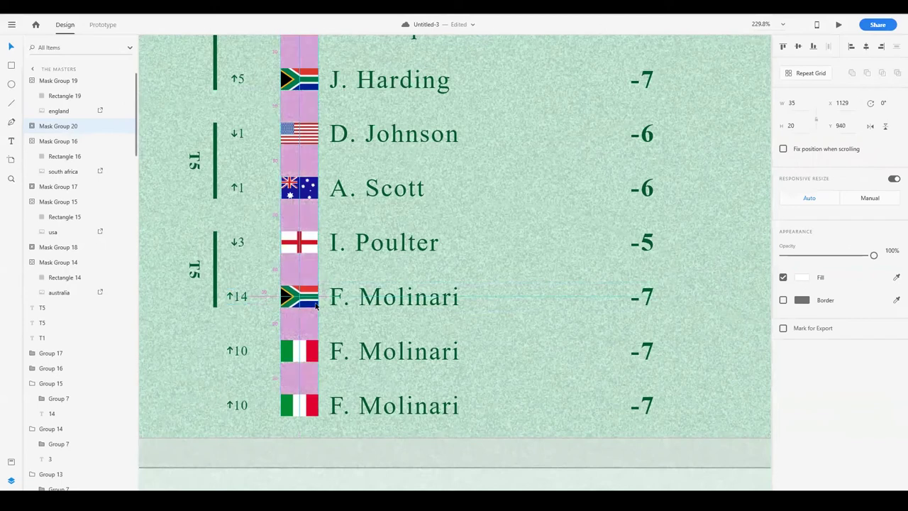
# - Rename the row L. Oosthuizen and set -5 to par, -4 today
pyautogui.doubleClick(339, 298)
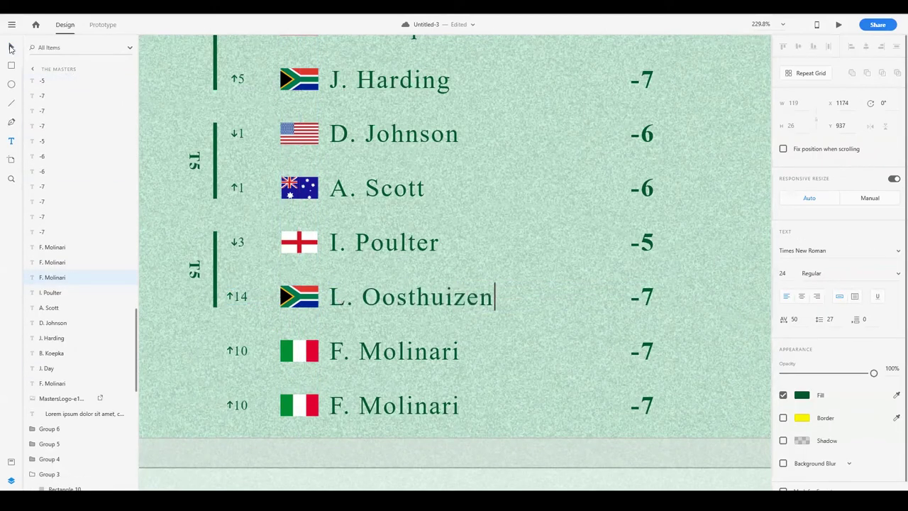
pyautogui.click(10, 48)
pyautogui.moveTo(518, 321); pyautogui.dragTo(327, 326)
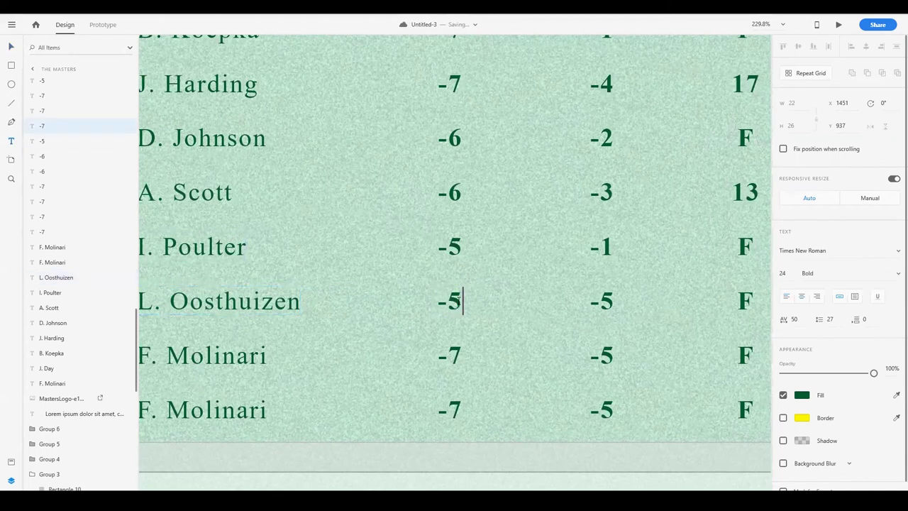
pyautogui.click(611, 304)
pyautogui.hscroll(5, 496, 327)
pyautogui.write('-4')
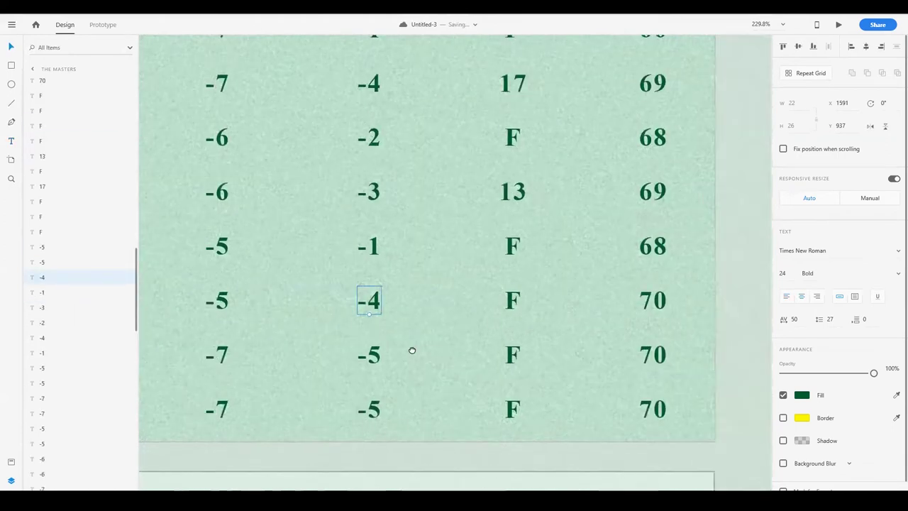
pyautogui.press('Tab')
pyautogui.write('12')
# - Set Oosthuizen's R1 score to 71
pyautogui.doubleClick(589, 298)
pyautogui.write('71')
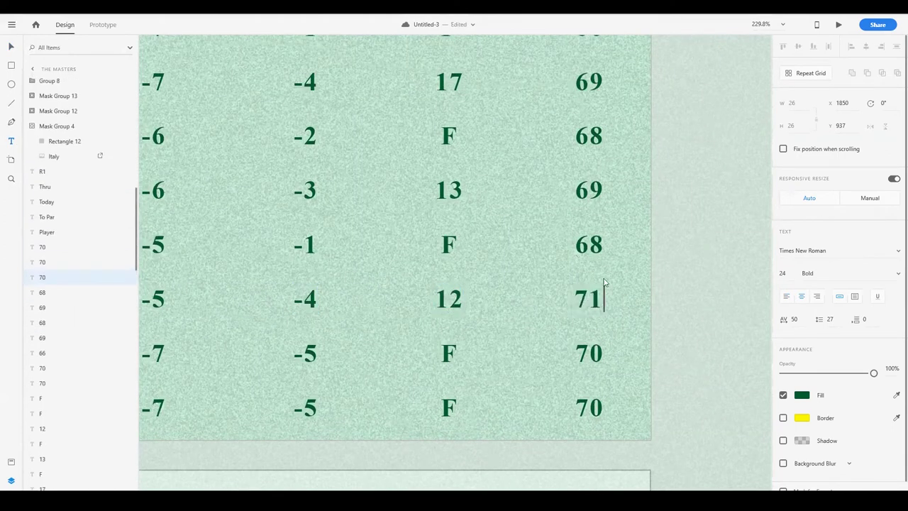
pyautogui.press('Escape')
pyautogui.scroll(-3, 454, 298)
pyautogui.hscroll(-5, 454, 298)
pyautogui.scroll(3, 454, 299)
pyautogui.scroll(-5, 518, 66)
pyautogui.scroll(5, 374, 154)
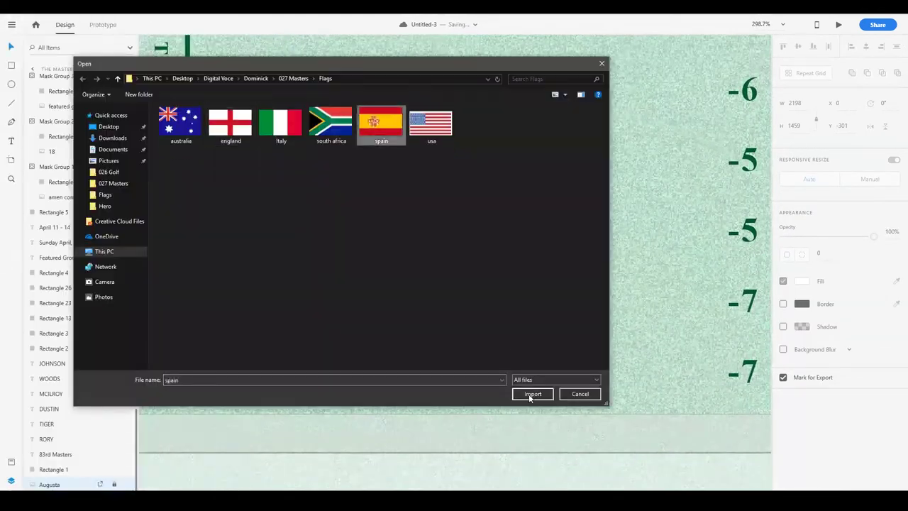
# - Replace the ninth row's flag with the Spain flag, resized to fit the slot
pyautogui.click(528, 394)
pyautogui.scroll(-5, 489, 266)
pyautogui.scroll(5, 477, 373)
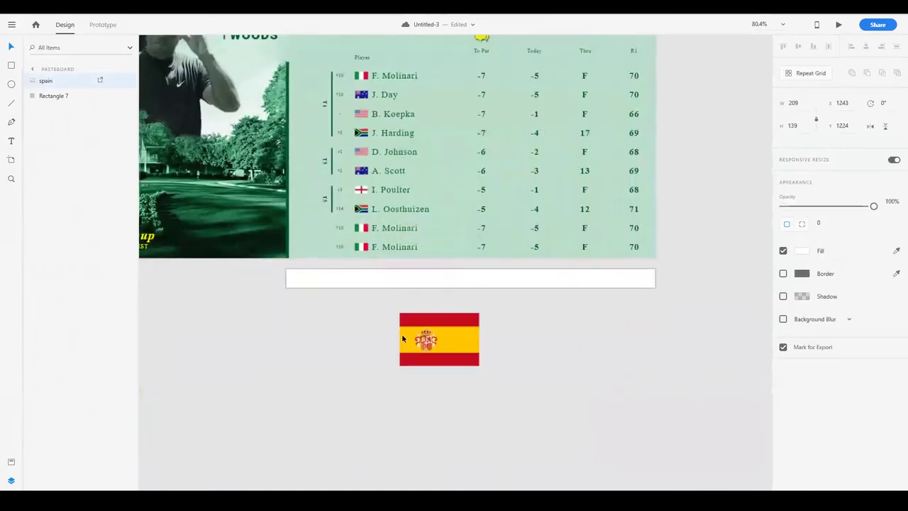
pyautogui.rightClick(375, 201)
pyautogui.click(426, 97)
pyautogui.scroll(2, 376, 213)
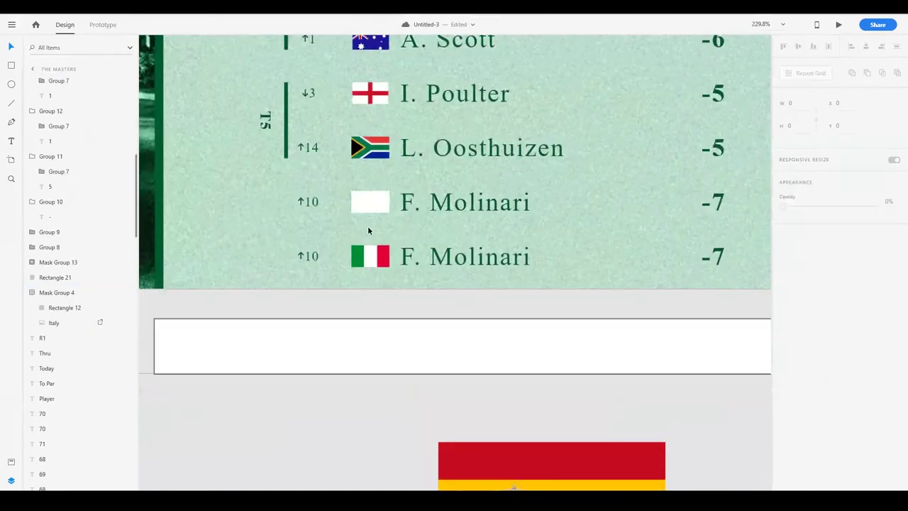
pyautogui.moveTo(552, 465); pyautogui.dragTo(375, 202)
pyautogui.doubleClick(371, 203)
pyautogui.moveTo(596, 347); pyautogui.dragTo(397, 220)
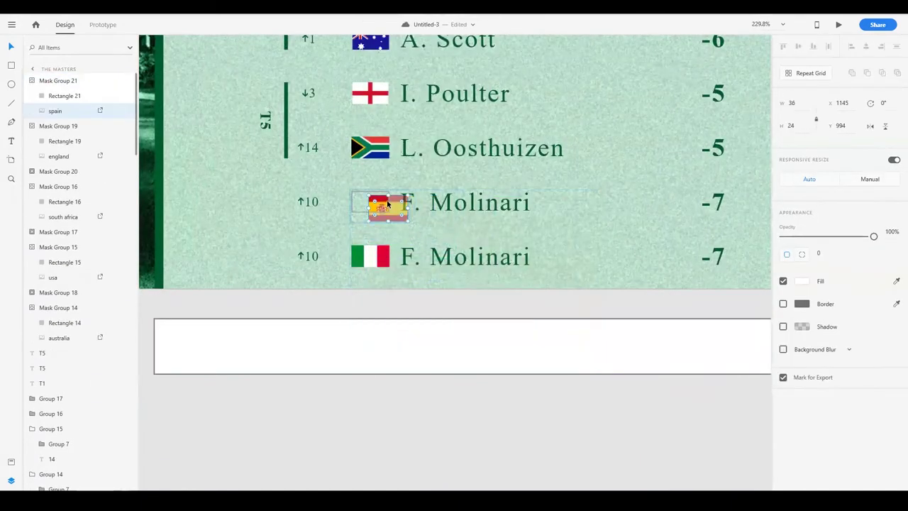
pyautogui.scroll(3, 330, 201)
pyautogui.press('Escape')
pyautogui.scroll(-2, 383, 310)
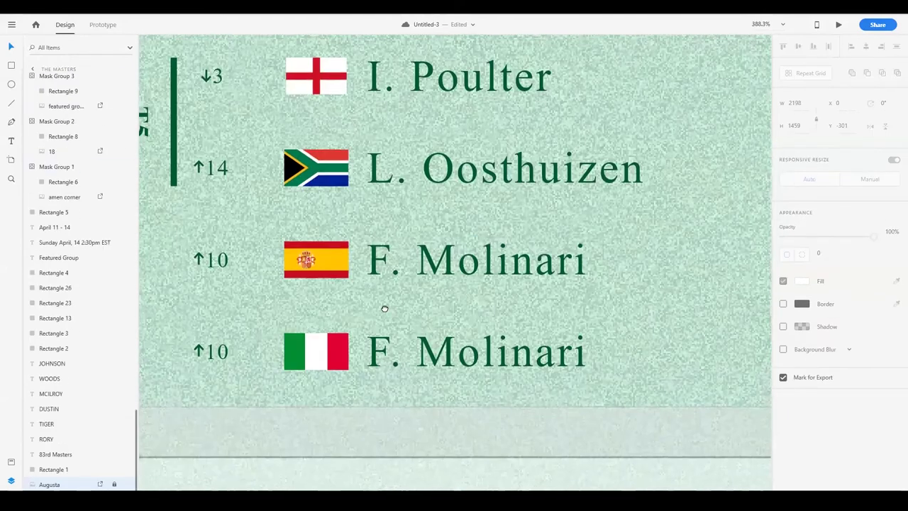
# - Rename the ninth row's player to J. Rahm and edit a score in his row
pyautogui.doubleClick(383, 267)
pyautogui.write('J. Rahm')
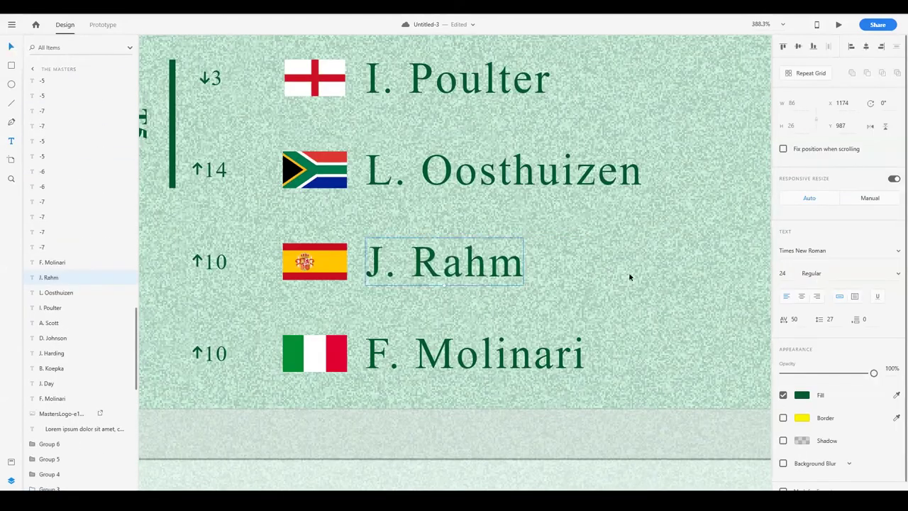
pyautogui.scroll(-4, 175, 267)
pyautogui.hscroll(5, 174, 267)
pyautogui.doubleClick(275, 249)
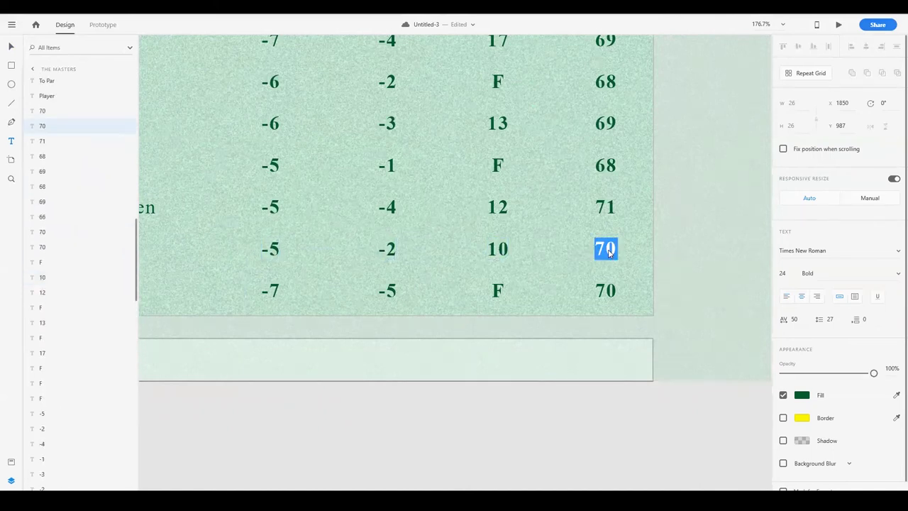
pyautogui.click(346, 321)
pyautogui.hscroll(-5, 345, 322)
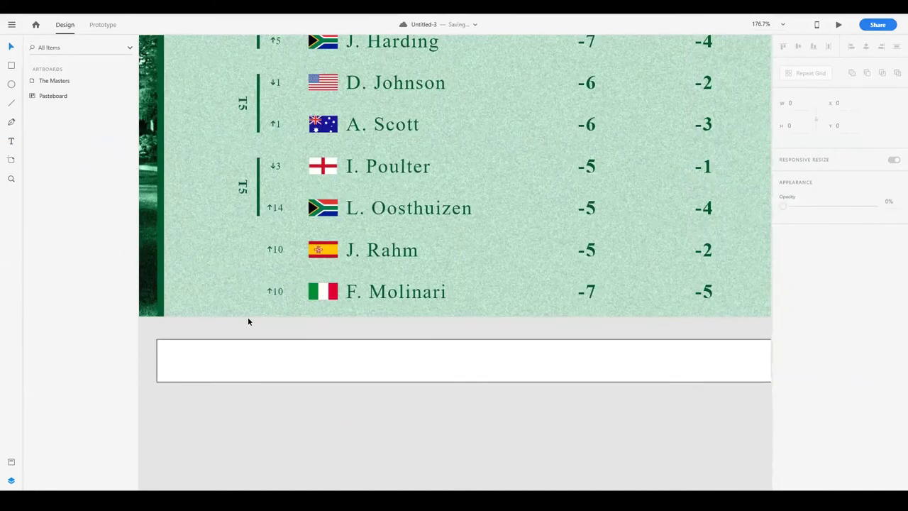
pyautogui.scroll(2, 248, 316)
pyautogui.scroll(3, 342, 306)
# - Change Rahm's movement to down 1 and select the second tie bracket bar
pyautogui.doubleClick(346, 303)
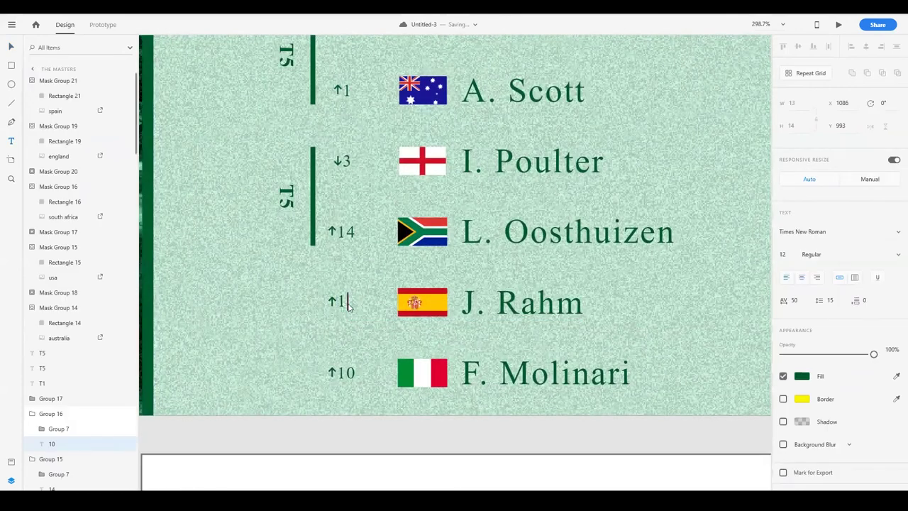
pyautogui.click(336, 303)
pyautogui.click(307, 250)
pyautogui.click(336, 303)
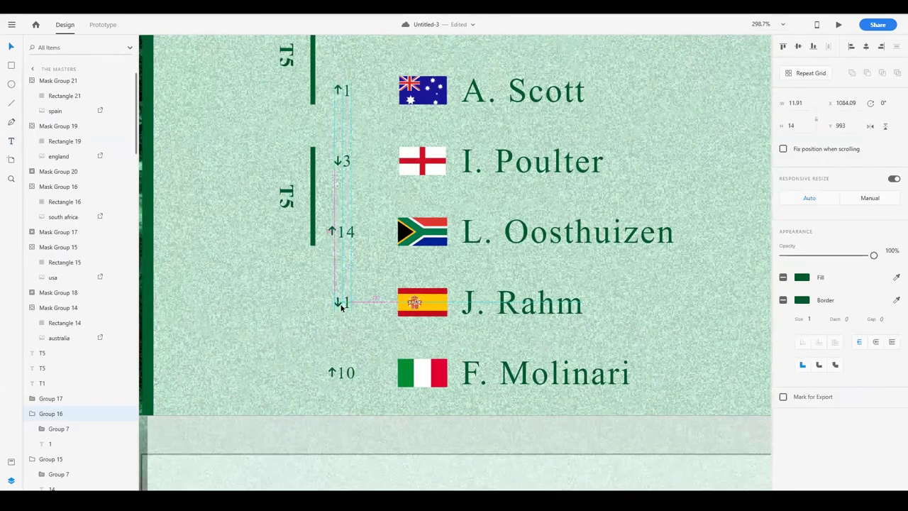
pyautogui.scroll(-2, 284, 227)
pyautogui.scroll(3, 234, 199)
pyautogui.click(235, 199)
pyautogui.scroll(2, 233, 221)
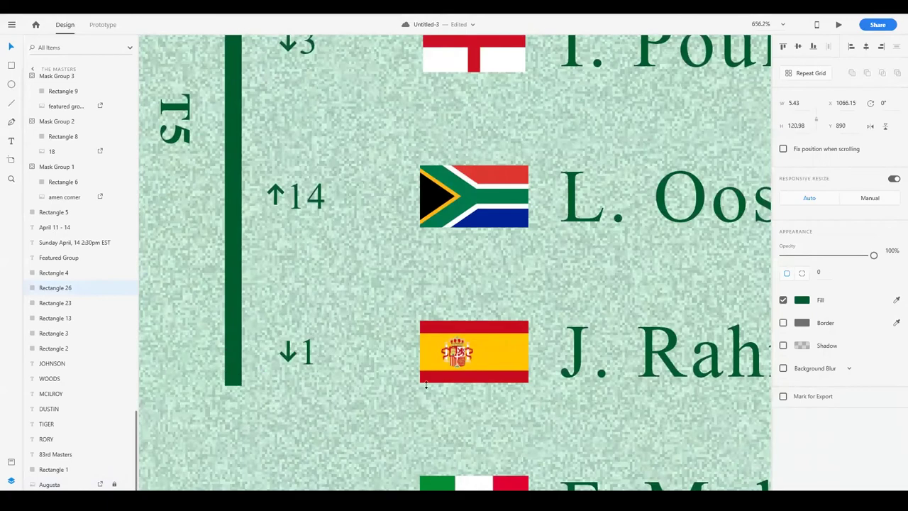
# - Relabel the lower T5 tie label as T7
pyautogui.scroll(-3, 426, 384)
pyautogui.click(243, 189)
pyautogui.scroll(2, 259, 211)
pyautogui.scroll(-2, 259, 210)
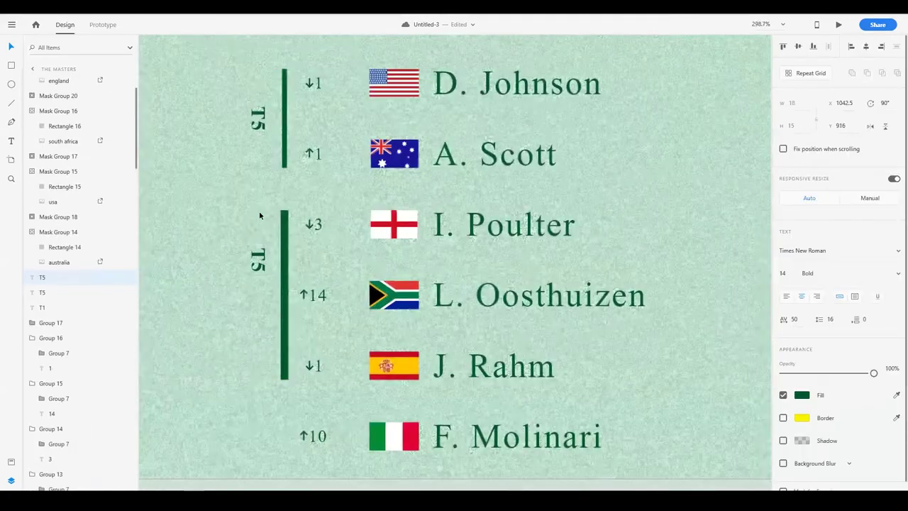
pyautogui.click(259, 213)
pyautogui.scroll(3, 273, 290)
pyautogui.scroll(-3, 263, 203)
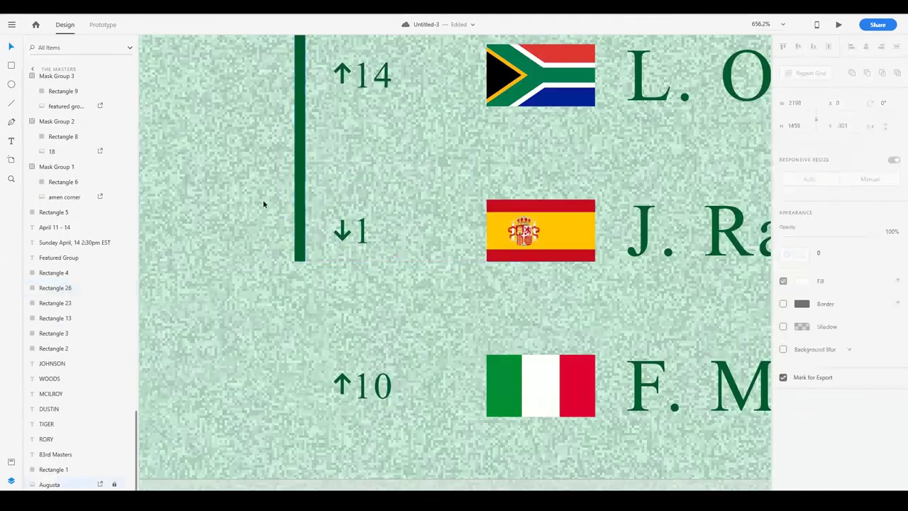
pyautogui.scroll(-3, 263, 204)
pyautogui.click(276, 264)
pyautogui.click(358, 141)
pyautogui.scroll(2, 361, 145)
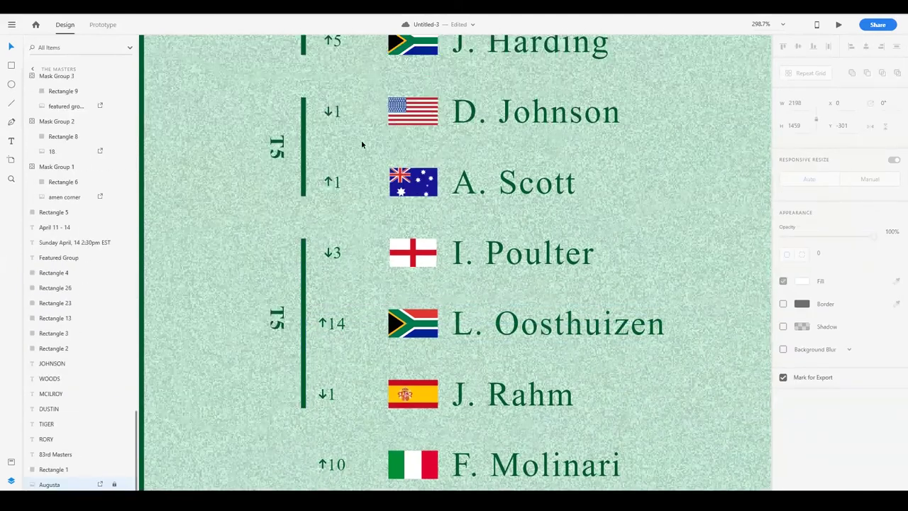
pyautogui.doubleClick(277, 320)
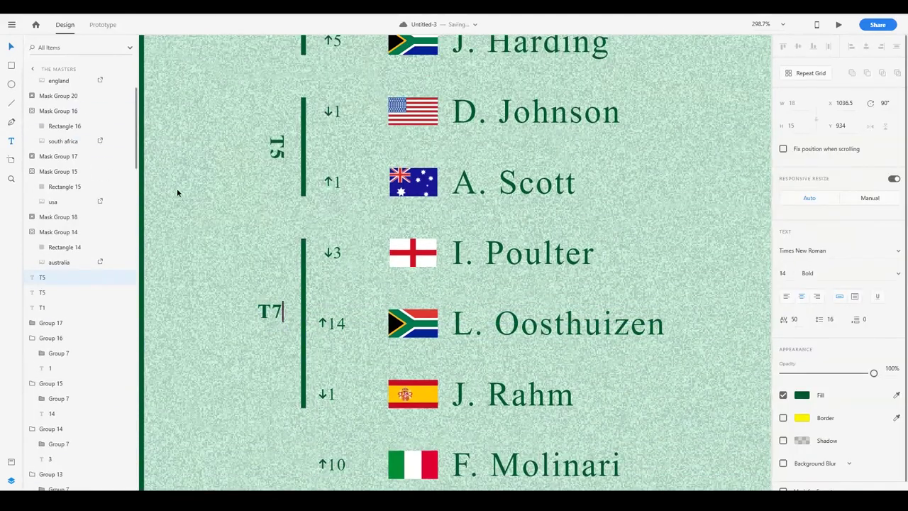
pyautogui.click(177, 188)
# - Change the last Molinari row's movement number from 10 to up 1
pyautogui.scroll(-3, 332, 156)
pyautogui.scroll(-5, 218, 239)
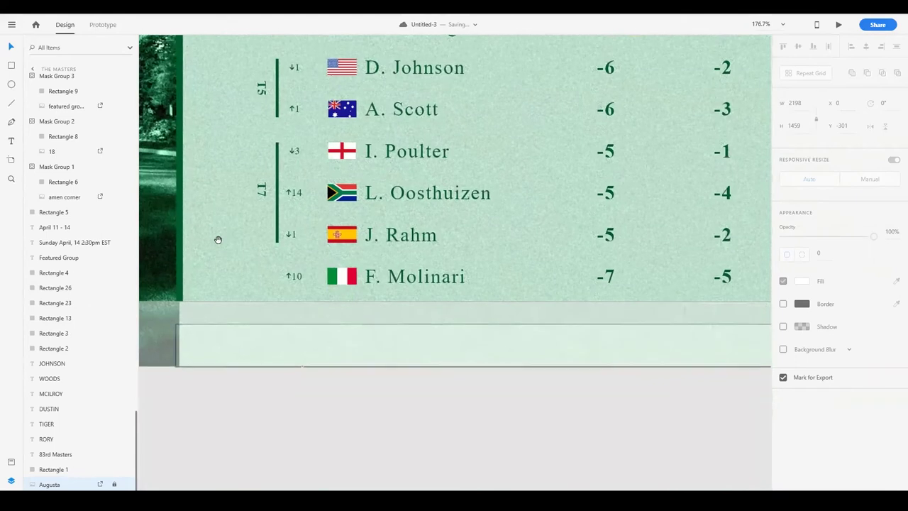
pyautogui.click(414, 402)
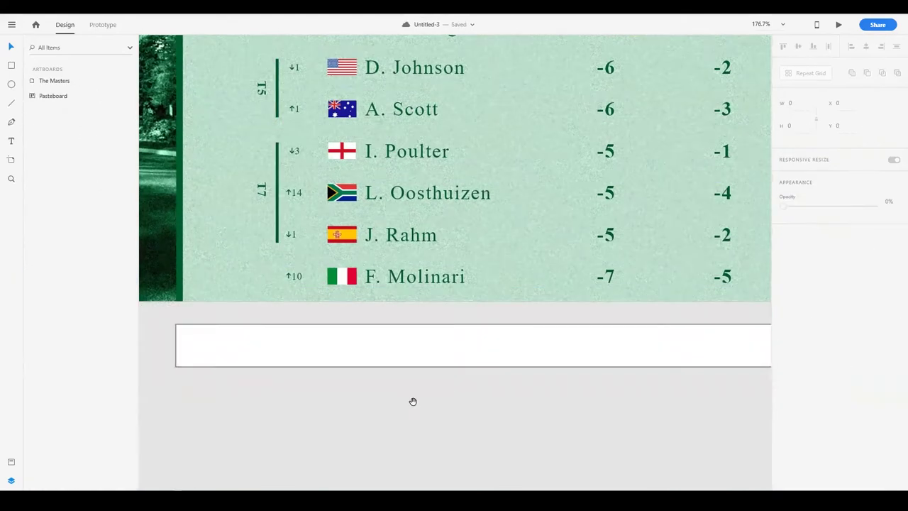
pyautogui.hscroll(1, 321, 284)
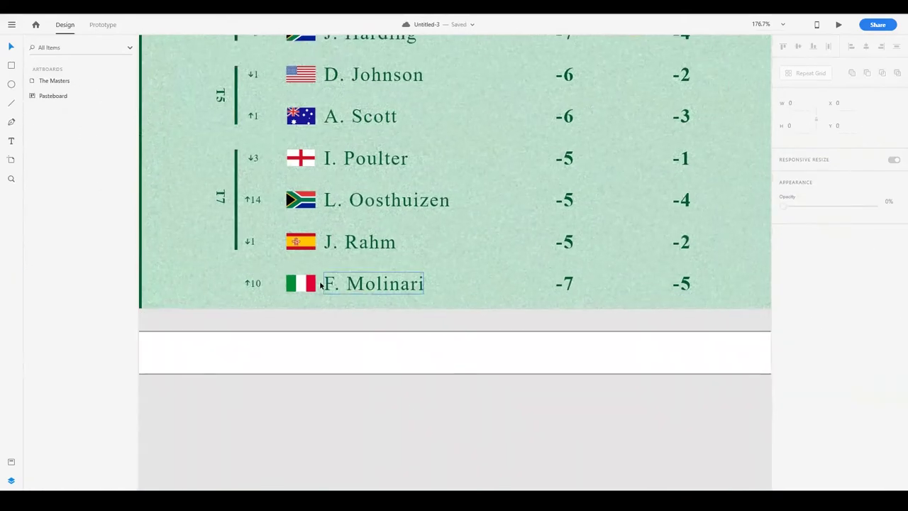
pyautogui.doubleClick(258, 286)
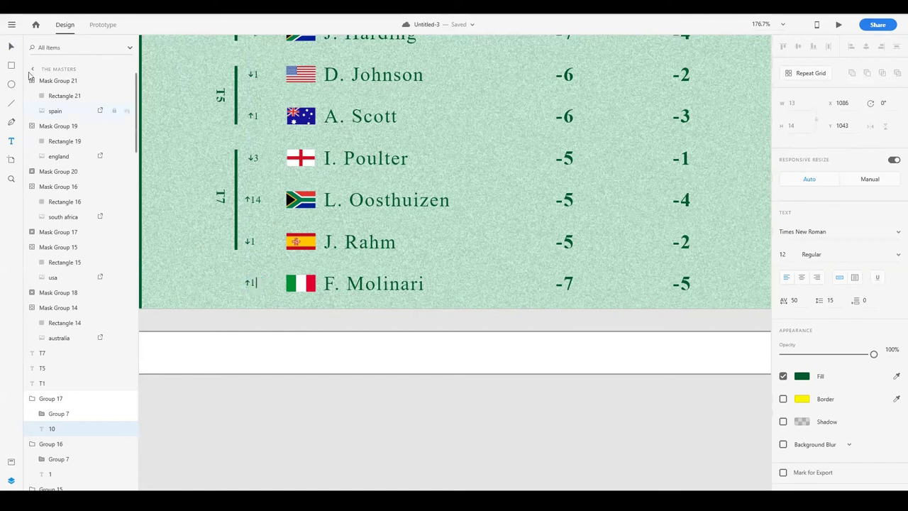
pyautogui.press('Escape')
pyautogui.click(253, 284)
pyautogui.scroll(5, 273, 275)
pyautogui.click(231, 201)
pyautogui.scroll(-7, 263, 395)
# - Copy a US flag into the last row in place of the Italian flag
pyautogui.click(277, 125)
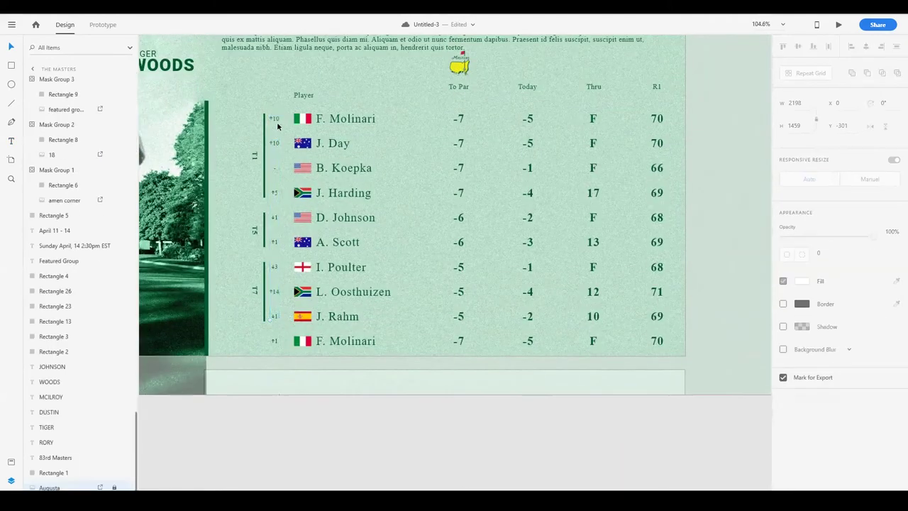
pyautogui.moveTo(278, 126); pyautogui.dragTo(275, 347)
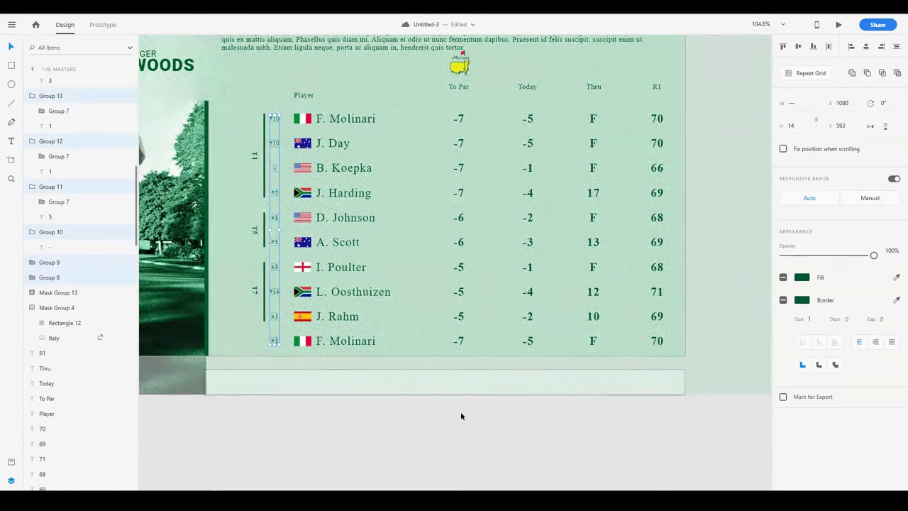
pyautogui.scroll(5, 461, 417)
pyautogui.scroll(1, 372, 357)
pyautogui.click(298, 348)
pyautogui.press('Delete')
pyautogui.hotkey('ctrl', 'v')
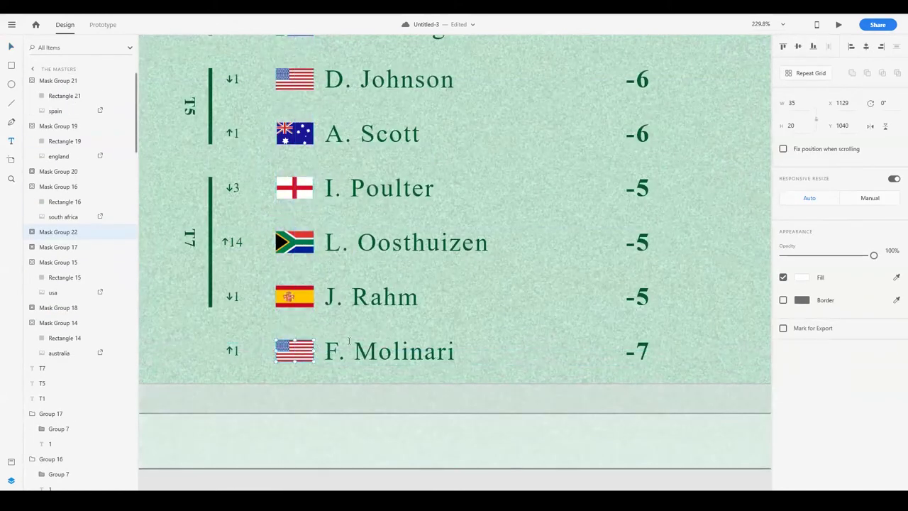
# - Rename the last row's player to P. Kizzire and set his To Par score to -4
pyautogui.doubleClick(333, 350)
pyautogui.write('P')
pyautogui.doubleClick(405, 351)
pyautogui.write('Kizzire')
pyautogui.doubleClick(637, 351)
pyautogui.write('4')
pyautogui.press('Escape')
pyautogui.scroll(-5, 321, 344)
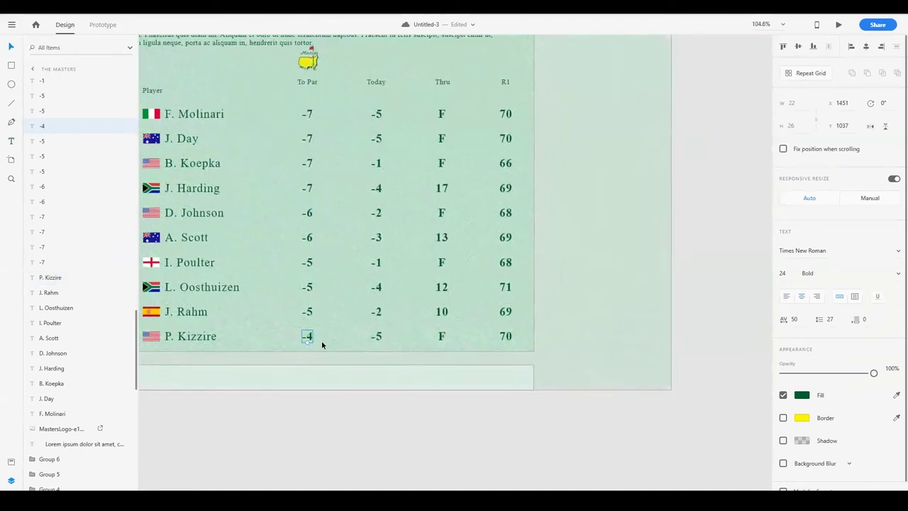
pyautogui.press('Escape')
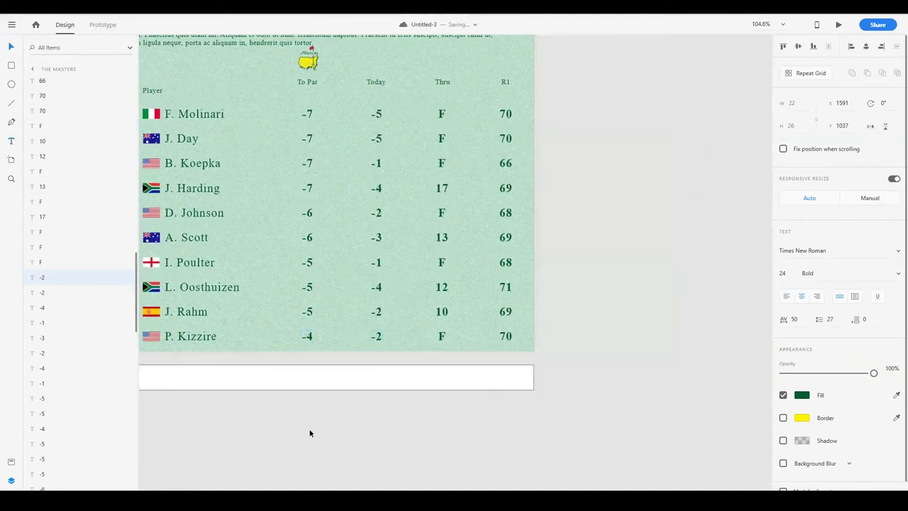
# - Extend the tie bracket past Kizzire's row and add a T10 label beside it
pyautogui.scroll(7, 258, 291)
pyautogui.moveTo(268, 174); pyautogui.dragTo(268, 264)
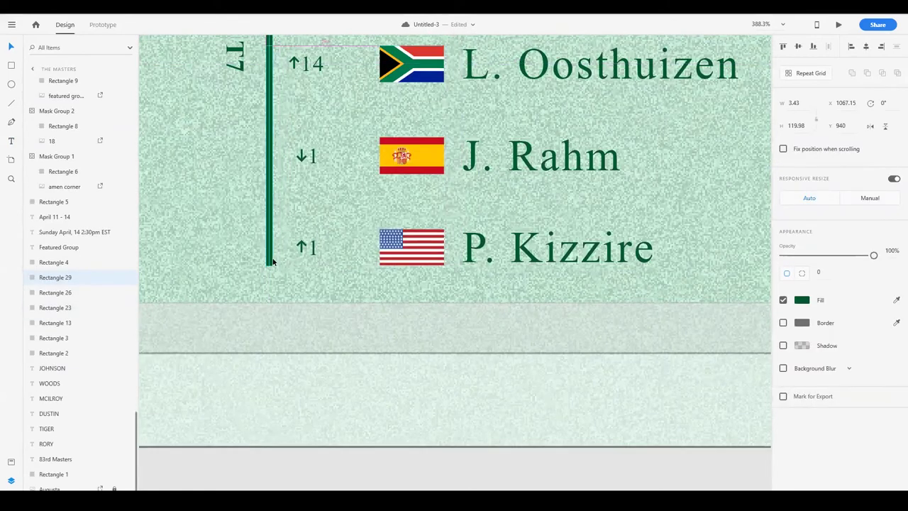
pyautogui.scroll(2, 267, 108)
pyautogui.scroll(2, 267, 107)
pyautogui.scroll(-4, 326, 213)
pyautogui.moveTo(325, 145); pyautogui.dragTo(326, 292)
pyautogui.press('Escape')
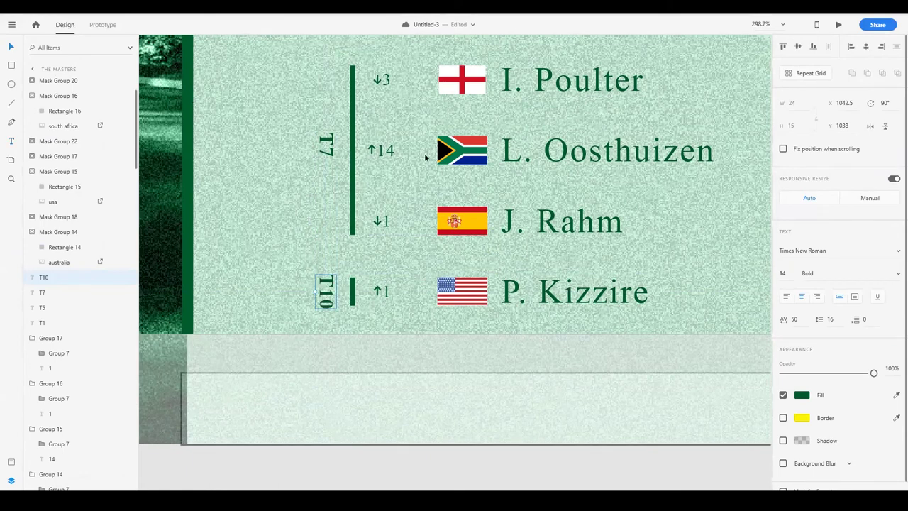
# - Fit the design in view and select the To Par, Today, Thru and R1 score columns
pyautogui.scroll(2, 454, 170)
pyautogui.scroll(-2, 337, 345)
pyautogui.scroll(3, 334, 342)
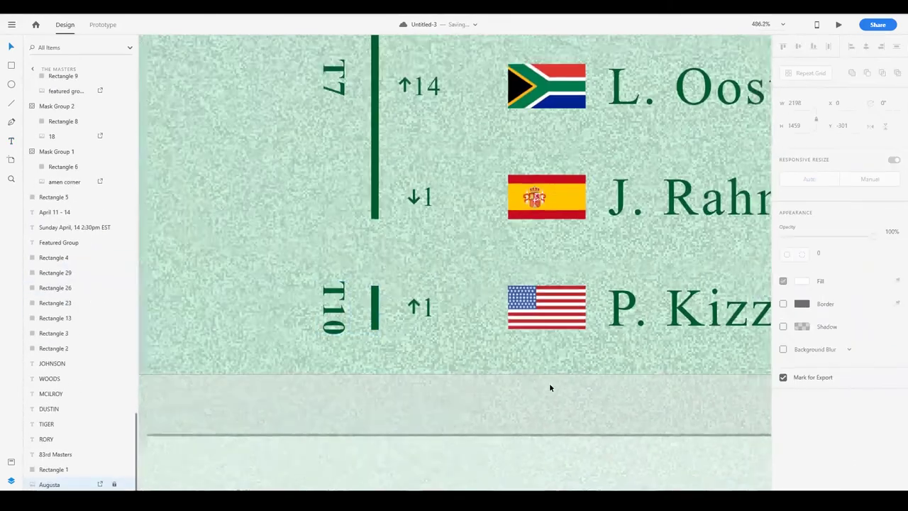
pyautogui.hotkey('ctrl', '0')
pyautogui.scroll(5, 519, 300)
pyautogui.moveTo(365, 202); pyautogui.dragTo(392, 442)
pyautogui.moveTo(429, 200); pyautogui.dragTo(458, 442)
pyautogui.moveTo(497, 201); pyautogui.dragTo(521, 438)
pyautogui.moveTo(559, 200); pyautogui.dragTo(586, 441)
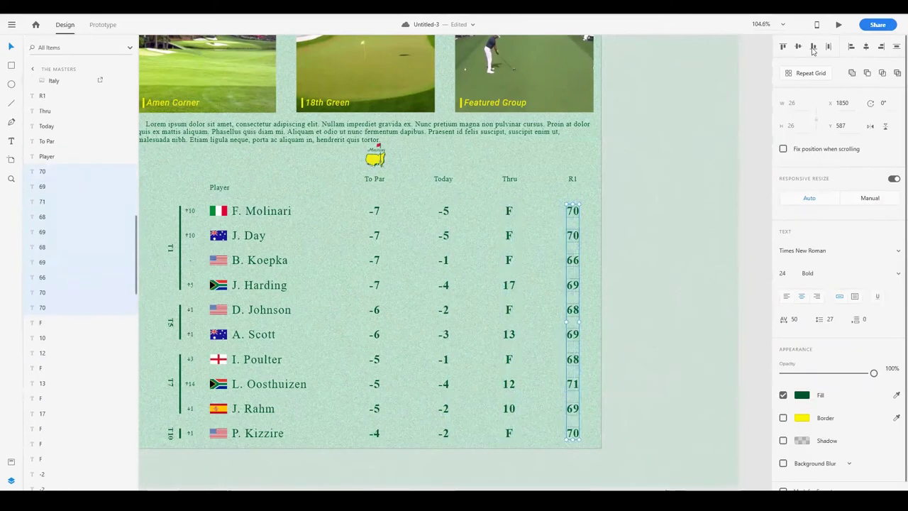
pyautogui.scroll(-2, 611, 247)
pyautogui.moveTo(268, 189); pyautogui.dragTo(581, 391)
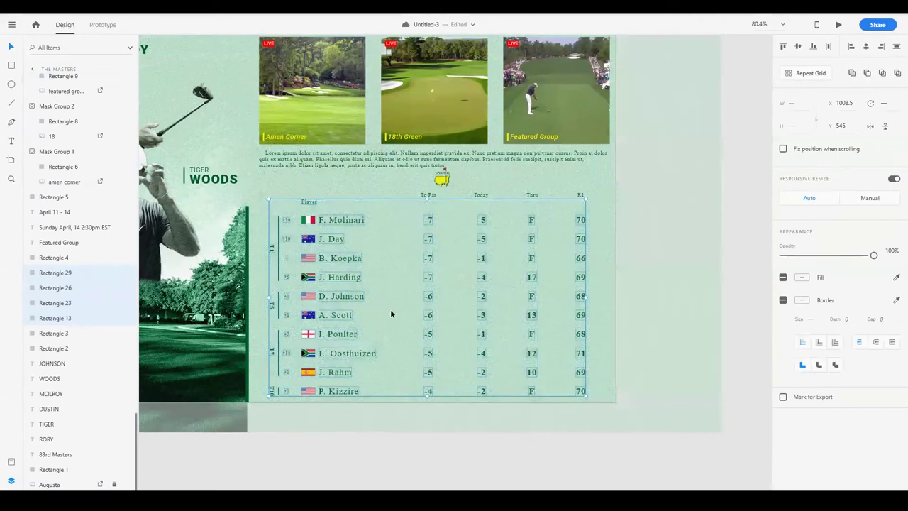
# - Move the Today and Thru headings down level with the Player heading
pyautogui.click(284, 175)
pyautogui.scroll(5, 291, 191)
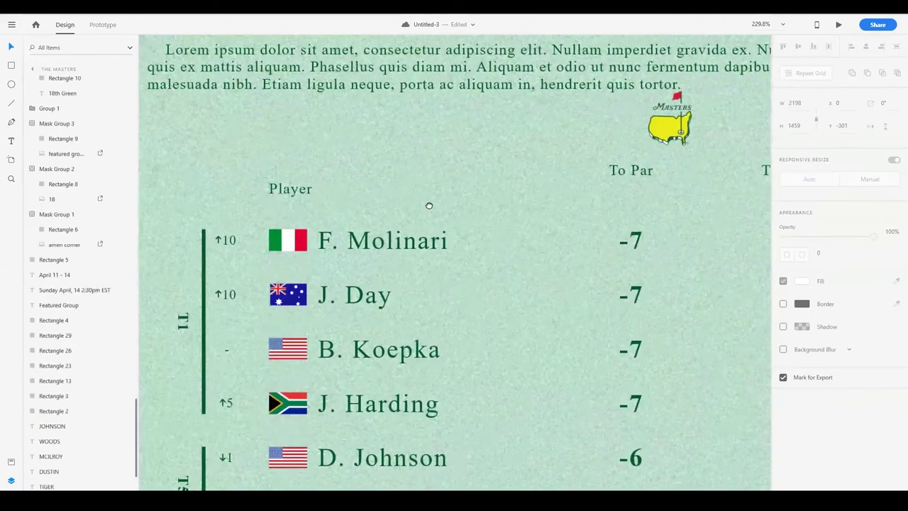
pyautogui.click(579, 182)
pyautogui.moveTo(580, 183); pyautogui.dragTo(580, 197)
pyautogui.click(687, 183)
pyautogui.moveTo(687, 183); pyautogui.dragTo(697, 204)
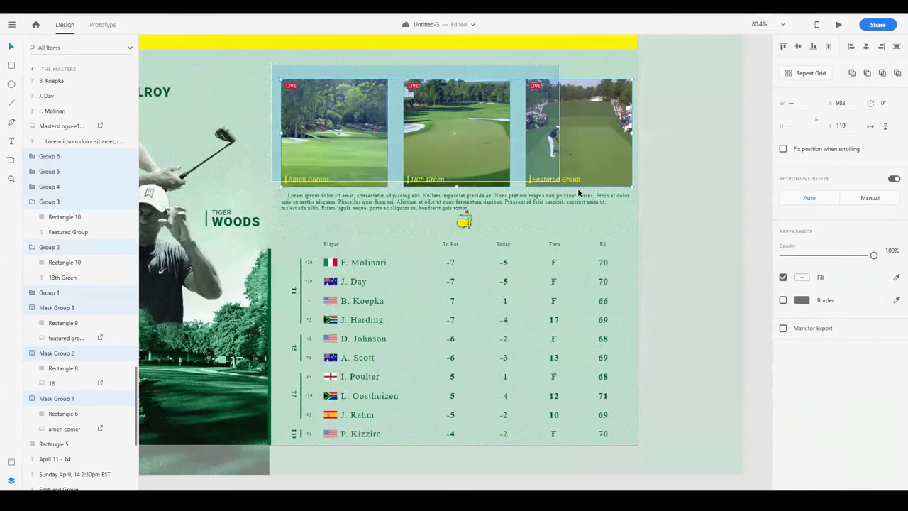
# - Nudge the thumbnails up and draw a 960 × 29 rectangle strip beneath the artboard
pyautogui.moveTo(674, 175)
pyautogui.mouseDown()
pyautogui.moveTo(673, 148)
pyautogui.moveTo(674, 161)
pyautogui.mouseUp()
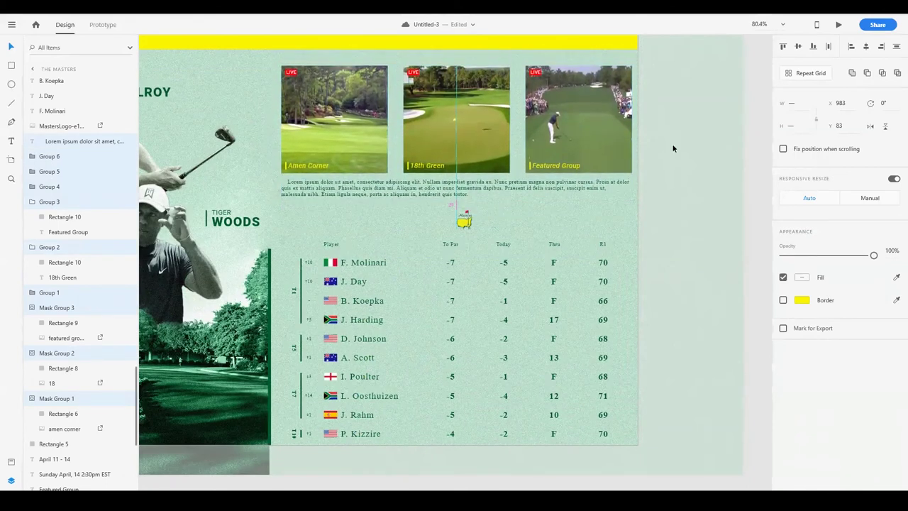
pyautogui.click(466, 221)
pyautogui.click(435, 457)
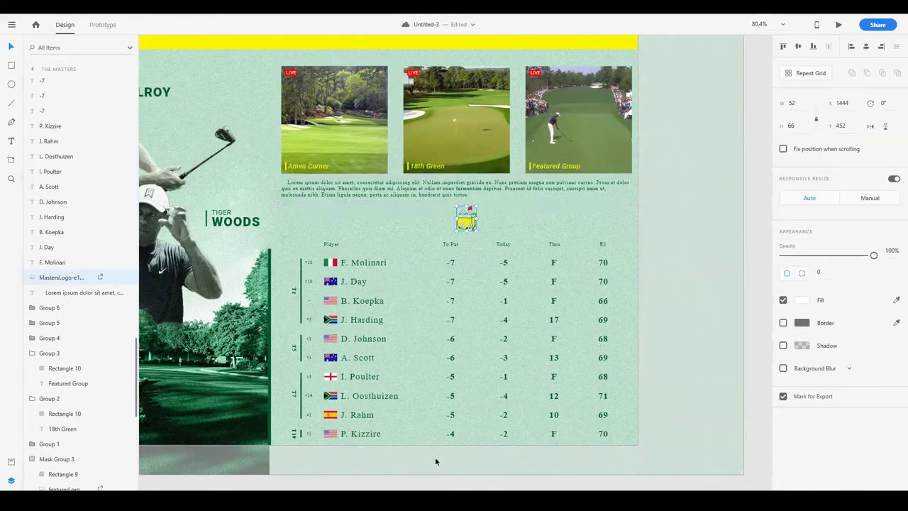
pyautogui.scroll(-2, 435, 457)
pyautogui.press('r')
pyautogui.moveTo(272, 399); pyautogui.dragTo(638, 410)
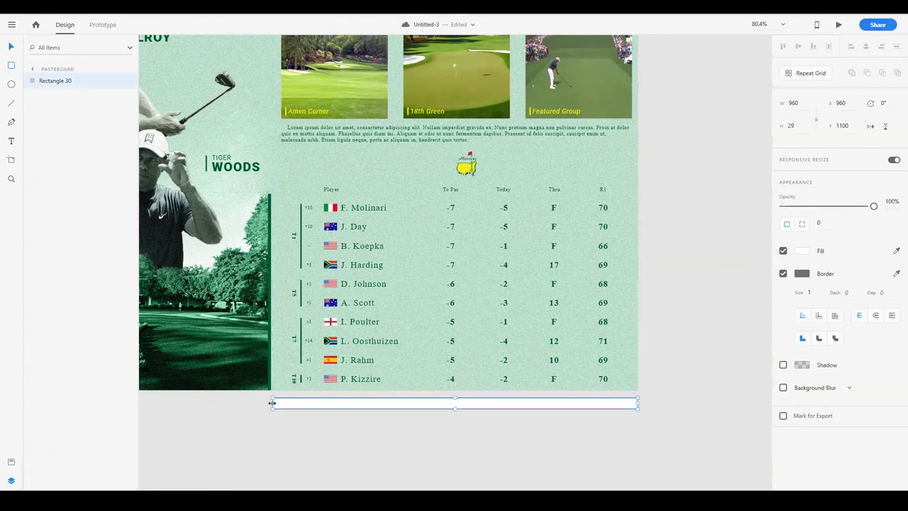
pyautogui.click(466, 166)
pyautogui.scroll(2, 466, 161)
# - Split the title onto two lines with 'Live Scoring' in regular weight
pyautogui.press('t')
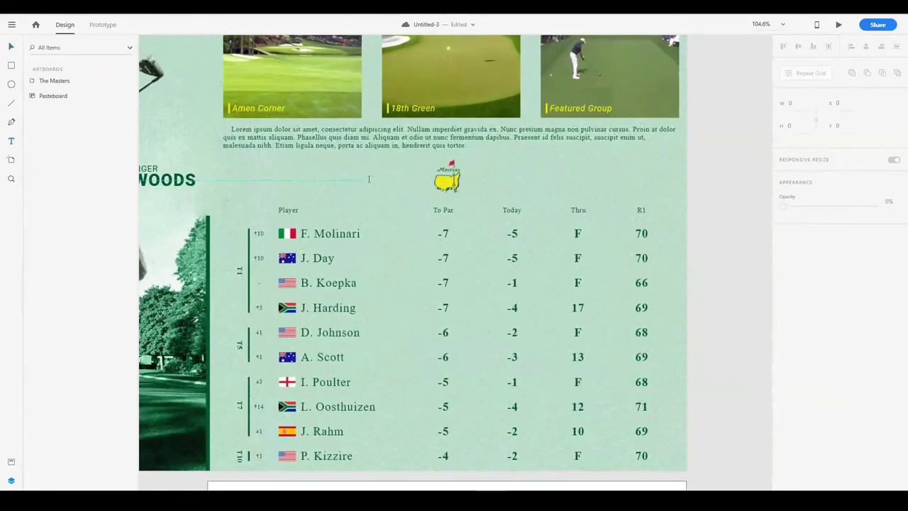
pyautogui.click(471, 181)
pyautogui.write('Live Scoring')
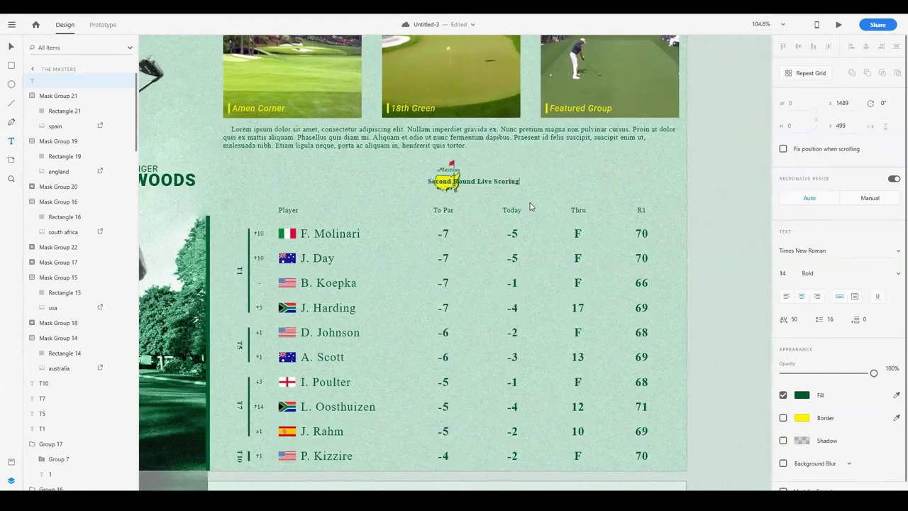
pyautogui.scroll(5, 530, 206)
pyautogui.press('Return')
pyautogui.hotkey('shift', 'End')
pyautogui.click(896, 275)
pyautogui.click(837, 298)
pyautogui.press('Escape')
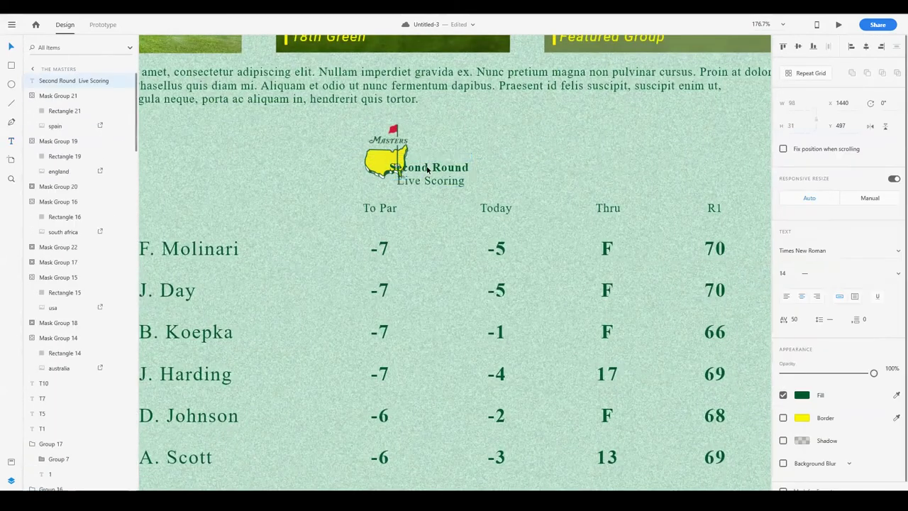
# - Move the Masters logo up above the Second Round title
pyautogui.click(387, 142)
pyautogui.moveTo(388, 141); pyautogui.dragTo(387, 129)
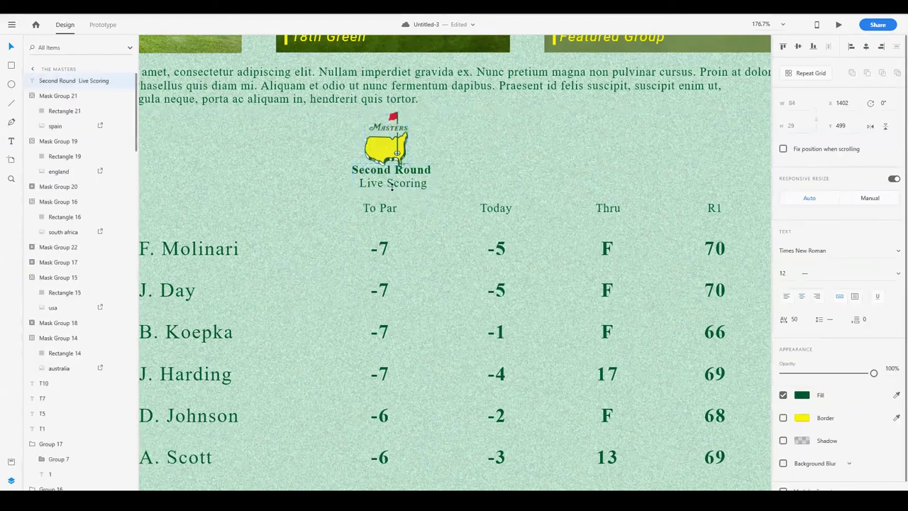
pyautogui.scroll(-5, 436, 170)
pyautogui.scroll(5, 440, 159)
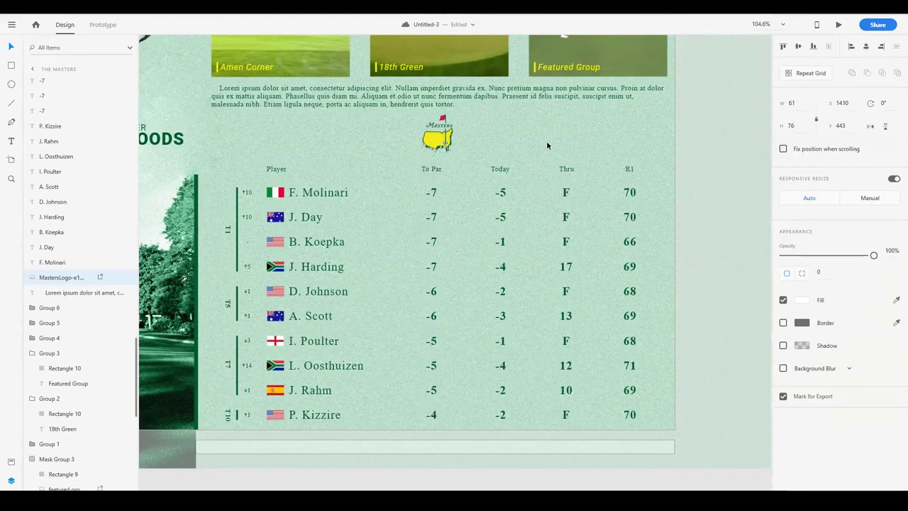
# - Add a 'T15 | K. Aphibarnrat -3 (F)' text label with the name in regular weight
pyautogui.scroll(-4, 547, 146)
pyautogui.click(469, 384)
pyautogui.scroll(5, 374, 368)
pyautogui.press('t')
pyautogui.click(387, 367)
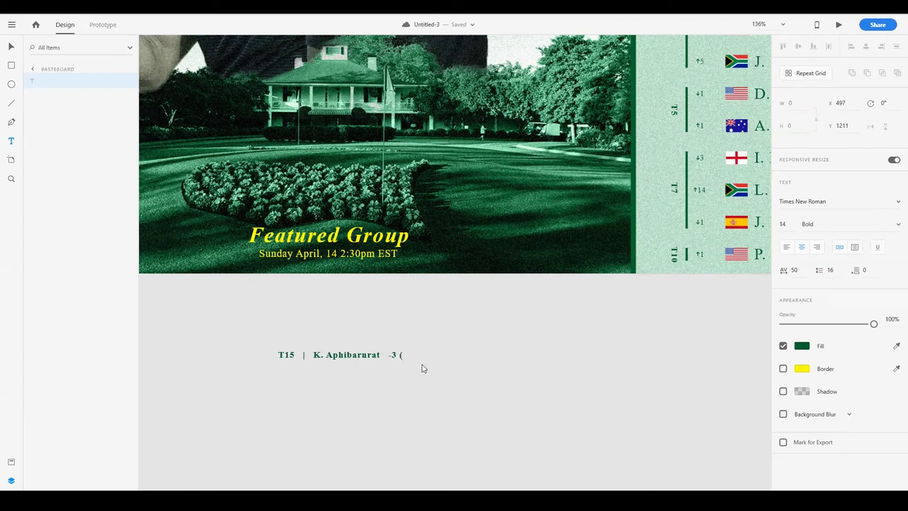
pyautogui.moveTo(309, 351)
pyautogui.mouseDown()
pyautogui.moveTo(420, 360)
pyautogui.moveTo(505, 343)
pyautogui.mouseUp()
pyautogui.click(837, 239)
pyautogui.press('Escape')
# - Duplicate the label as B. DeChambeau -3 (F), then duplicate it again further right
pyautogui.hotkey('ctrl', 'd')
pyautogui.scroll(-2, 278, 371)
pyautogui.scroll(3, 445, 382)
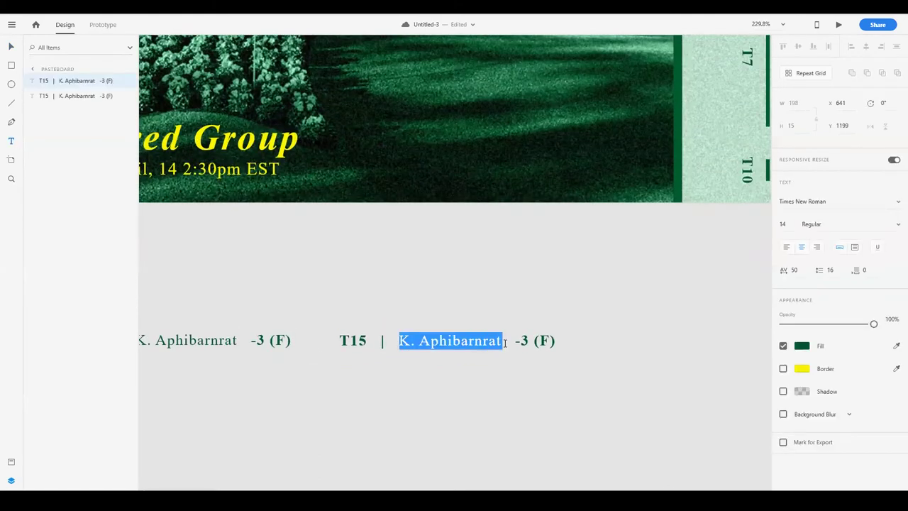
pyautogui.write('B. DeChambeau')
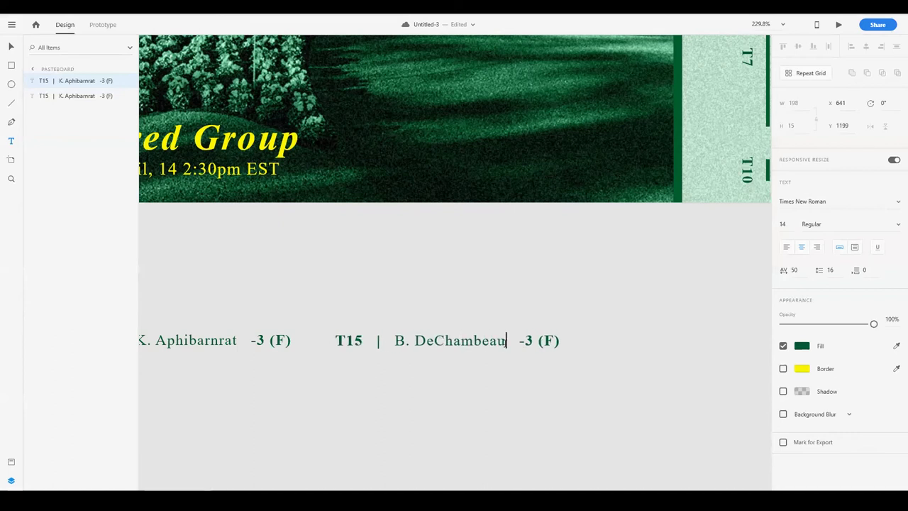
pyautogui.press('Escape')
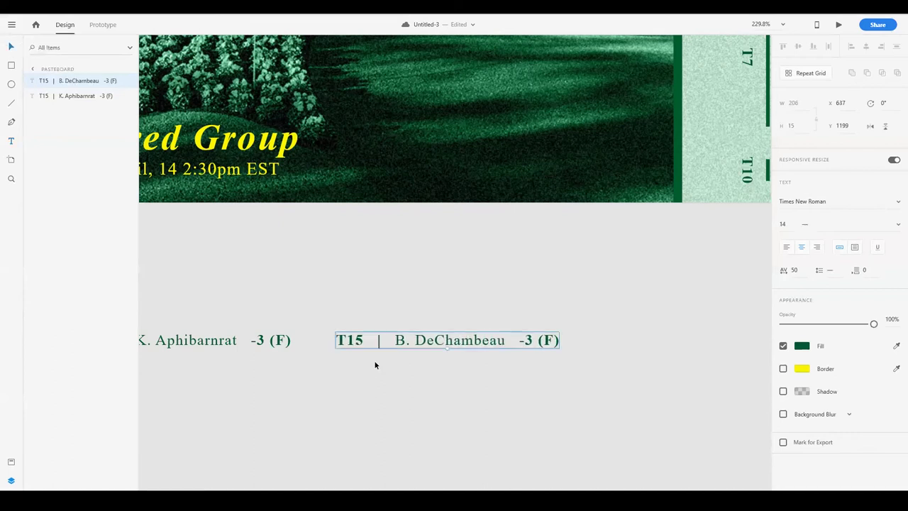
pyautogui.hotkey('ctrl', 'd')
pyautogui.scroll(-1, 454, 352)
pyautogui.moveTo(454, 352); pyautogui.dragTo(582, 353)
pyautogui.click(401, 400)
pyautogui.click(589, 352)
# - Retype the third label as J. Thomas and add a C. Conners -3 (F) copy
pyautogui.scroll(-3, 585, 393)
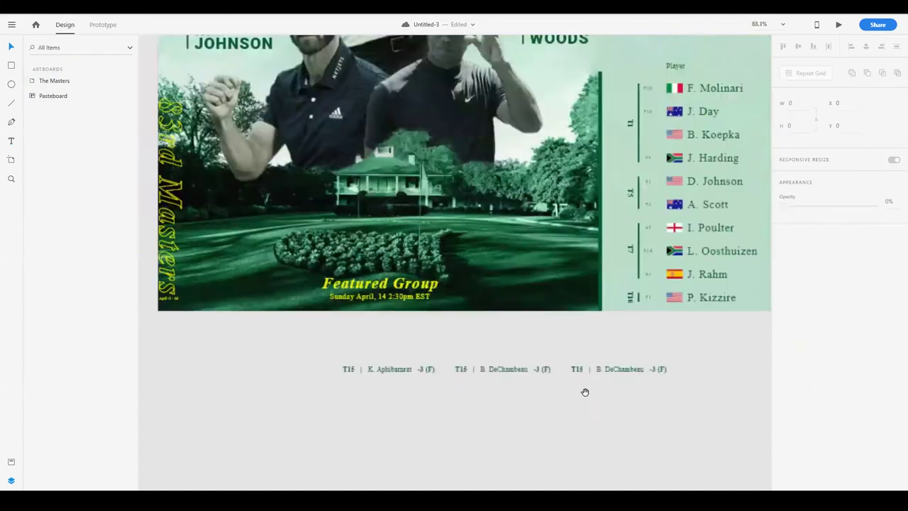
pyautogui.scroll(3, 447, 395)
pyautogui.doubleClick(445, 362)
pyautogui.moveTo(446, 362); pyautogui.dragTo(508, 362)
pyautogui.write('J')
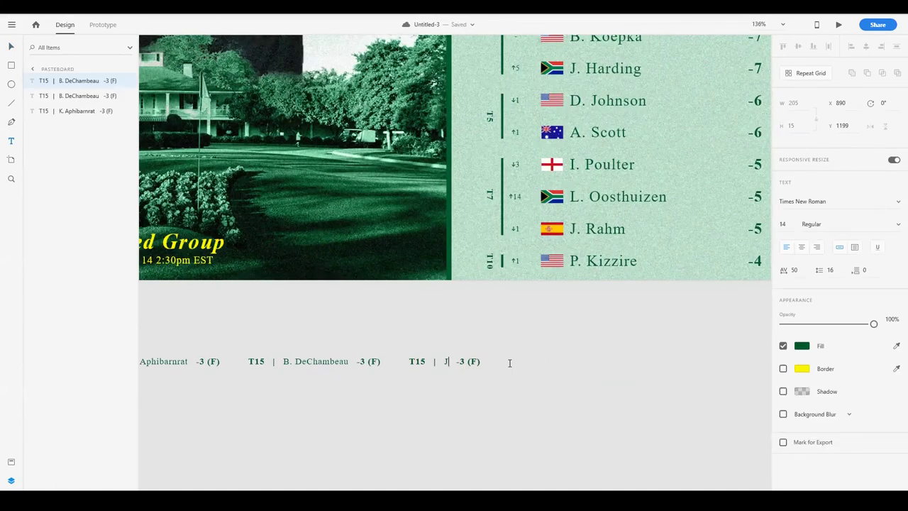
pyautogui.write('. Thomas')
pyautogui.press('Escape')
pyautogui.keyDown('alt'); pyautogui.moveTo(445, 362); pyautogui.dragTo(582, 362); pyautogui.keyUp('alt')
pyautogui.click(582, 362)
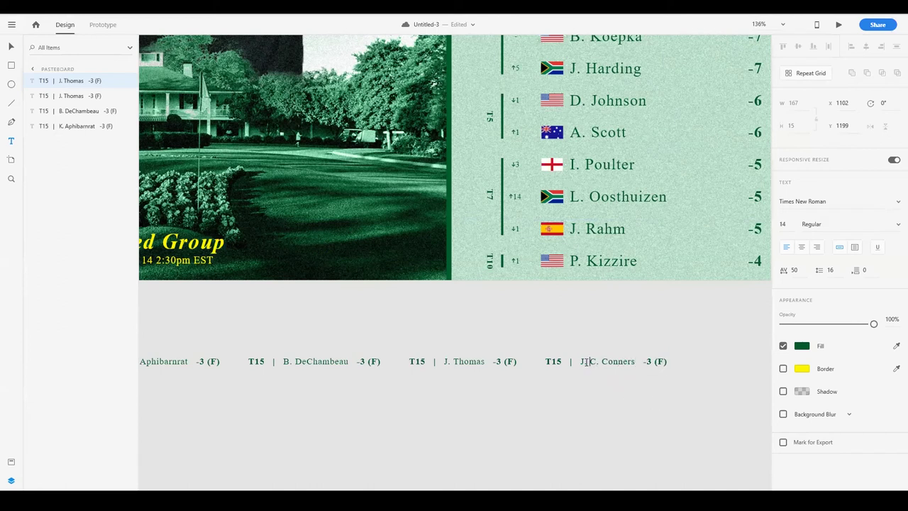
pyautogui.press('Escape')
# - Add a T. Woods label at the row end with round status 10
pyautogui.hotkey('ctrl', '0')
pyautogui.scroll(5, 501, 422)
pyautogui.keyDown('alt'); pyautogui.moveTo(398, 353); pyautogui.dragTo(506, 353); pyautogui.keyUp('alt')
pyautogui.scroll(1, 506, 377)
pyautogui.doubleClick(519, 366)
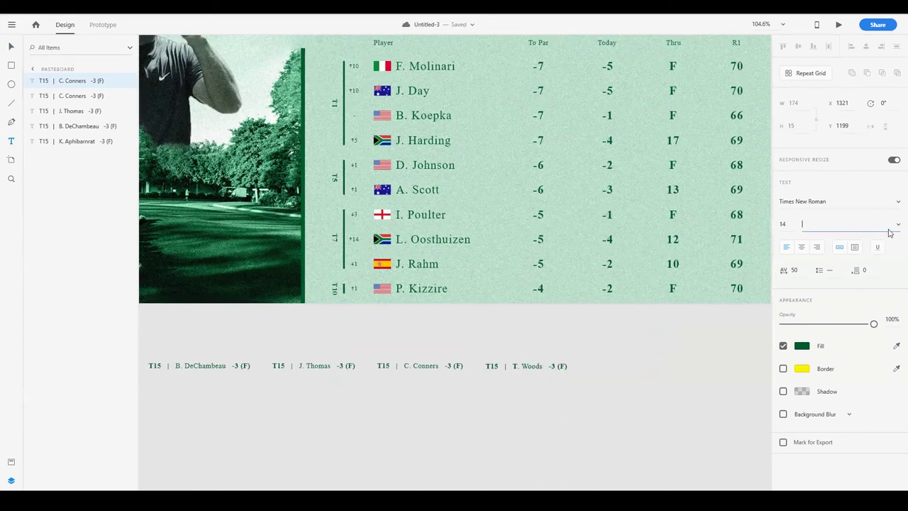
pyautogui.press('Escape')
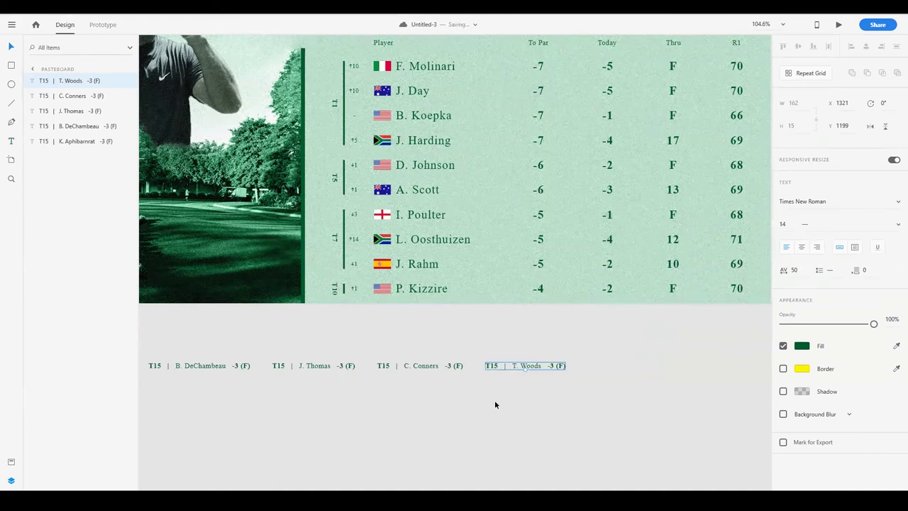
pyautogui.scroll(5, 559, 369)
pyautogui.doubleClick(564, 361)
pyautogui.write('10')
pyautogui.scroll(-5, 527, 403)
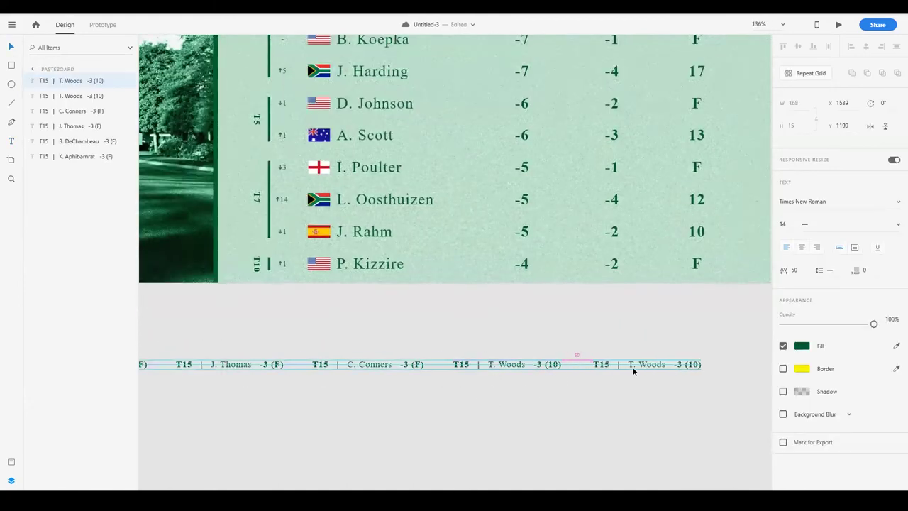
pyautogui.click(526, 404)
# - Rename the last label to R. Fowler -3 (10)
pyautogui.scroll(3, 526, 403)
pyautogui.scroll(2, 527, 404)
pyautogui.doubleClick(492, 354)
pyautogui.write('R')
pyautogui.write('r')
pyautogui.press('Home')
pyautogui.press('Delete')
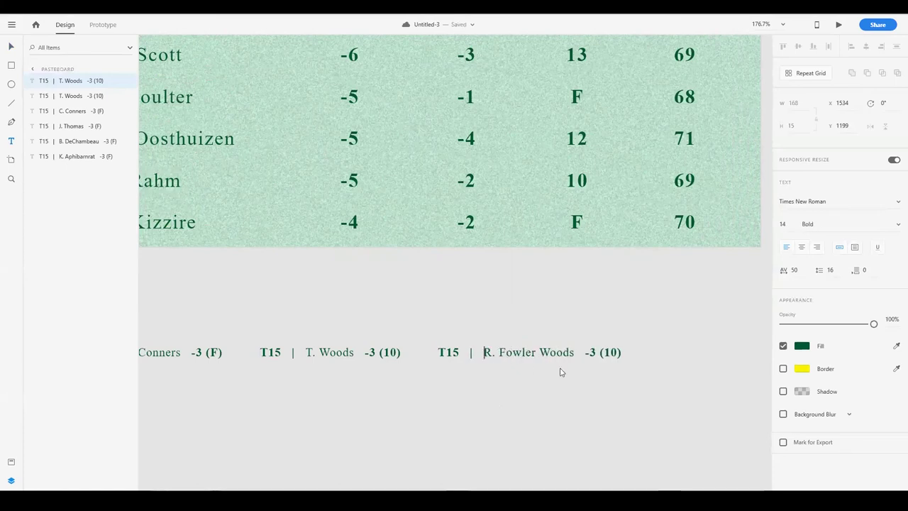
pyautogui.moveTo(533, 355); pyautogui.dragTo(574, 356)
pyautogui.write('r')
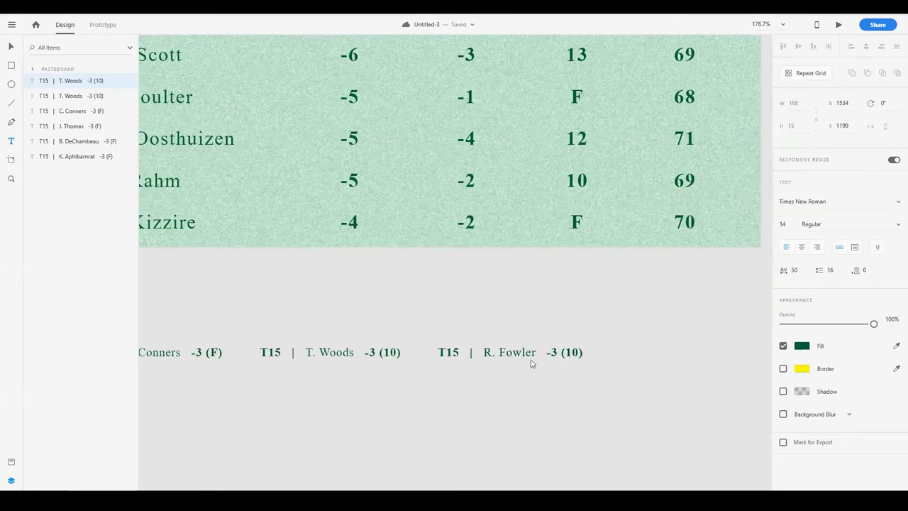
pyautogui.press('Escape')
pyautogui.scroll(-5, 521, 412)
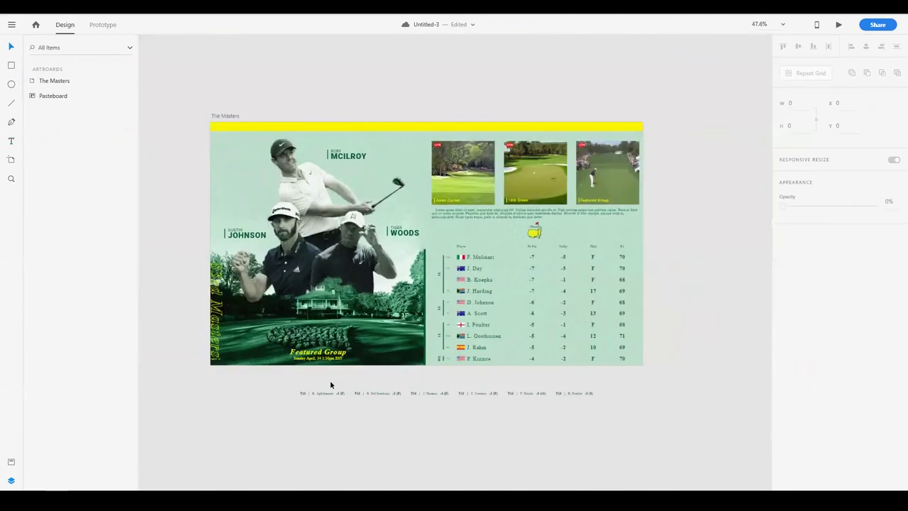
pyautogui.scroll(2, 558, 395)
pyautogui.click(523, 352)
pyautogui.hotkey('ctrl', 'd')
pyautogui.press('Escape')
pyautogui.scroll(3, 523, 383)
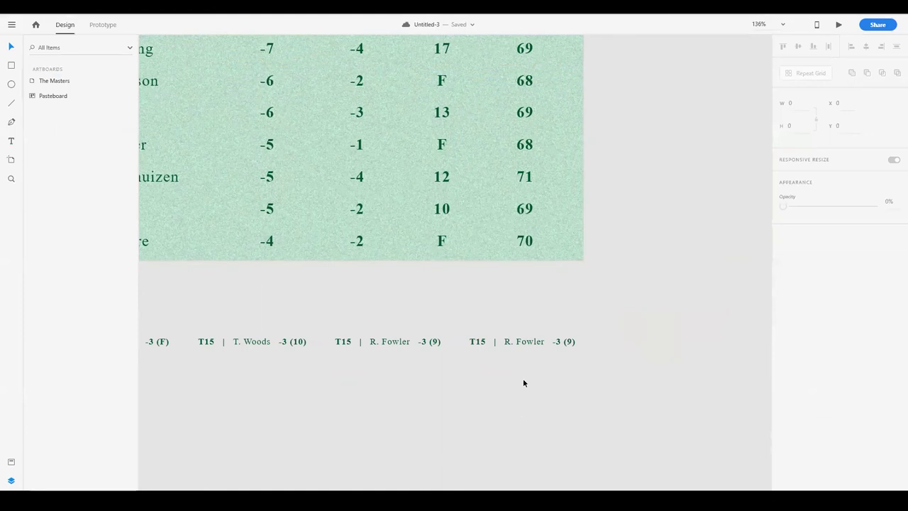
pyautogui.doubleClick(474, 342)
pyautogui.moveTo(476, 341); pyautogui.dragTo(491, 341)
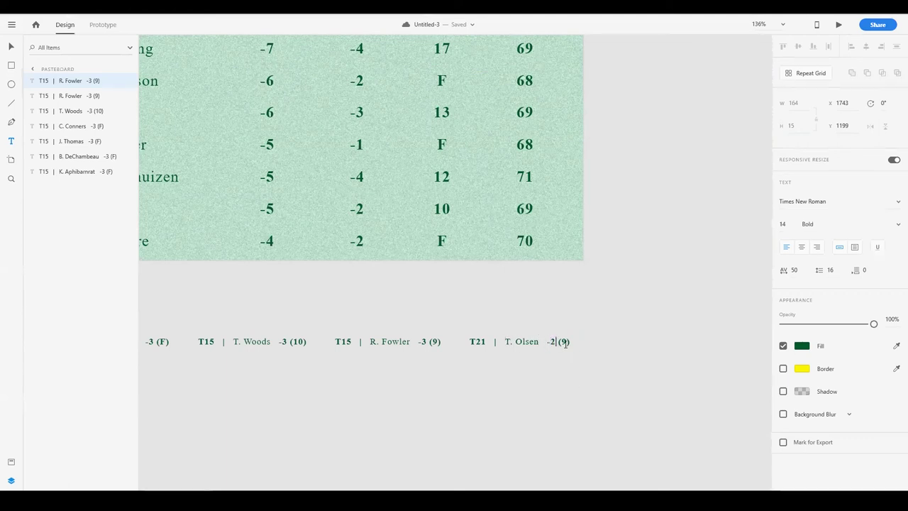
# - Copy the T. Olsen label to the row end and retype it as K. Kisner
pyautogui.moveTo(486, 342); pyautogui.dragTo(616, 346)
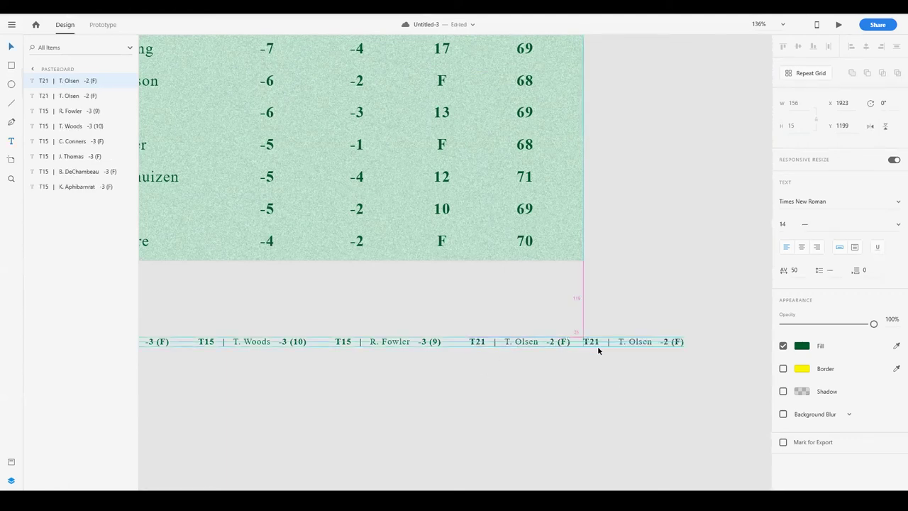
pyautogui.click(591, 382)
pyautogui.hotkey('ctrl', '0')
pyautogui.click(570, 393)
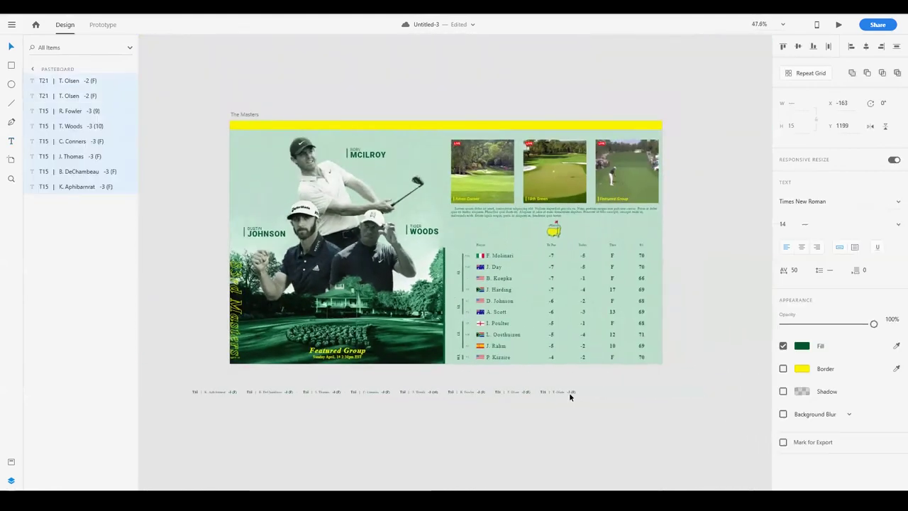
pyautogui.scroll(5, 569, 392)
pyautogui.click(491, 353)
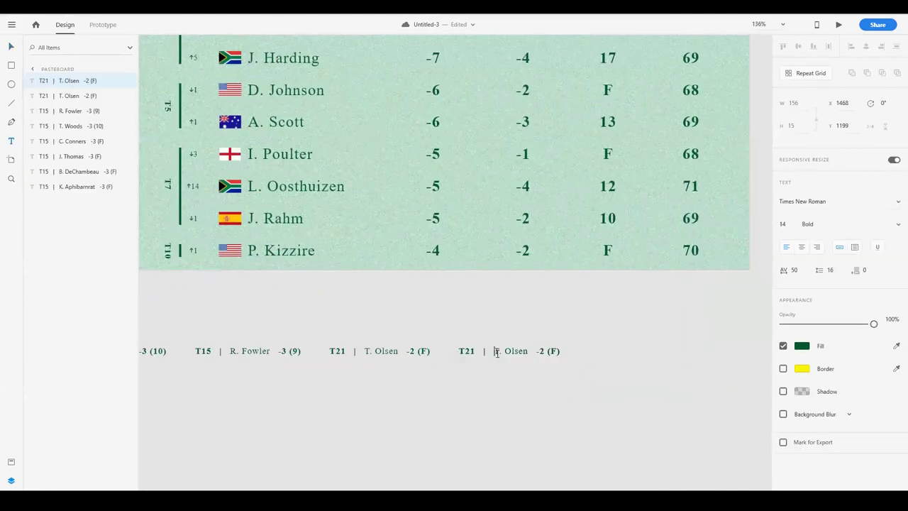
pyautogui.press('Delete')
pyautogui.write('K')
pyautogui.moveTo(507, 351); pyautogui.dragTo(531, 353)
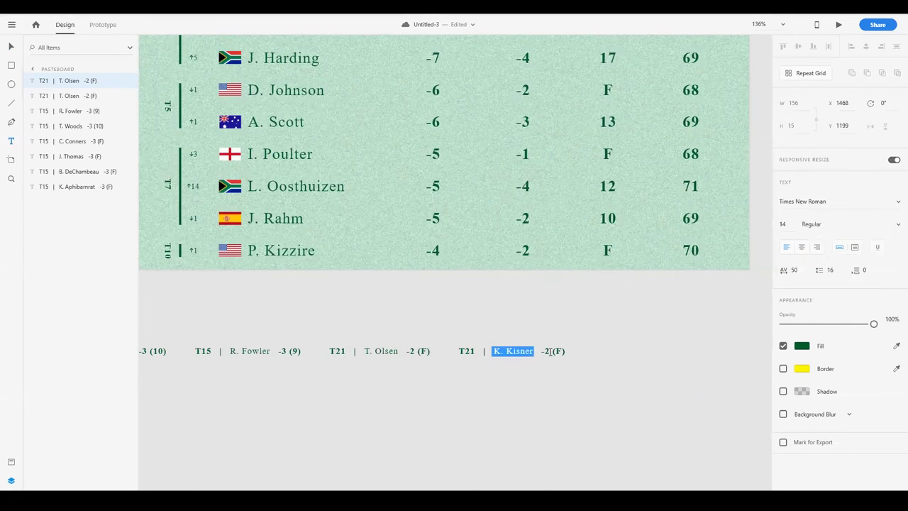
pyautogui.press('Escape')
# - Add an L. Bjerregaard label copied from the K. Kisner entry
pyautogui.moveTo(482, 355); pyautogui.dragTo(602, 350)
pyautogui.hscroll(3, 485, 395)
pyautogui.click(485, 394)
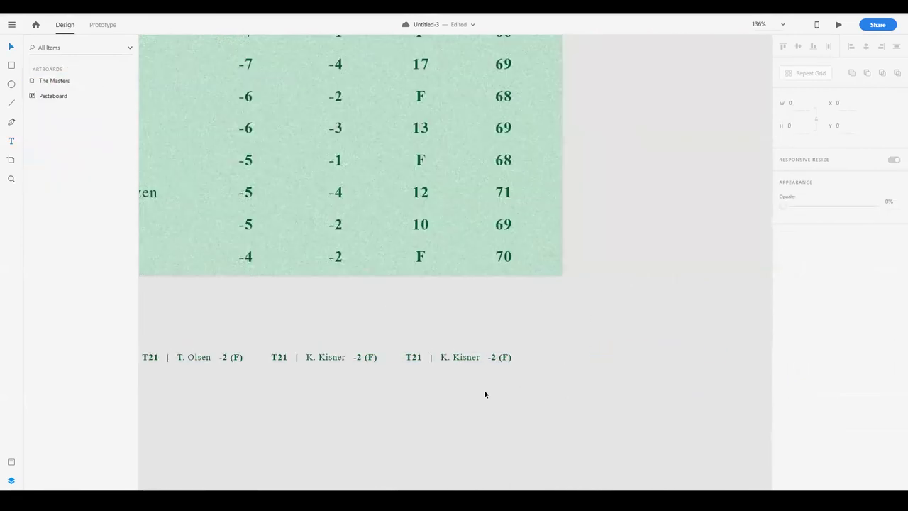
pyautogui.doubleClick(462, 358)
pyautogui.moveTo(442, 358); pyautogui.dragTo(470, 359)
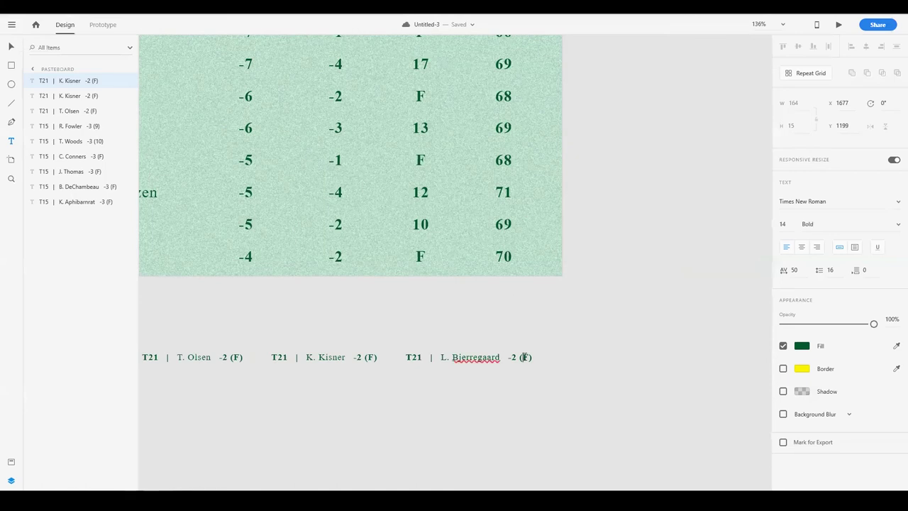
pyautogui.press('Escape')
# - Add a T. Finau label to the right of Bjerregaard
pyautogui.moveTo(483, 357); pyautogui.dragTo(658, 357)
pyautogui.doubleClick(624, 357)
pyautogui.write('T.')
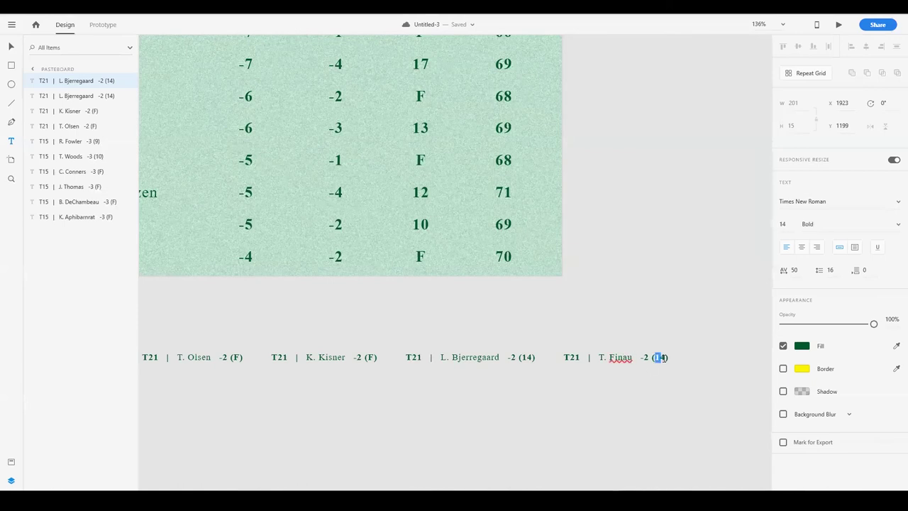
pyautogui.press('Escape')
# - Move the whole ticker row onto the yellow top bar of the artboard
pyautogui.hotkey('ctrl', '0')
pyautogui.moveTo(596, 390)
pyautogui.mouseDown()
pyautogui.moveTo(237, 379)
pyautogui.moveTo(231, 169)
pyautogui.mouseUp()
pyautogui.scroll(5, 243, 169)
pyautogui.scroll(-4, 667, 220)
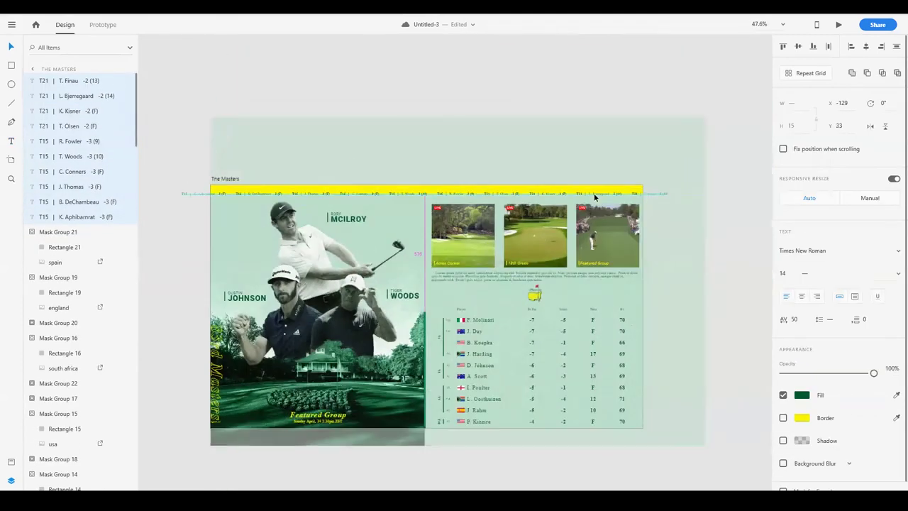
# - Group the ticker labels on the yellow bar into one 2162-wide Group 18
pyautogui.click(392, 144)
pyautogui.scroll(2, 392, 145)
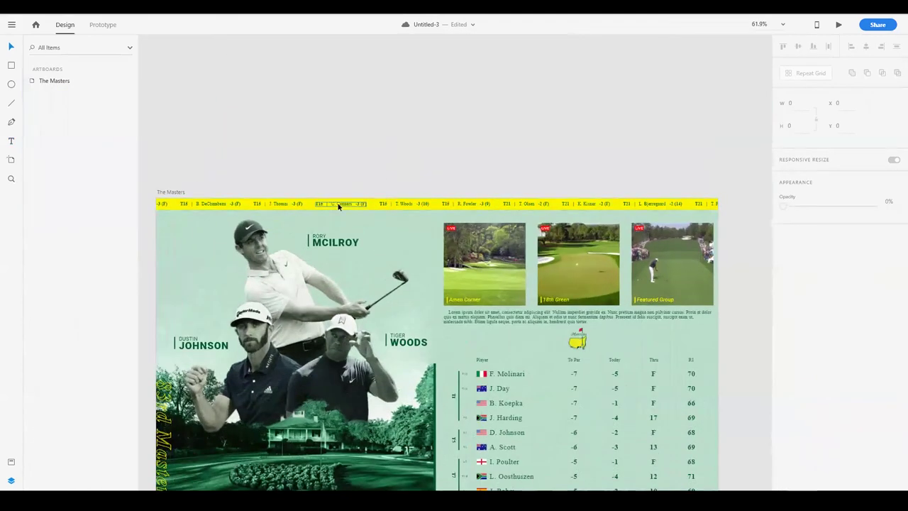
pyautogui.click(338, 206)
pyautogui.scroll(2, 425, 213)
pyautogui.press('Escape')
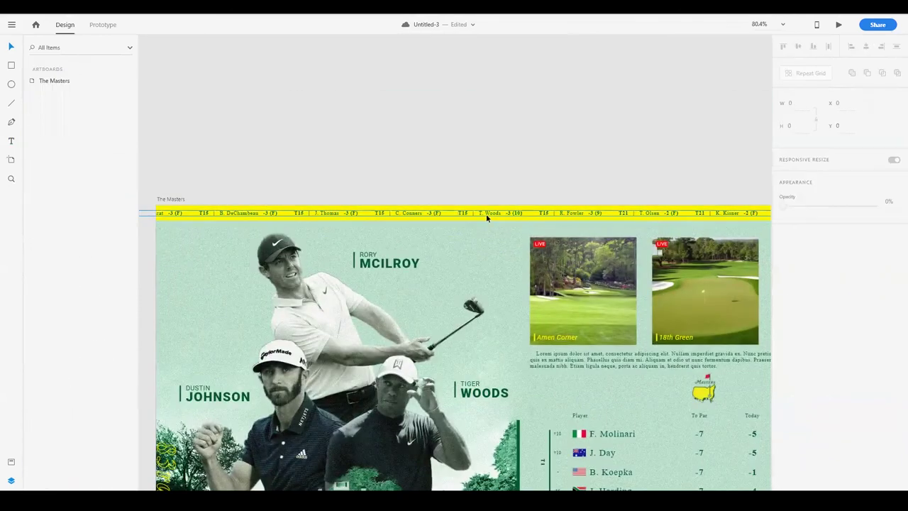
pyautogui.scroll(-2, 487, 220)
pyautogui.click(733, 215)
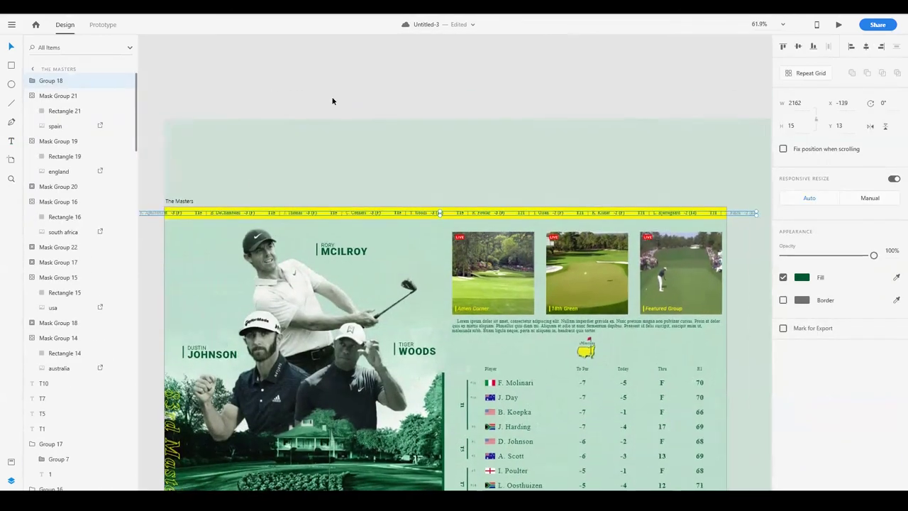